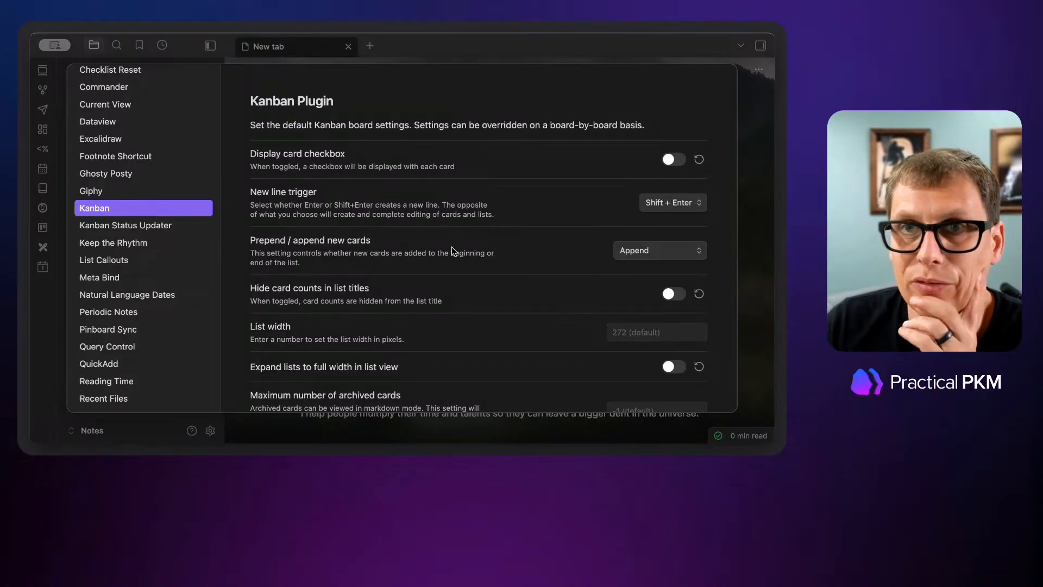
Step: Search the community plugin library for kanban and open the details page of the Kanban plugin by mgmeyers
scroll(179, 173, "up", 15)
left_click(151, 210)
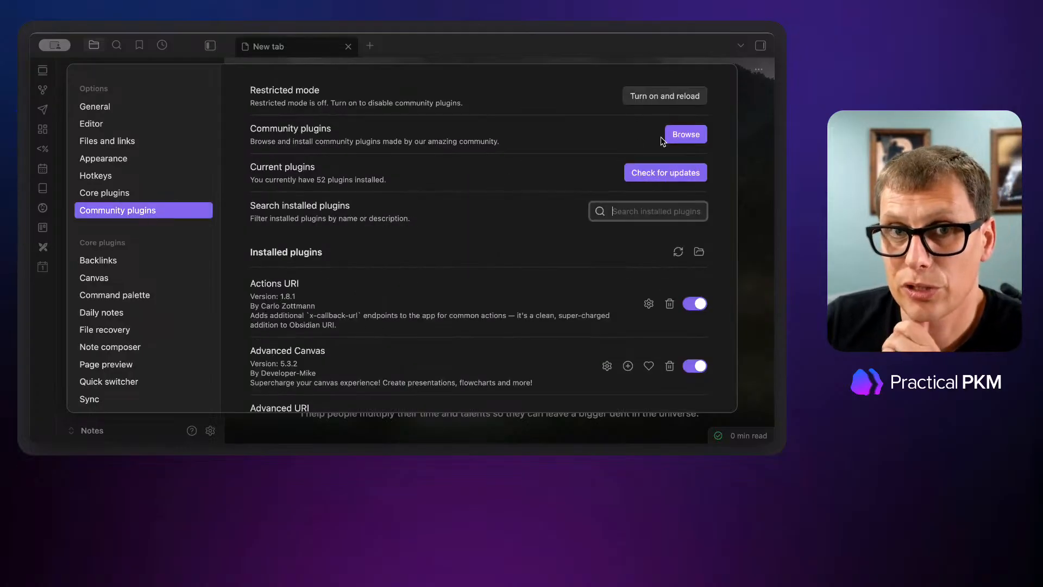
left_click(675, 138)
type("kan")
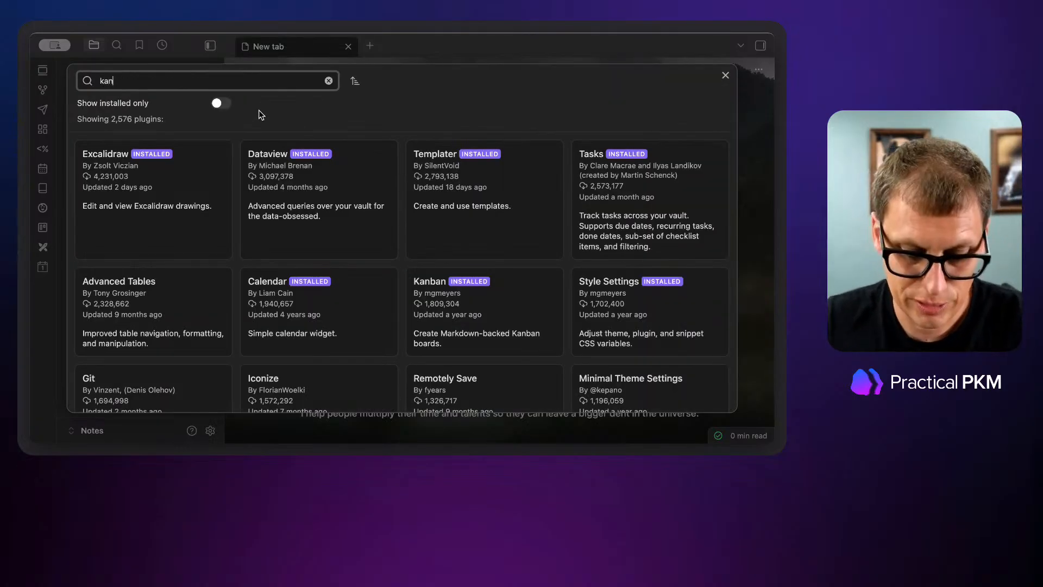
type("ban")
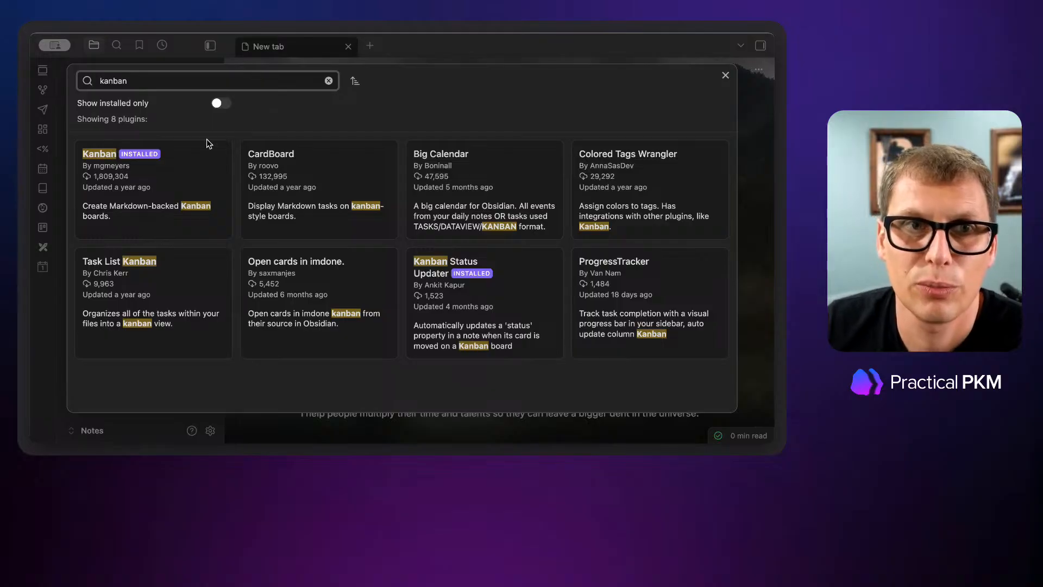
left_click(179, 174)
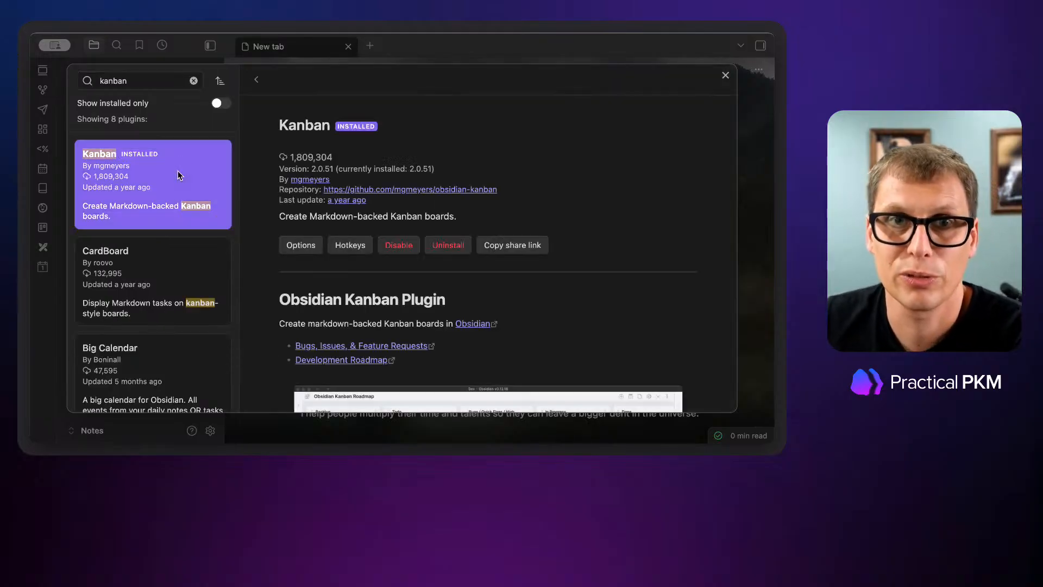
Step: Read through the Kanban plugin's description, example board, Markdown source and documentation section, and close the settings
scroll(667, 250, "down", 6)
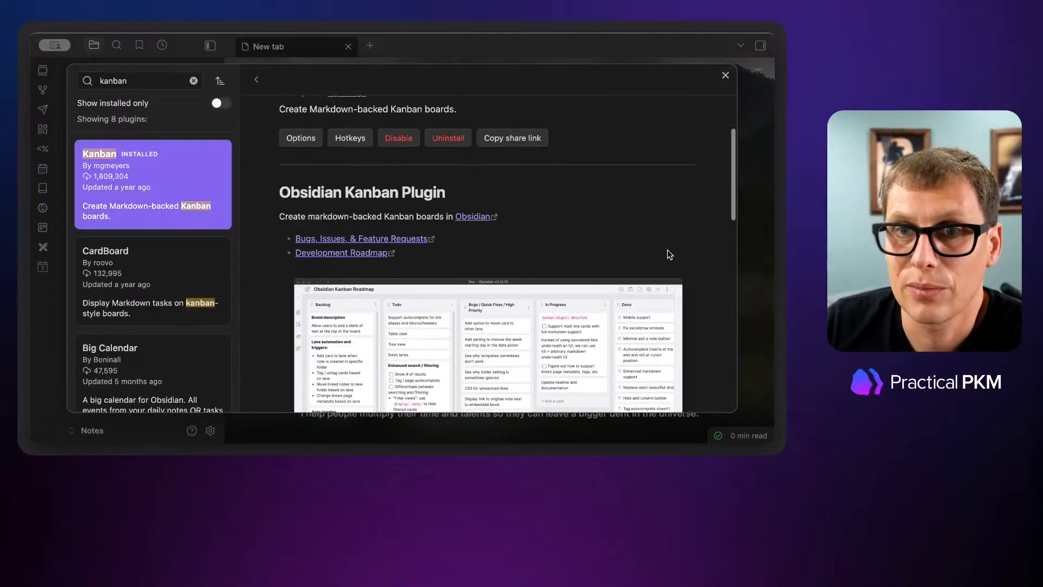
scroll(668, 249, "down", 1)
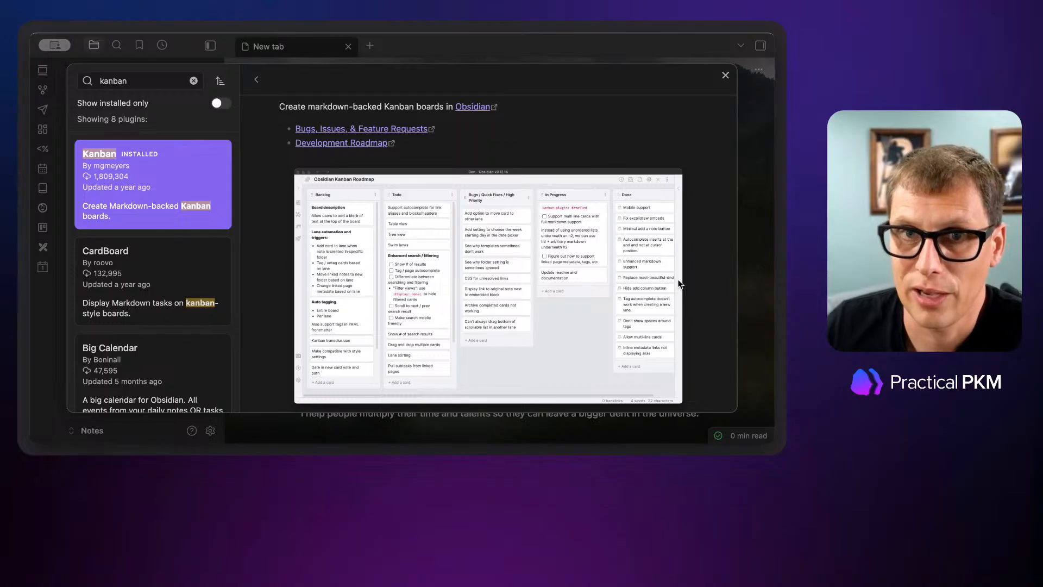
scroll(650, 253, "down", 6)
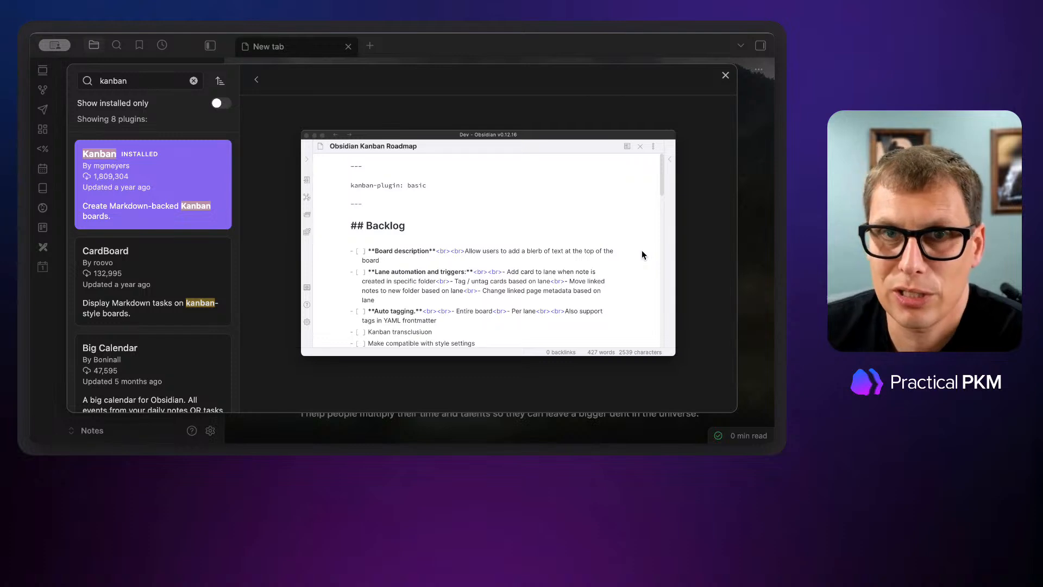
scroll(505, 300, "up", 1)
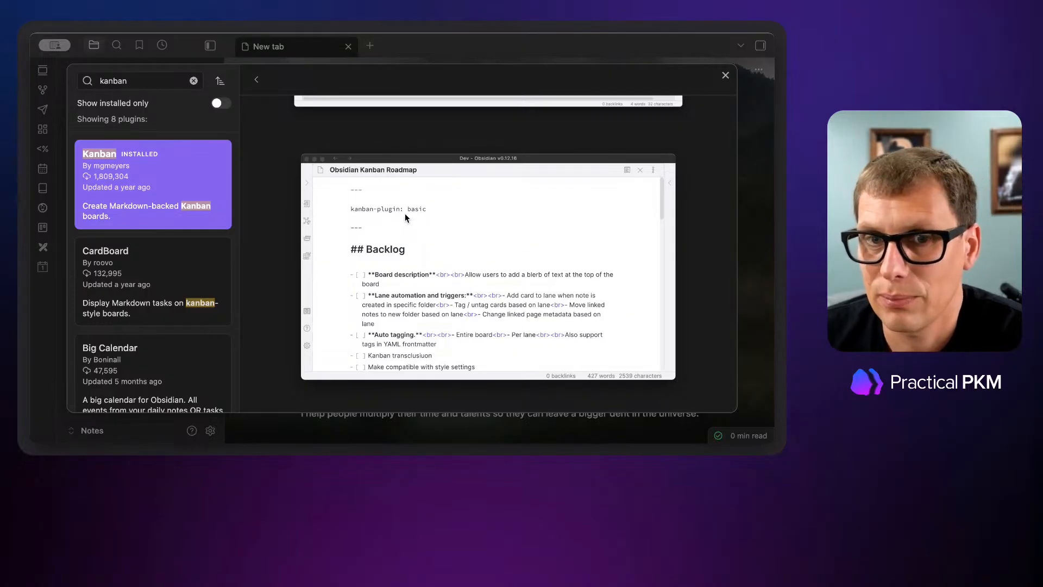
scroll(405, 218, "down", 3)
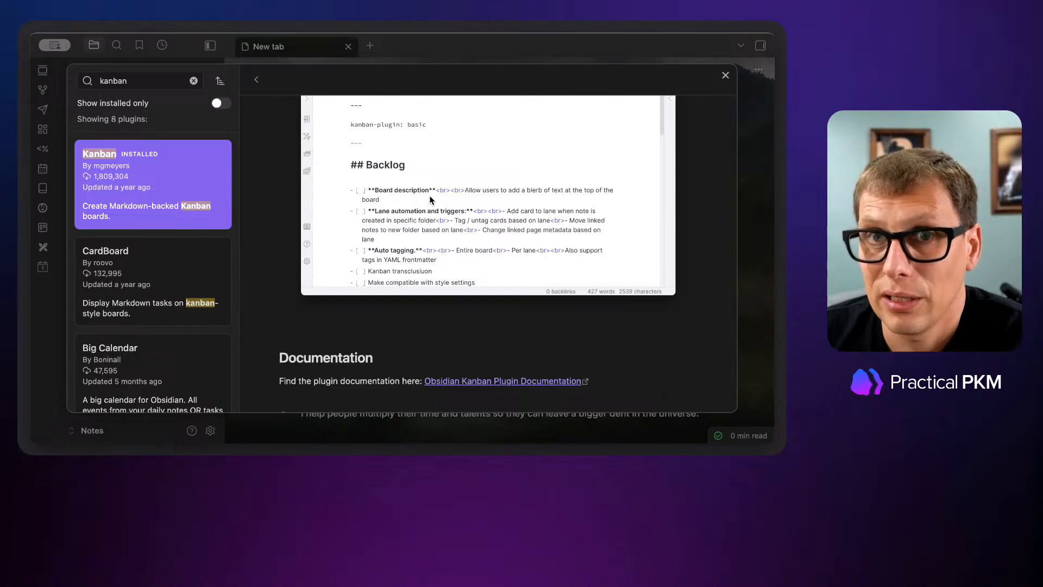
scroll(442, 197, "down", 5)
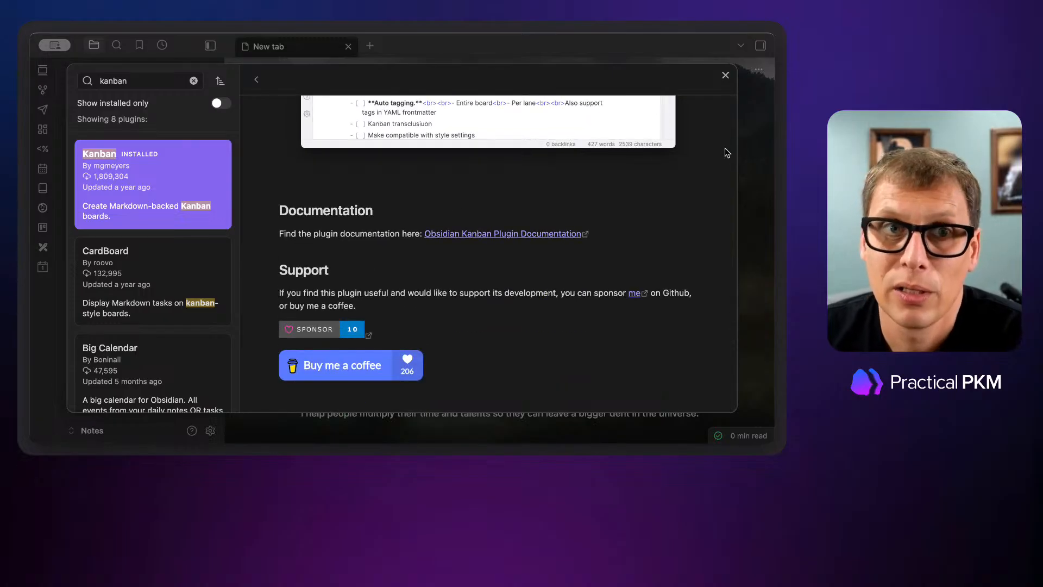
left_click(759, 152)
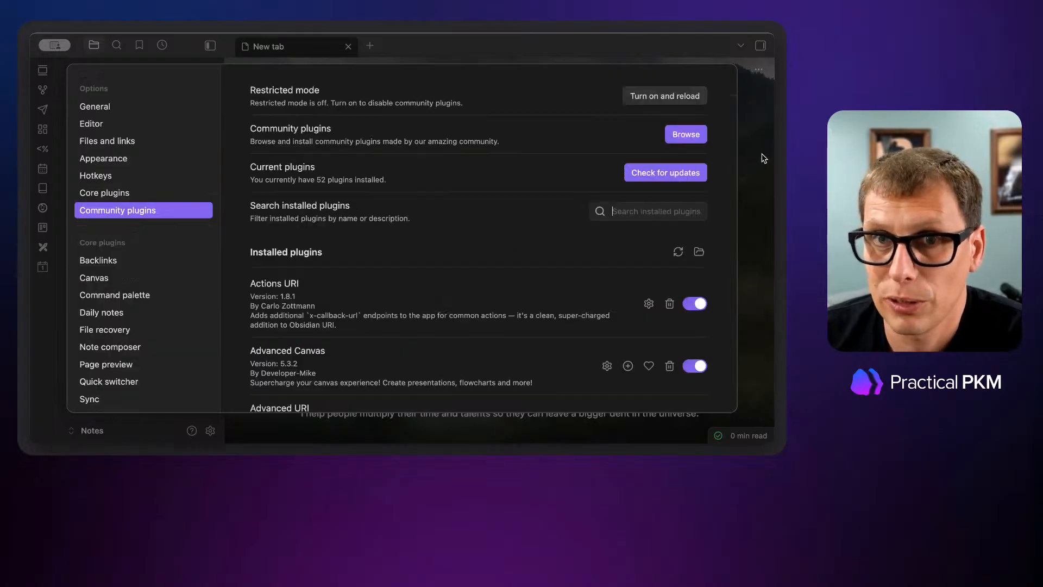
left_click(756, 152)
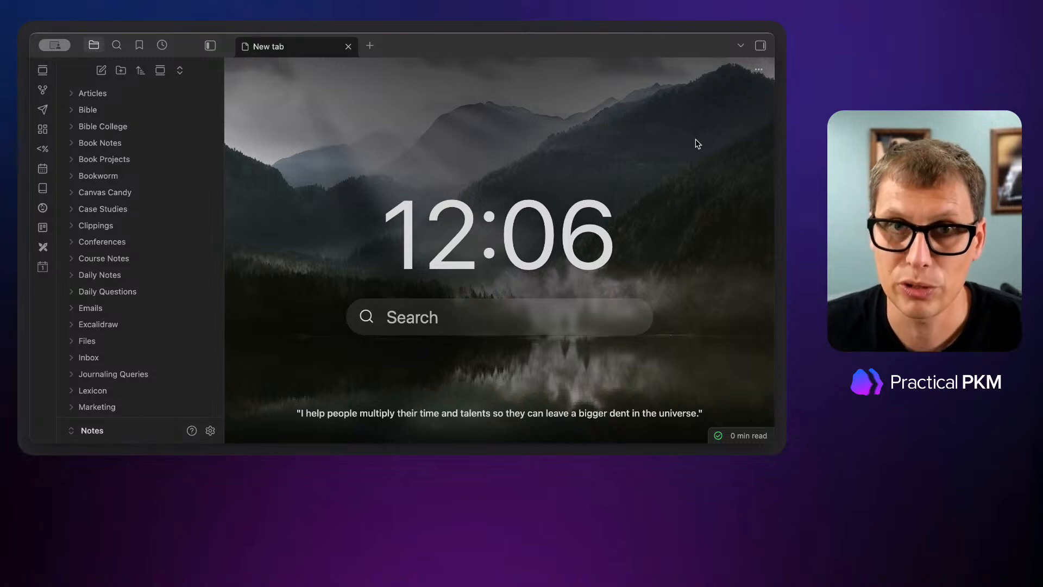
Step: Create a new Kanban board with the Kanban: Create new board command
key("ctrl+p")
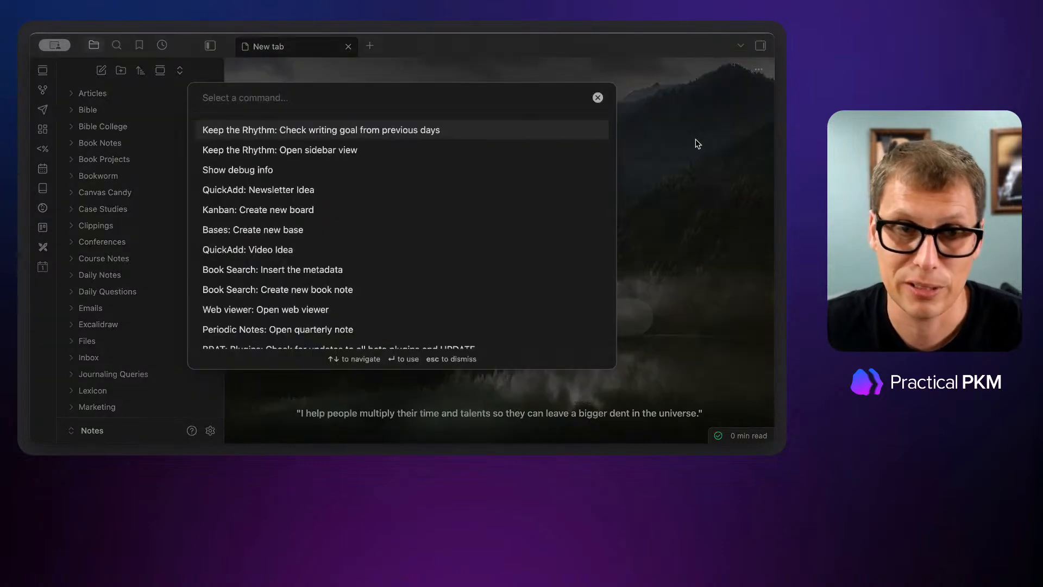
type("kanban")
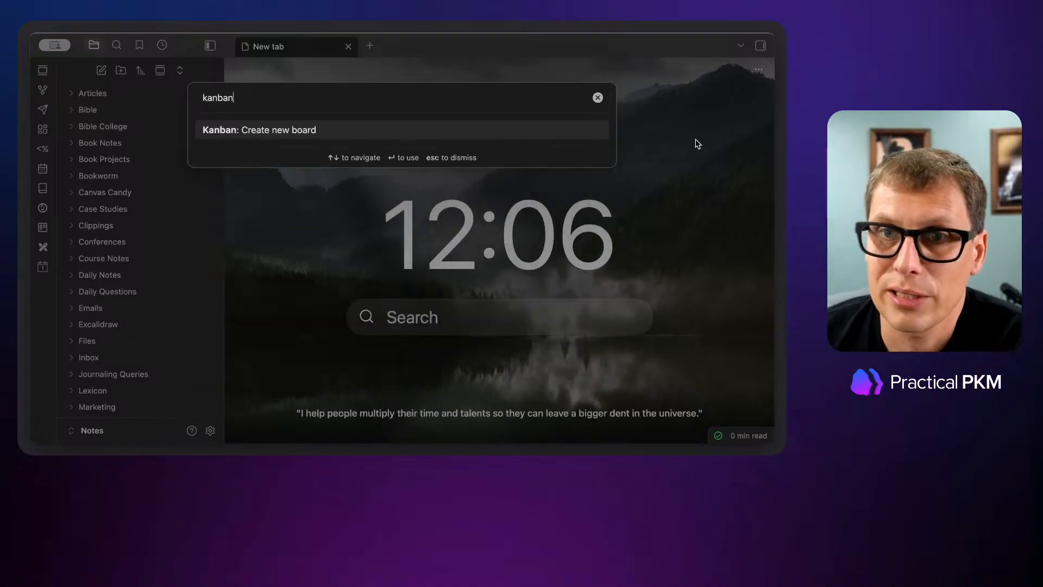
key("Return")
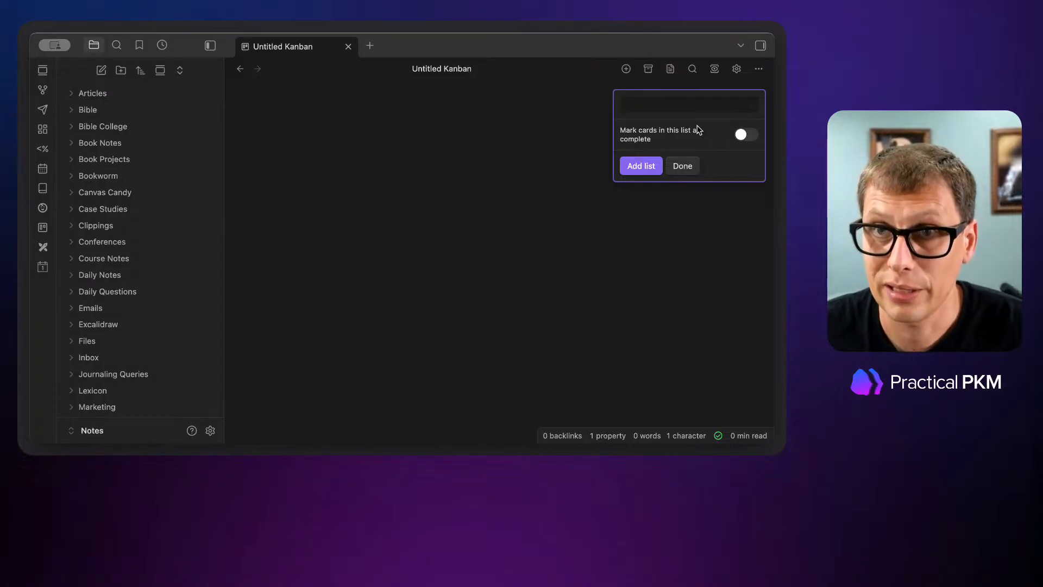
Step: Add a list named idea to the new board
type("dea")
key("BackSpace")
key("BackSpace")
key("BackSpace")
type("idea")
key("Return")
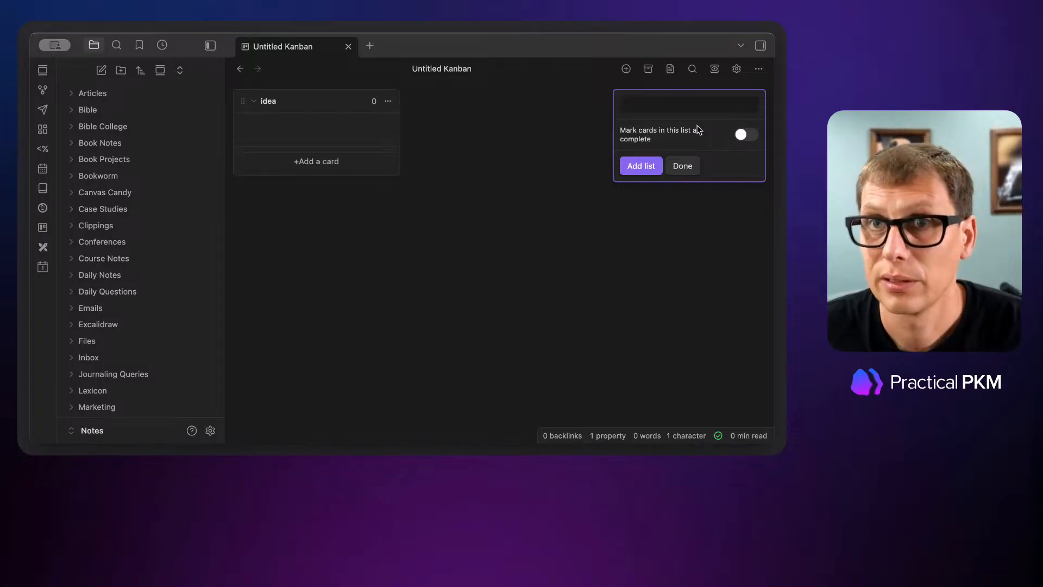
Step: Add a list named backlog to the board and finish adding lists
type("backlog")
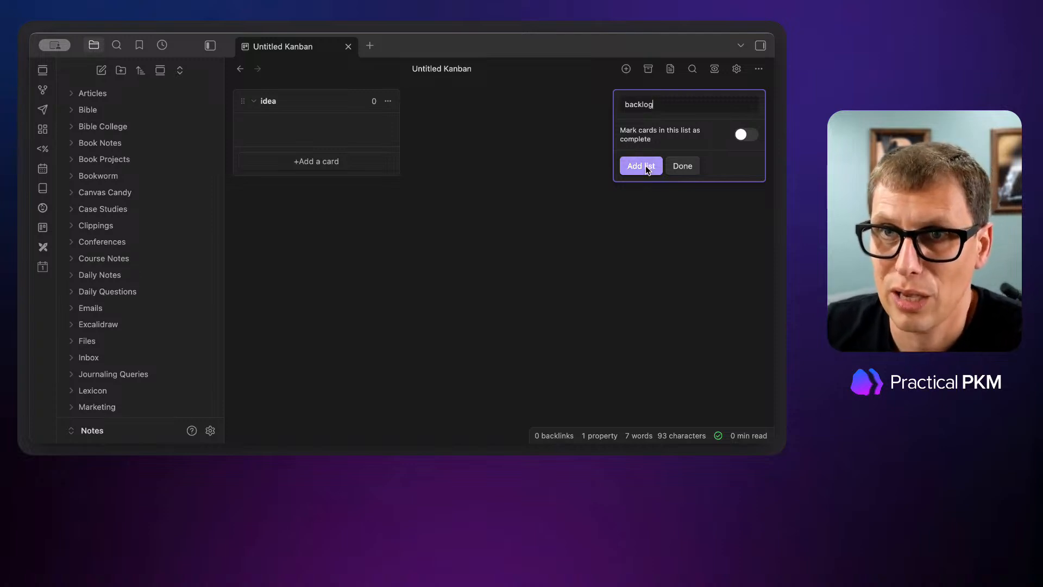
left_click(647, 167)
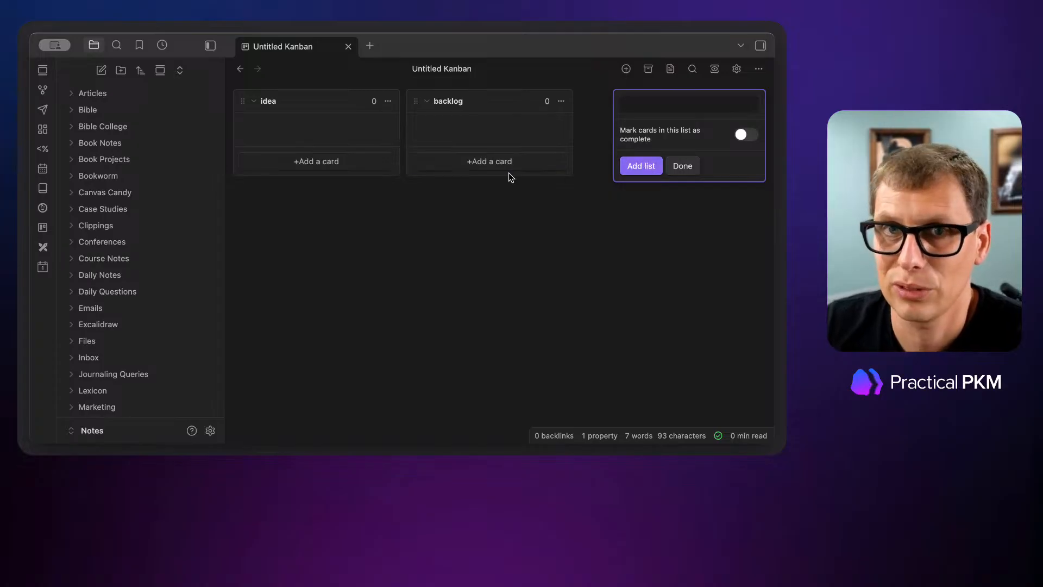
left_click(669, 106)
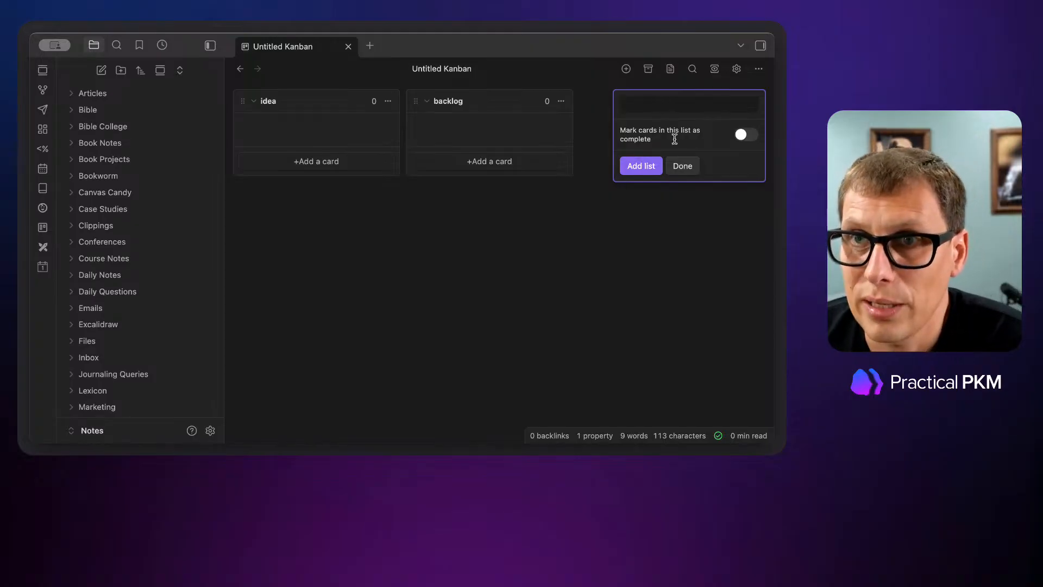
left_click(684, 166)
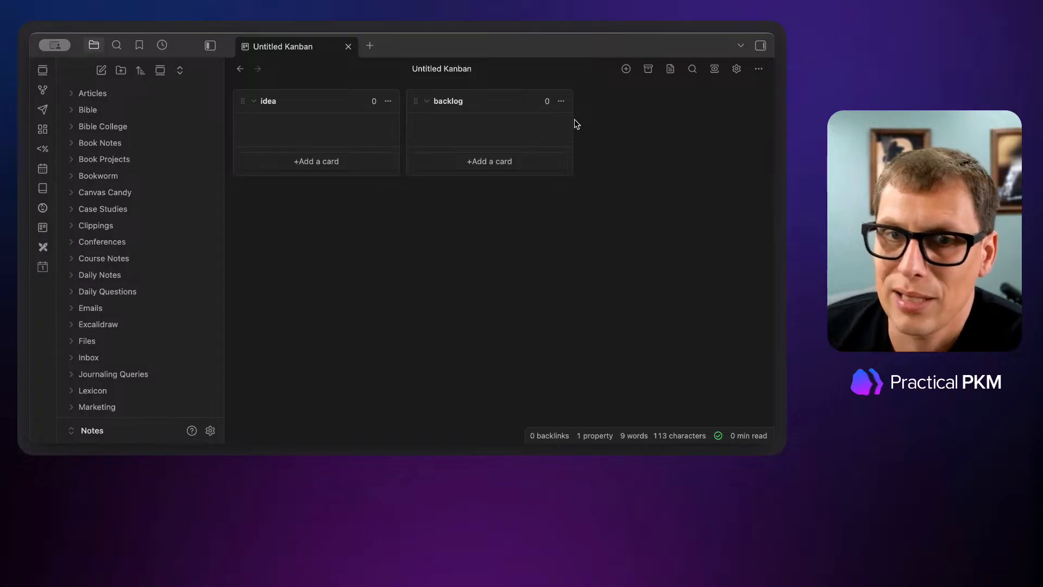
Step: Insert a list named inprogress before the backlog list
left_click(562, 102)
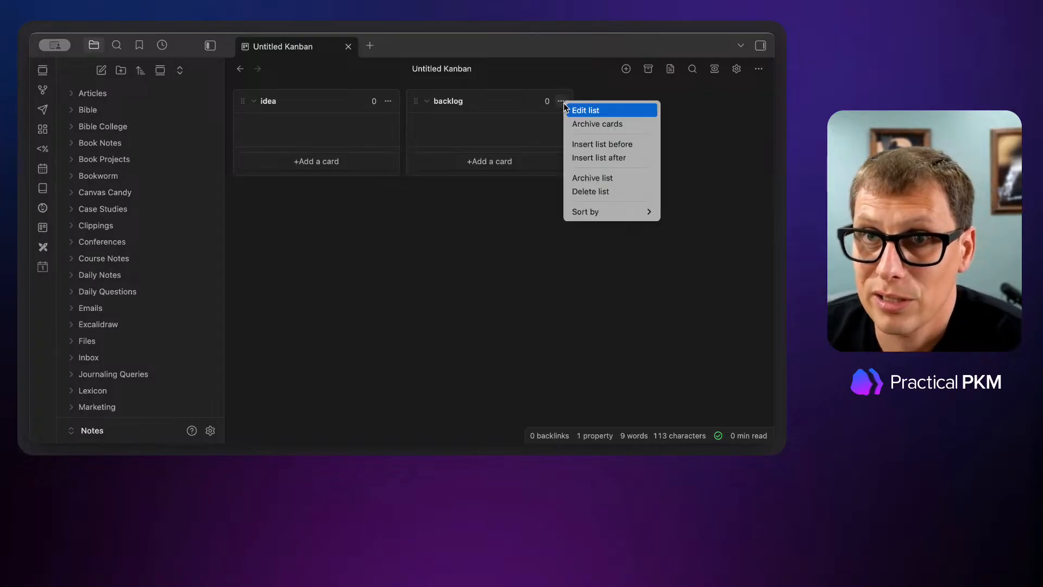
left_click(596, 145)
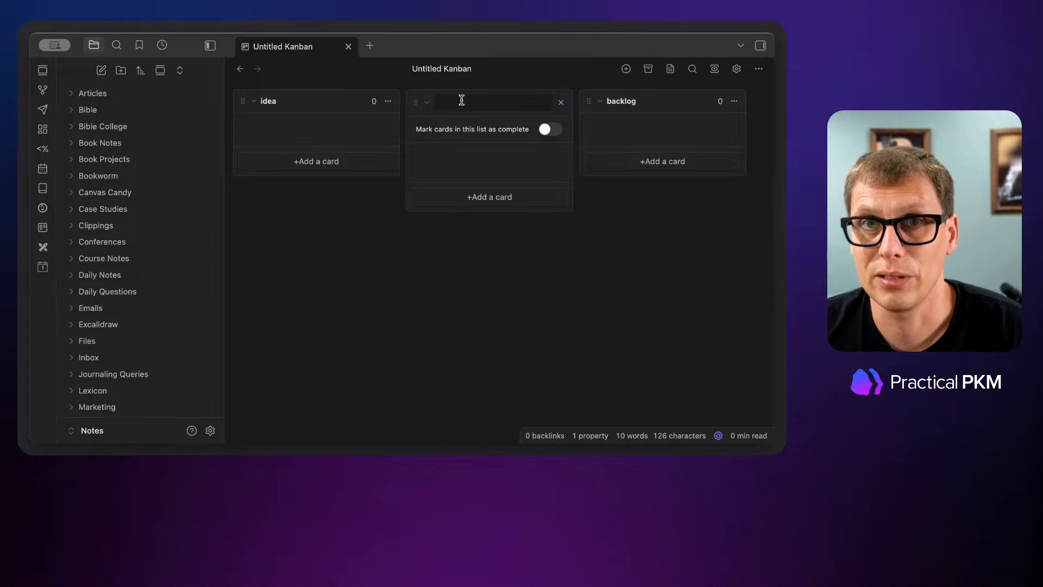
type("inprogress")
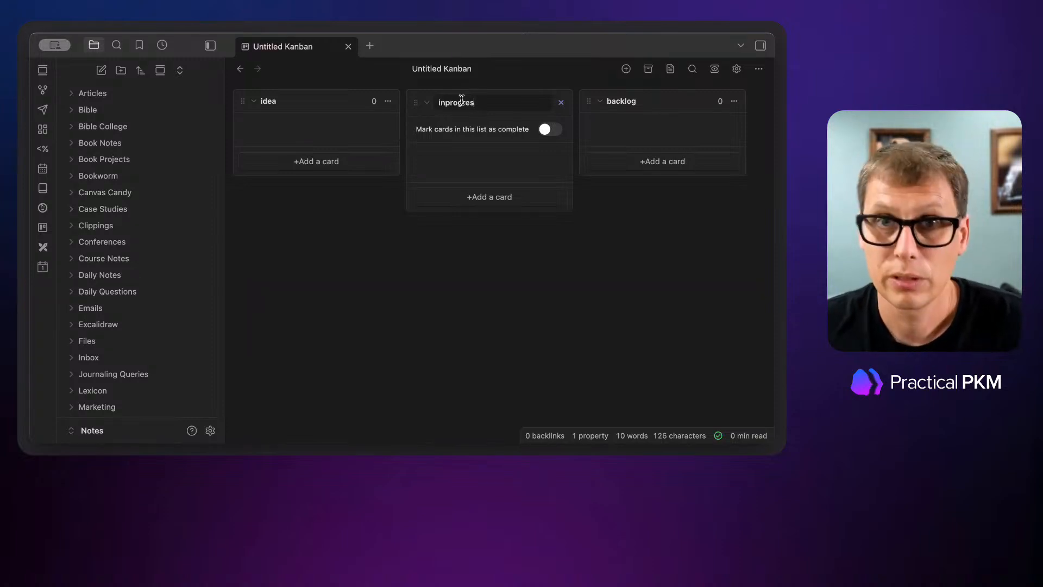
key("Return")
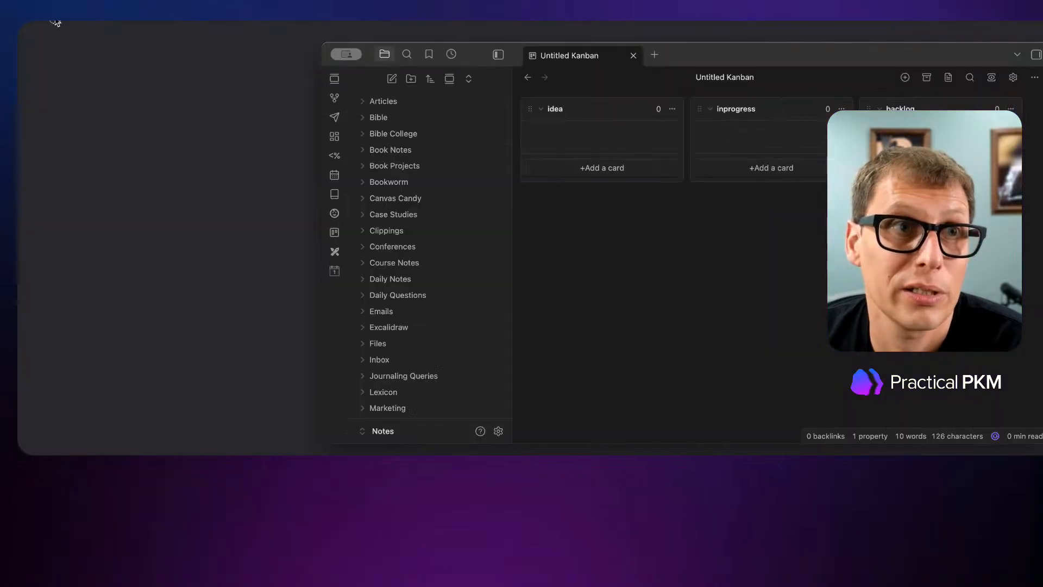
Step: Reload the app and open the Untitled Kanban board as Markdown
key("super+r")
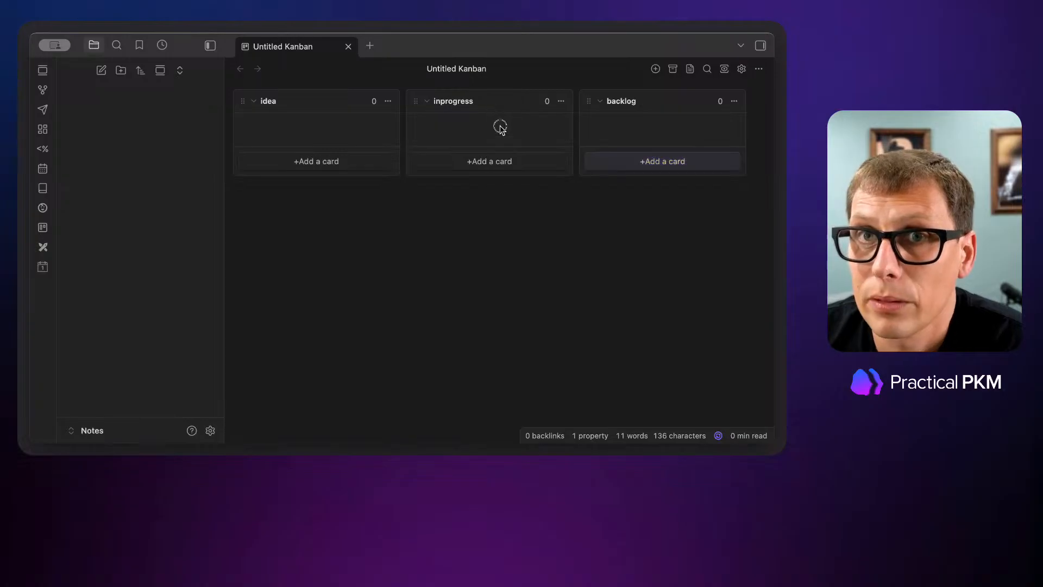
left_click(733, 102)
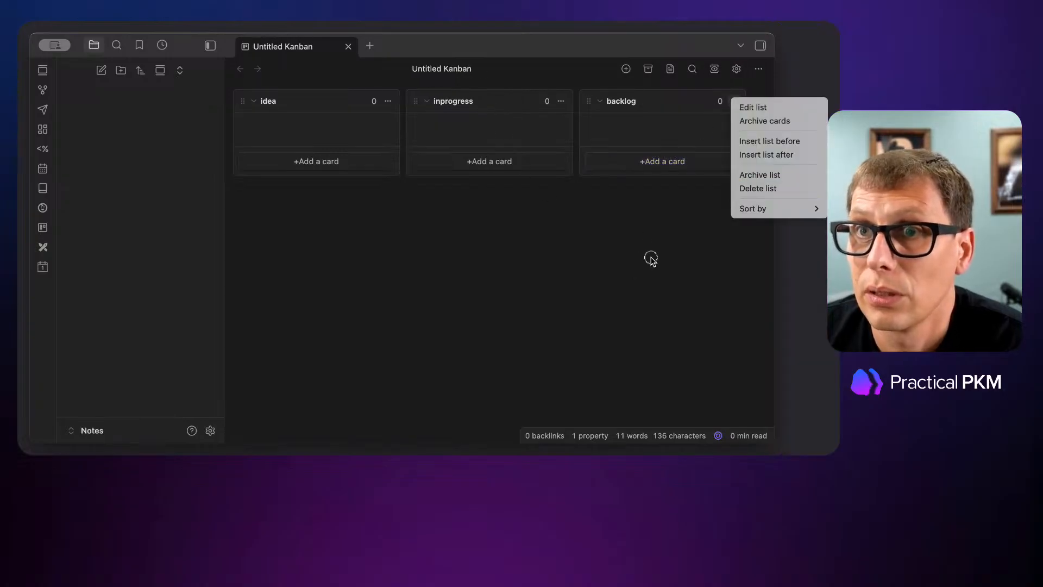
left_click(651, 257)
left_click(759, 69)
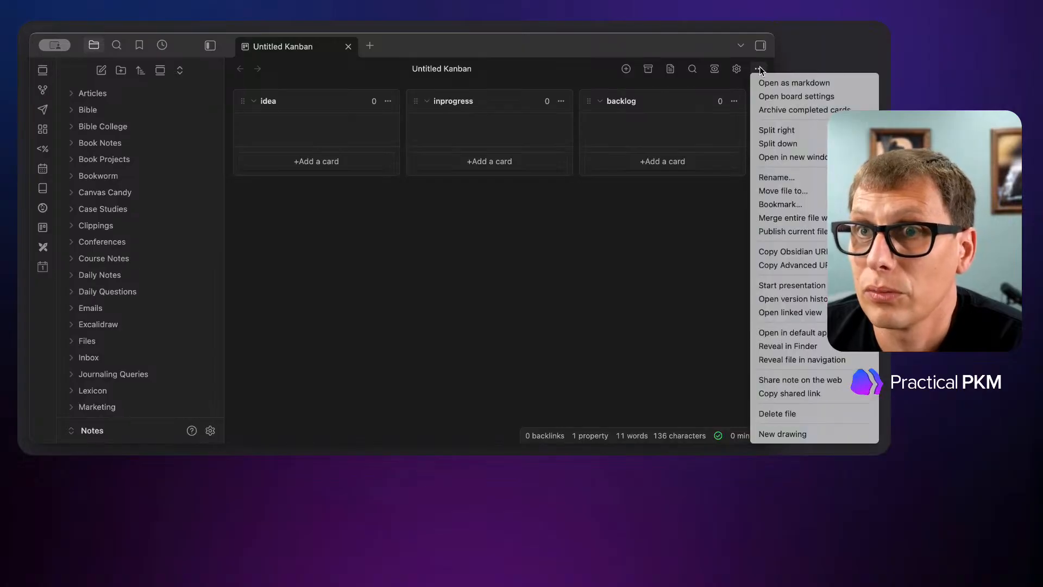
left_click(773, 82)
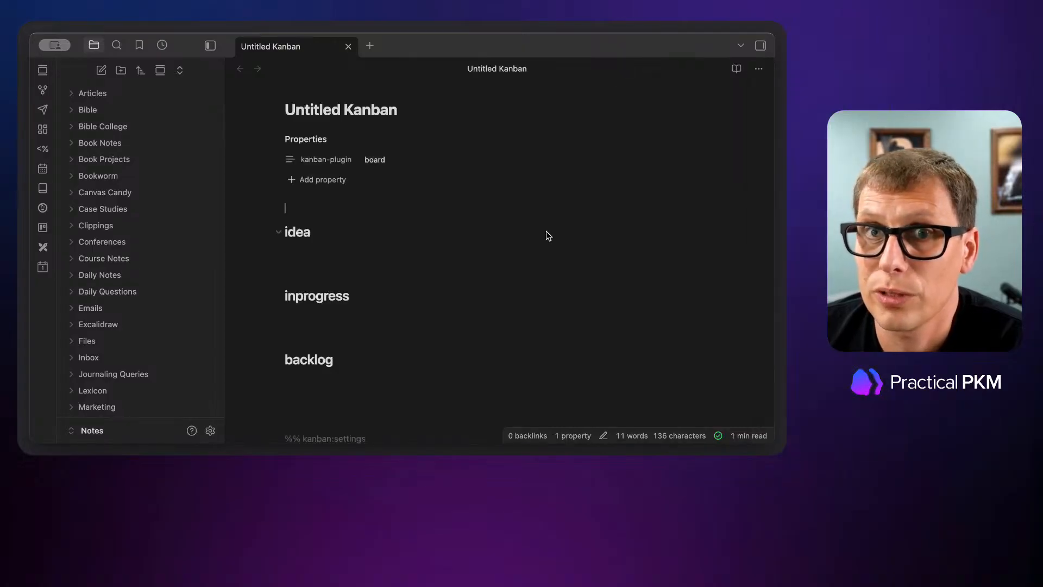
Step: Move the inprogress heading from above backlog to below it in the Markdown, closing the empty lines it leaves
scroll(403, 288, "down", 1)
left_click_drag(406, 278, 286, 276)
key("super+c")
key("BackSpace")
key("BackSpace")
key("BackSpace")
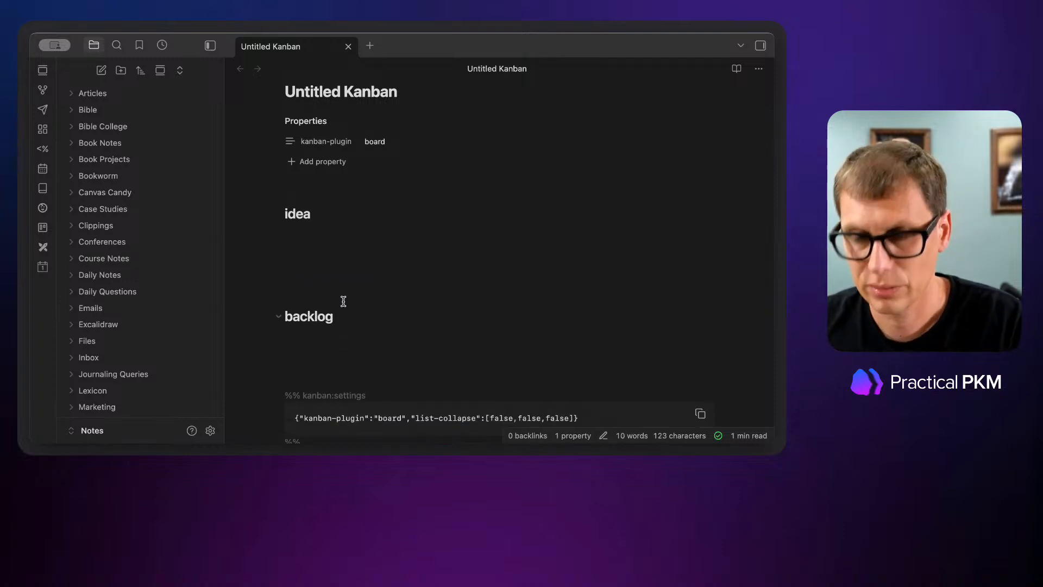
left_click(375, 290)
key("Return")
key("Return")
key("Return")
key("Return")
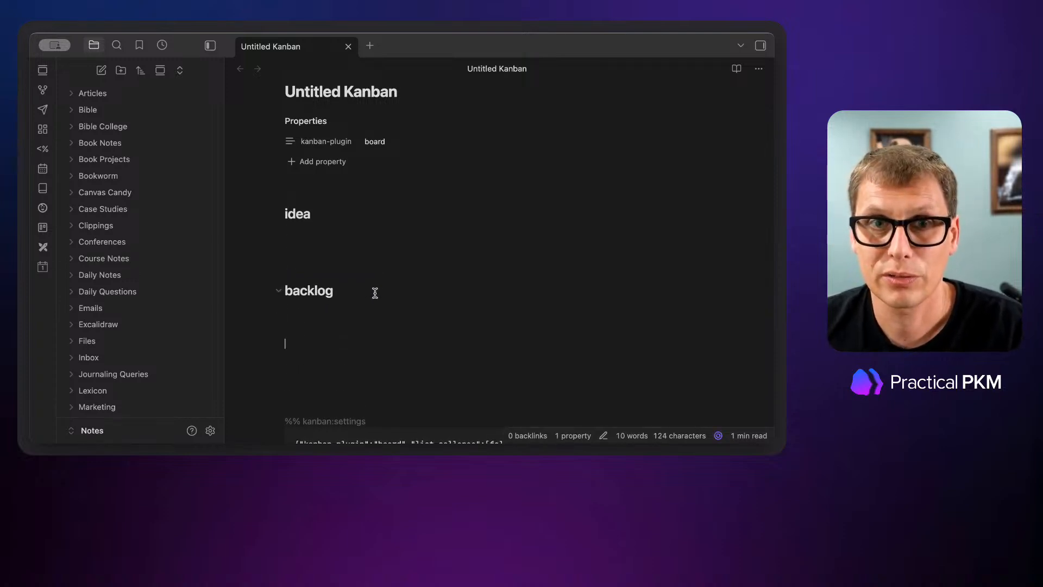
key("super+v")
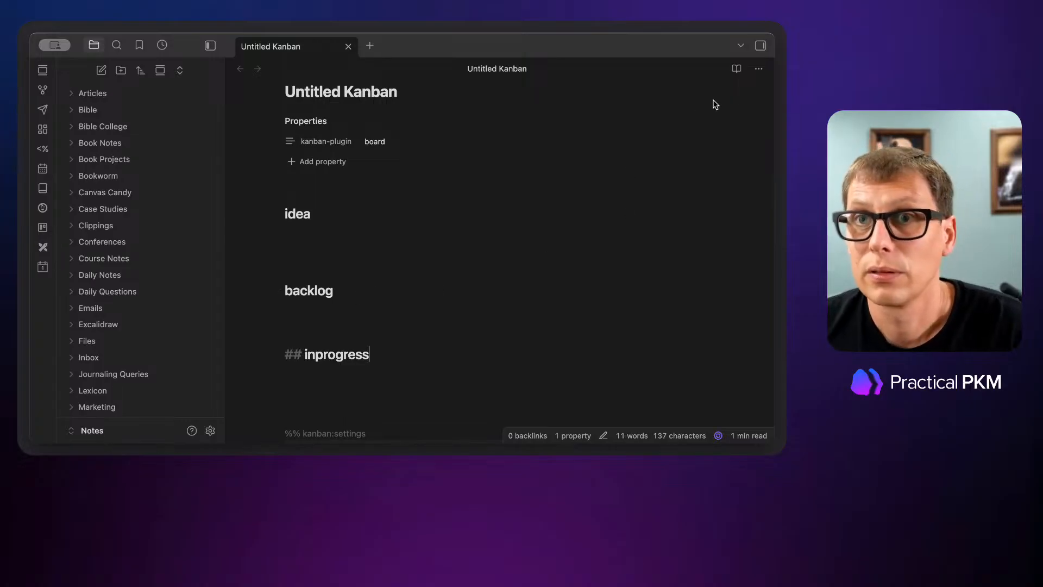
Step: Preview the note in reading view, return to editing and reopen it as a kanban board
left_click(737, 70)
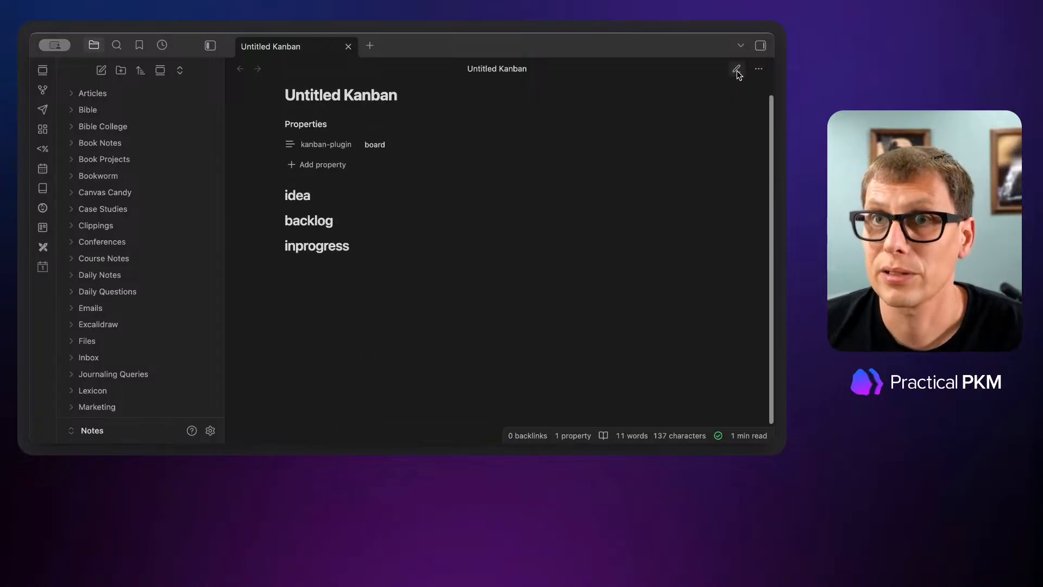
left_click(737, 70)
left_click(752, 69)
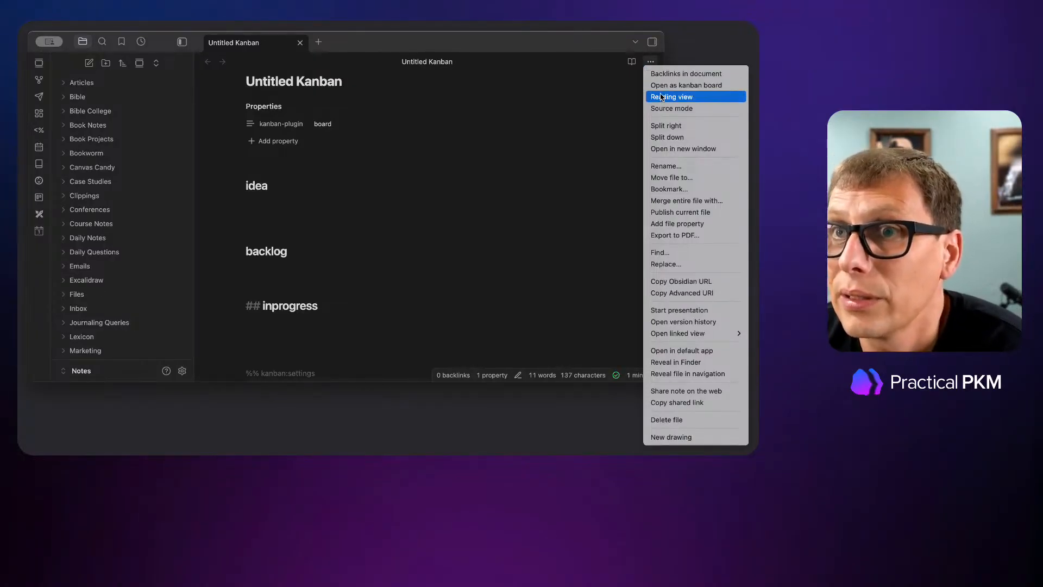
left_click(685, 85)
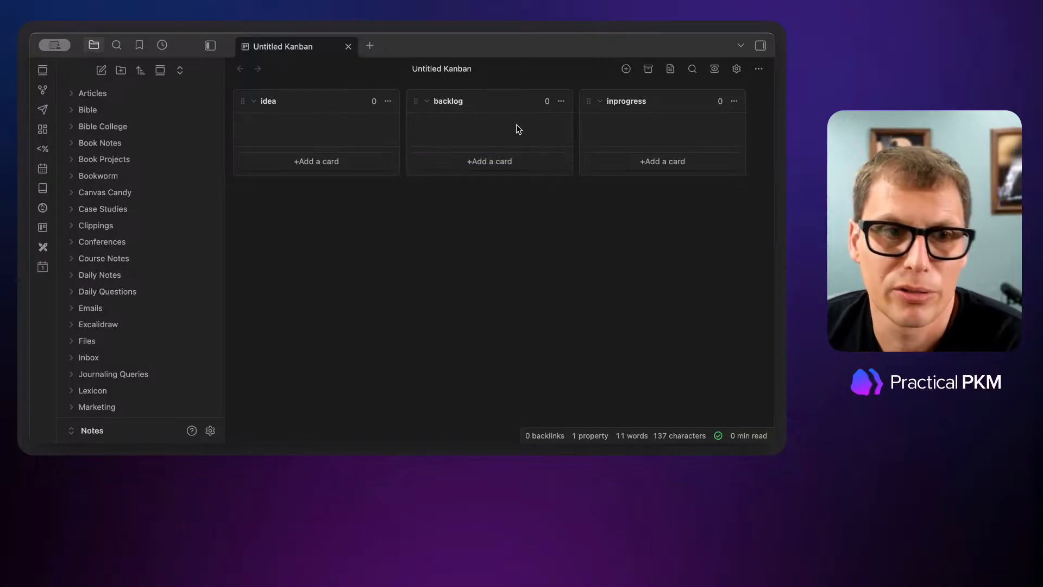
Step: Insert a list named review after the inprogress list
left_click(731, 101)
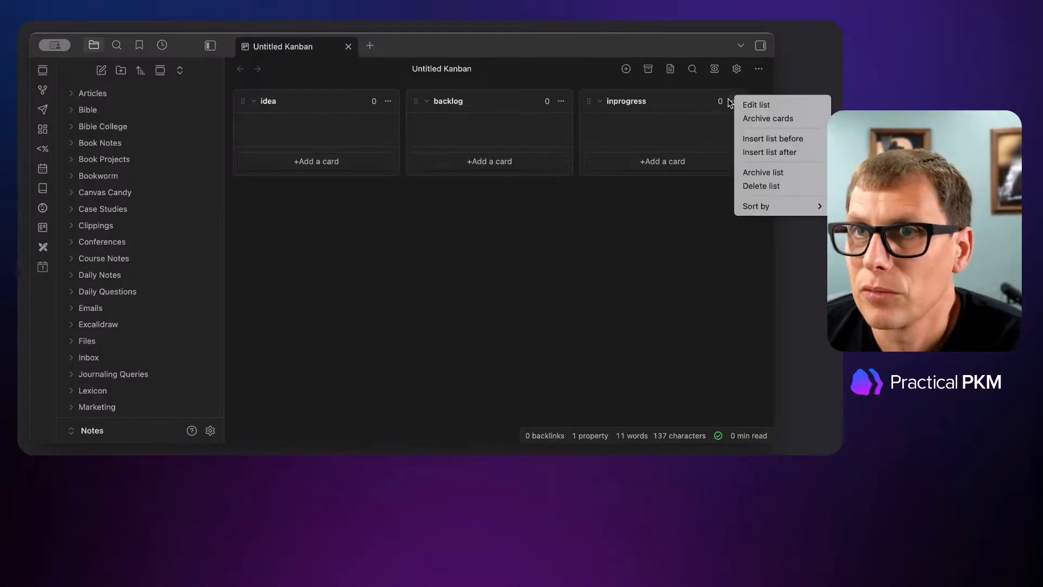
left_click(756, 152)
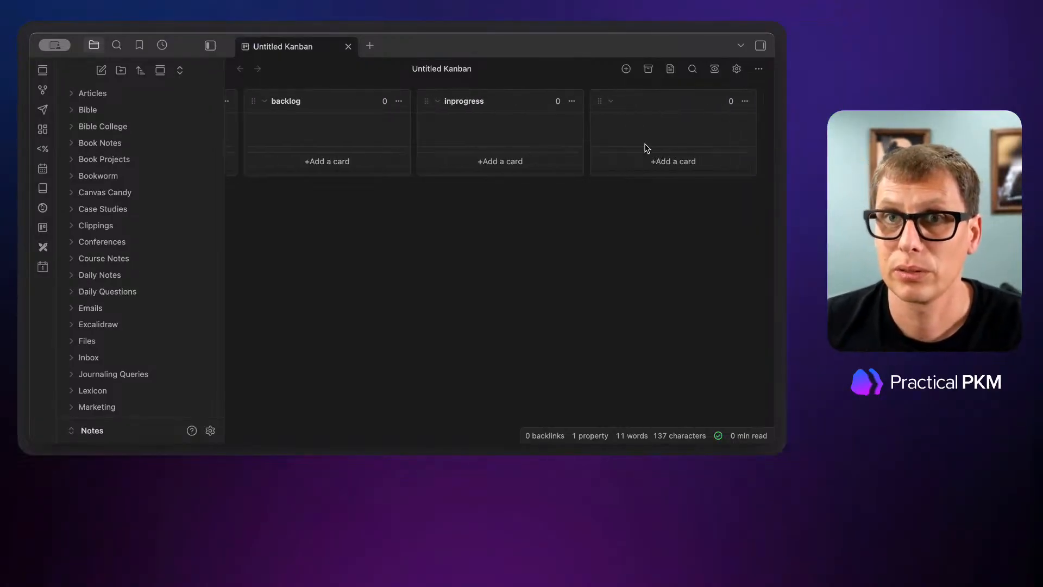
left_click(627, 102)
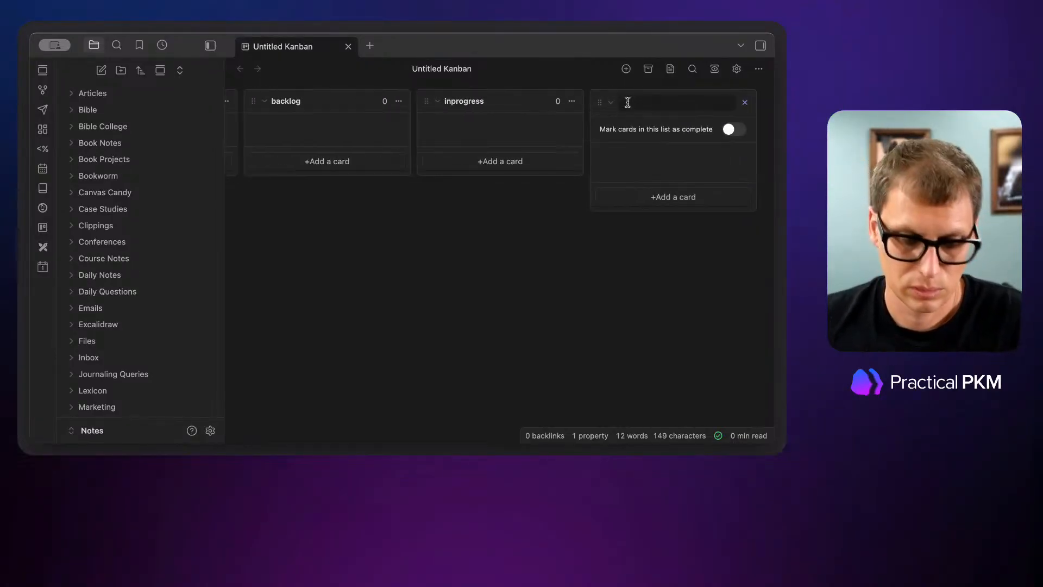
type("done")
key("Return")
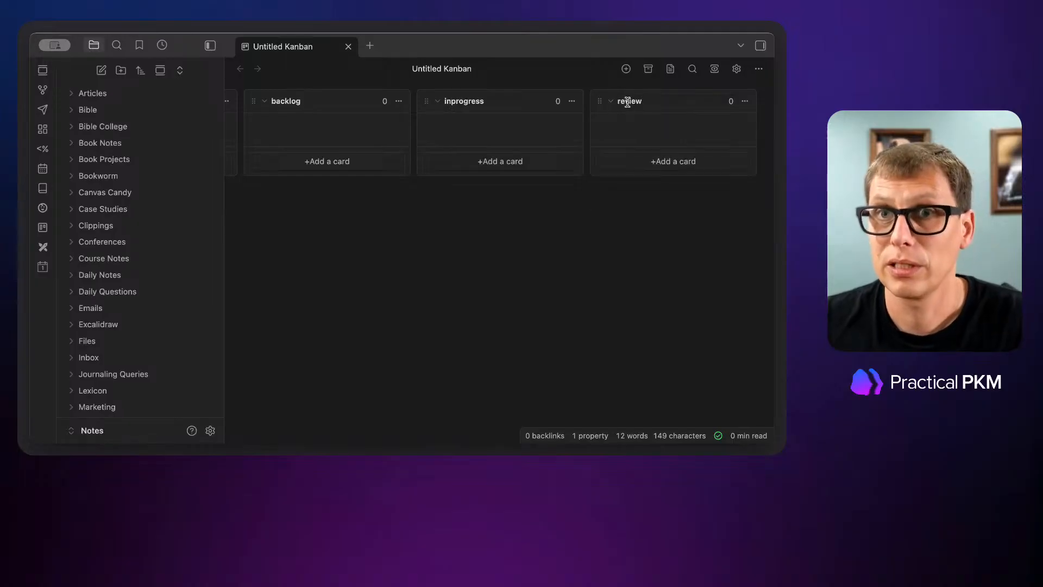
Step: Insert a list named done after the review list
left_click(744, 101)
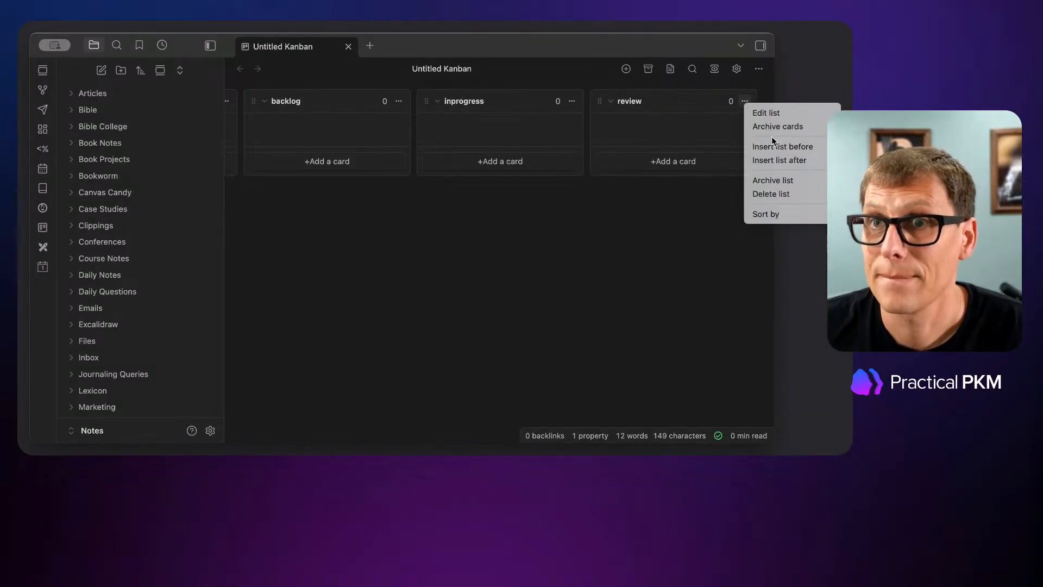
left_click(777, 160)
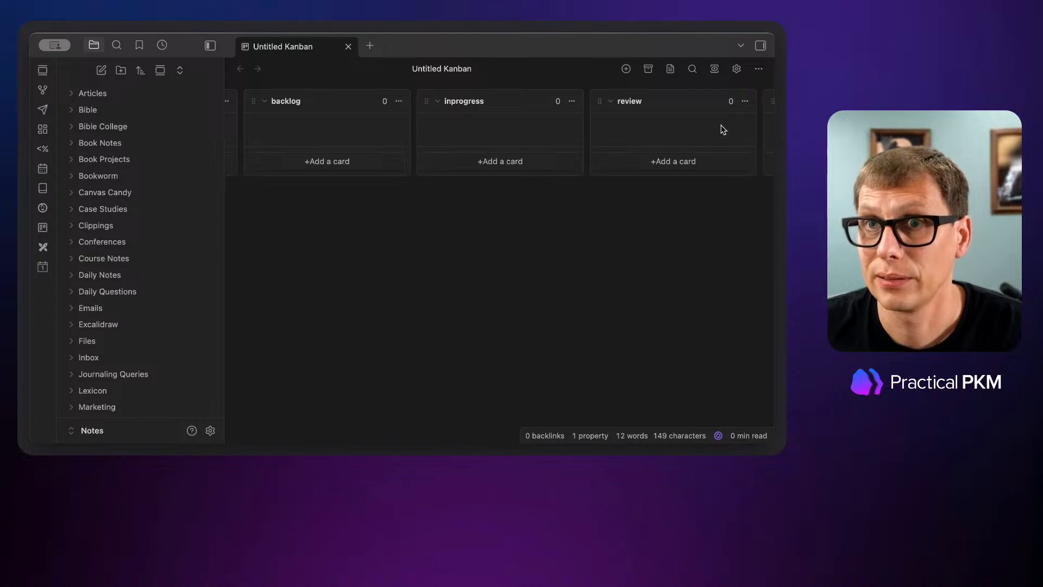
left_click(639, 103)
type("done")
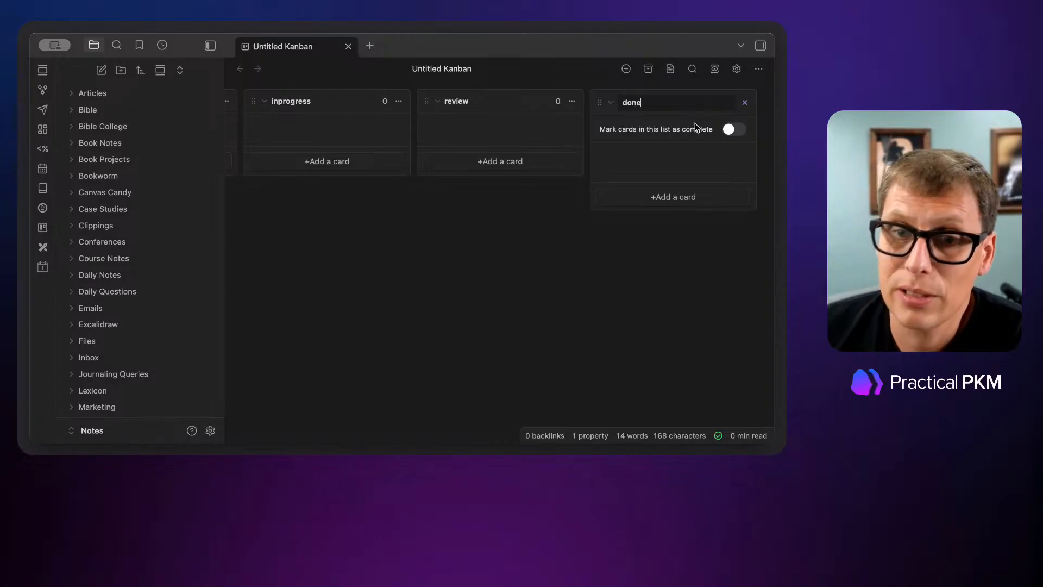
left_click(694, 95)
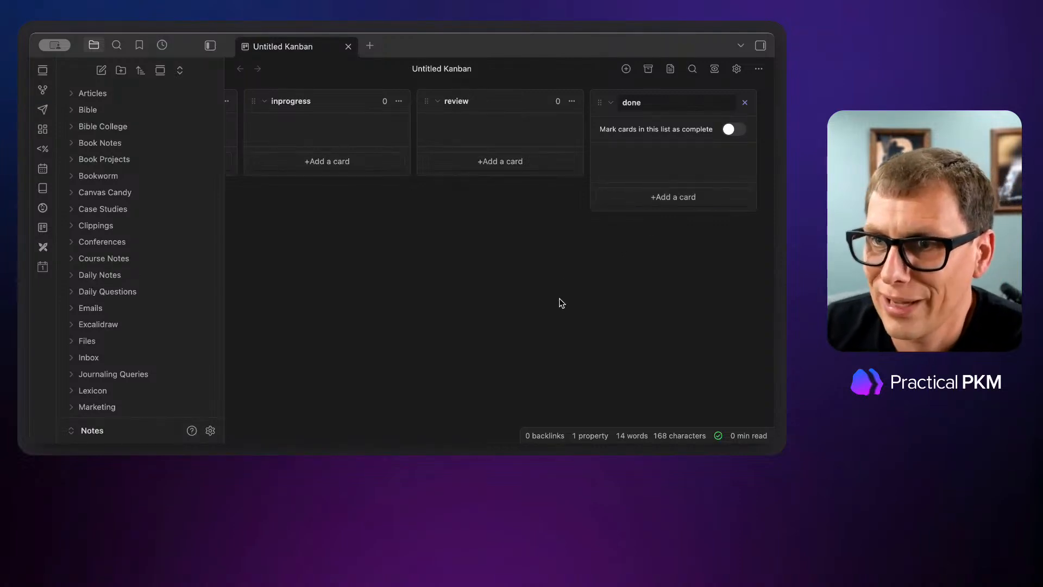
left_click(743, 104)
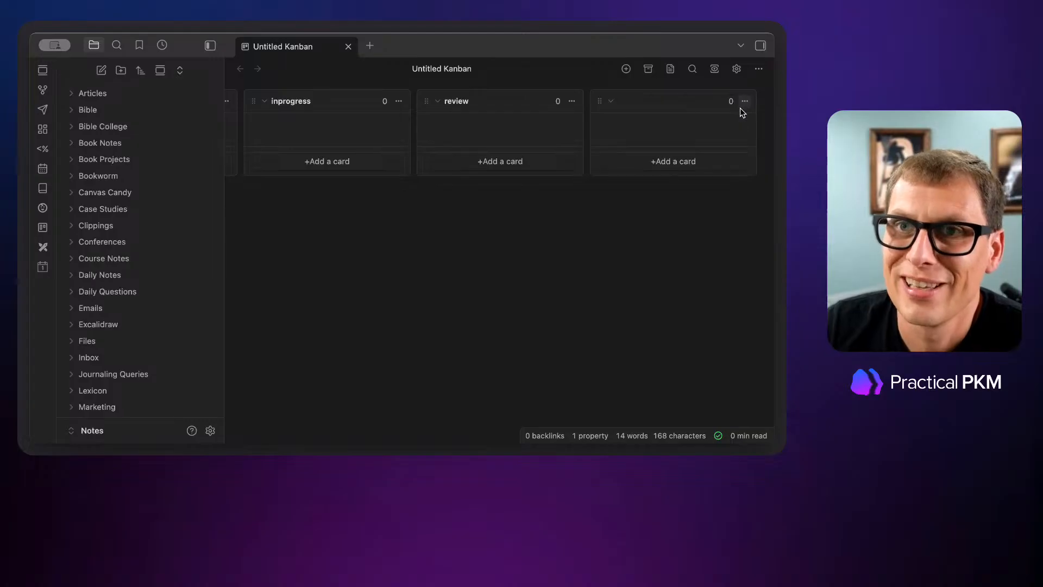
left_click(652, 105)
type("done")
key("Return")
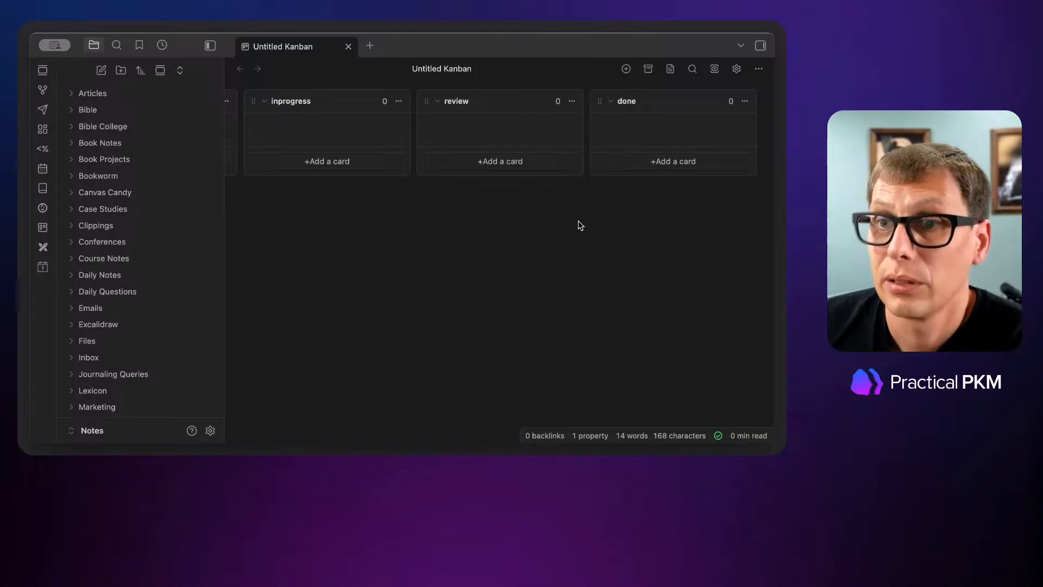
Step: Collapse the file explorer sidebar to give the board more width
scroll(578, 220, "left", 6)
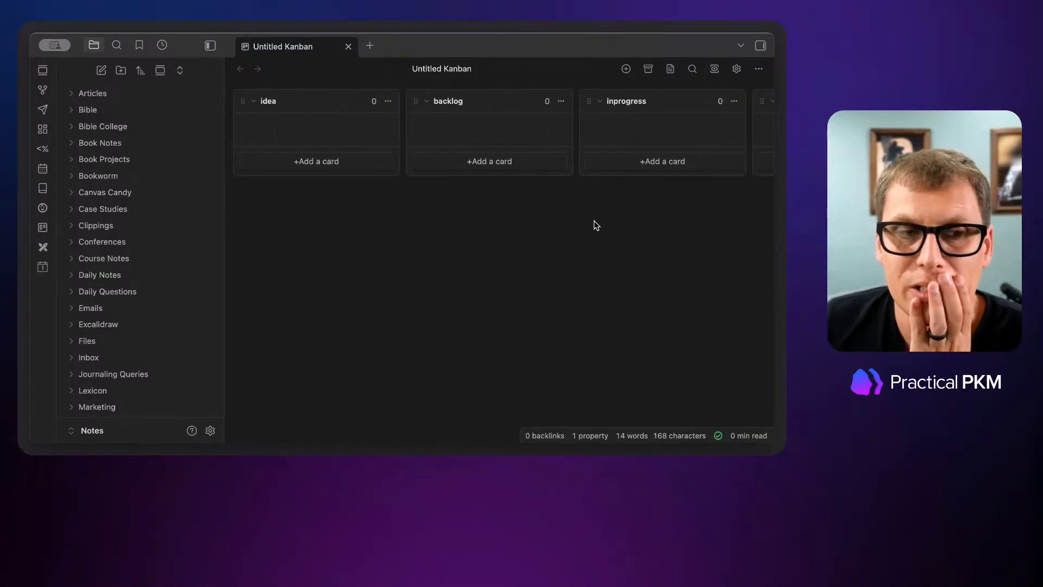
scroll(577, 228, "right", 6)
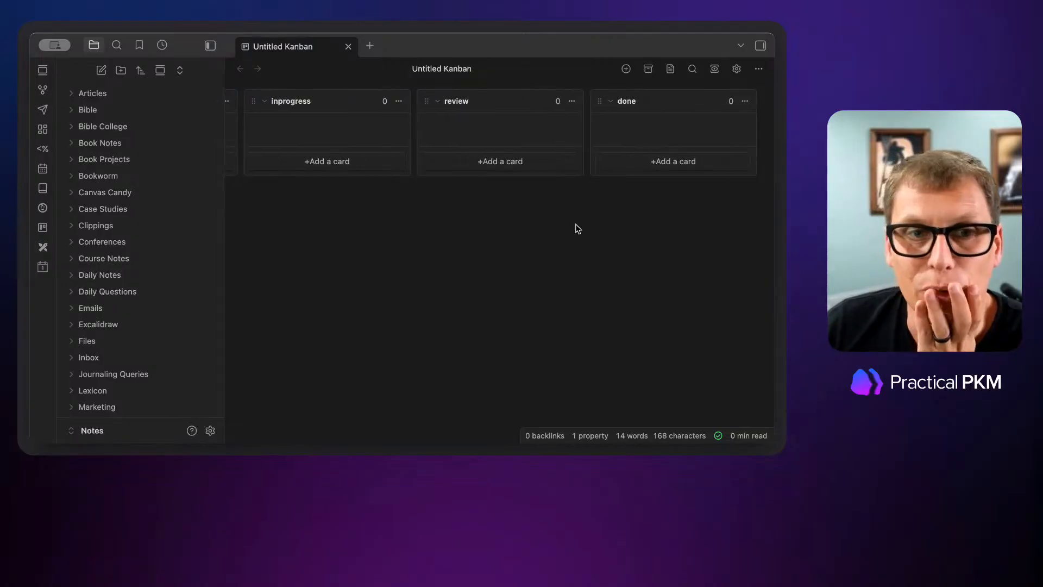
left_click(210, 45)
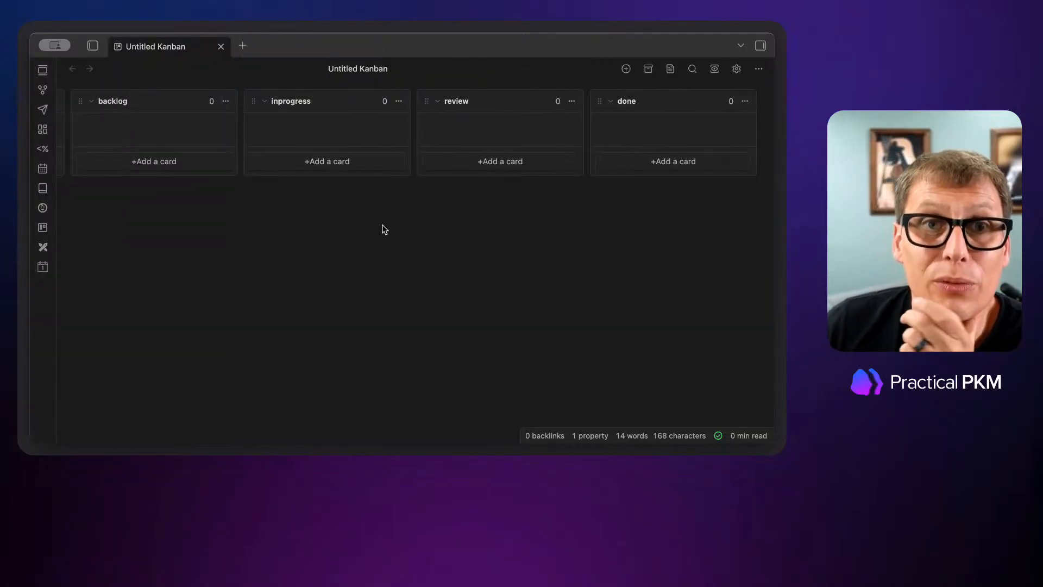
scroll(388, 231, "left", 3)
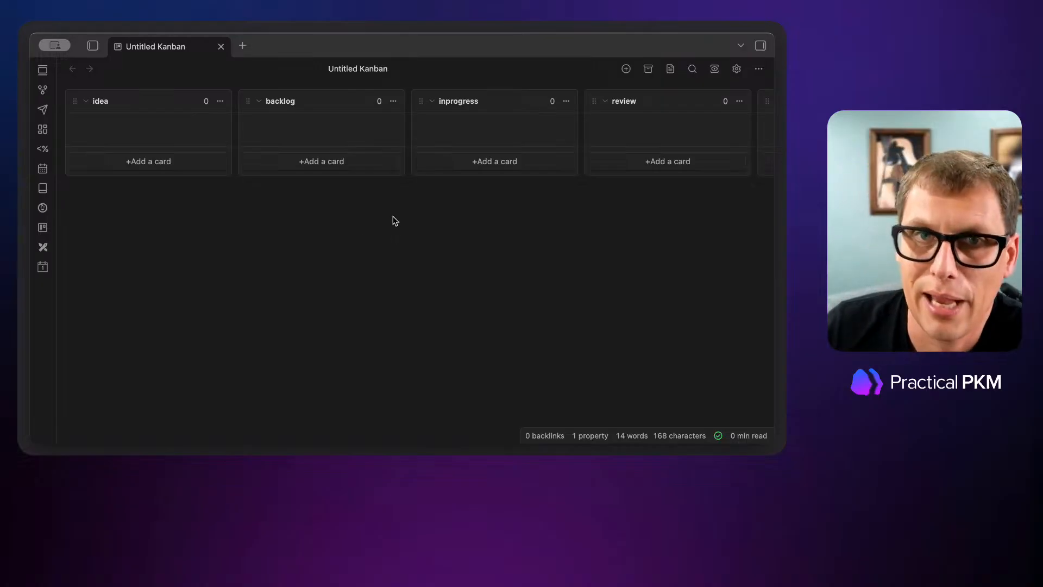
Step: Add a card titled Test Card to the backlog list
left_click(339, 161)
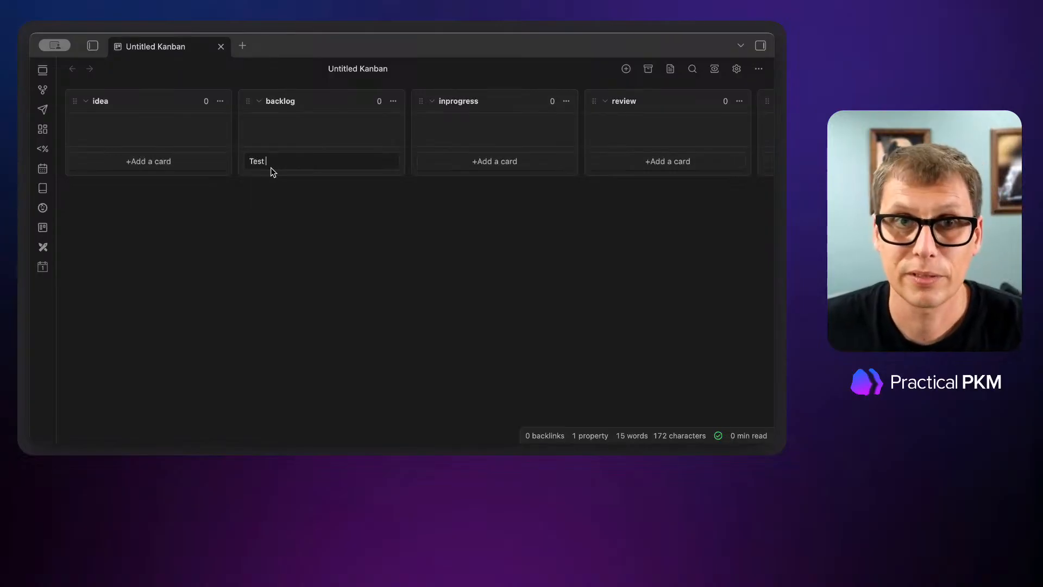
type("Card")
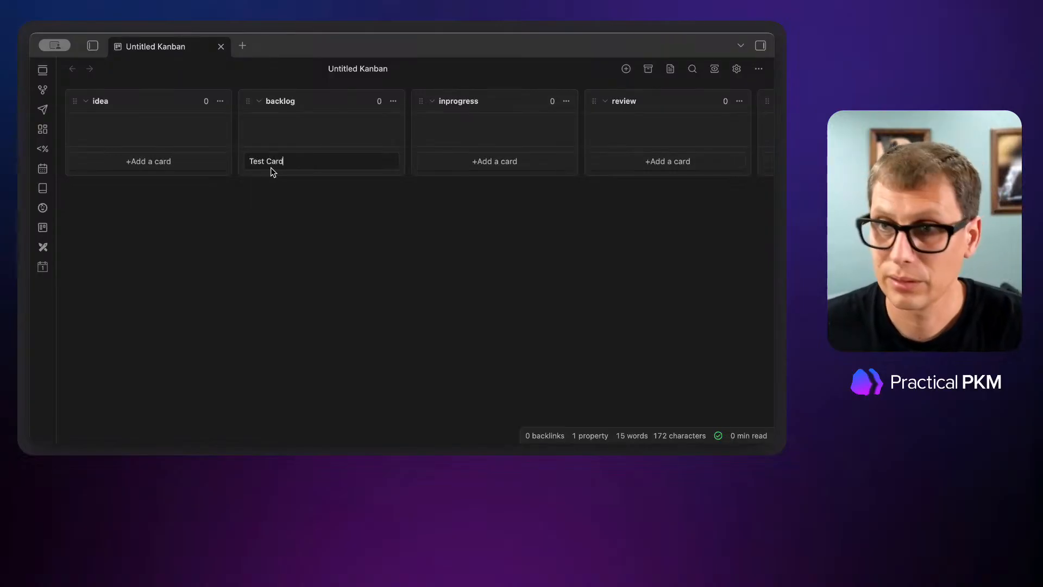
key("Return")
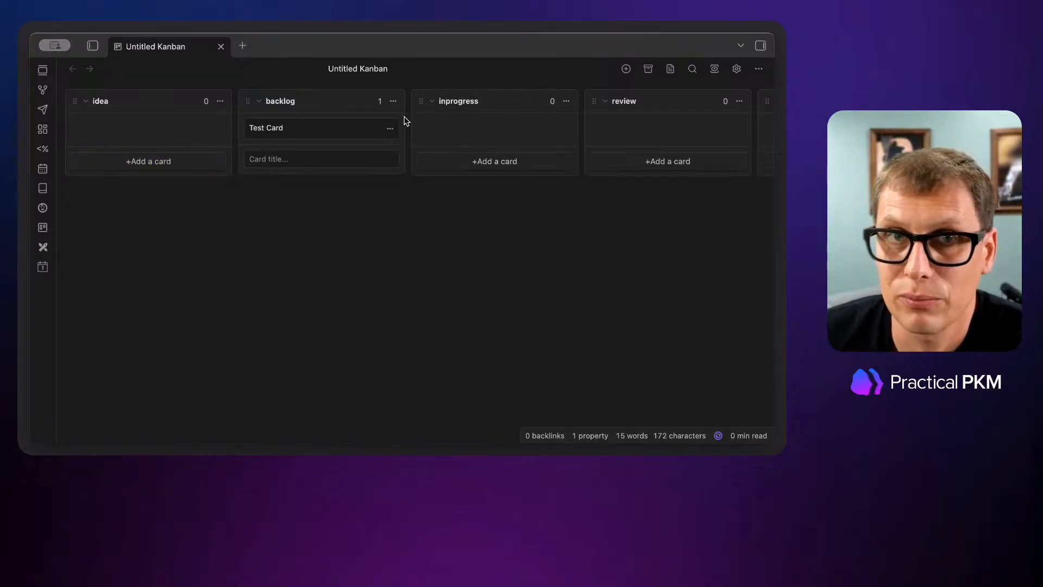
mouse_move(348, 130)
left_mouse_down()
mouse_move(505, 132)
mouse_move(349, 135)
left_mouse_up()
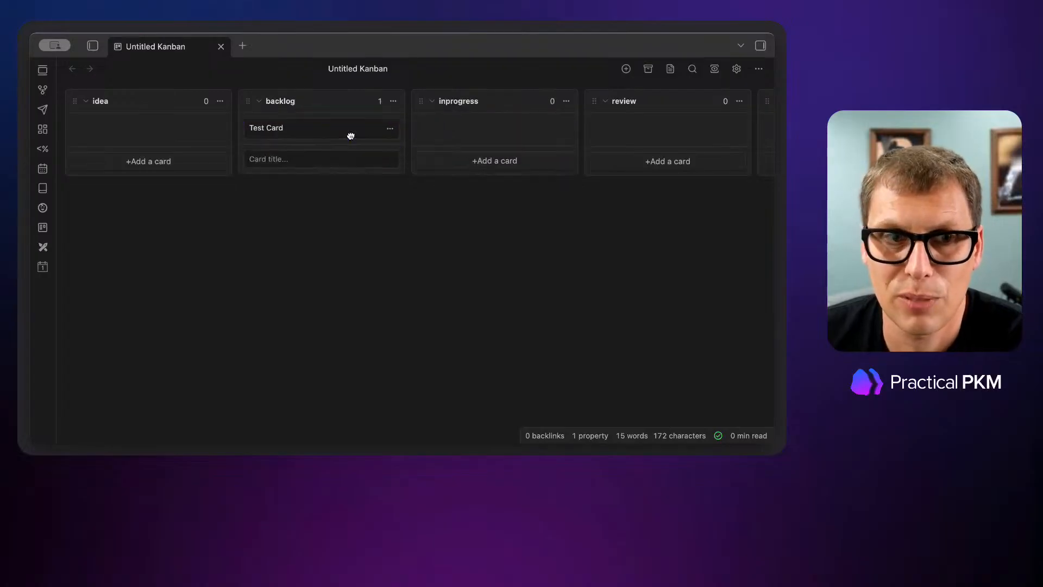
Step: Replace the Test Card text with a link to the note 5 Types of Wealth Review
left_click(389, 129)
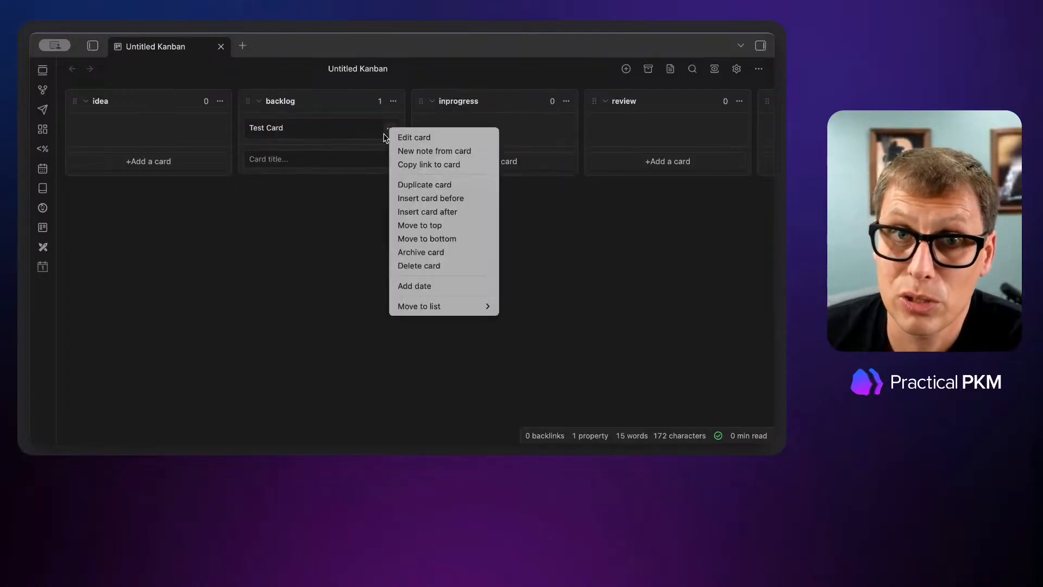
left_click(417, 137)
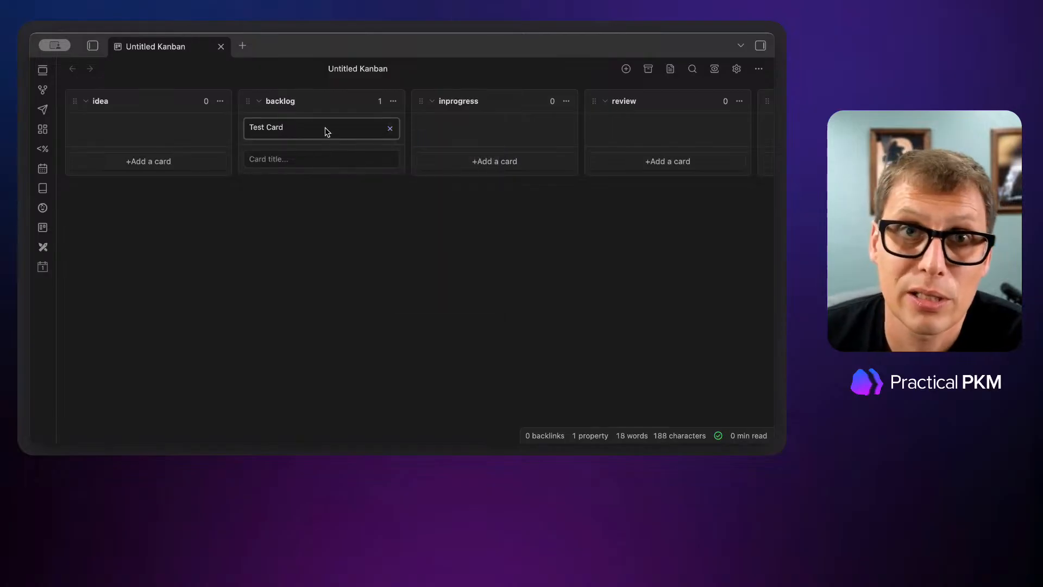
triple_click(297, 127)
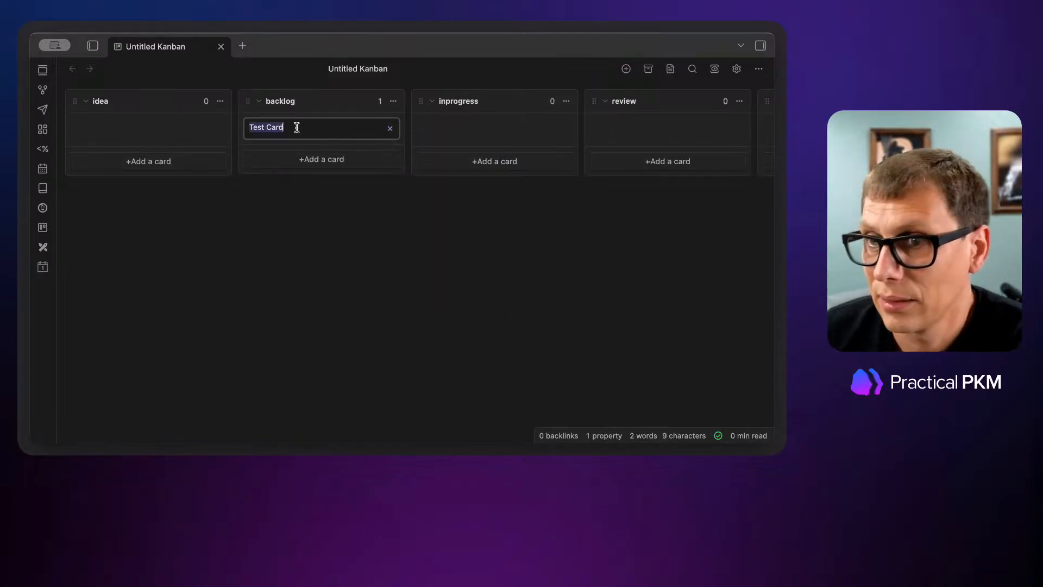
key("BackSpace")
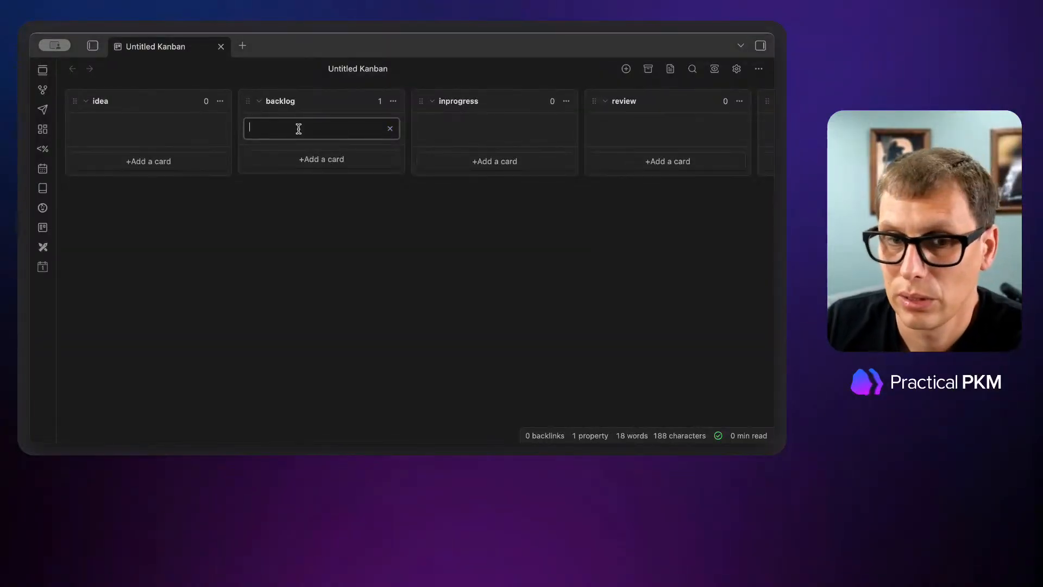
type("[[")
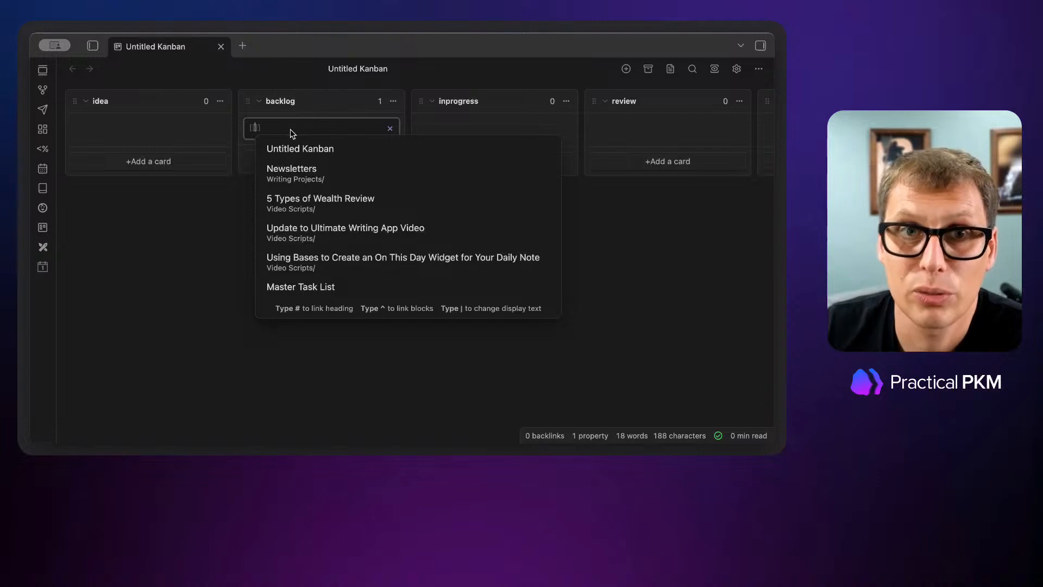
left_click(385, 207)
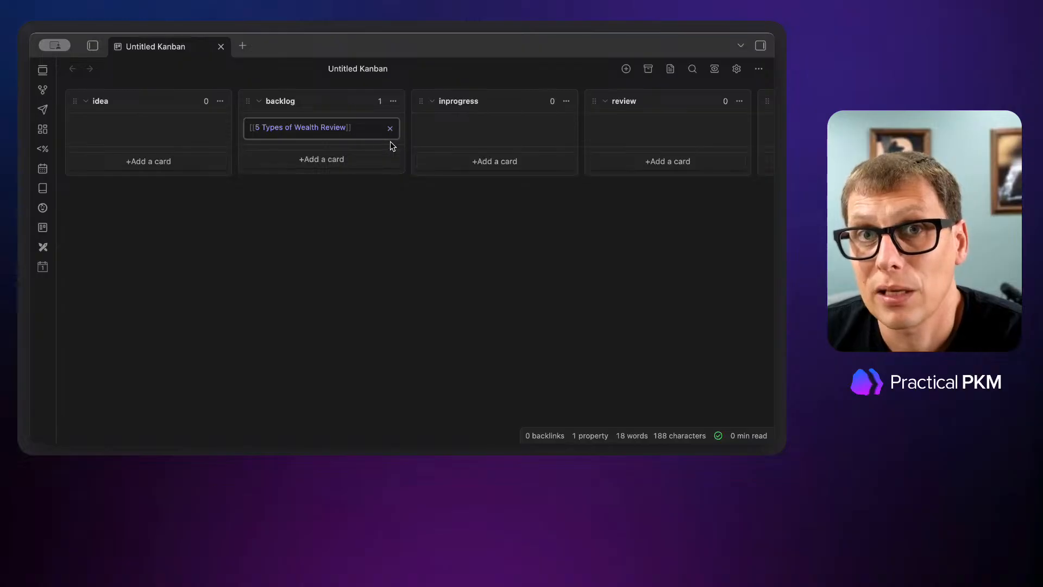
key("Return")
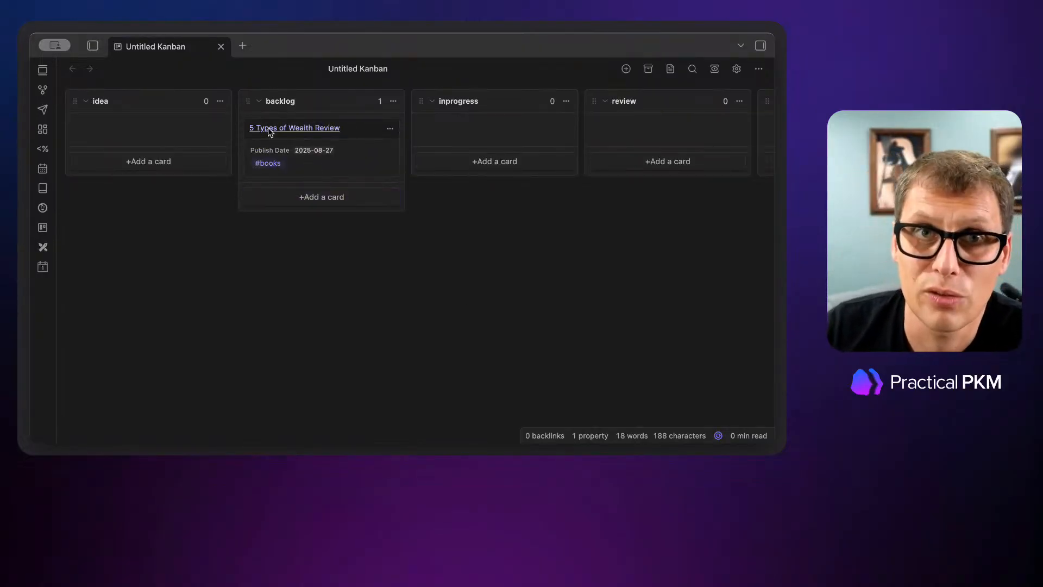
Step: Delete the 5 Types of Wealth Review card from the backlog list
mouse_move(264, 132)
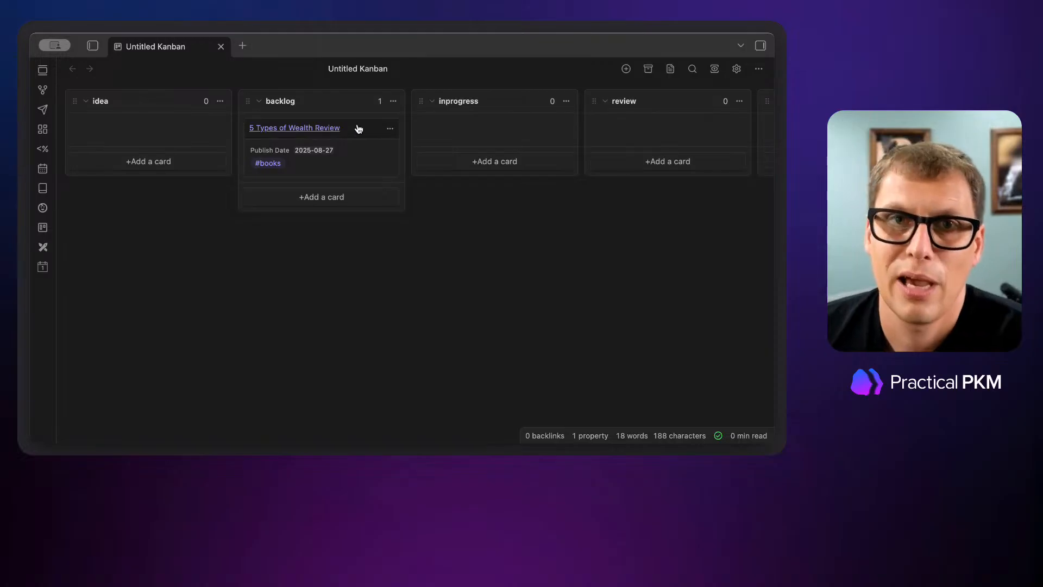
left_click(390, 131)
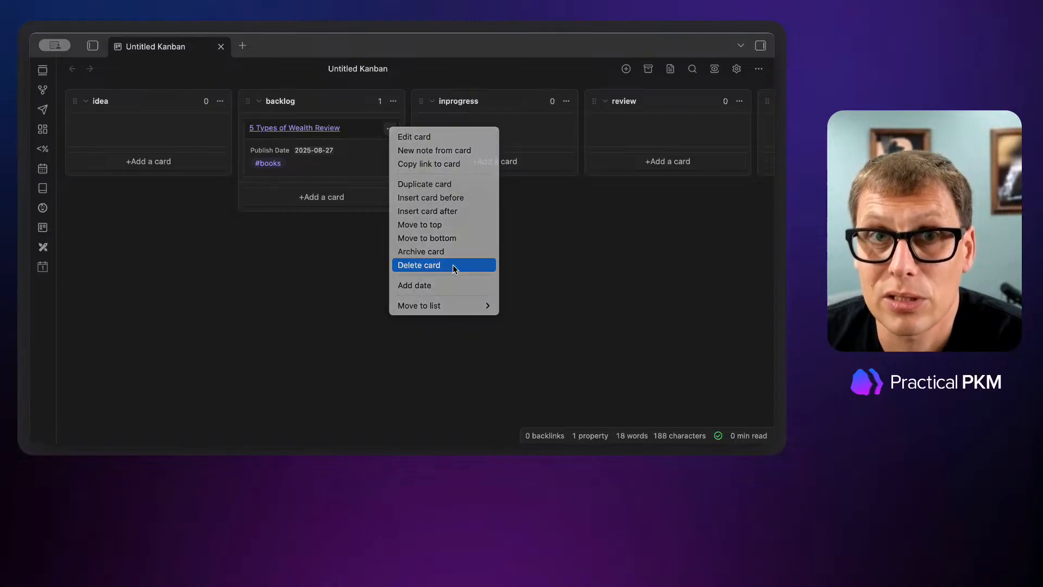
left_click(453, 265)
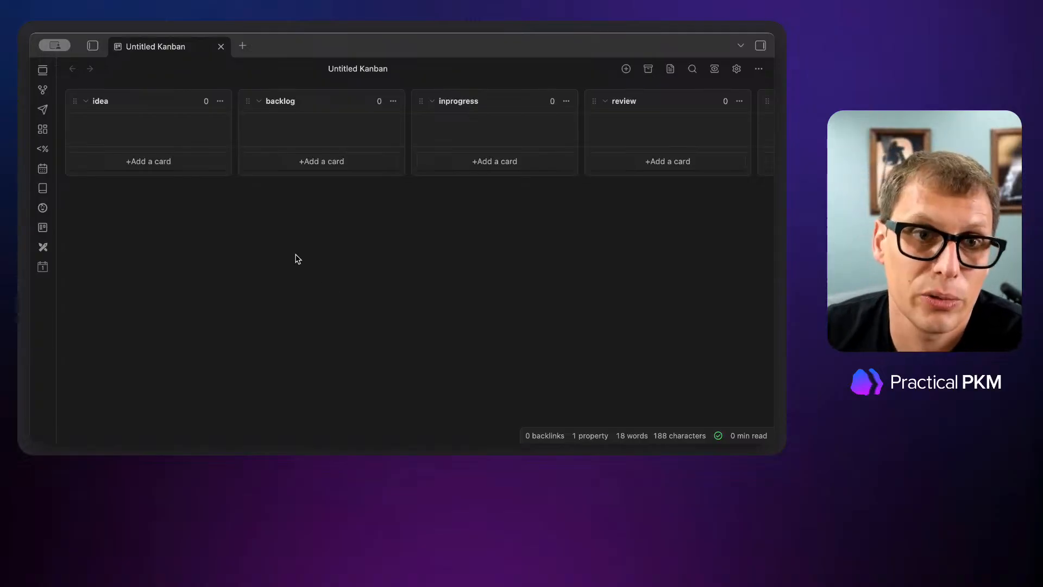
Step: Open the Kanban plugin settings and examine the options down to the Linked Page Metadata keys
key("super+comma")
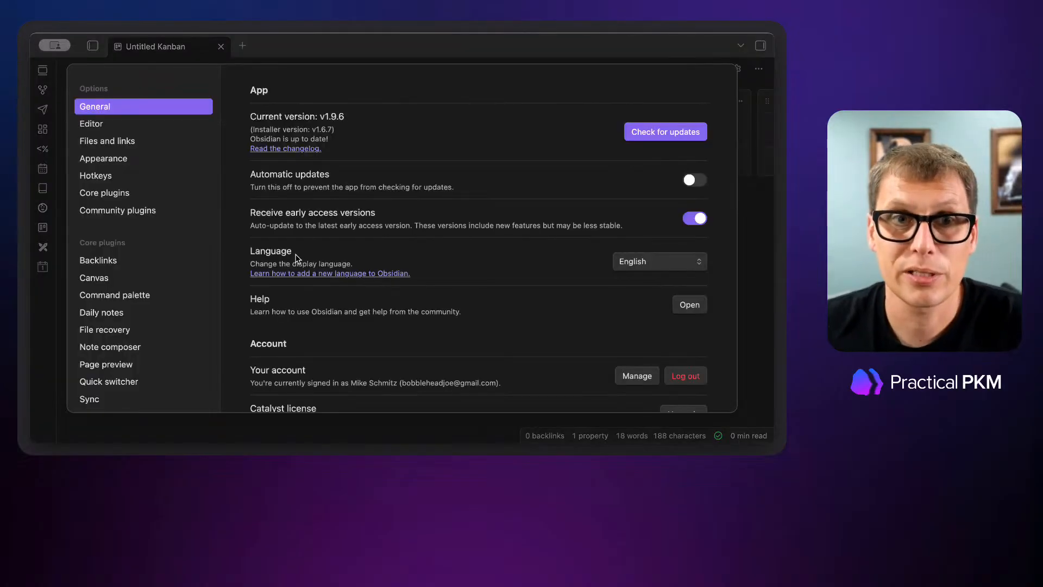
scroll(105, 287, "down", 15)
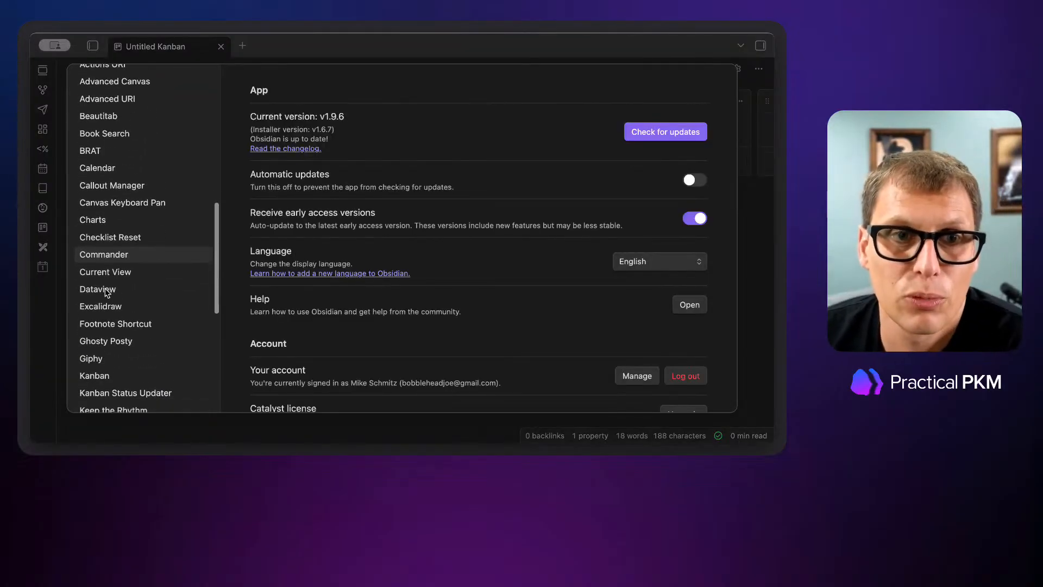
left_click(122, 353)
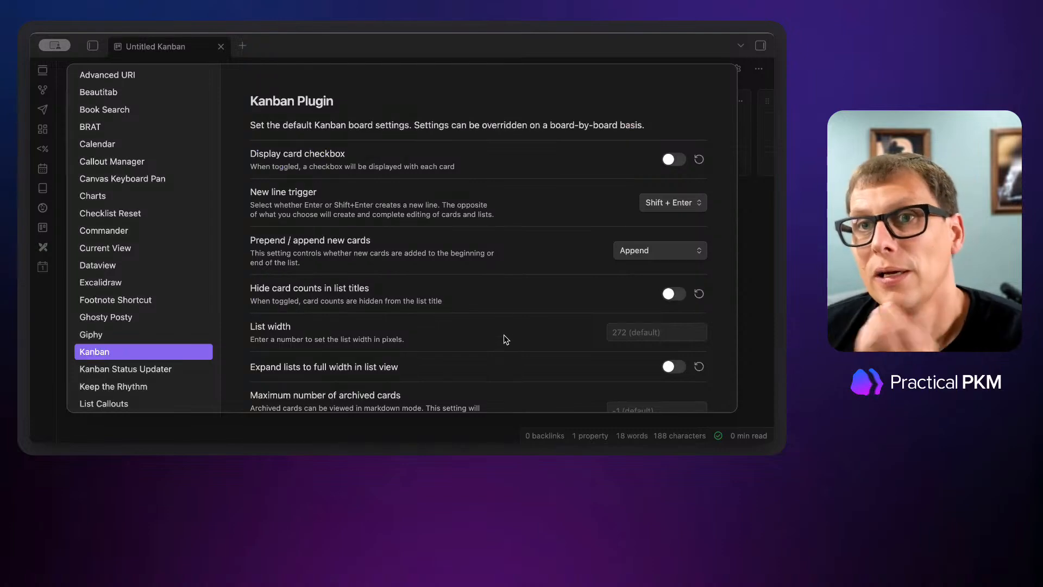
scroll(505, 332, "down", 6)
scroll(507, 321, "down", 5)
scroll(507, 324, "down", 9)
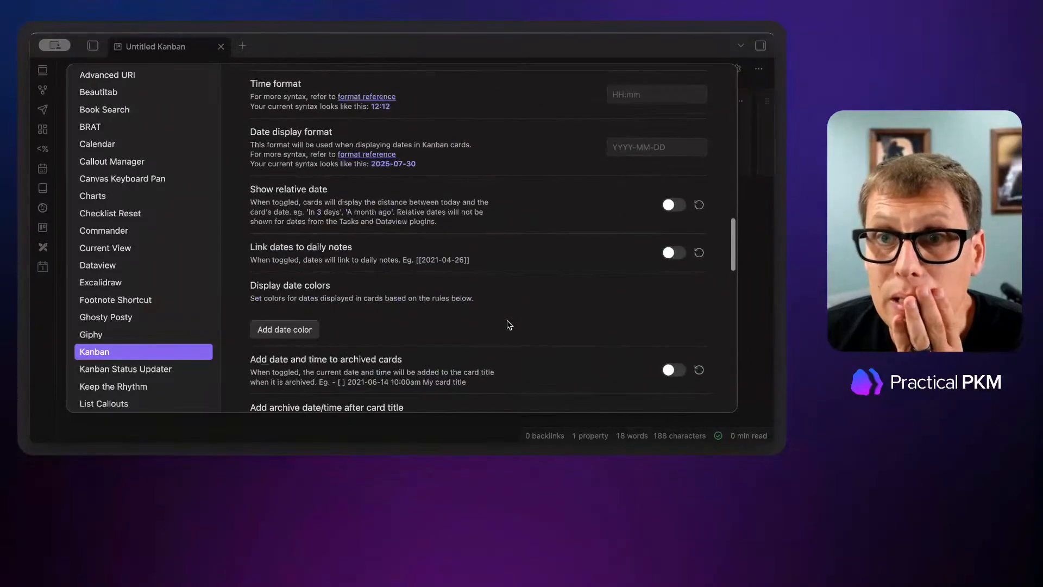
scroll(507, 324, "down", 10)
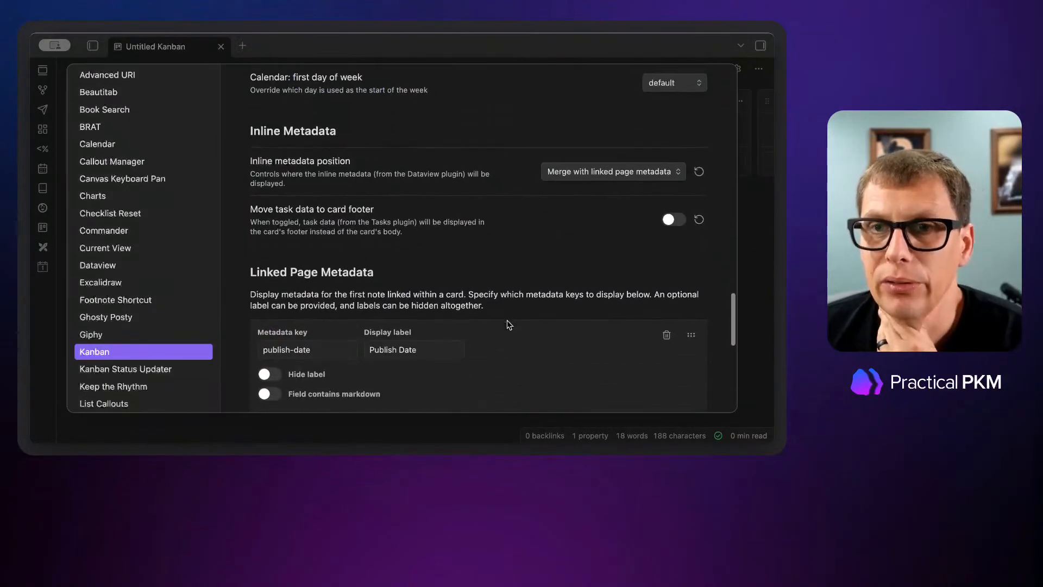
scroll(508, 324, "down", 1)
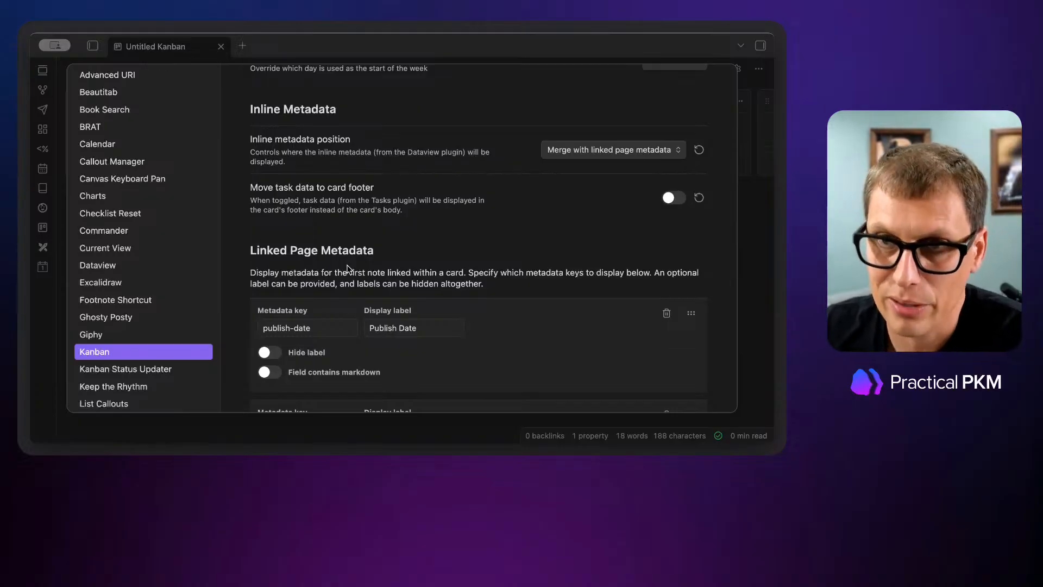
scroll(288, 296, "down", 2)
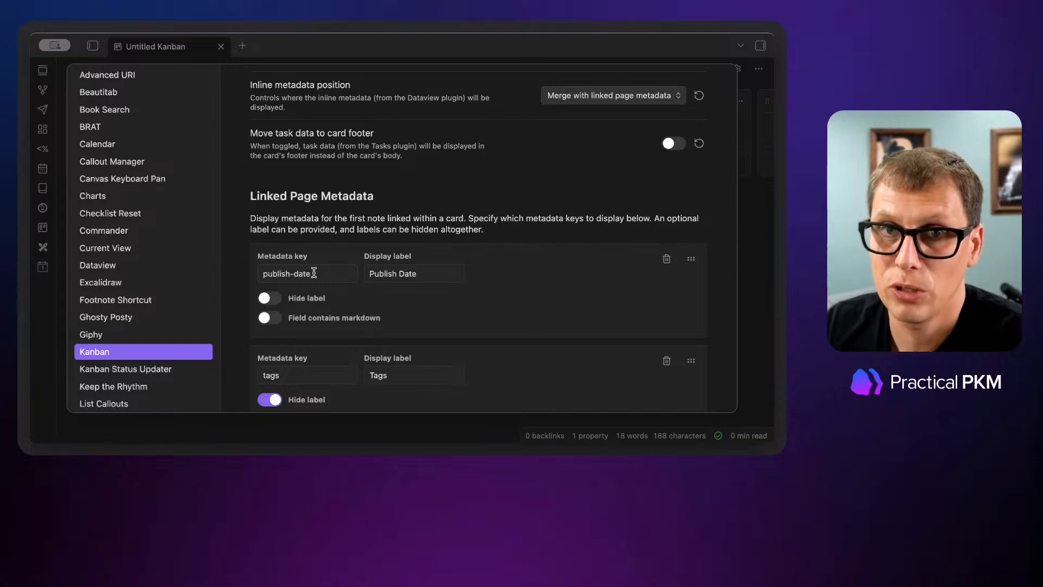
Step: Examine the publish-date and tags keys under Linked Page Metadata and the Board Header Buttons options, and close the settings
left_click_drag(439, 276, 370, 276)
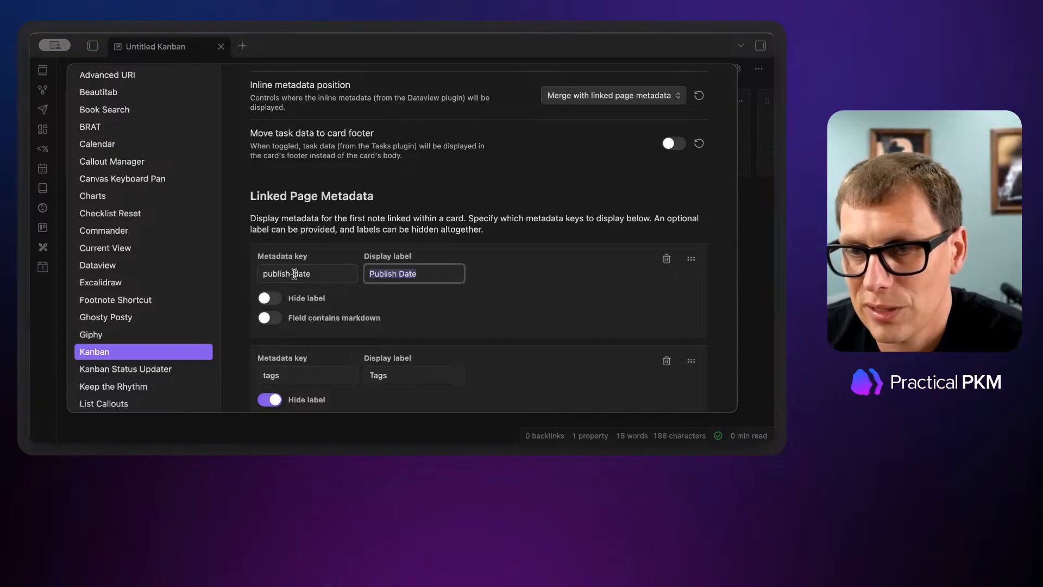
left_click(429, 274)
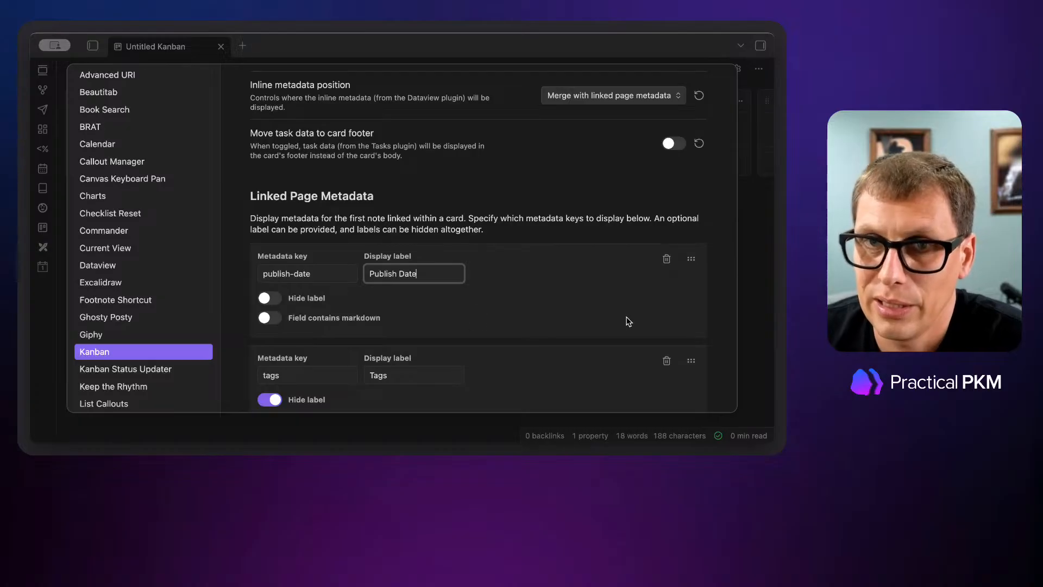
scroll(538, 279, "down", 1)
scroll(550, 253, "down", 3)
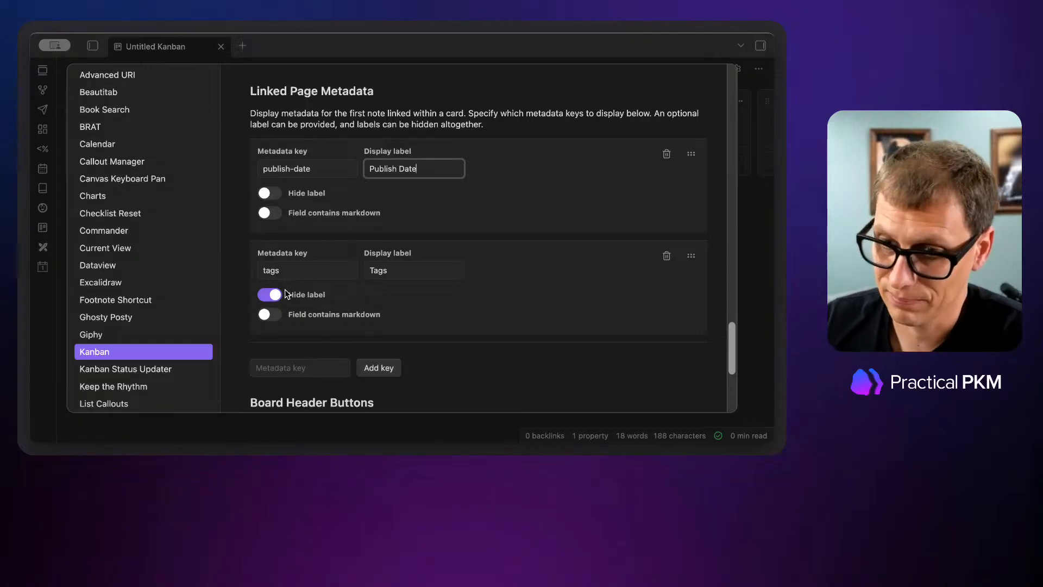
scroll(490, 309, "down", 1)
scroll(492, 310, "down", 5)
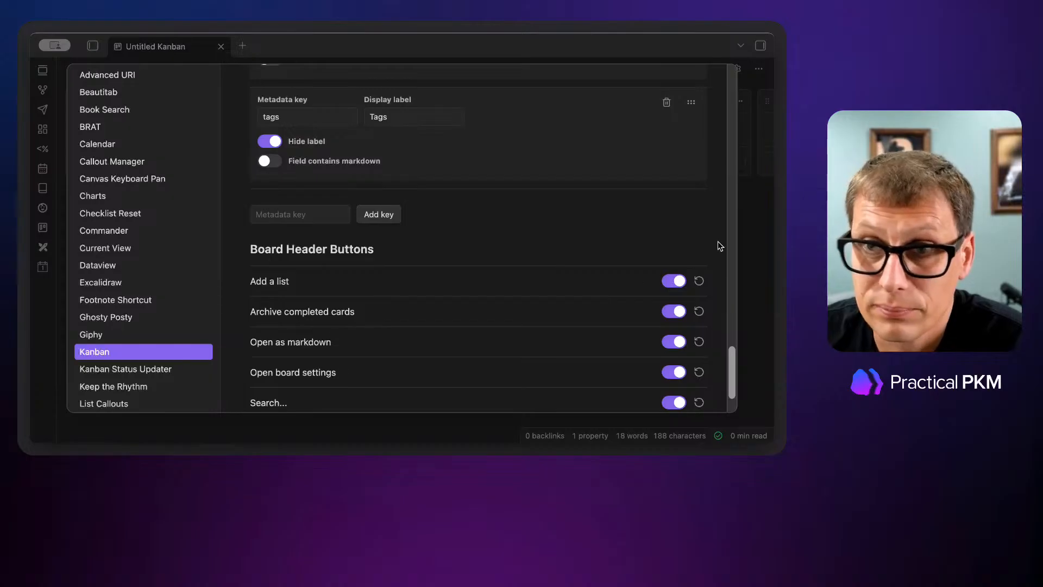
left_click(748, 233)
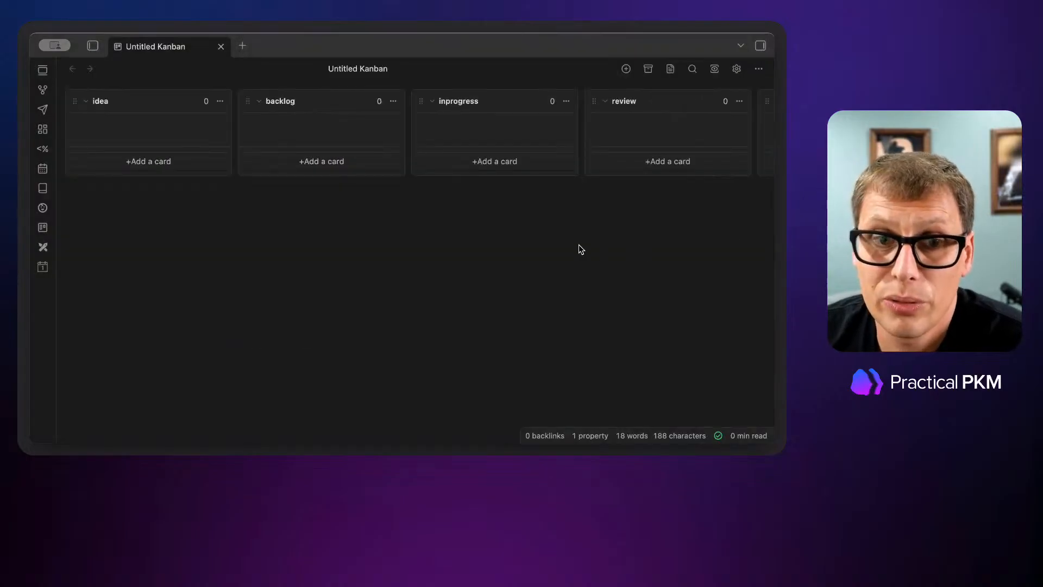
Step: Search for "video scrip" in a new tab and open the Writing Projects/Video Scripts board
scroll(478, 217, "right", 5)
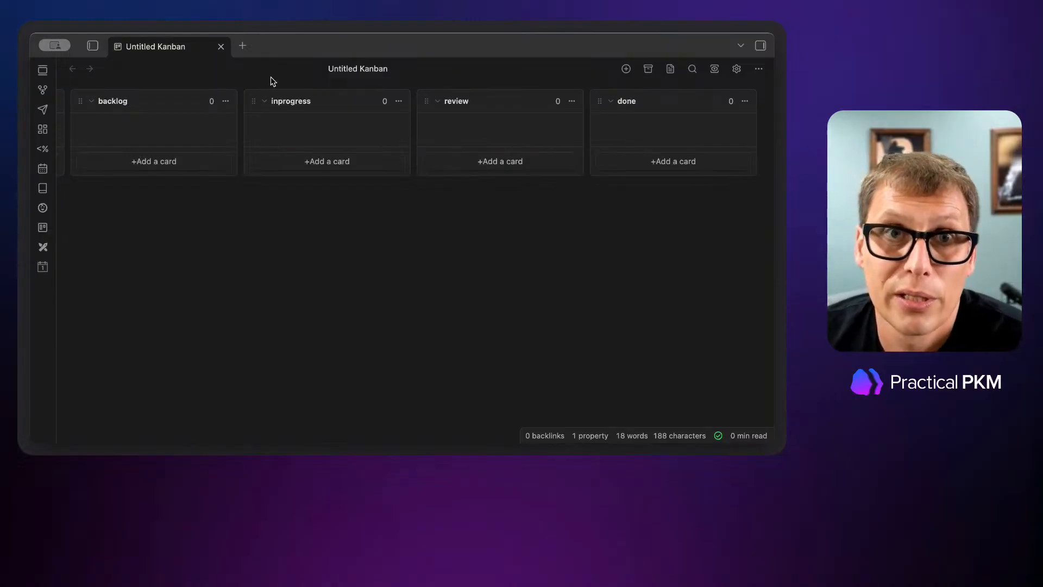
left_click(190, 167)
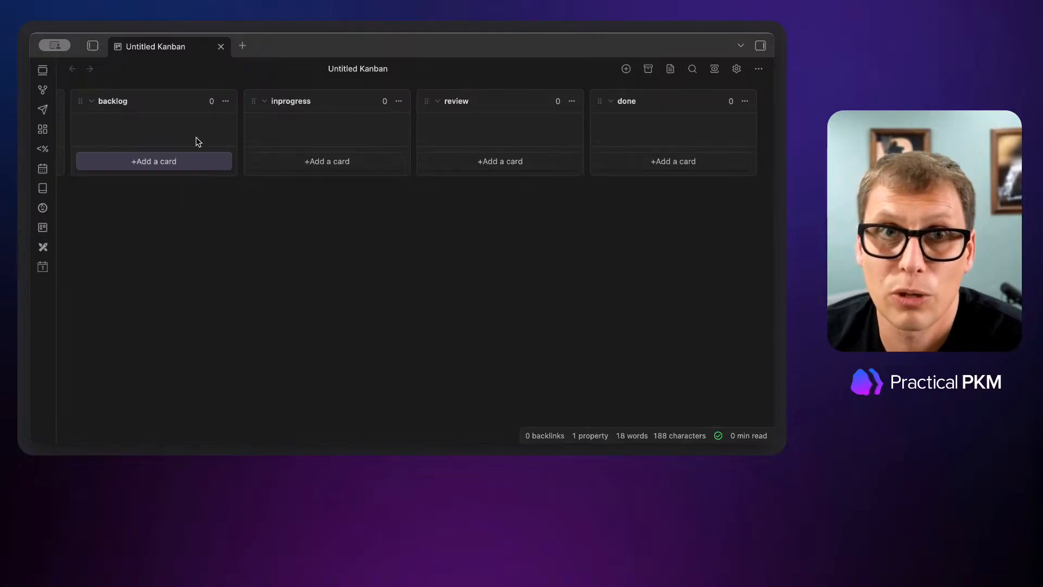
left_click(242, 47)
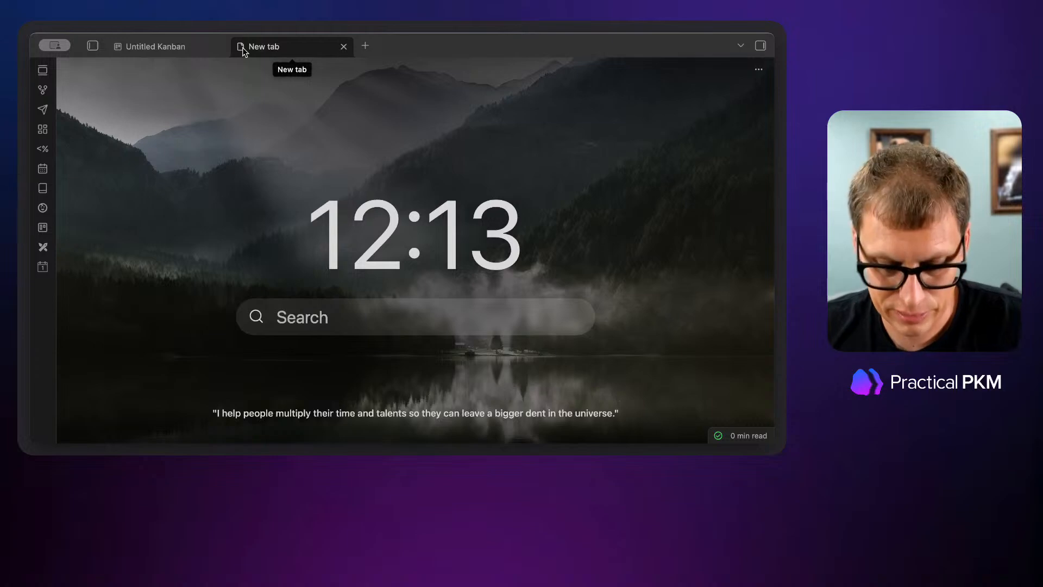
key("super+o")
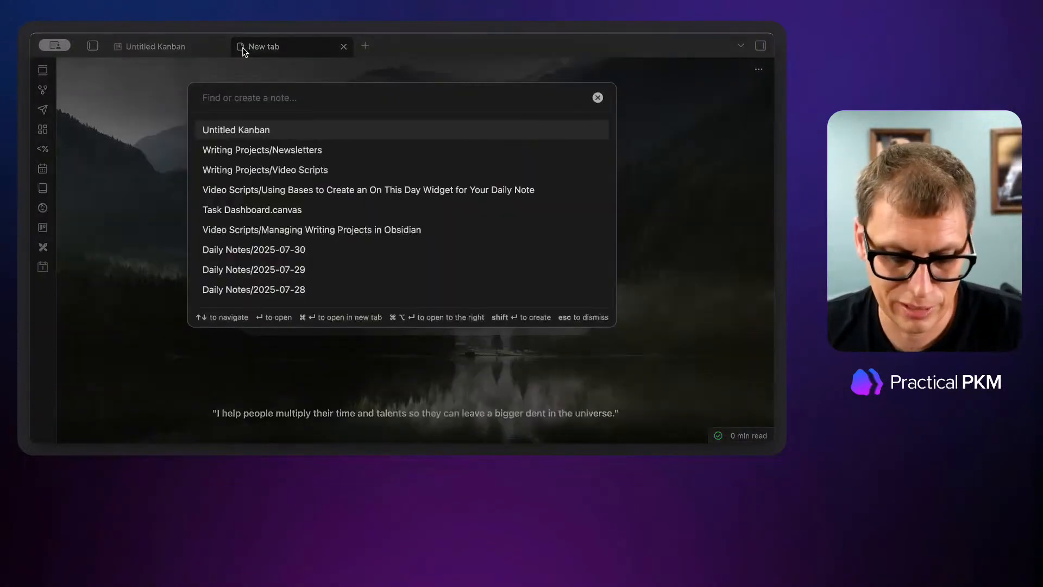
type("video scrip")
key("Down")
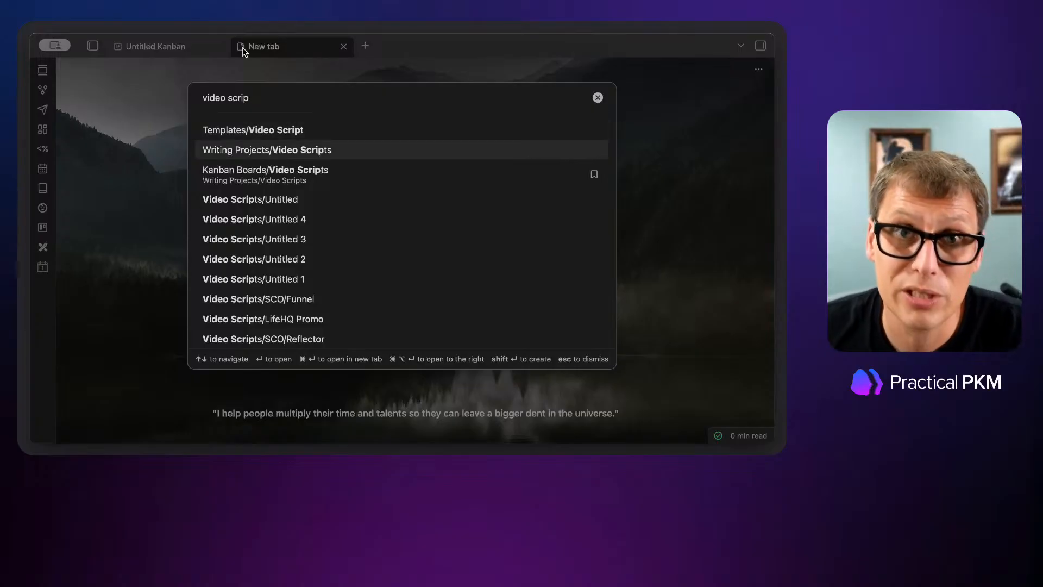
key("Return")
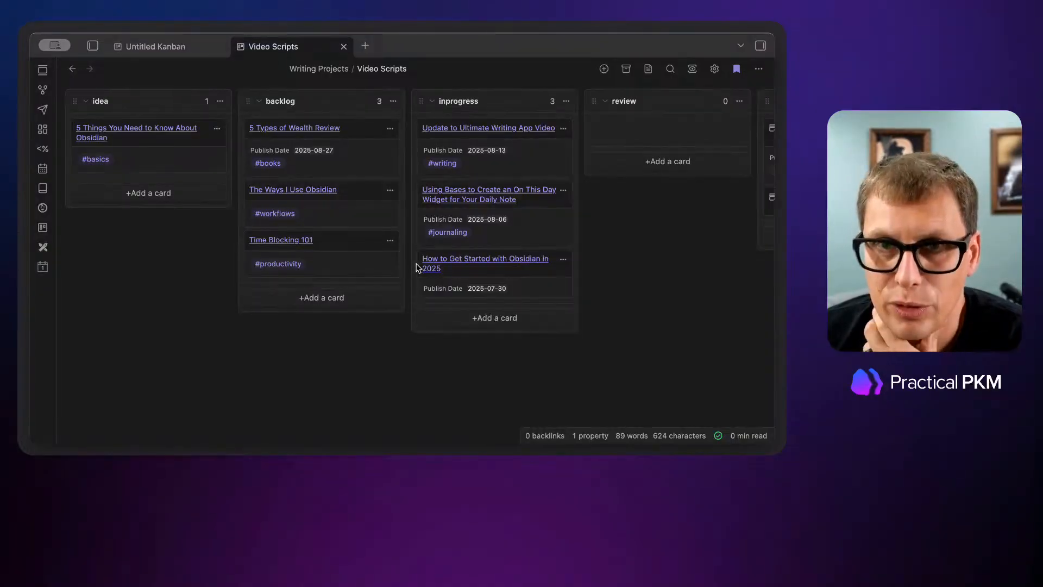
Step: Set the publish-date of Using Bases to Create an On This Day Widget for Your Daily Note to 08/13/2025 and reset it to 08/06/2025
mouse_move(432, 264)
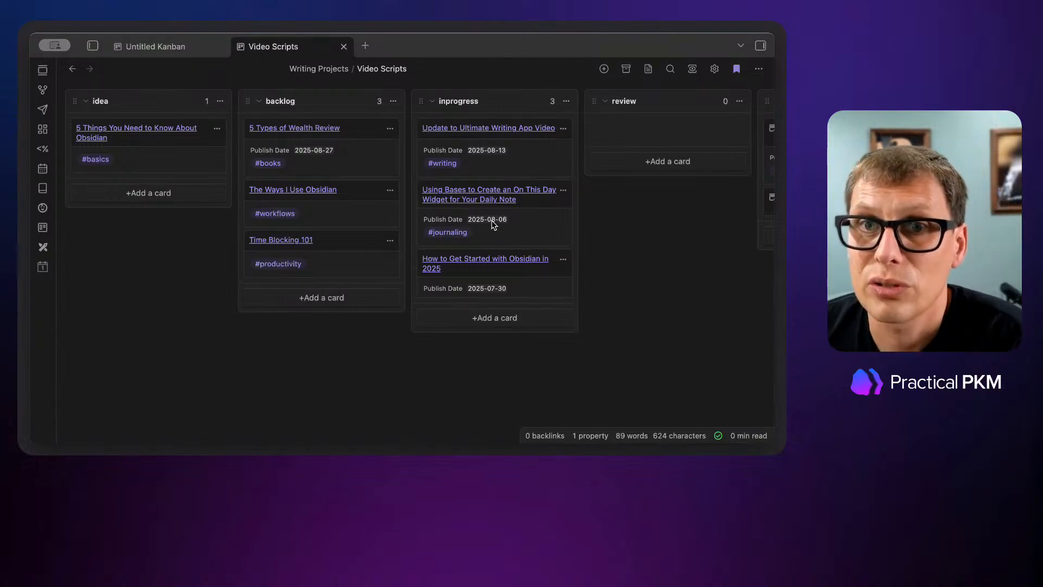
mouse_move(491, 195)
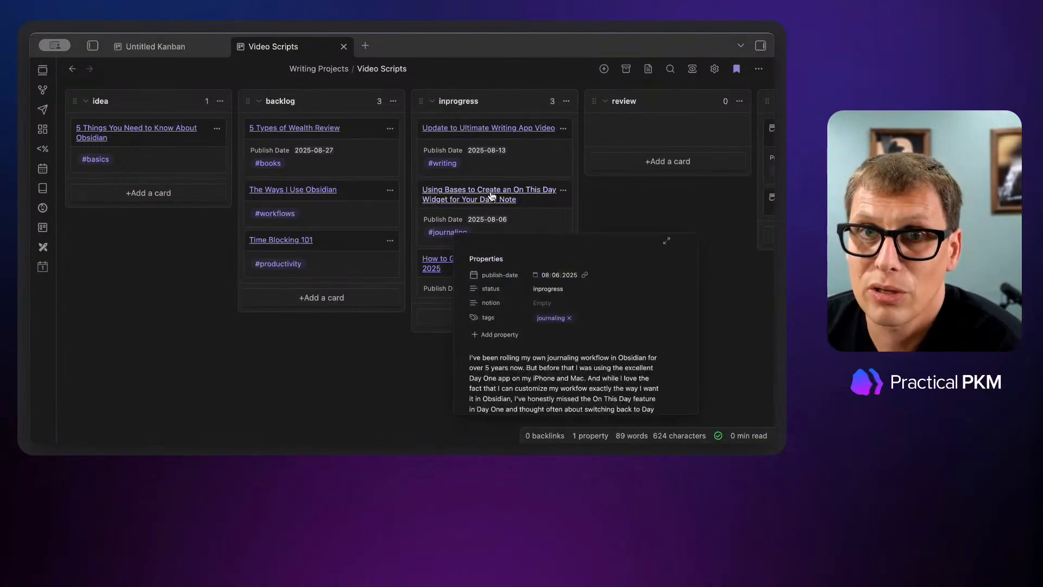
left_click(536, 277)
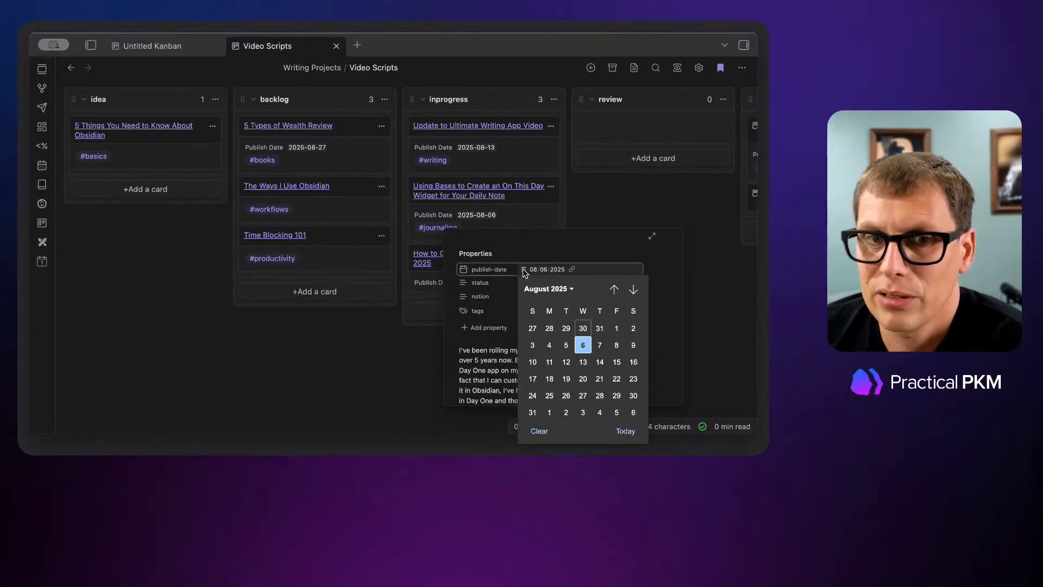
left_click(582, 362)
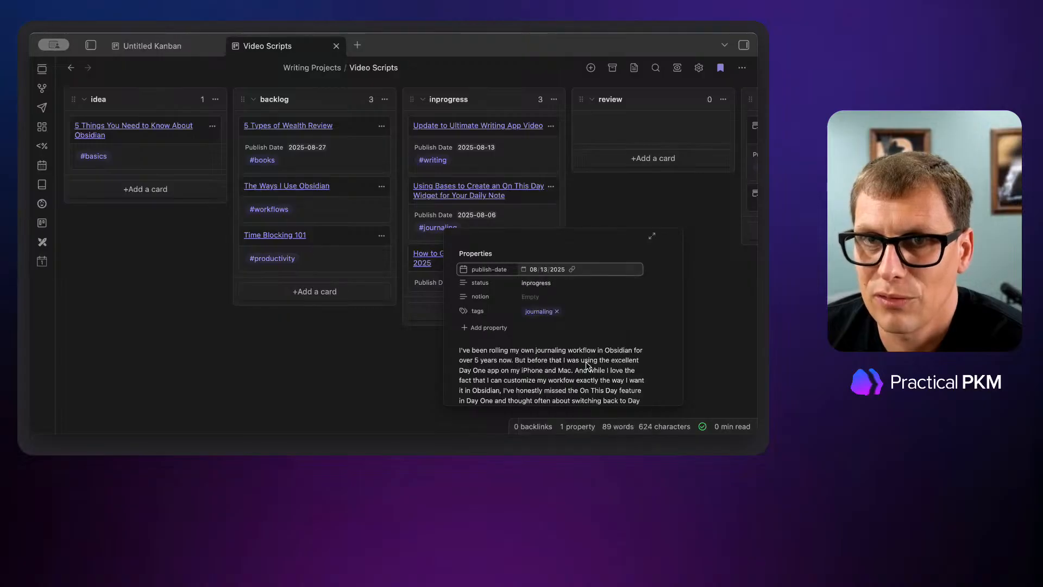
left_click(523, 270)
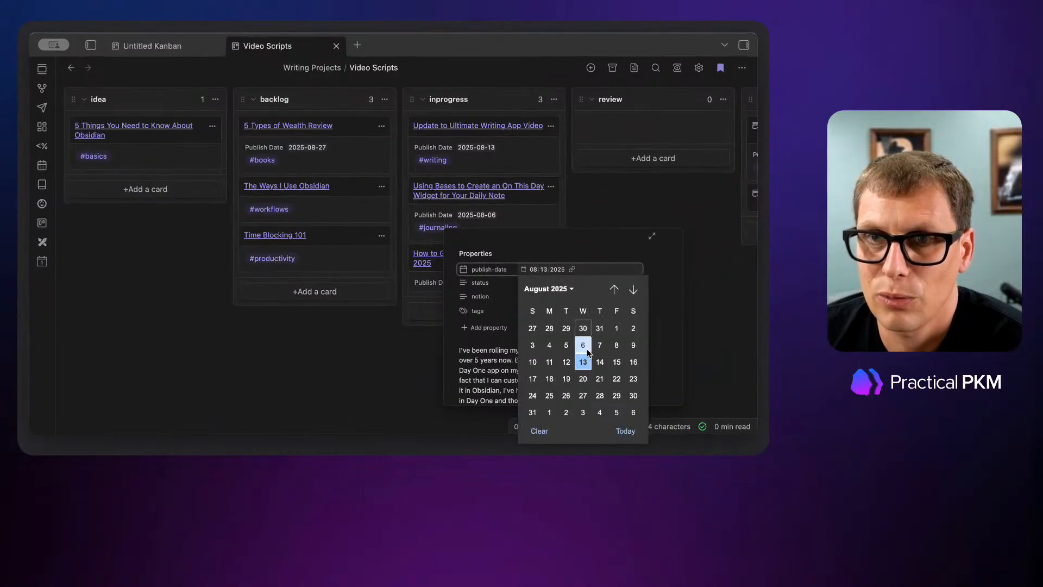
left_click(587, 350)
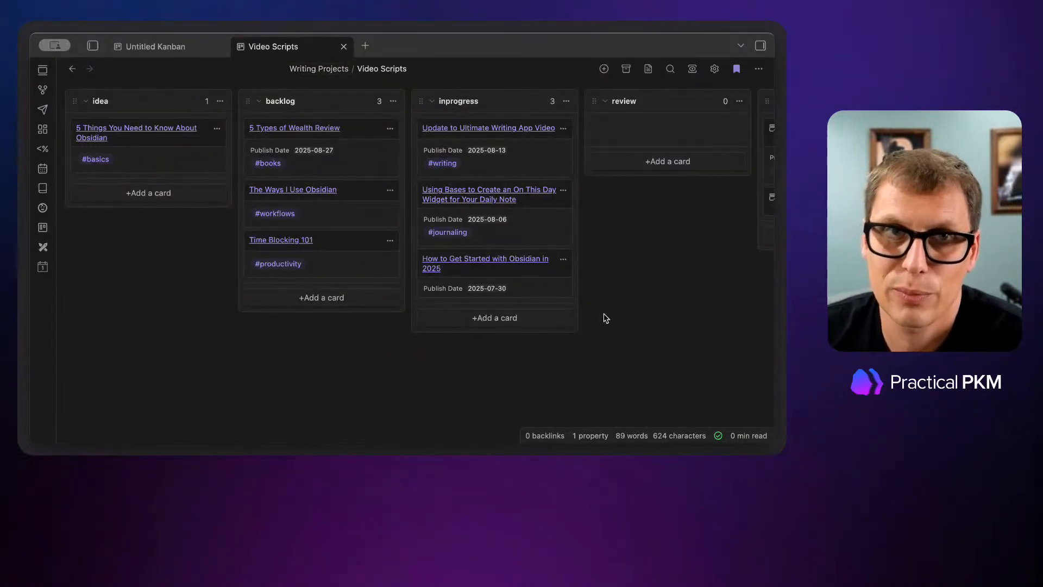
Step: Show the vault's file list and expand the Video Scripts folder to reach its untitled notes
left_click(93, 46)
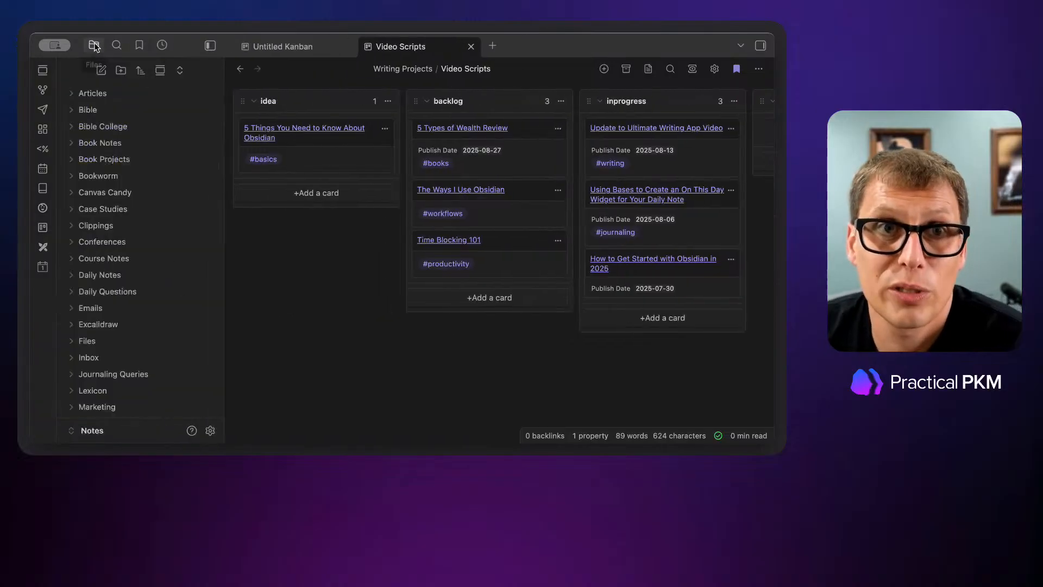
scroll(129, 239, "down", 1)
scroll(129, 239, "down", 15)
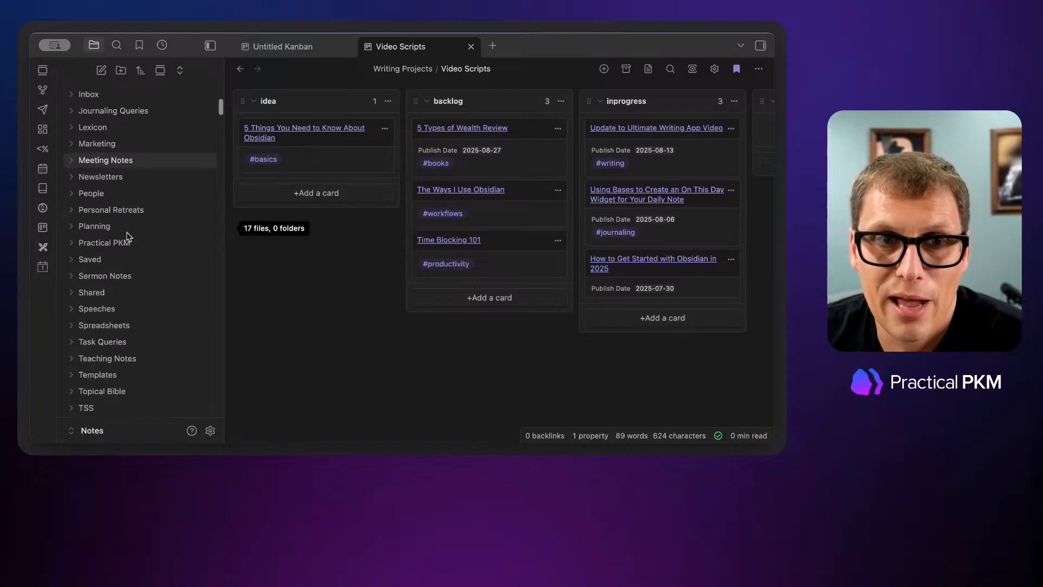
scroll(127, 232, "down", 4)
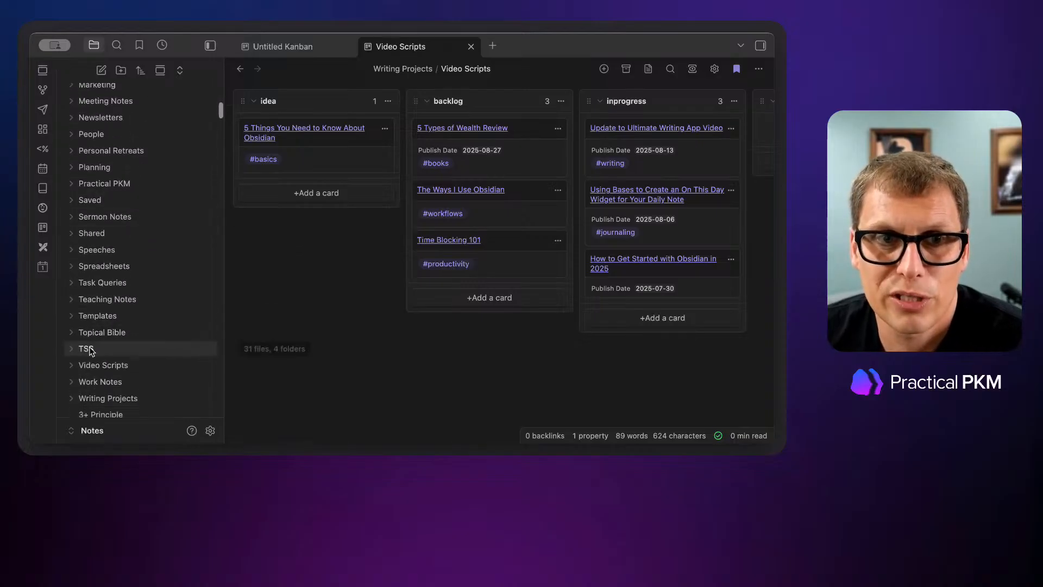
left_click(71, 367)
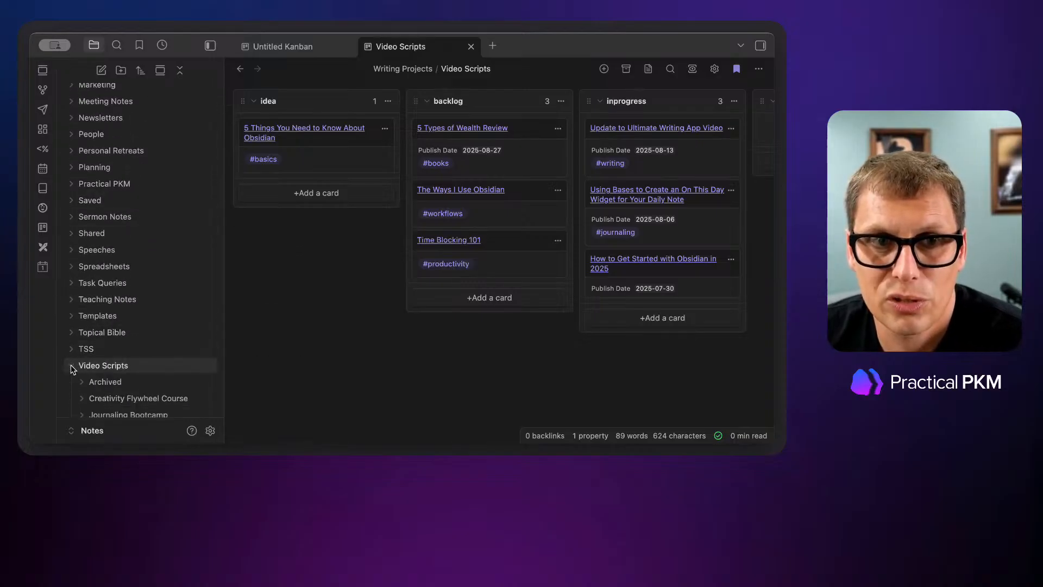
scroll(71, 364, "down", 5)
scroll(71, 364, "down", 6)
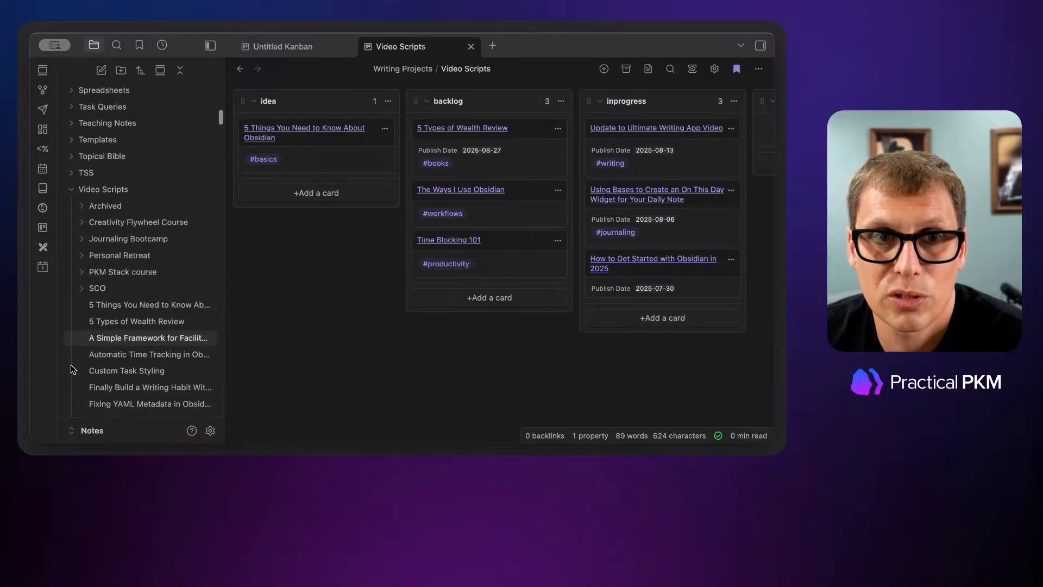
scroll(72, 368, "down", 4)
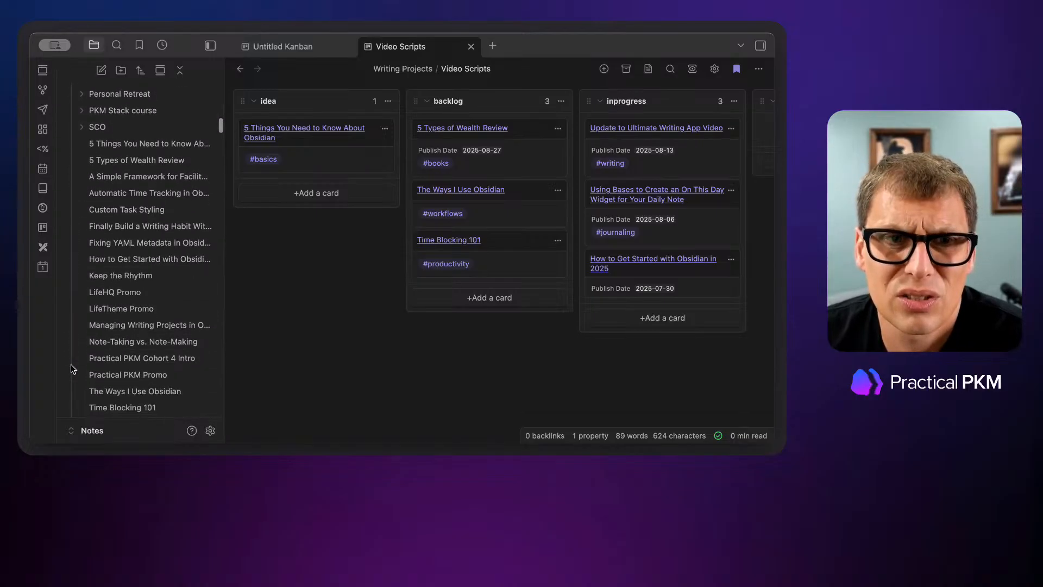
scroll(98, 359, "down", 3)
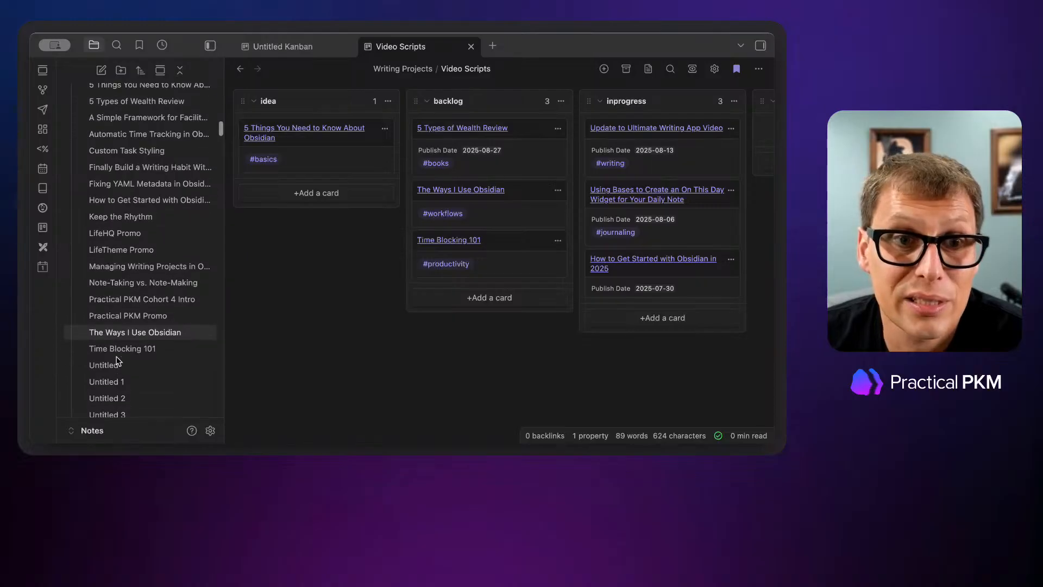
Step: Delete the notes Untitled 1 and Untitled from the Video Scripts folder
right_click(116, 326)
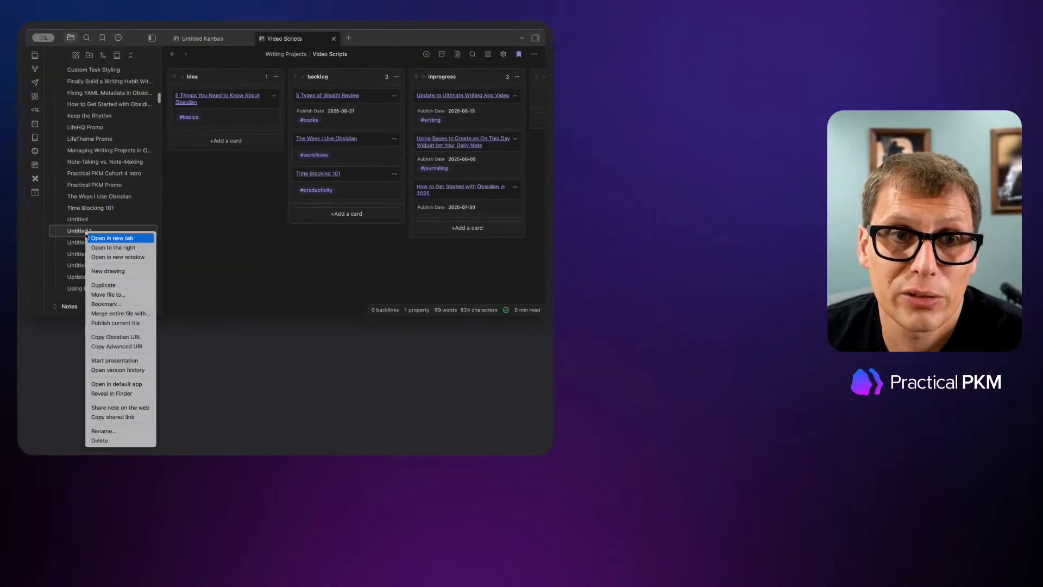
left_click(129, 438)
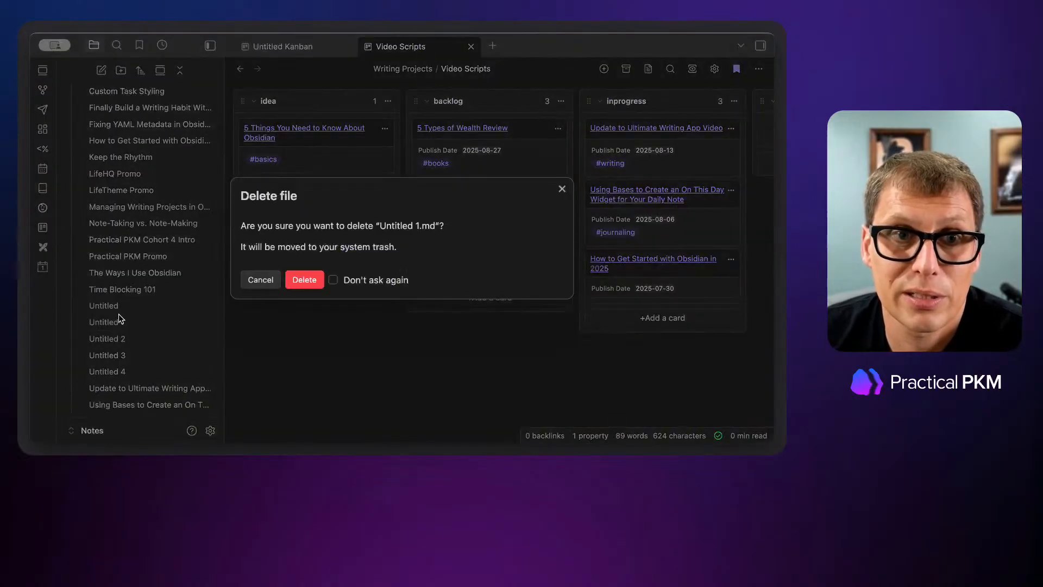
left_click(303, 280)
right_click(104, 305)
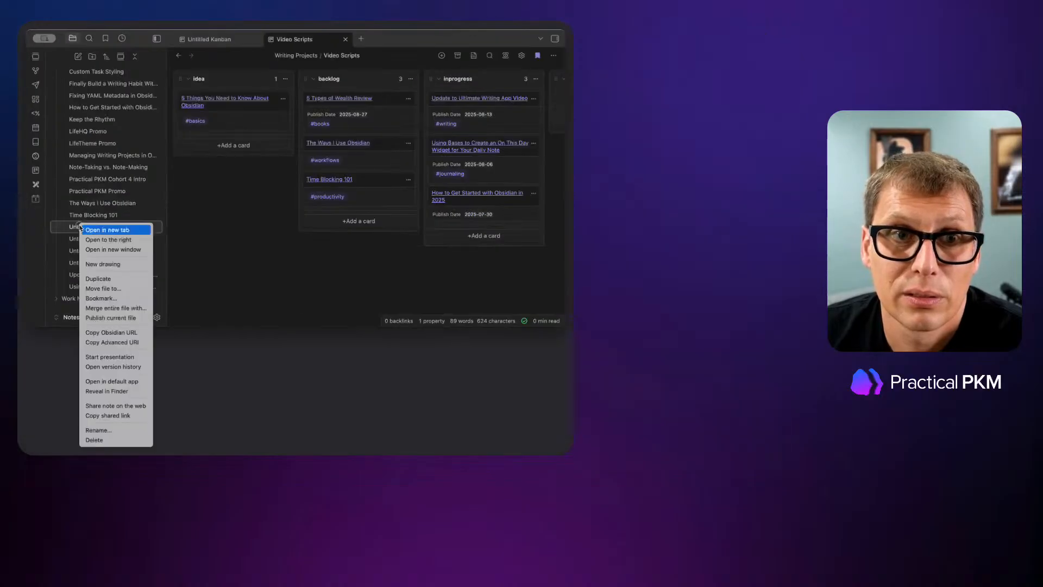
left_click(115, 439)
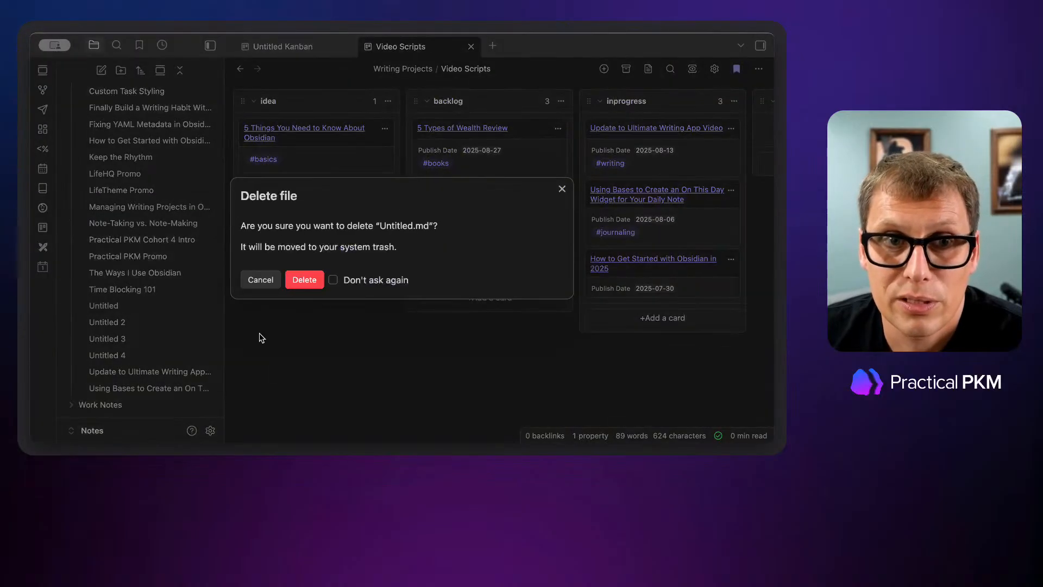
left_click(306, 279)
Step: Delete the notes Untitled 2, Untitled 3 and Untitled 4 from the Video Scripts folder
right_click(104, 305)
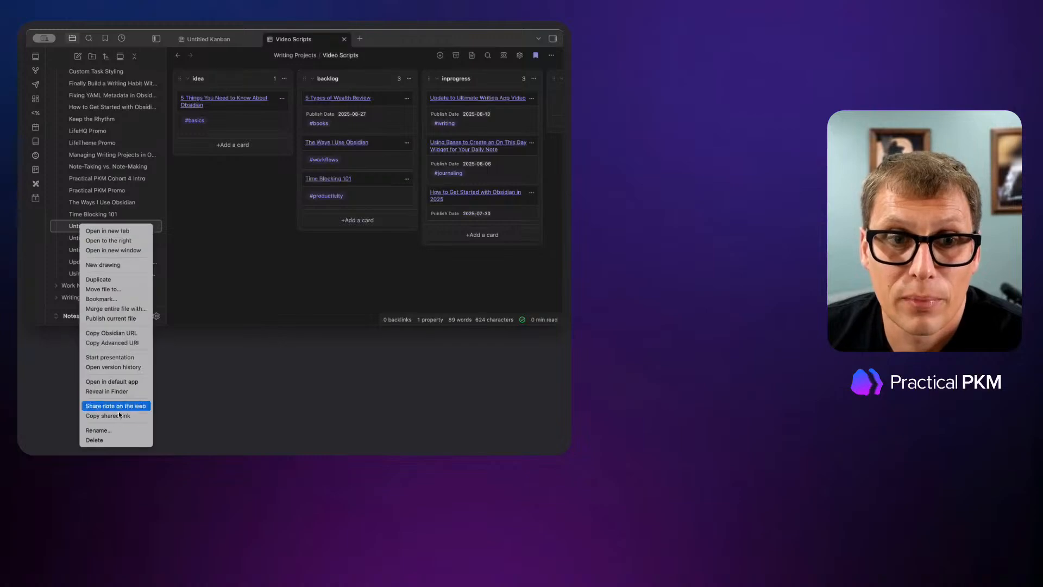
left_click(116, 438)
left_click(305, 343)
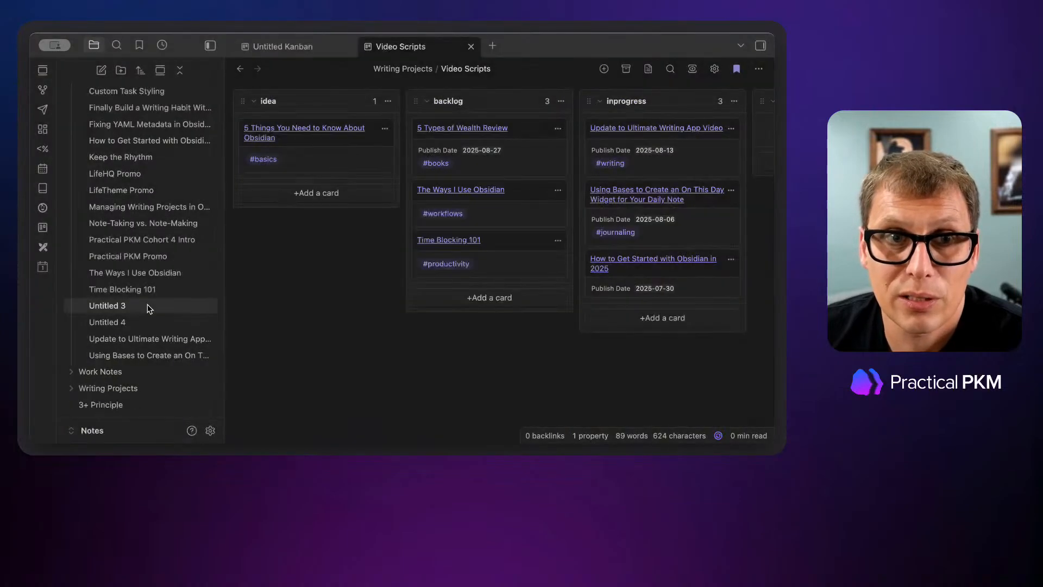
right_click(141, 305)
left_click(123, 439)
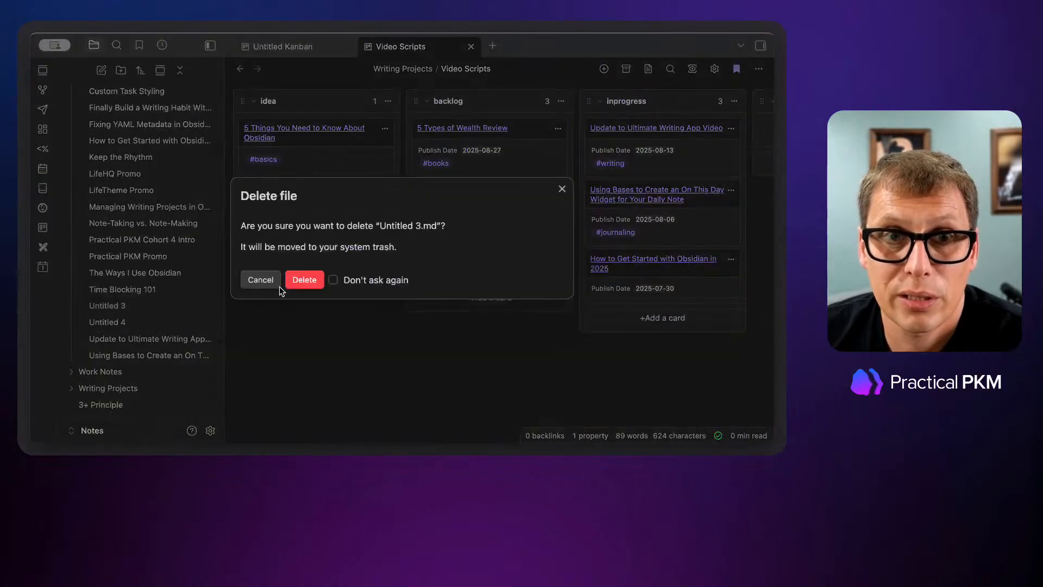
left_click(224, 206)
right_click(133, 307)
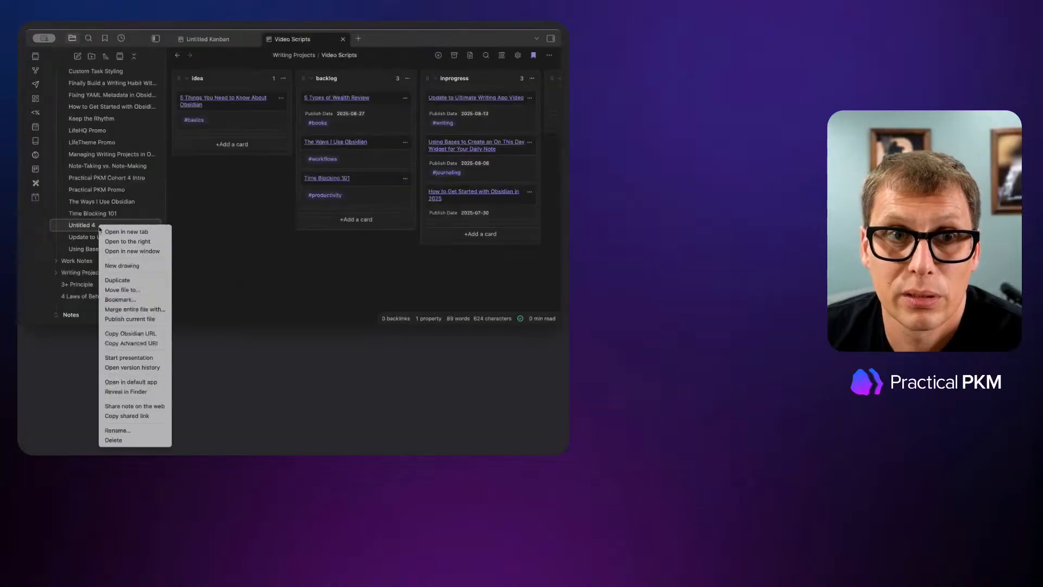
left_click(121, 440)
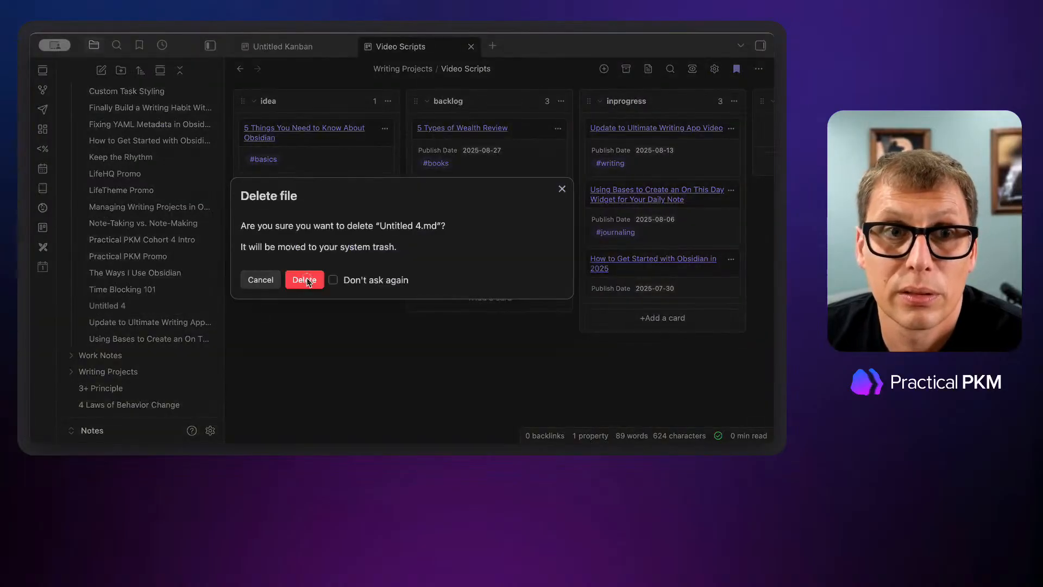
left_click(306, 280)
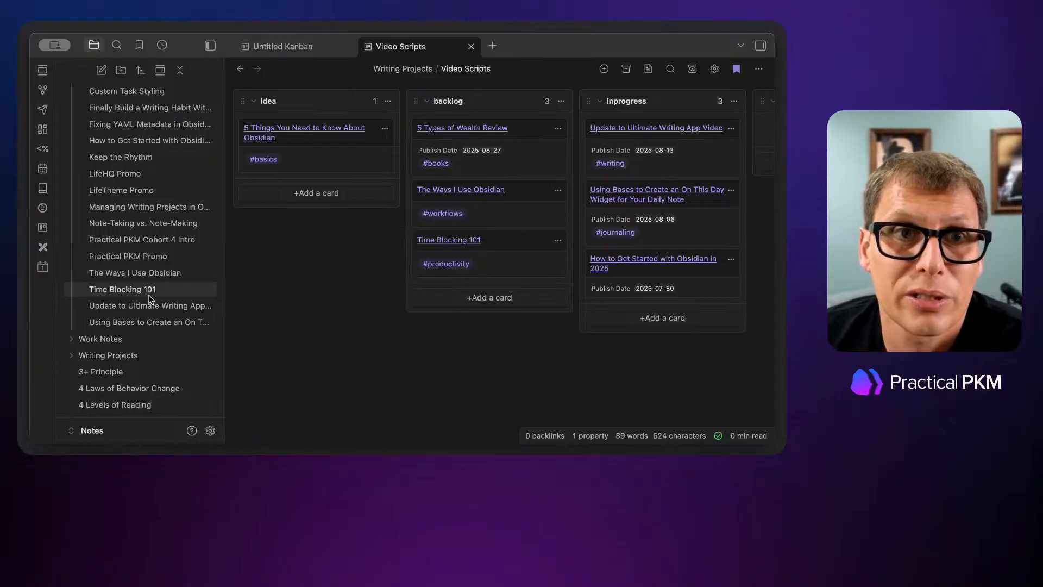
scroll(151, 298, "up", 2)
scroll(152, 298, "up", 3)
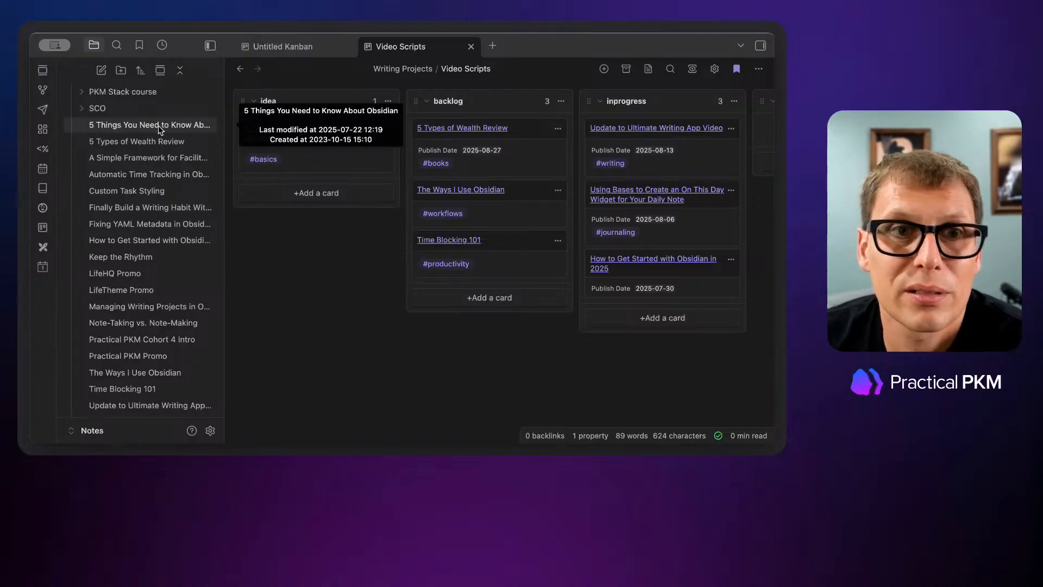
Step: View the note How to Get Started with Obsidian in 2025, and show the Templates folder's Video Script template in source mode
left_click(155, 241)
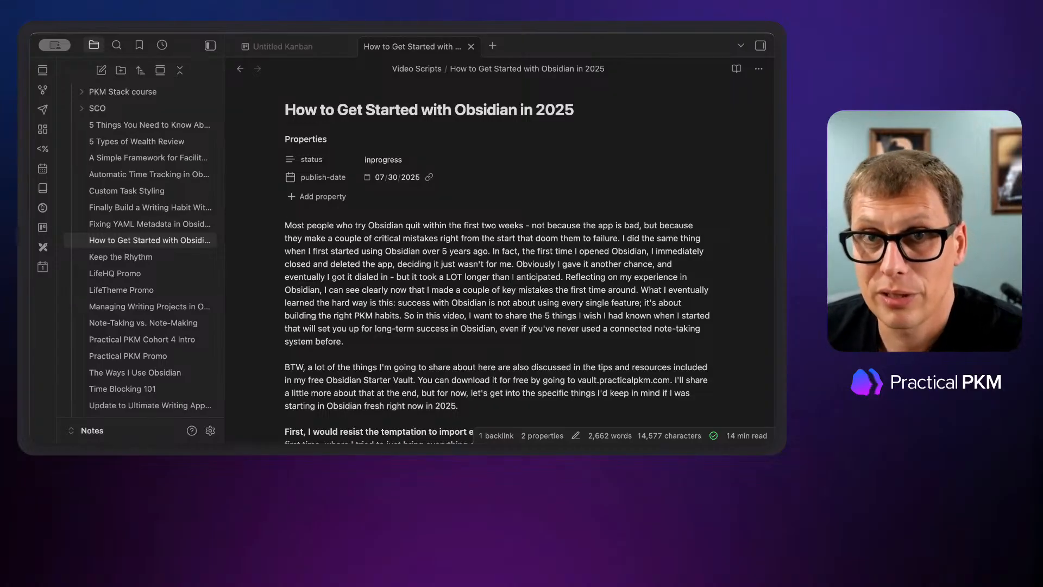
scroll(140, 250, "up", 5)
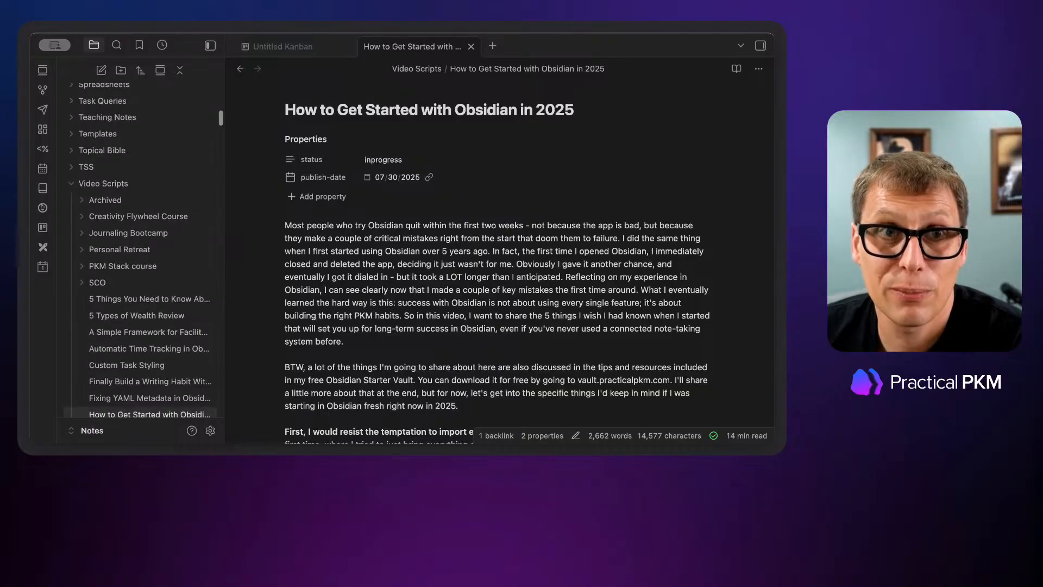
left_click(98, 134)
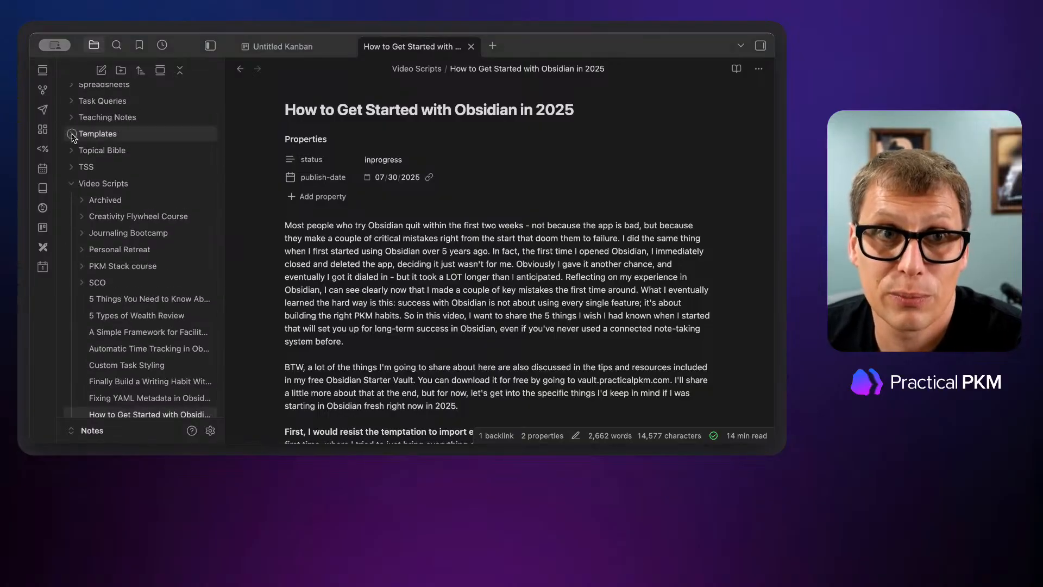
left_click(98, 134)
scroll(131, 200, "down", 9)
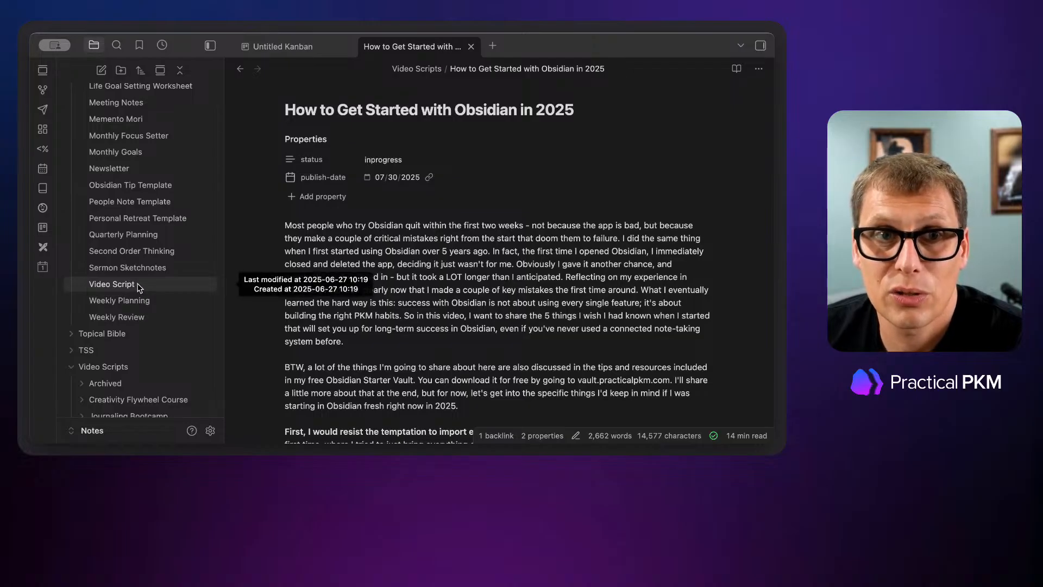
left_click(138, 287)
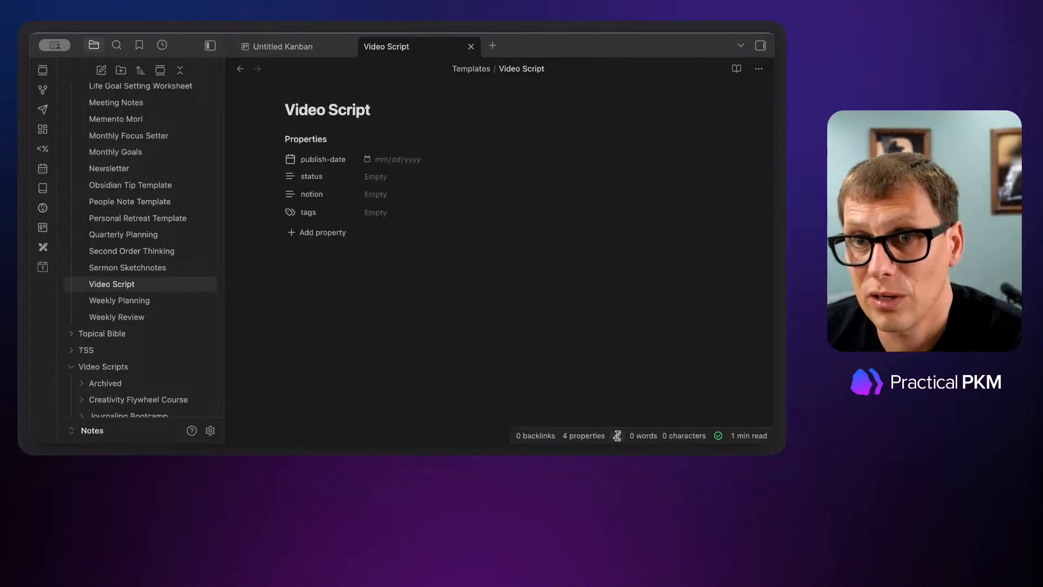
left_click(617, 436)
left_click(585, 422)
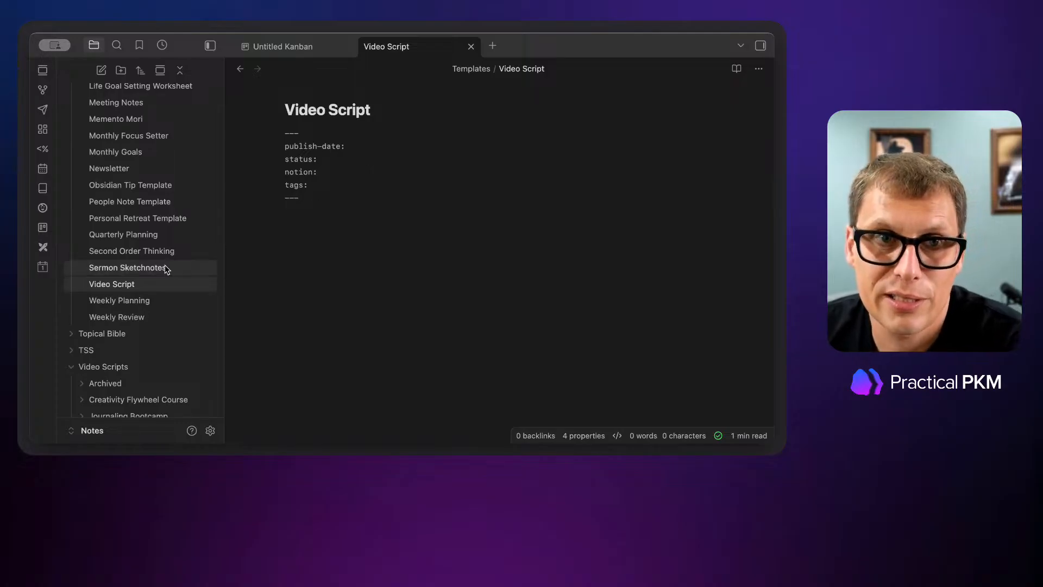
Step: Open the Article template in source mode to examine its properties
scroll(166, 235, "up", 5)
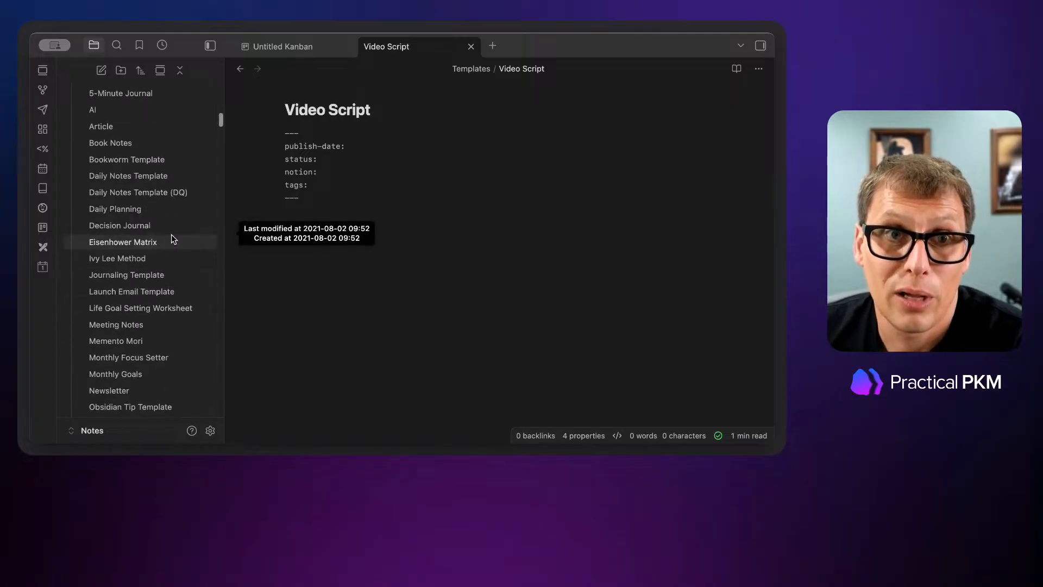
left_click(156, 126)
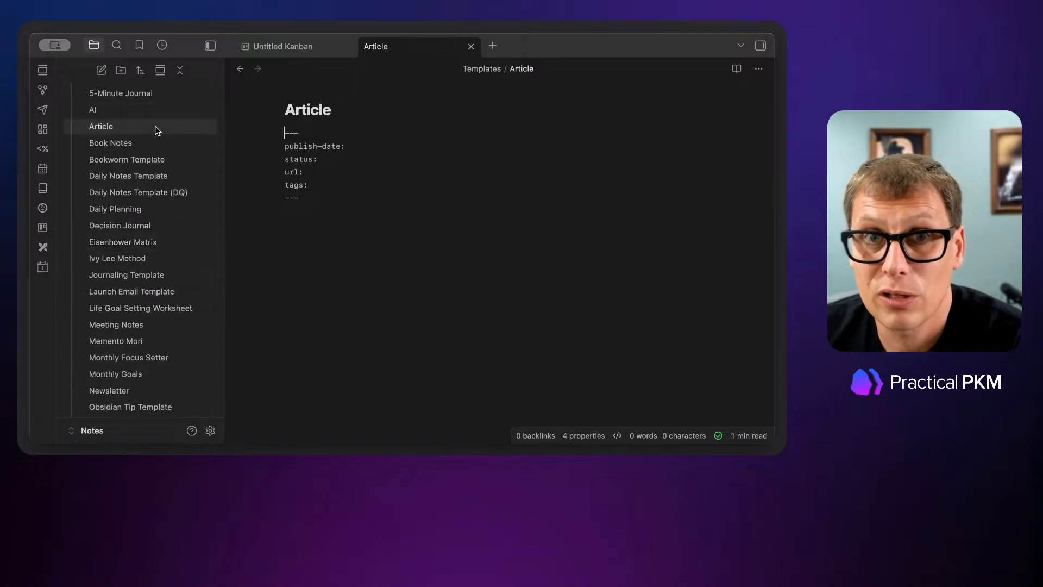
left_click(617, 435)
left_click(603, 423)
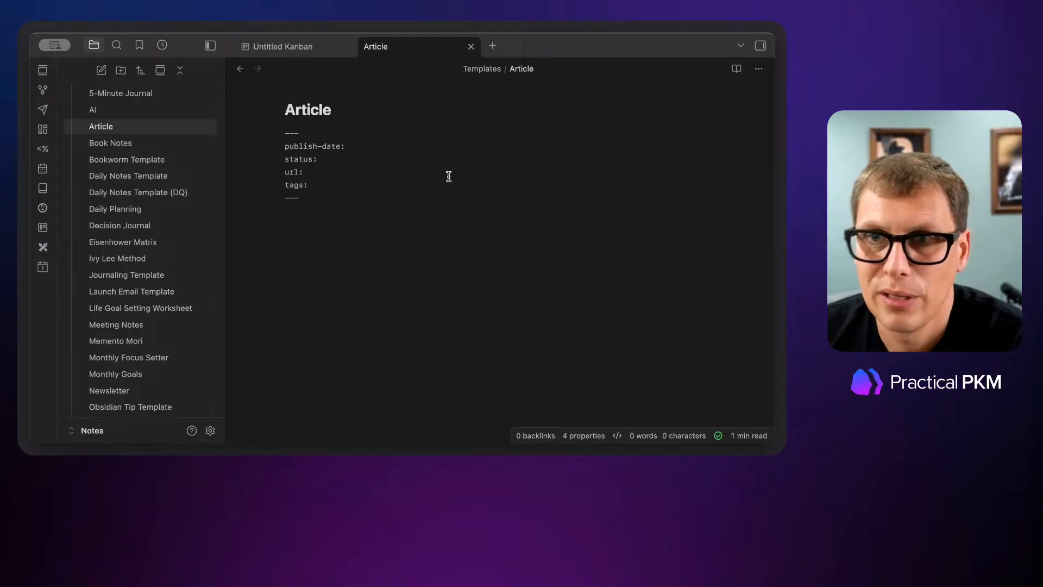
left_click(473, 232)
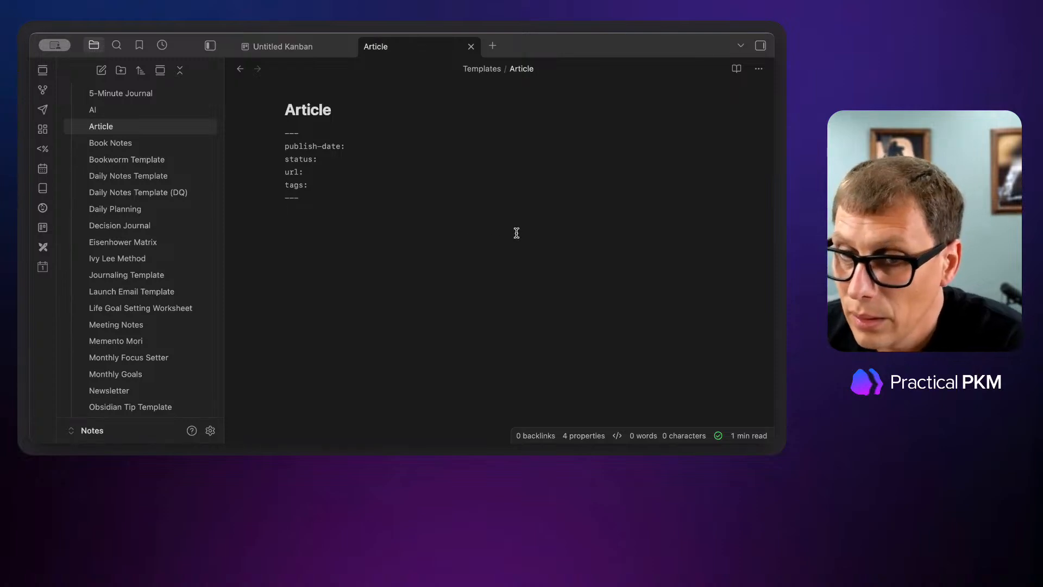
Step: Open the Newsletter template and switch it to source mode to examine its properties and headings
left_click(123, 389)
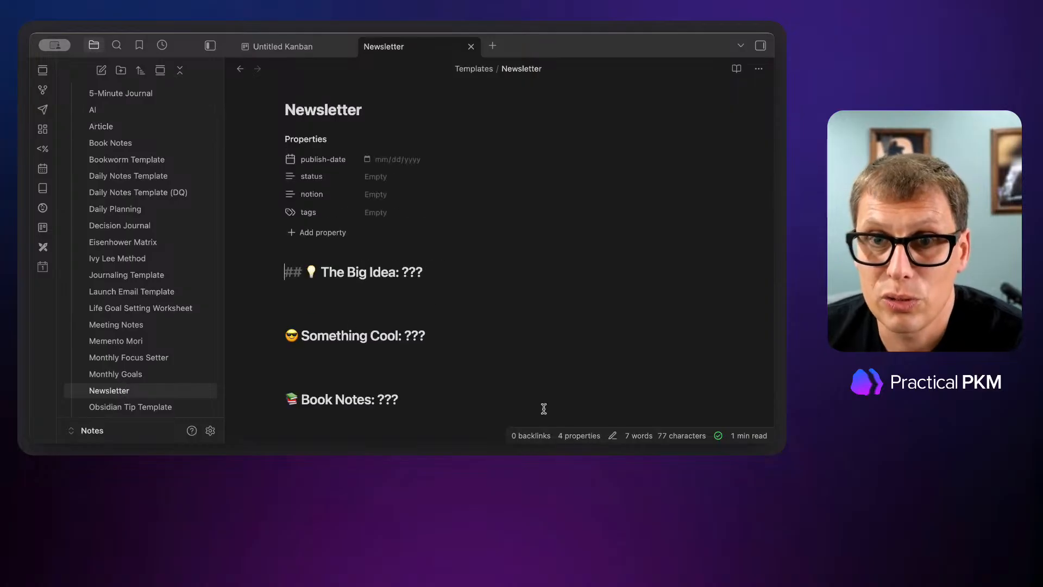
left_click(612, 436)
left_click(454, 291)
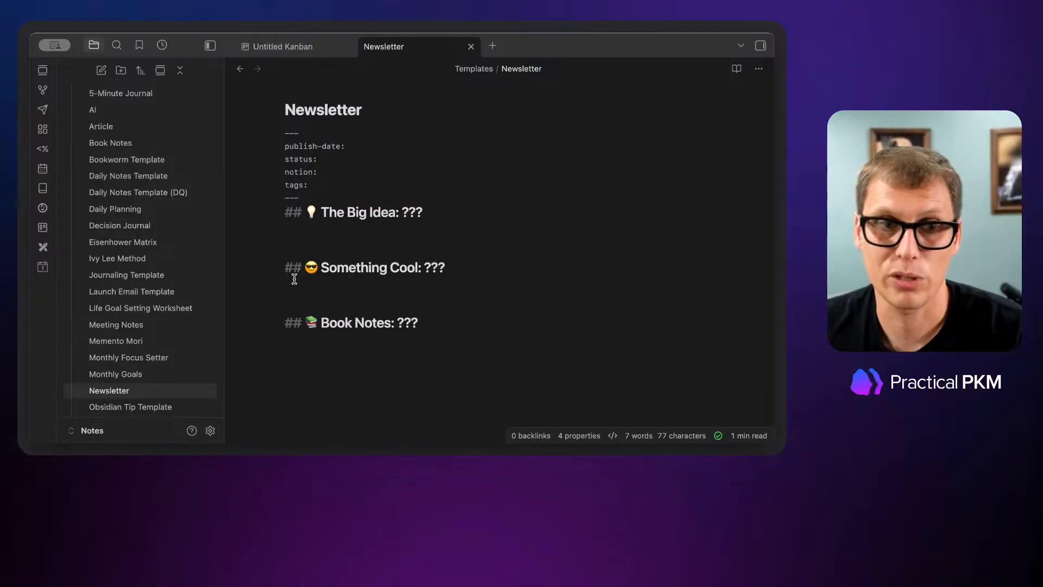
Step: Open the community plugin browser from the settings and search it for "templater"
left_click(211, 430)
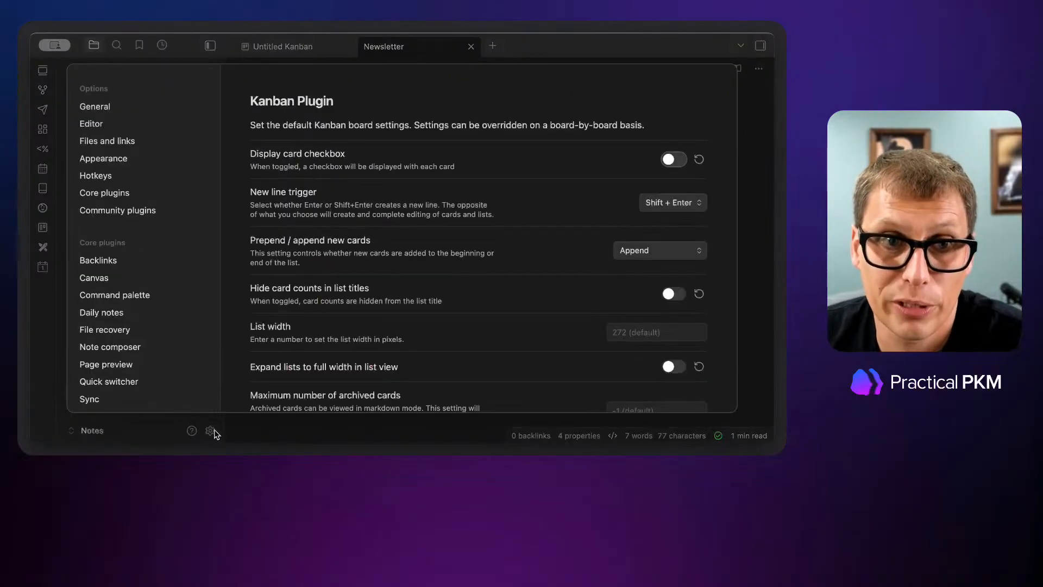
scroll(180, 332, "down", 10)
scroll(147, 245, "up", 10)
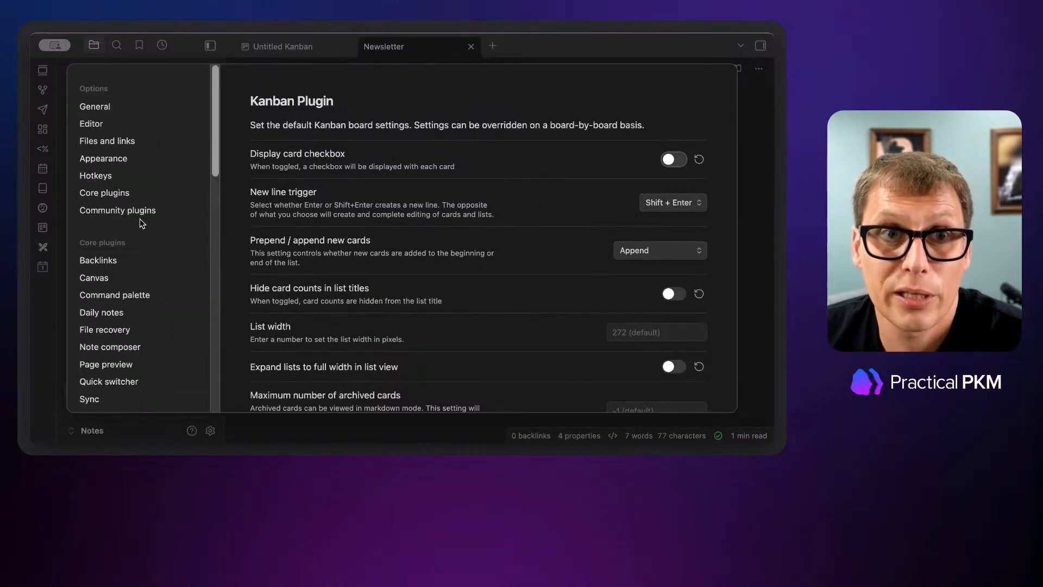
left_click(140, 216)
left_click(685, 133)
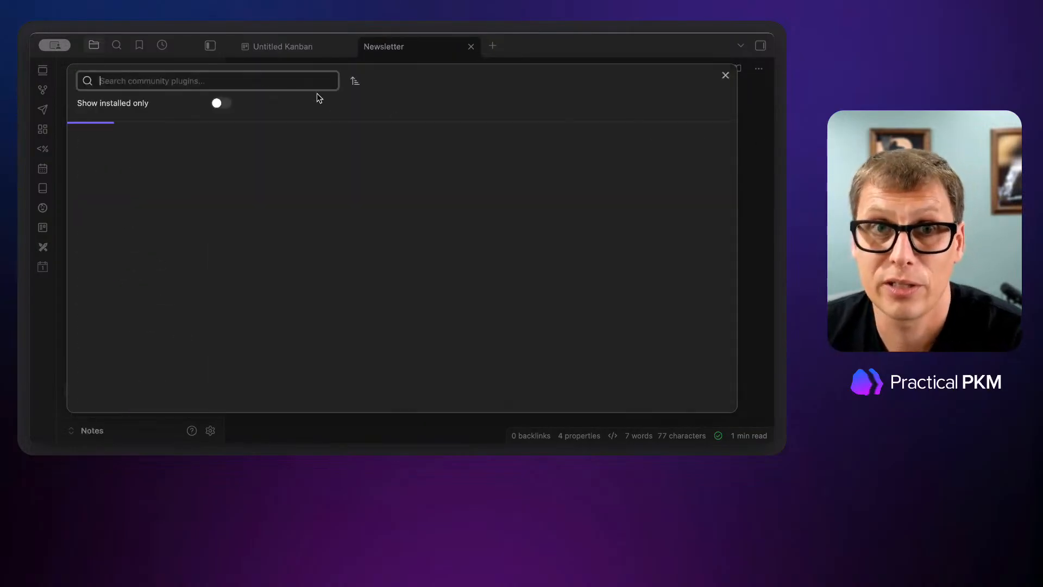
type("templater")
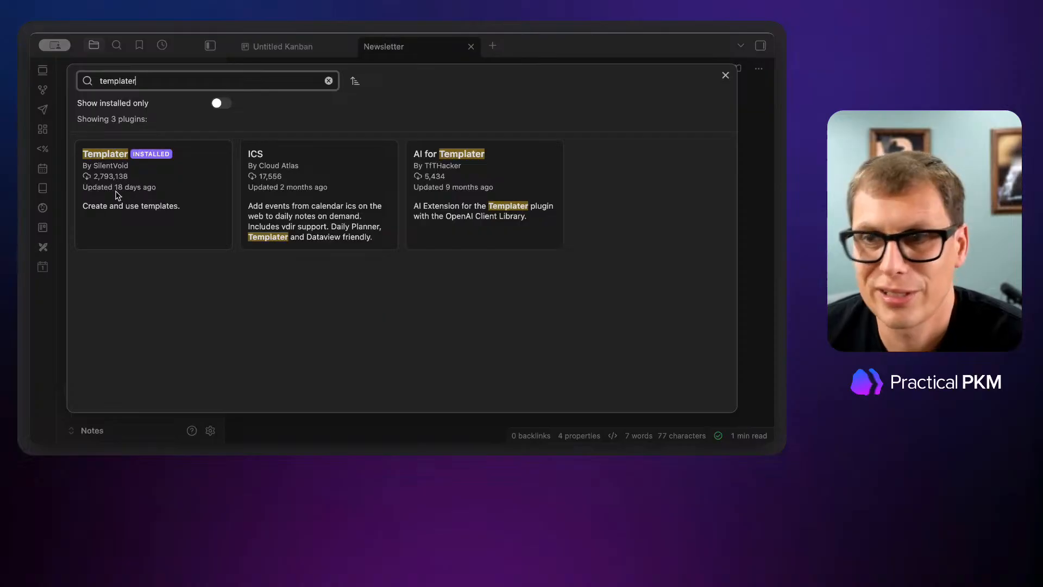
Step: Open the Templater plugin's page and read through its description
left_click(130, 191)
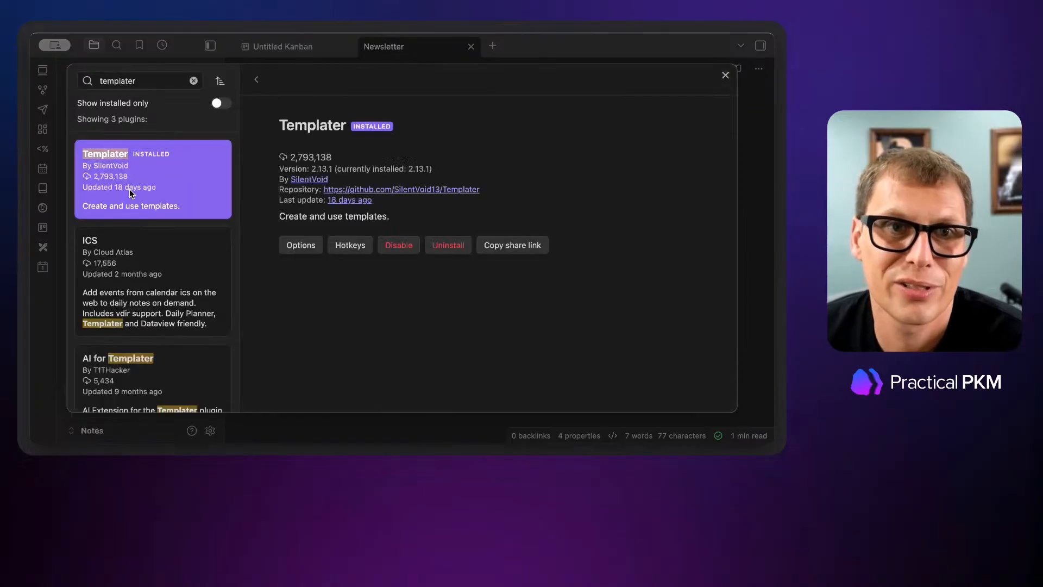
scroll(421, 280, "down", 6)
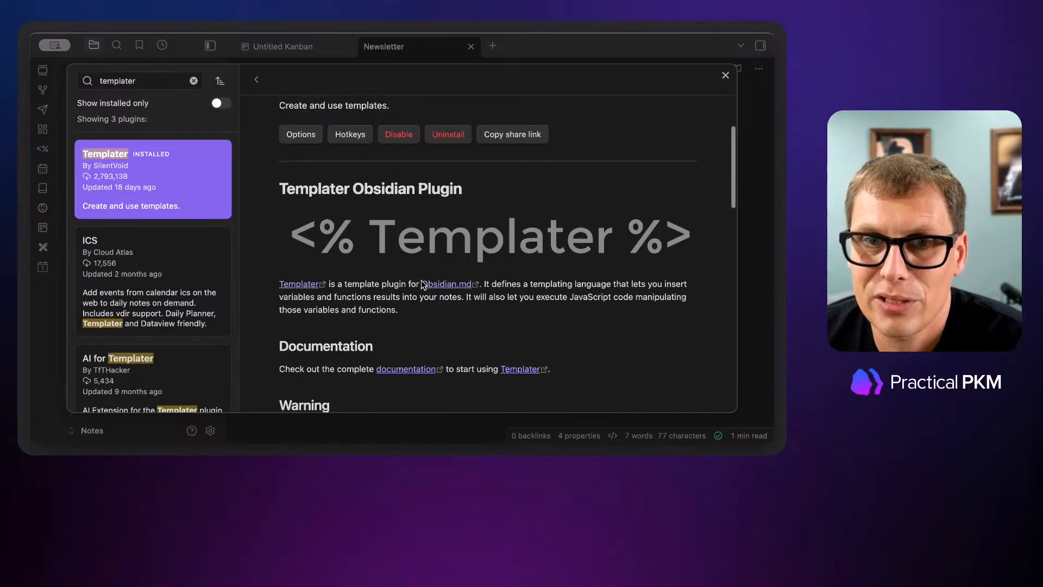
scroll(421, 285, "down", 8)
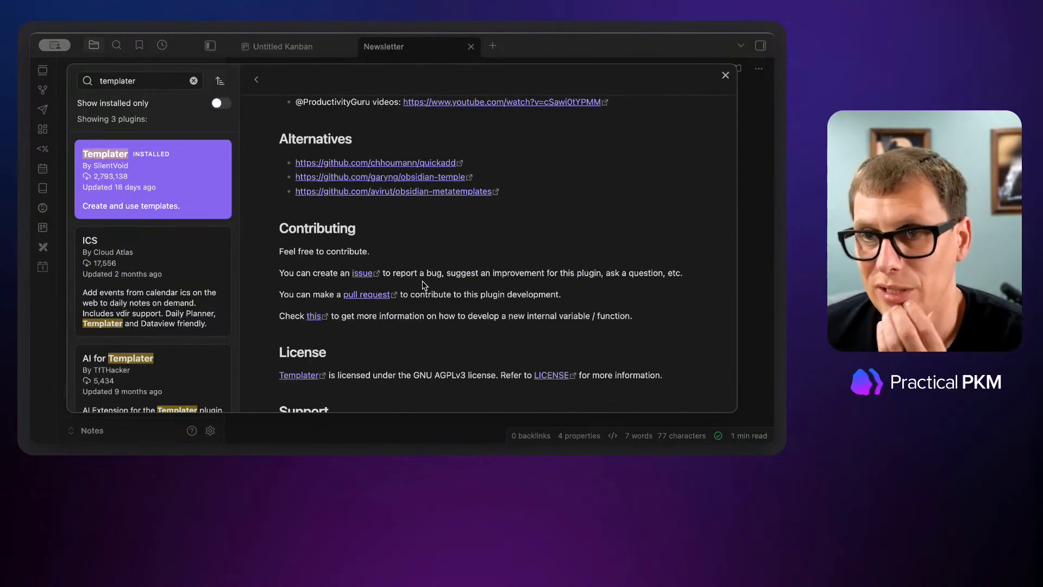
scroll(425, 283, "up", 10)
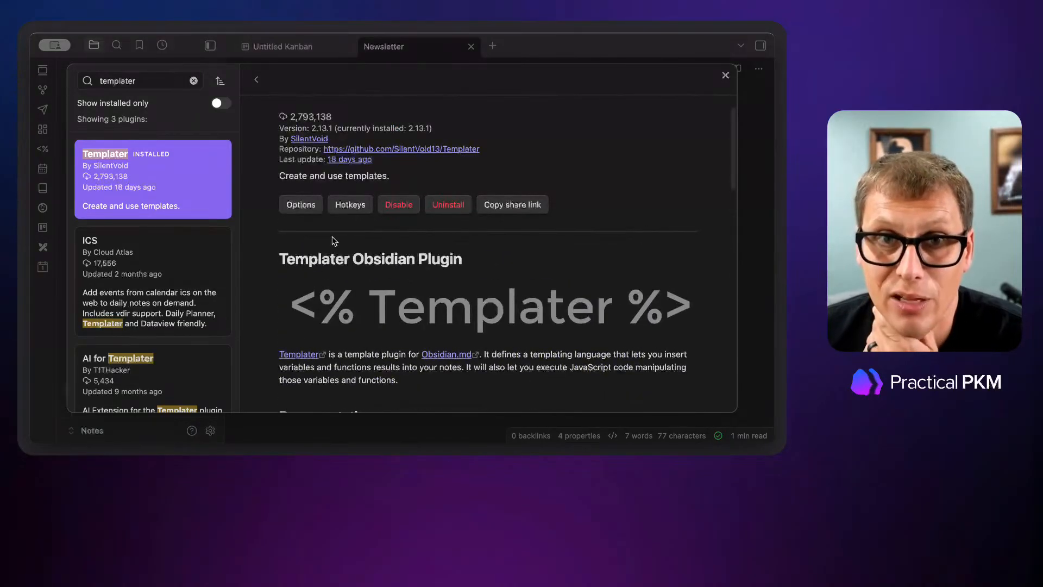
Step: Open Templater's options, examine which template is assigned to each folder, and close the settings
left_click(300, 205)
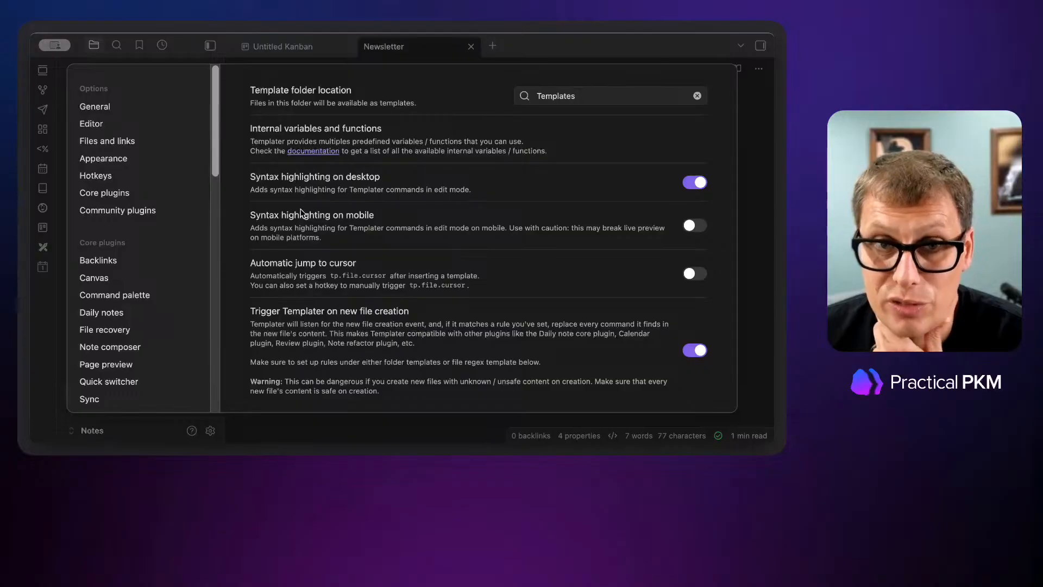
scroll(299, 208, "down", 10)
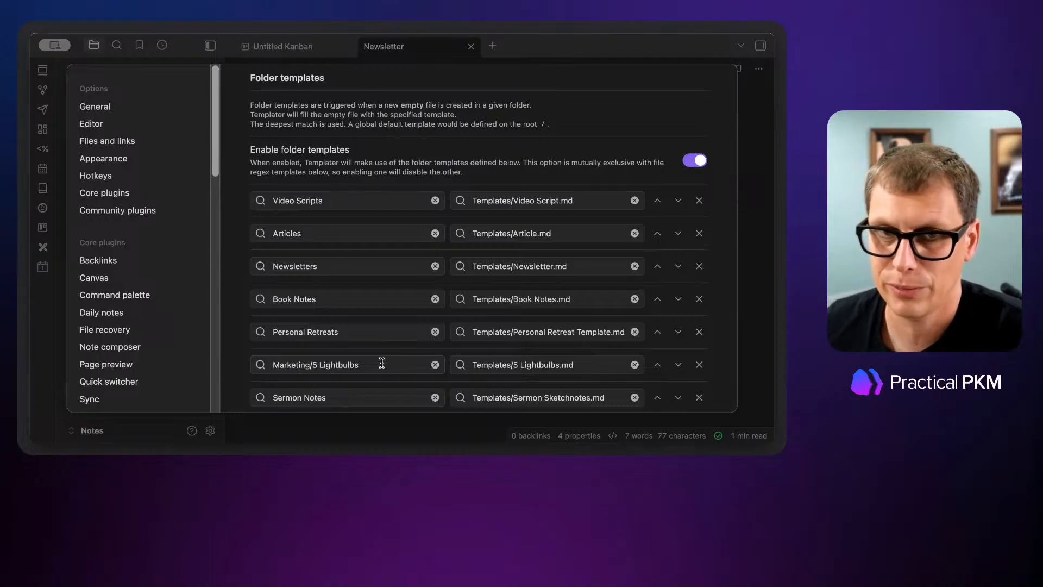
scroll(382, 363, "down", 3)
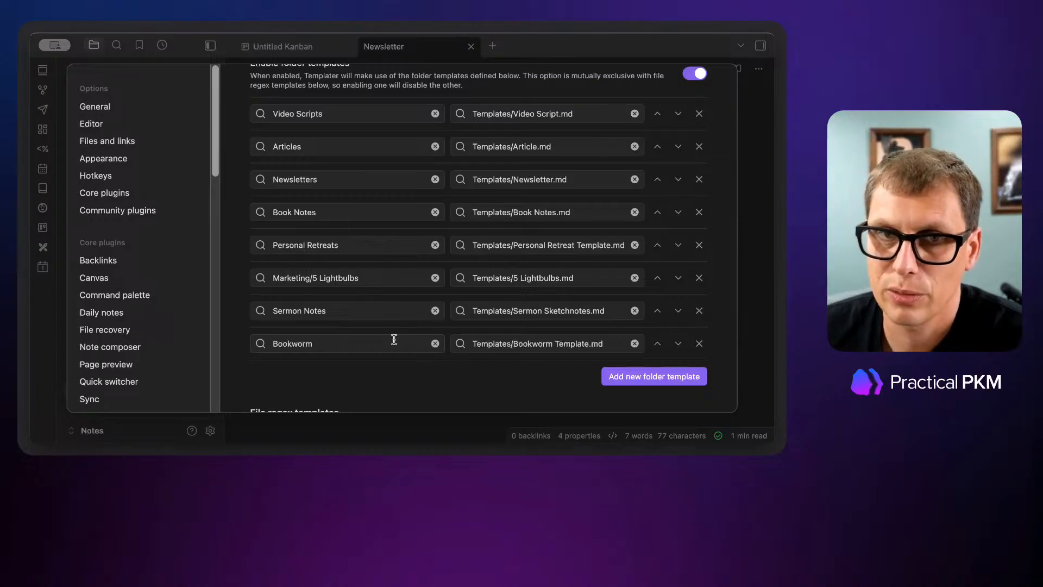
scroll(393, 340, "up", 10)
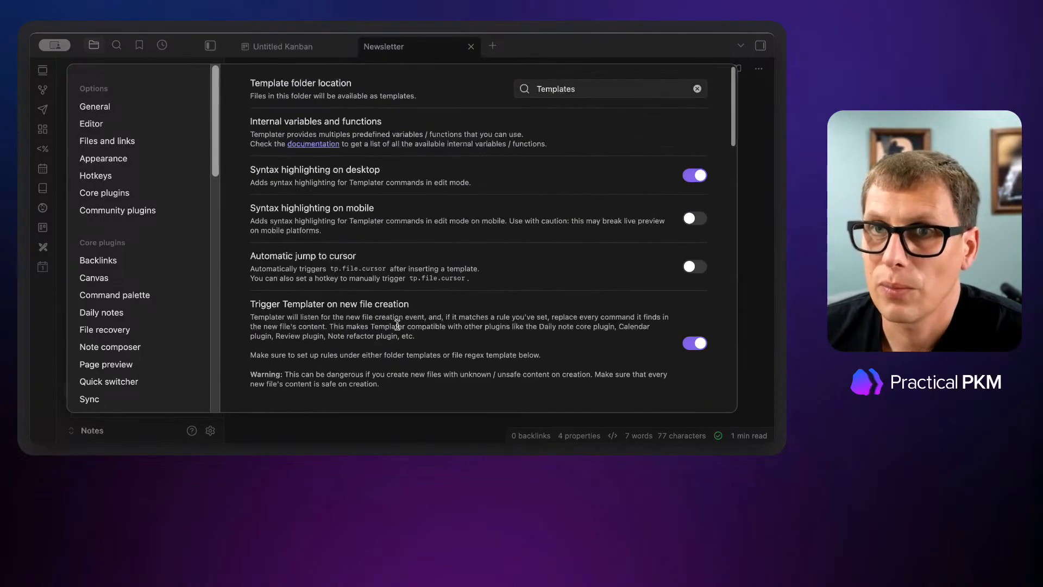
left_click(744, 113)
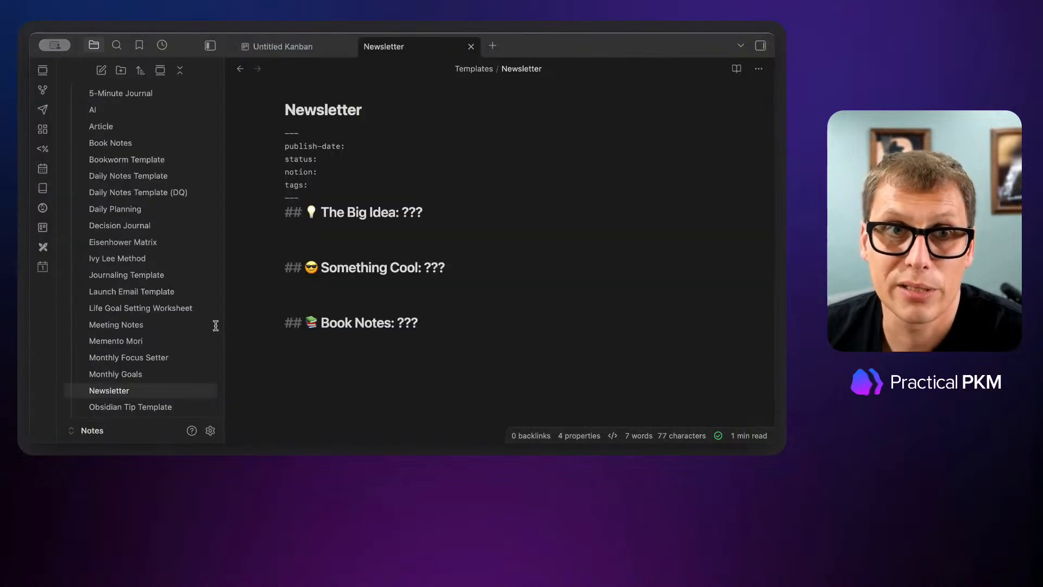
Step: Collapse the Templates and Video Scripts folders in the file list
scroll(211, 325, "up", 5)
left_click(70, 279)
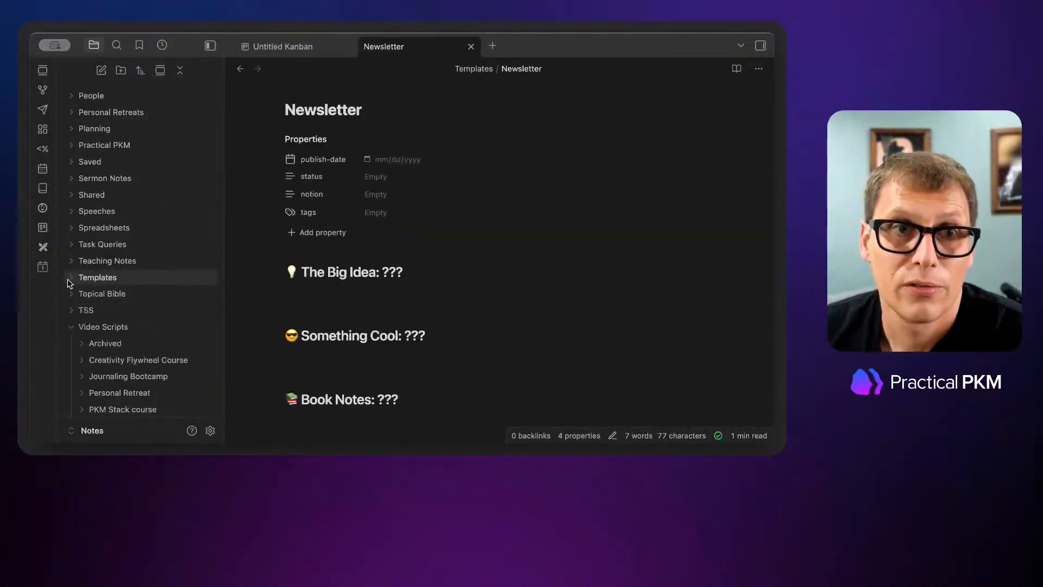
left_click(73, 328)
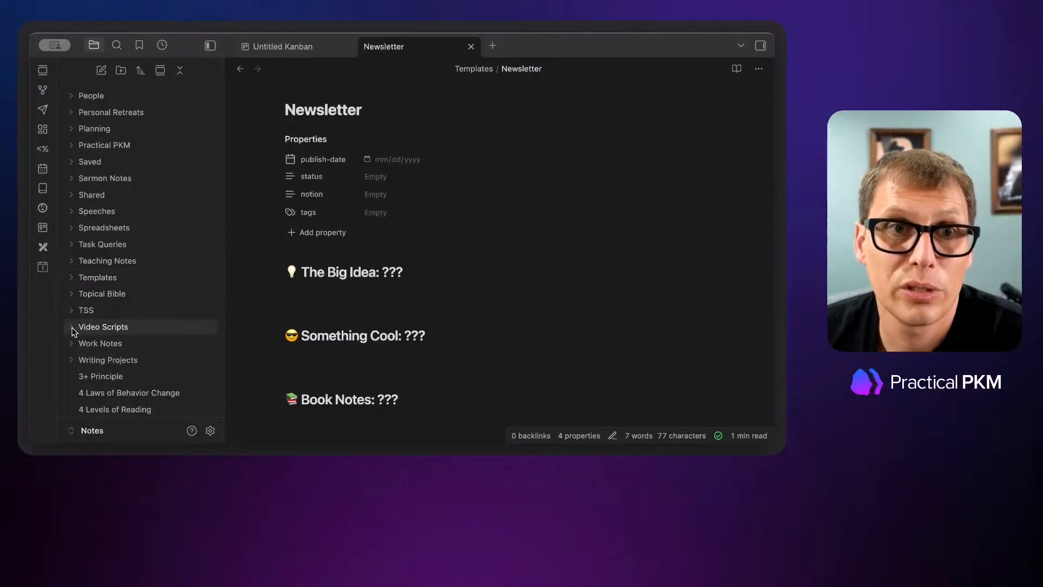
Step: Expand the Newsletters folder and create a new note in it
scroll(77, 332, "up", 3)
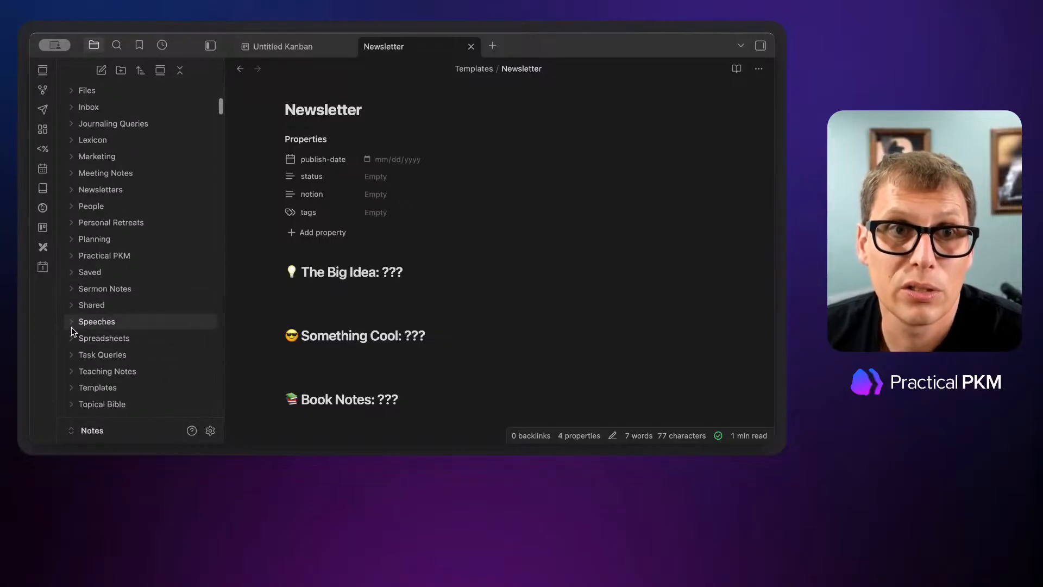
left_click(71, 190)
right_click(98, 192)
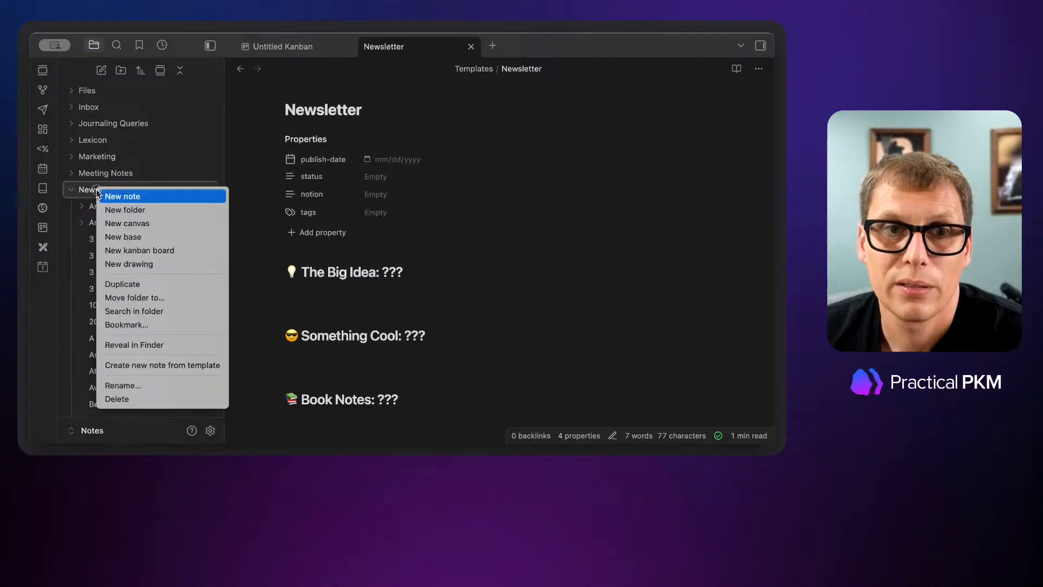
left_click(126, 196)
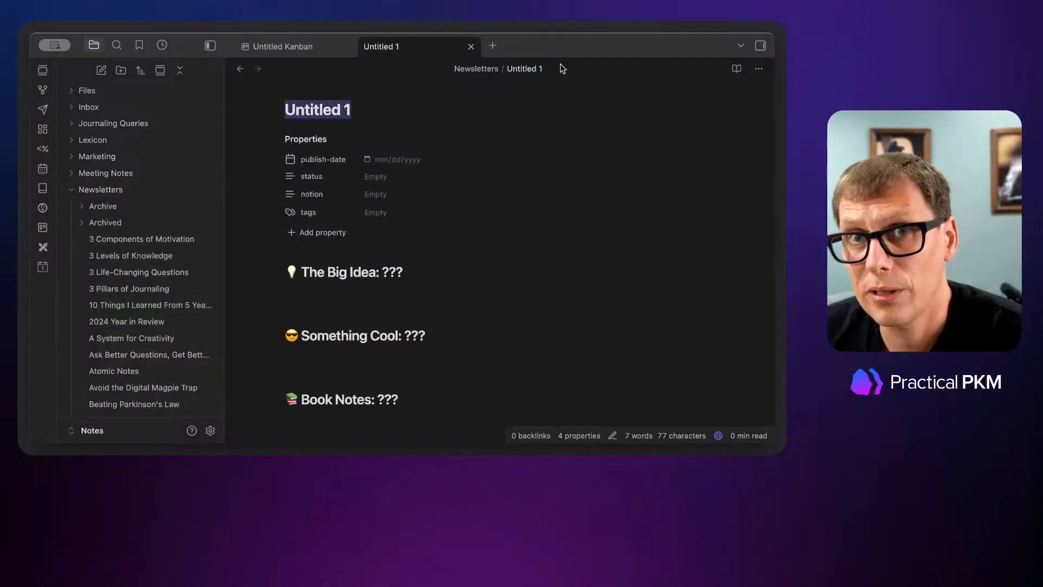
Step: Delete the note Untitled 1 from the Newsletters folder
scroll(120, 330, "down", 15)
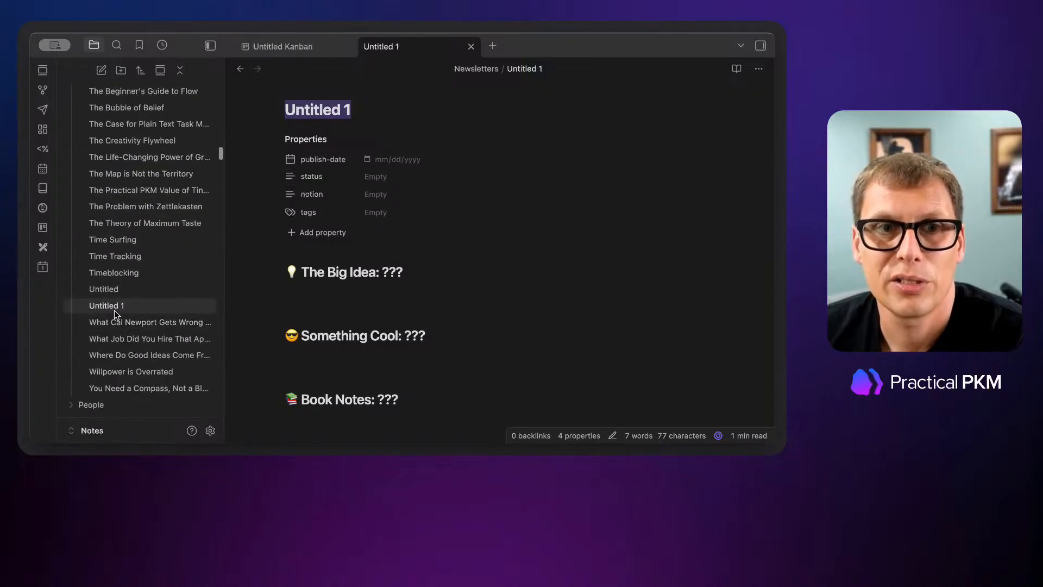
right_click(115, 314)
left_click(125, 439)
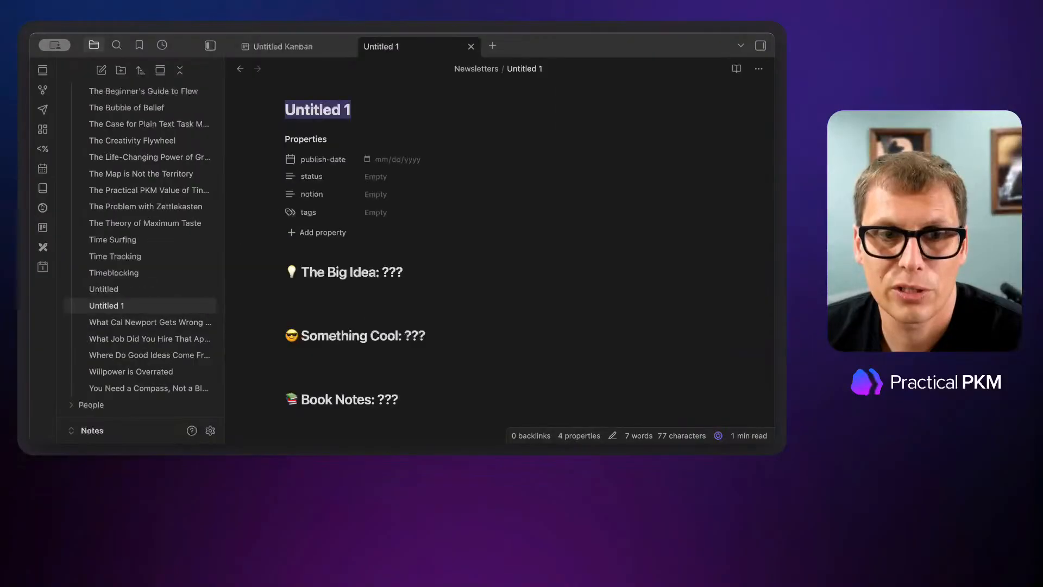
left_click(304, 281)
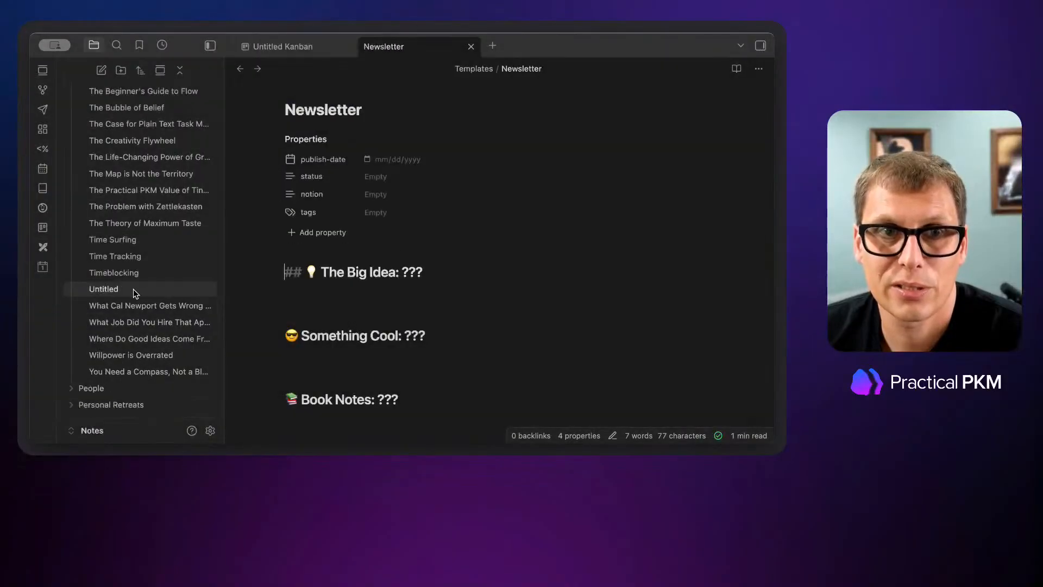
Step: Delete the note Untitled from the Newsletters folder
right_click(133, 289)
left_click(136, 442)
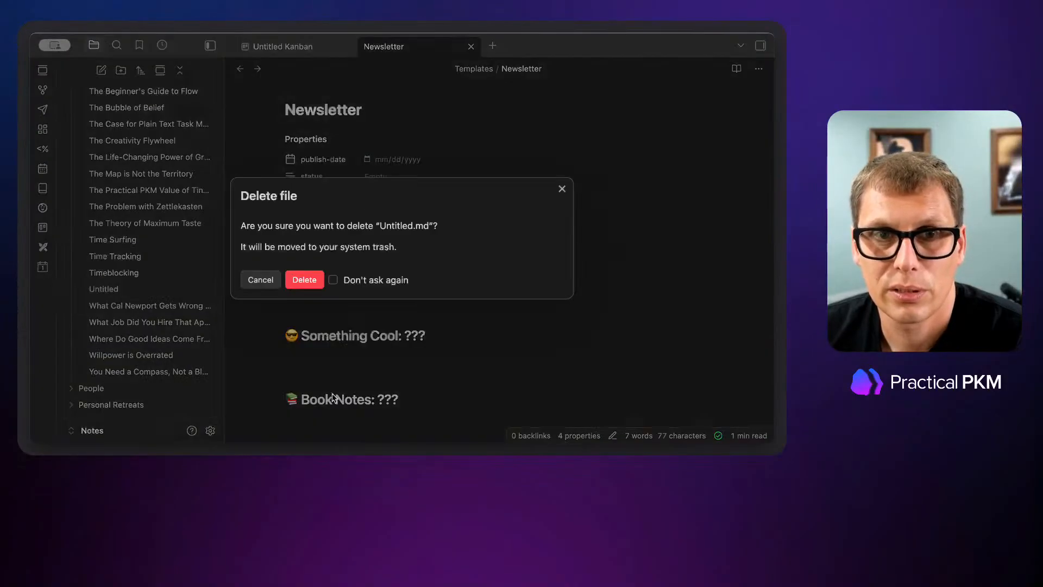
left_click(309, 281)
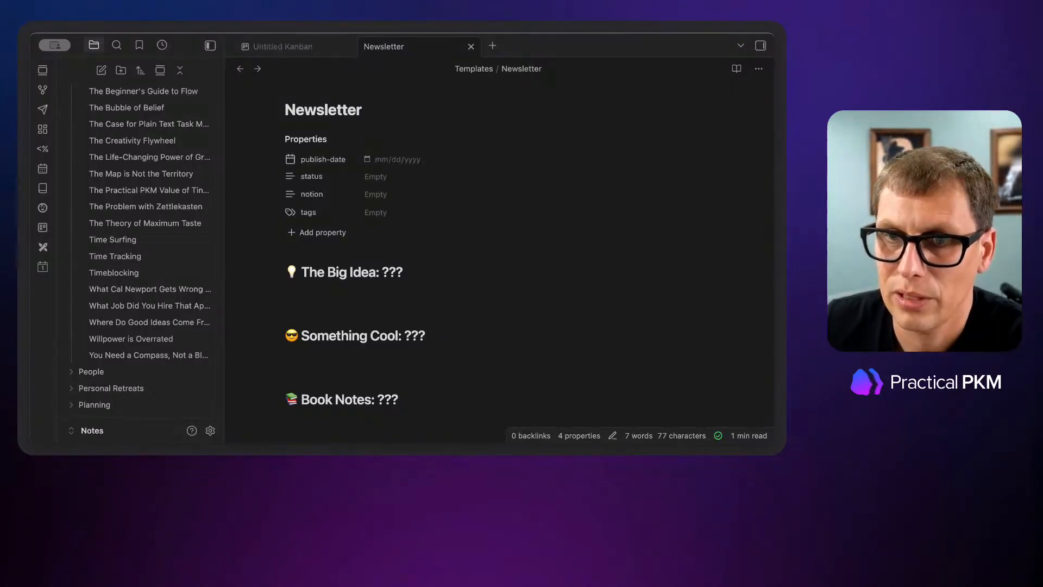
Step: Open the community plugin browser from the settings and search it for quickadd
left_click(566, 60)
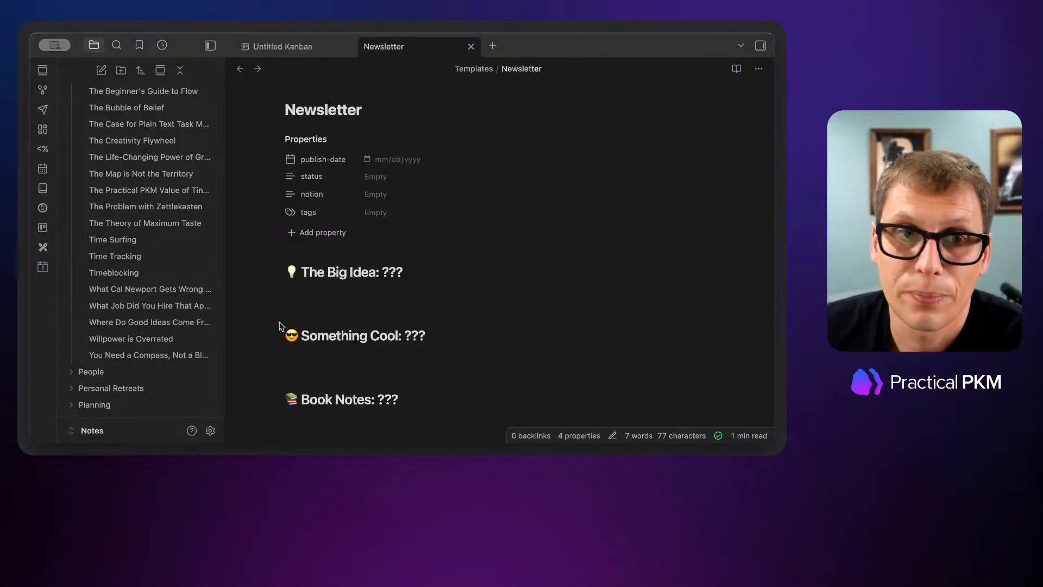
left_click(210, 431)
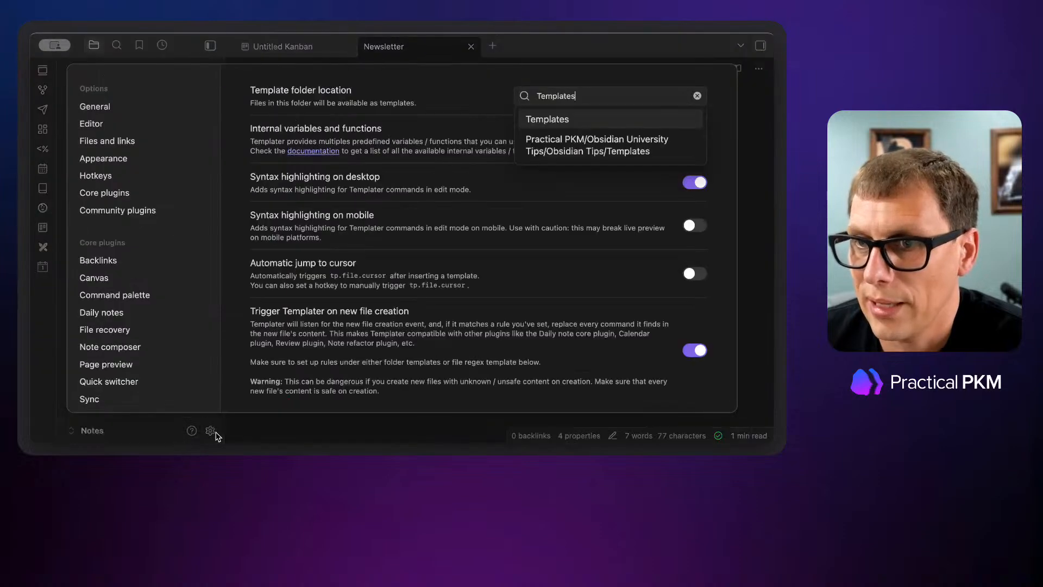
scroll(149, 373, "down", 15)
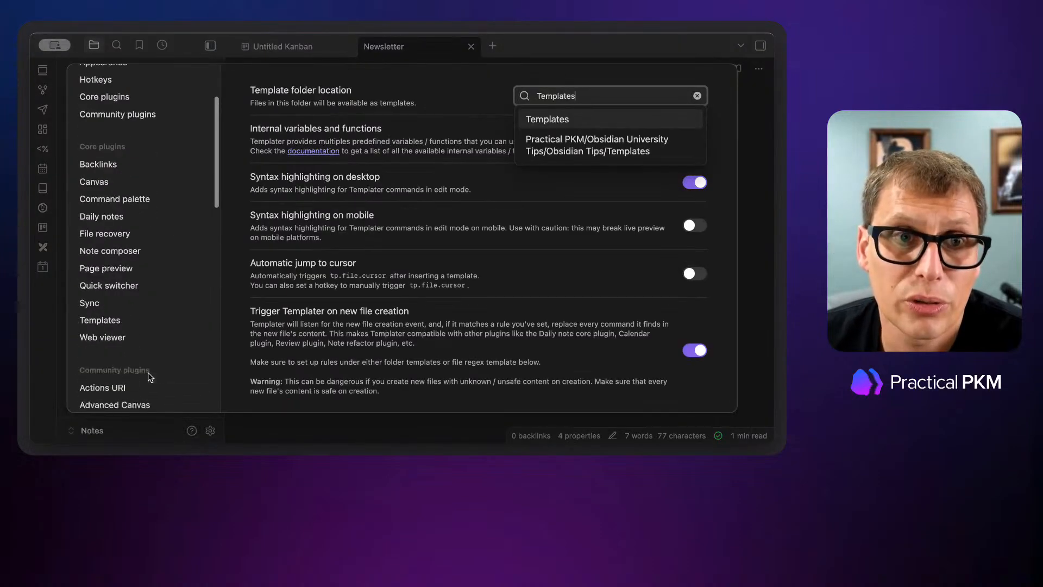
scroll(147, 371, "up", 15)
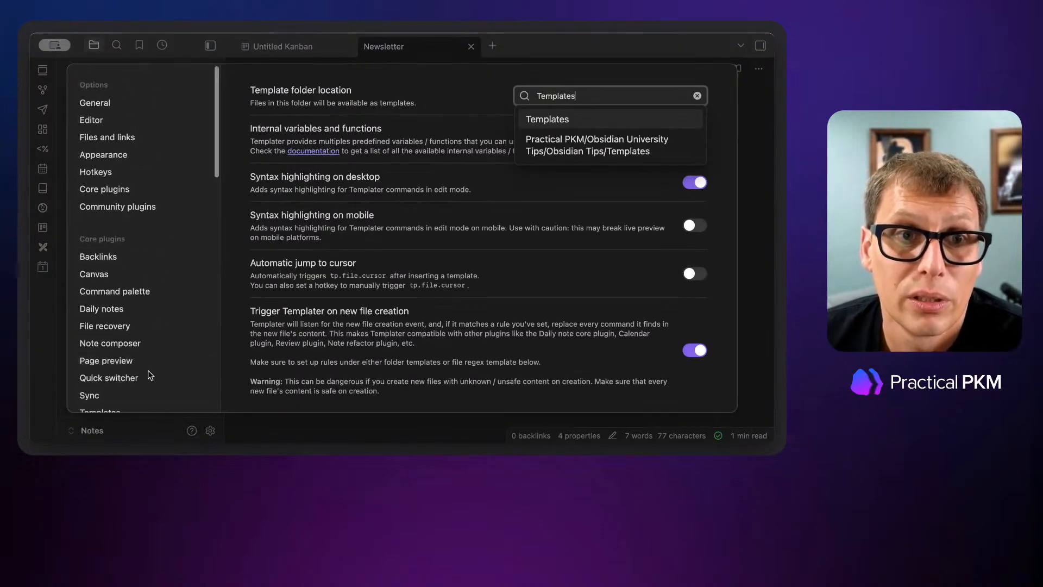
left_click(118, 210)
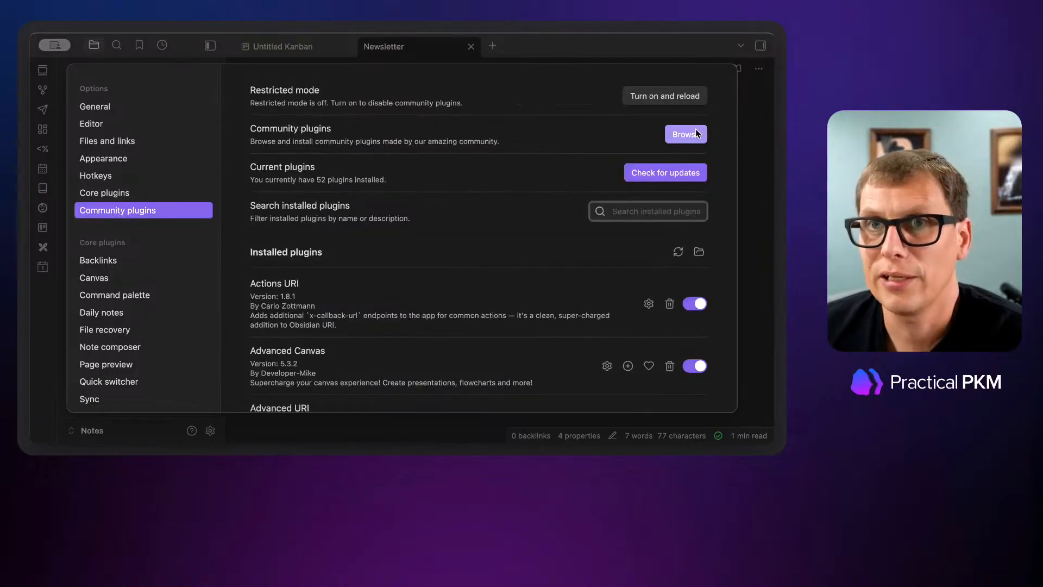
left_click(686, 134)
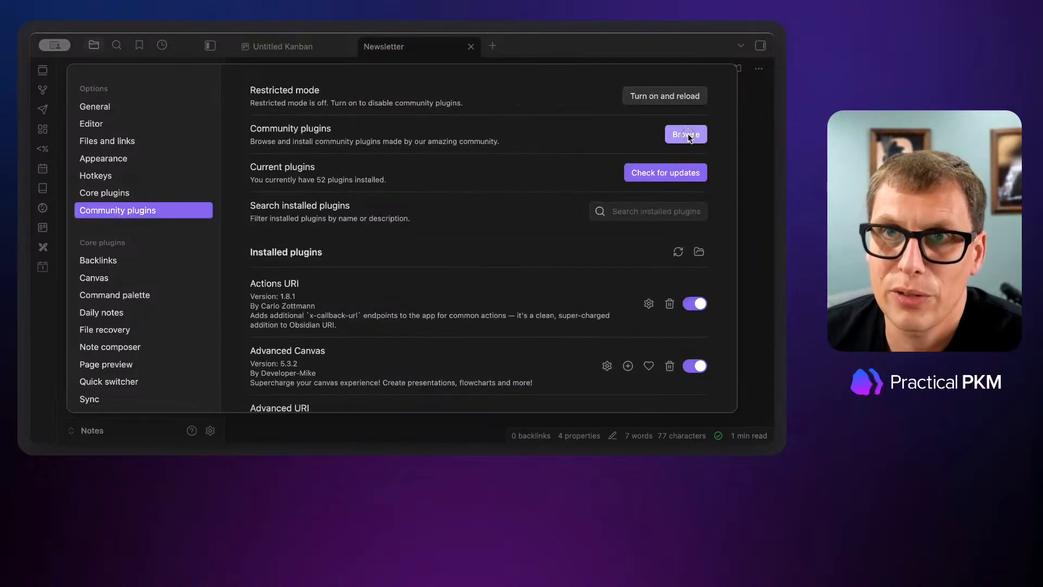
type("q")
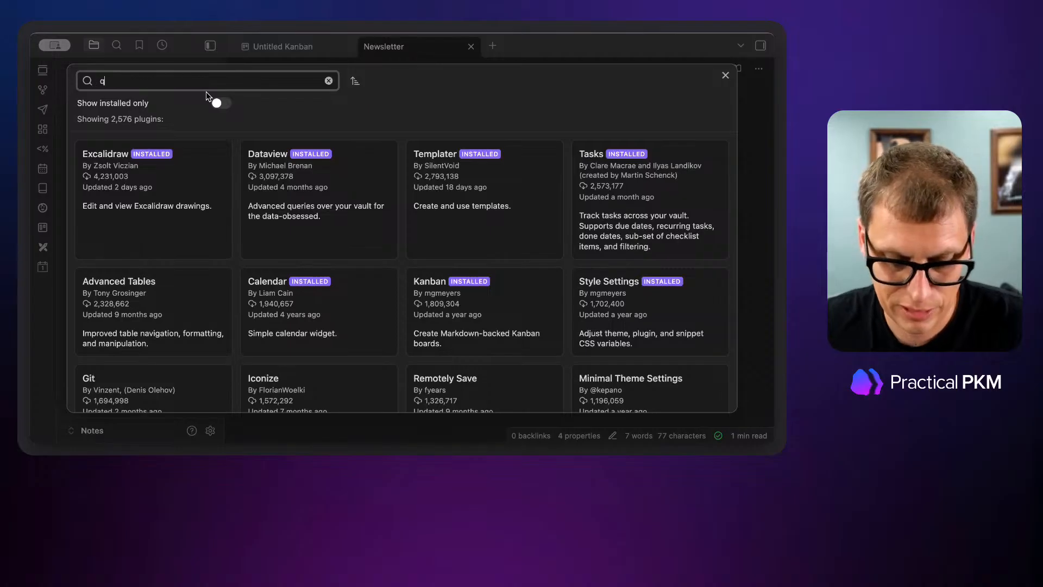
type("uickadd")
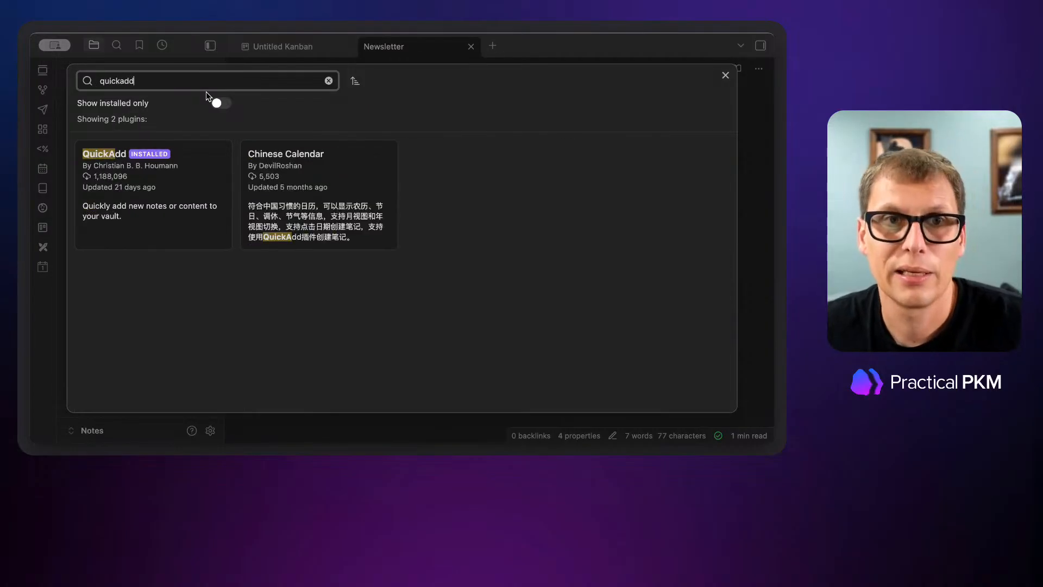
Step: Open the QuickAdd plugin's page and read its description of templates, captures, macros and multi choices
left_click(185, 190)
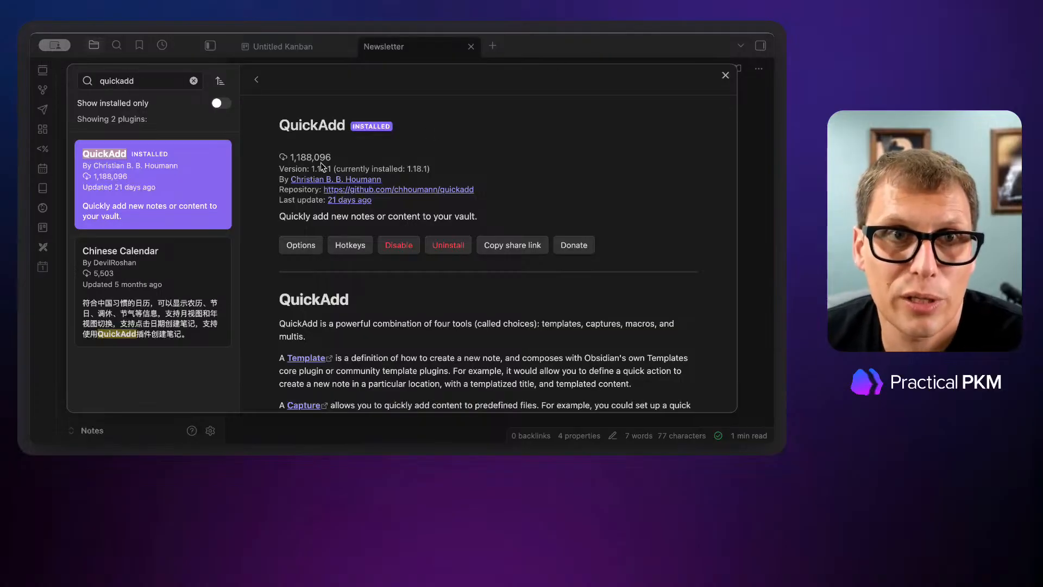
scroll(347, 290, "down", 5)
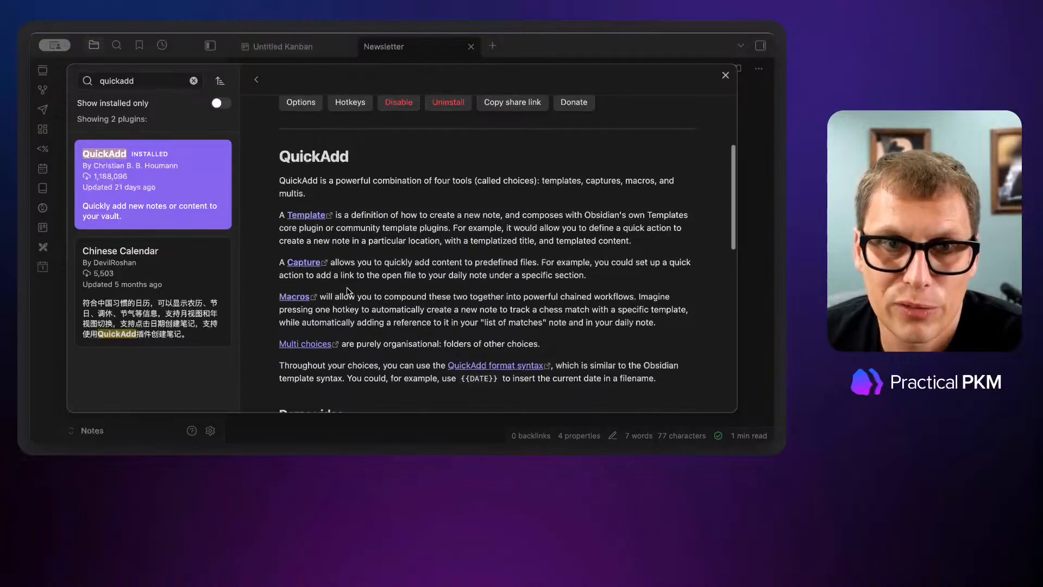
scroll(347, 287, "down", 1)
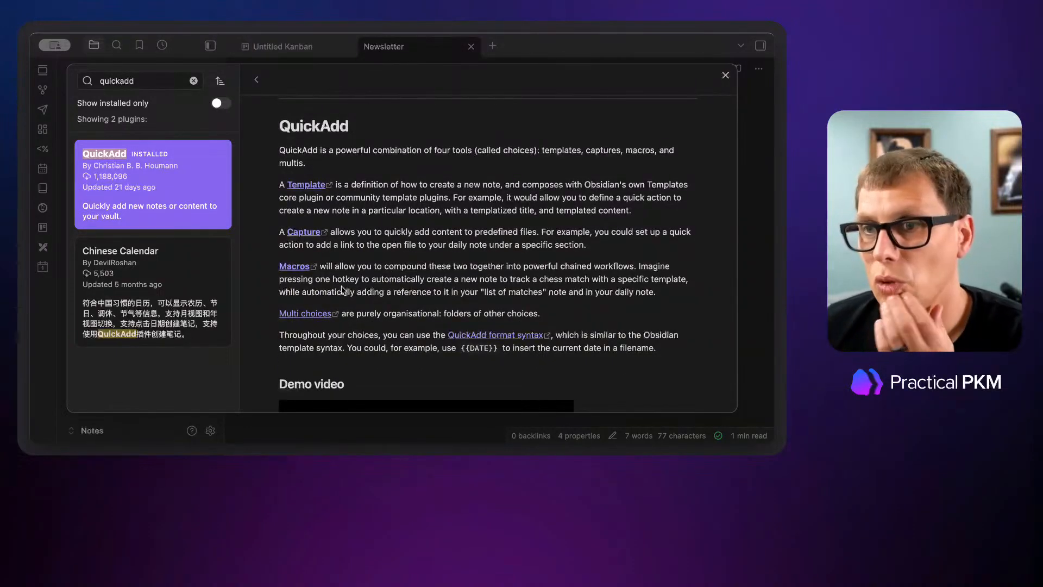
scroll(370, 296, "up", 5)
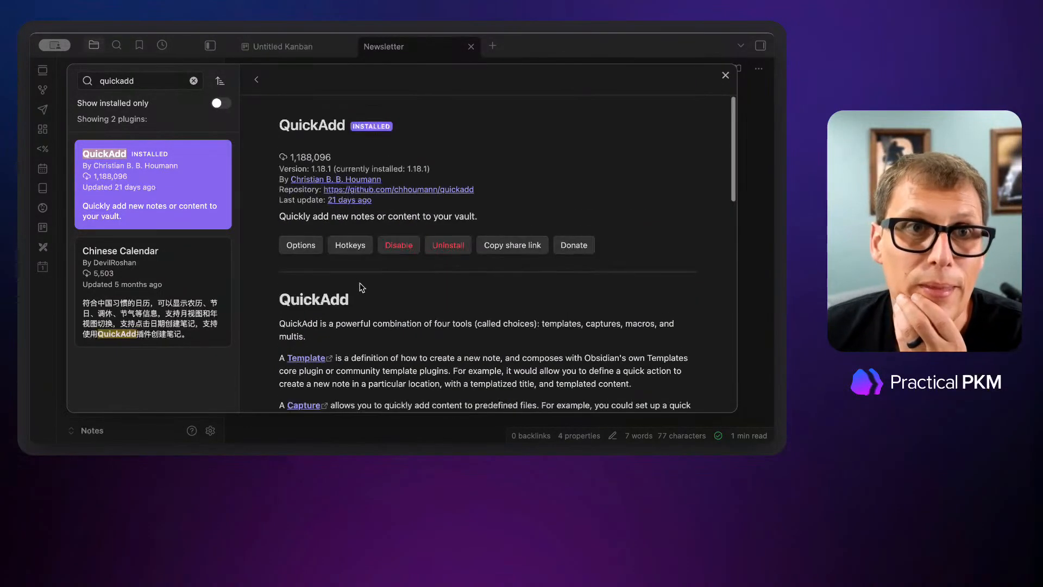
Step: Open the QuickAdd options and delete the existing Demo macro in the Macro Manager
left_click(299, 245)
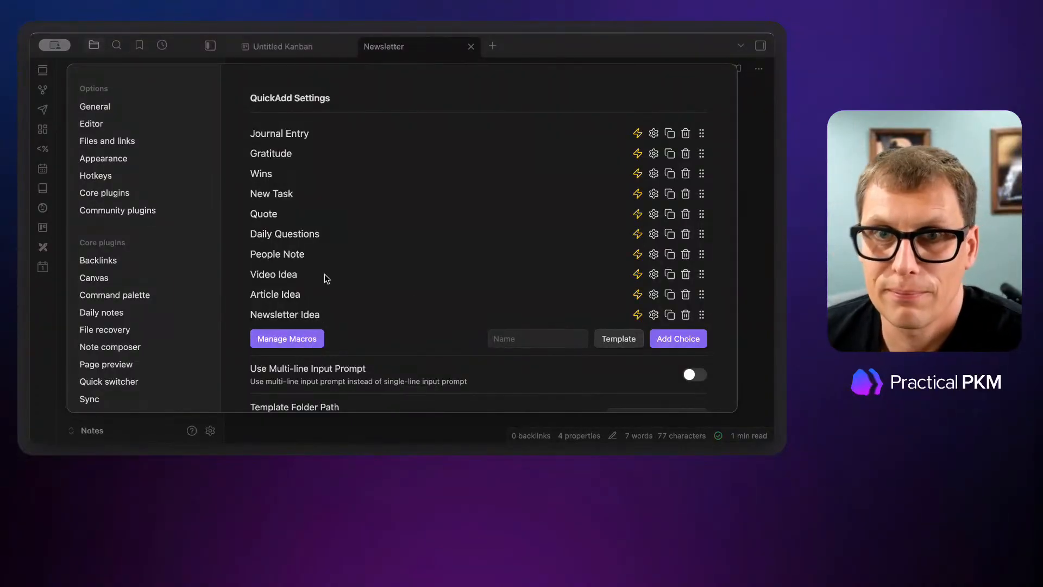
left_click(300, 344)
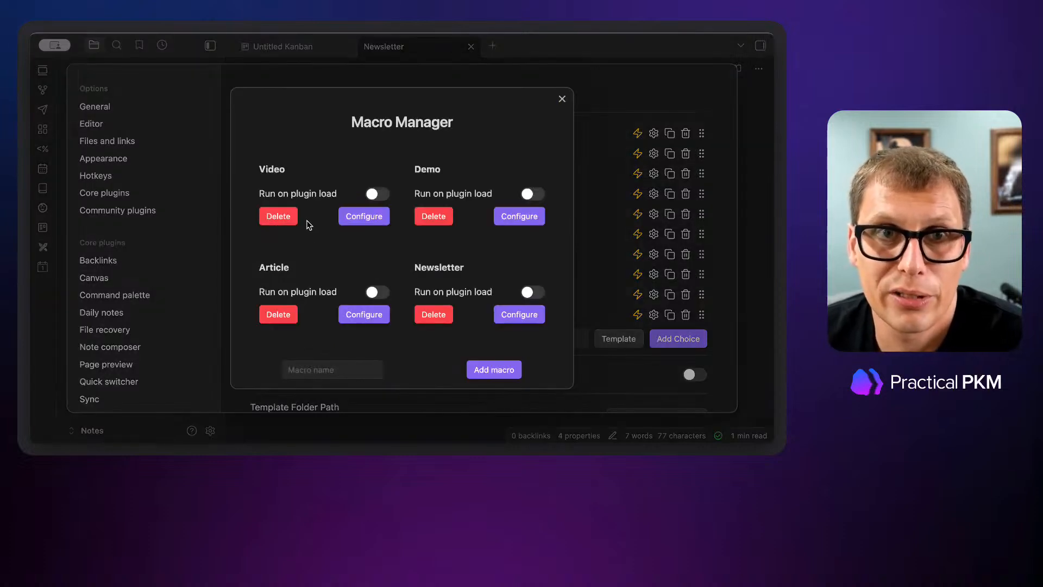
left_click(437, 216)
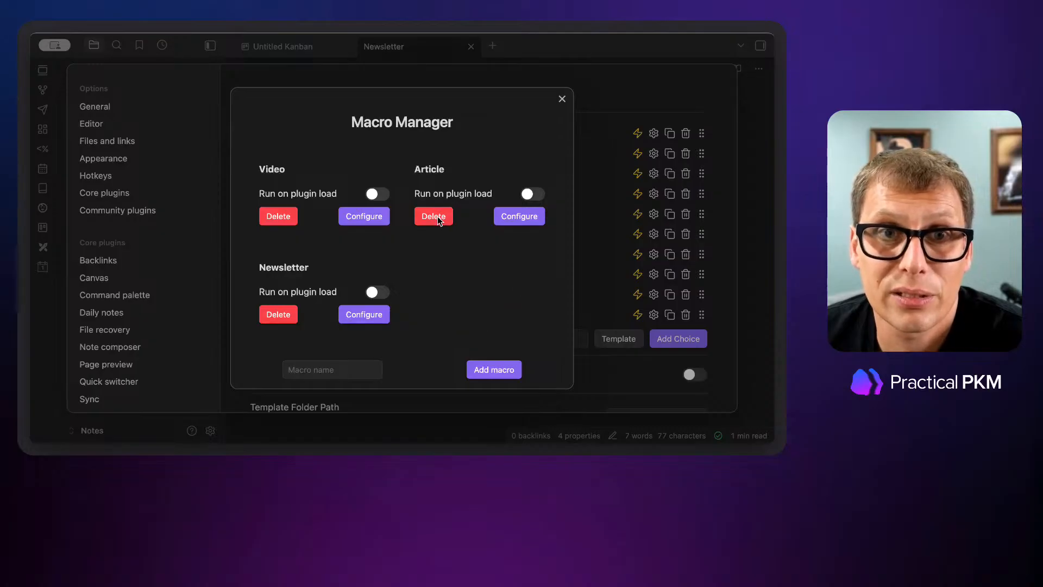
Step: Try to add a QuickAdd macro named Demo, then close the Macro Manager
left_click(371, 371)
type("Demo")
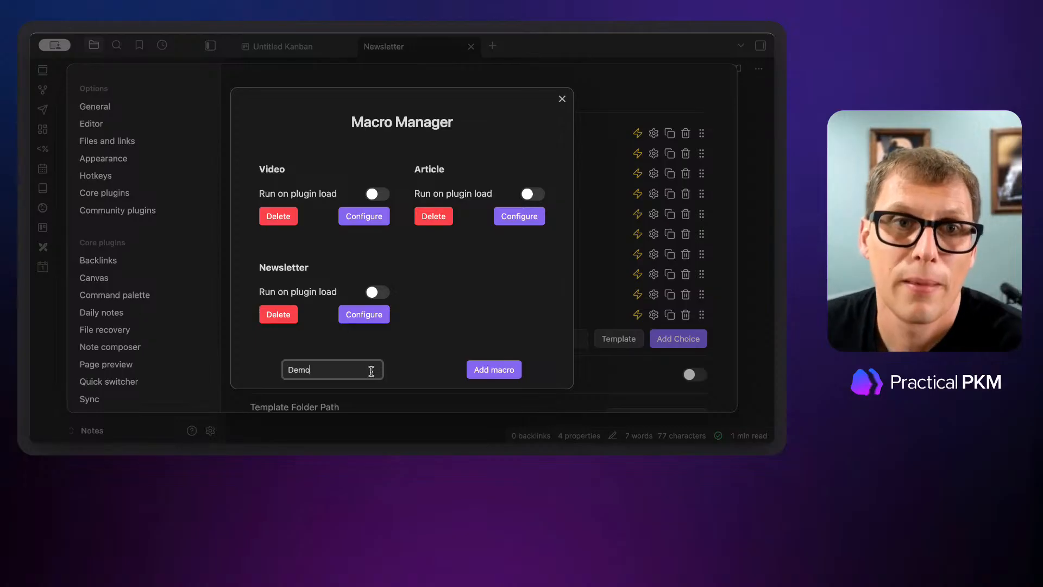
left_click(504, 370)
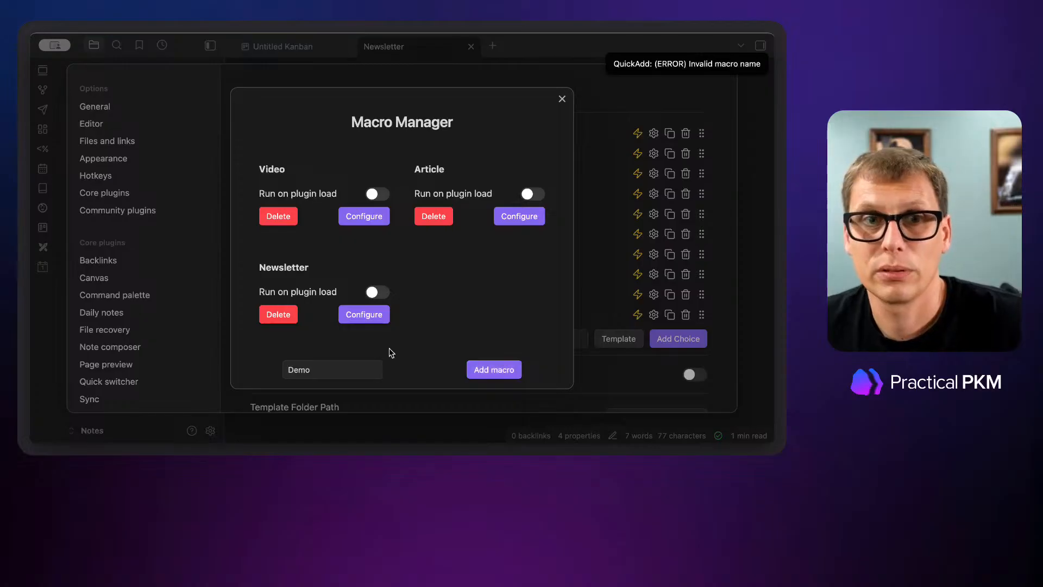
left_click(562, 99)
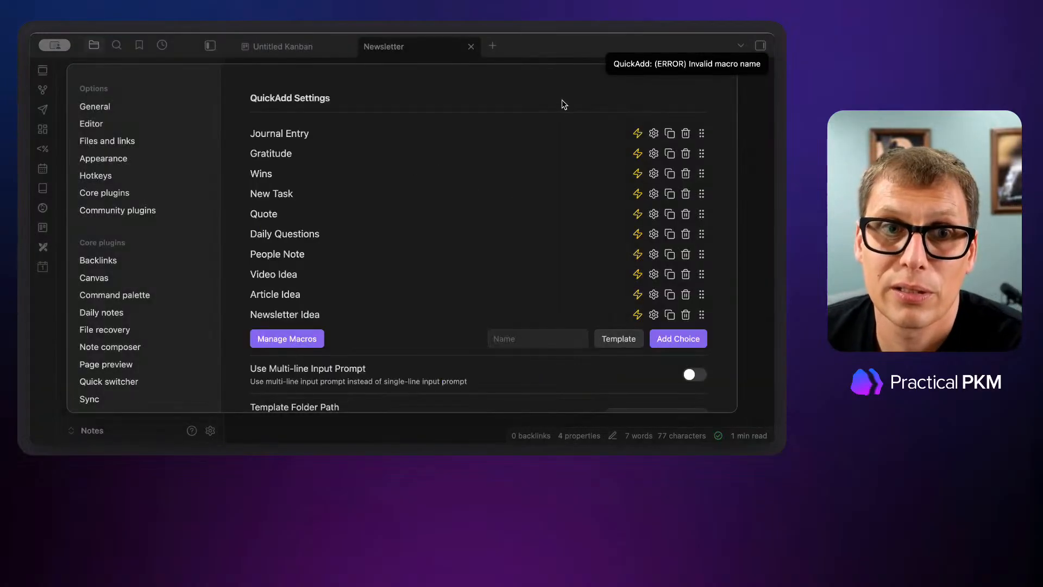
Step: Reopen the Macro Manager and add a macro named Demo
left_click(320, 343)
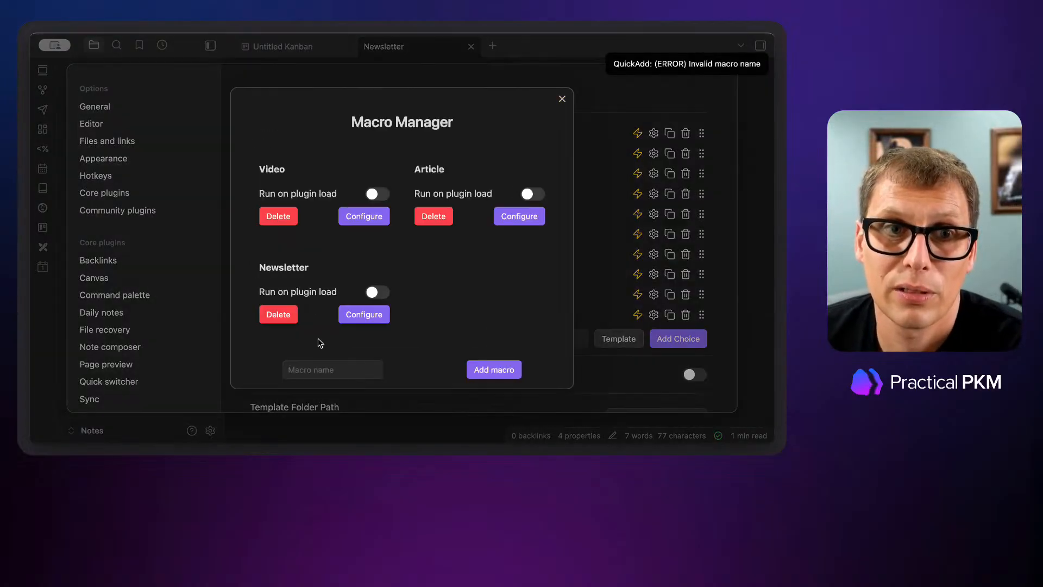
left_click(312, 372)
type("Demo")
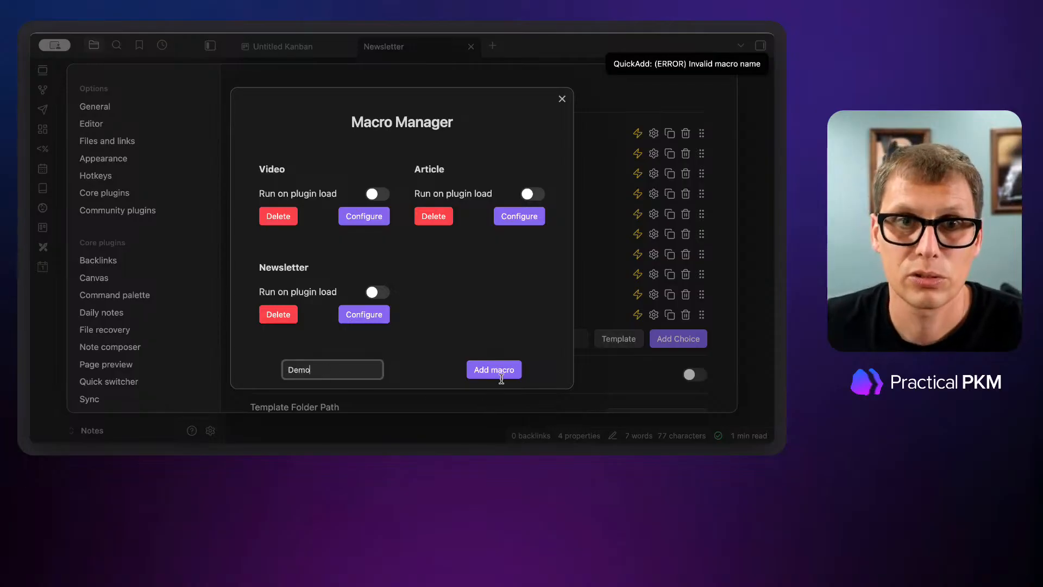
left_click(500, 372)
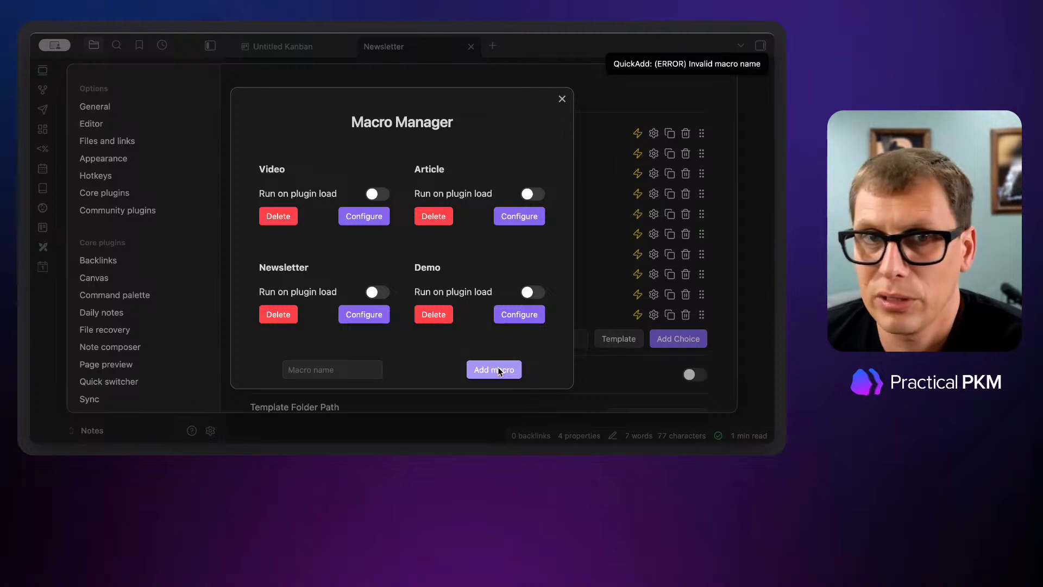
Step: Add a template choice to the Demo macro and set its template path to Templates/Newsletter.md
left_click(519, 320)
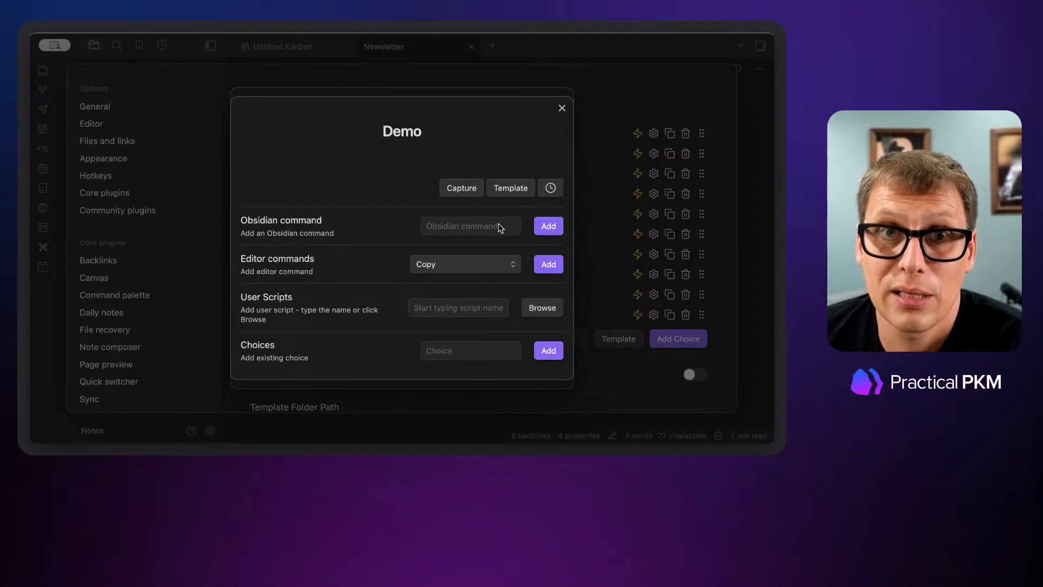
left_click(510, 189)
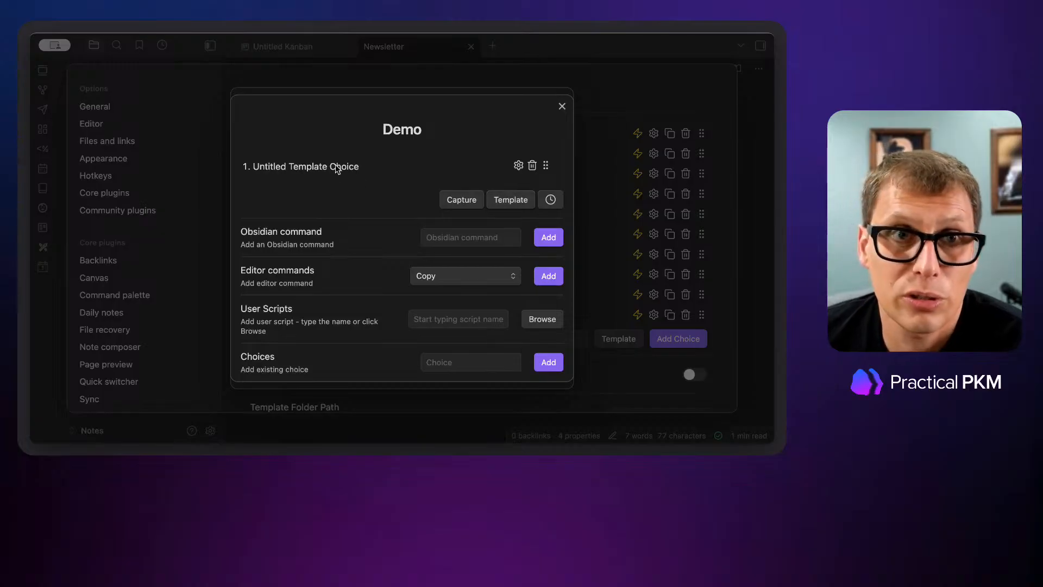
left_click(518, 165)
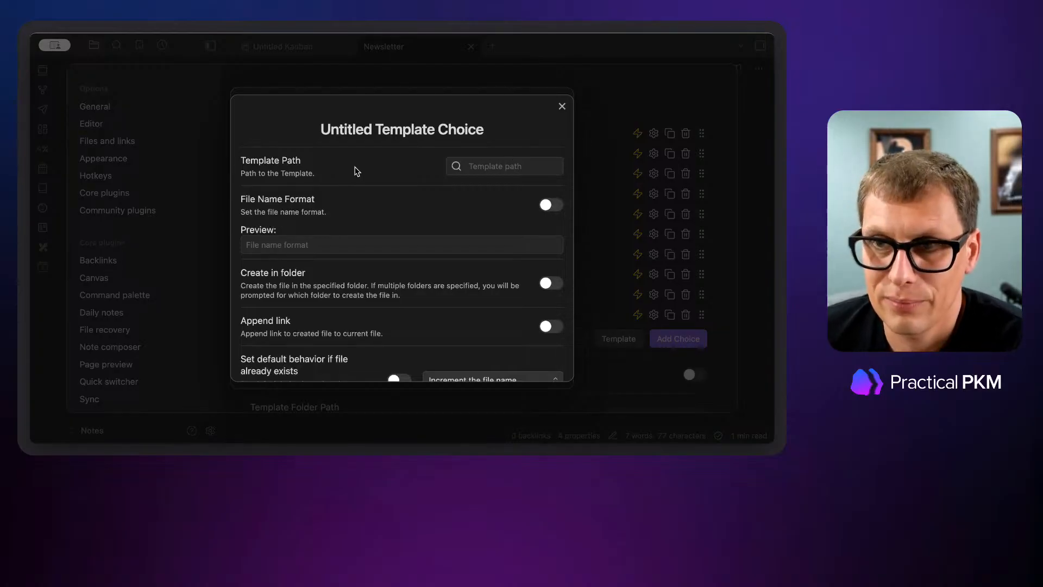
left_click(510, 166)
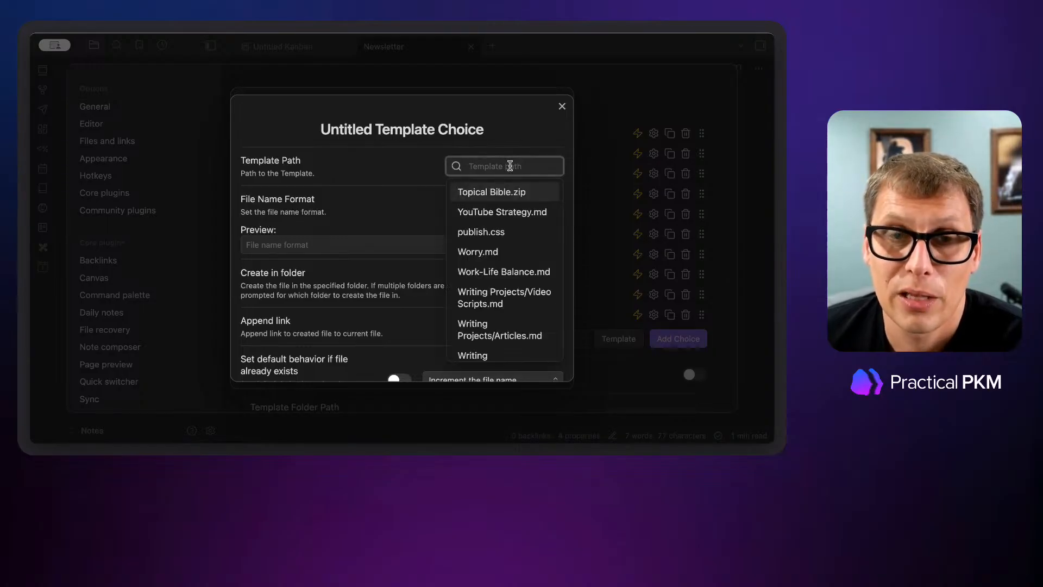
type("Templates")
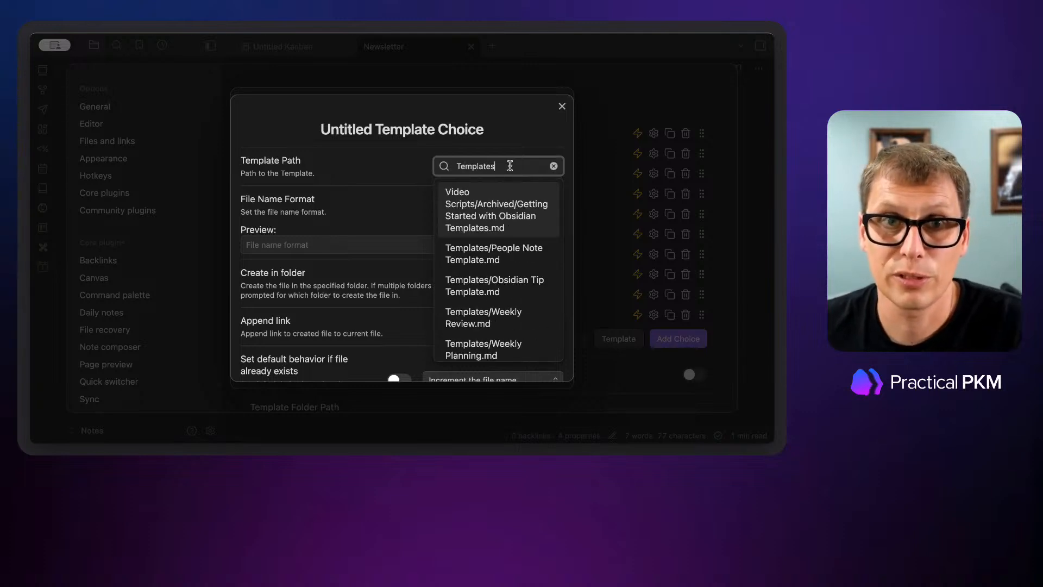
type("/")
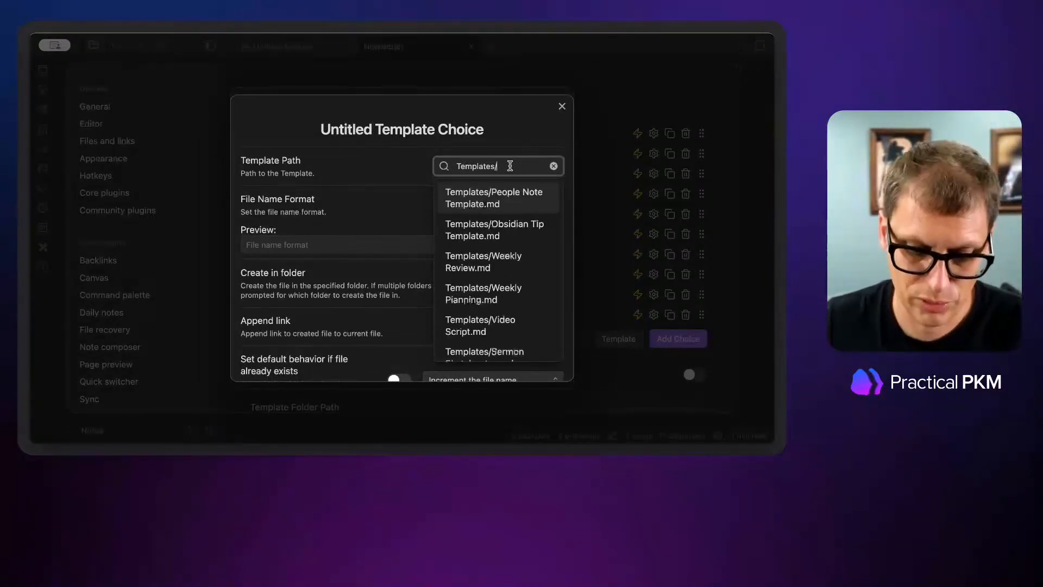
type("New")
left_click(467, 192)
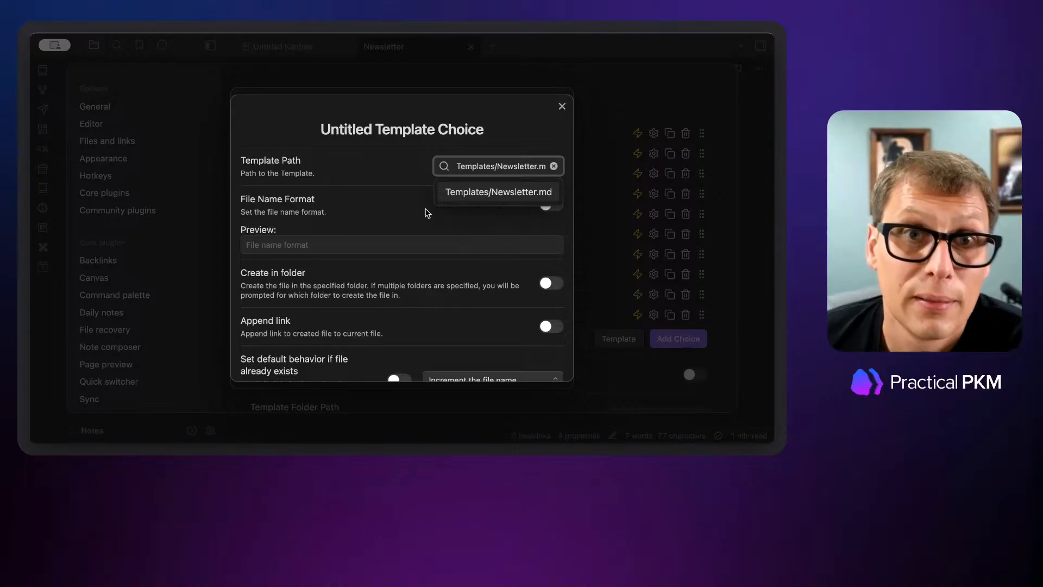
left_click(417, 207)
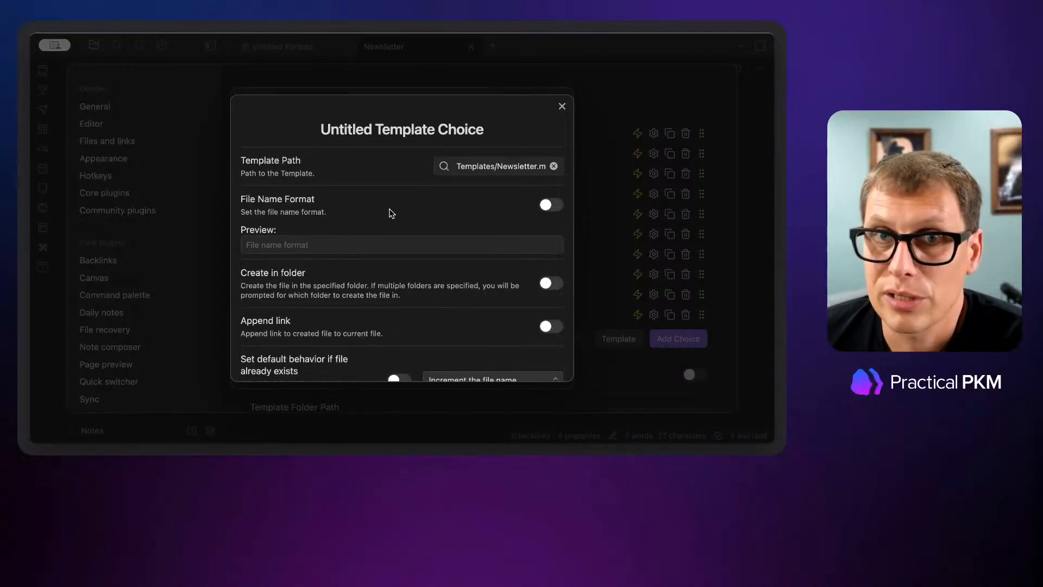
Step: Enable the file name format for the template choice and set it to {{VALUE:What's the big idea?}}
left_click(548, 208)
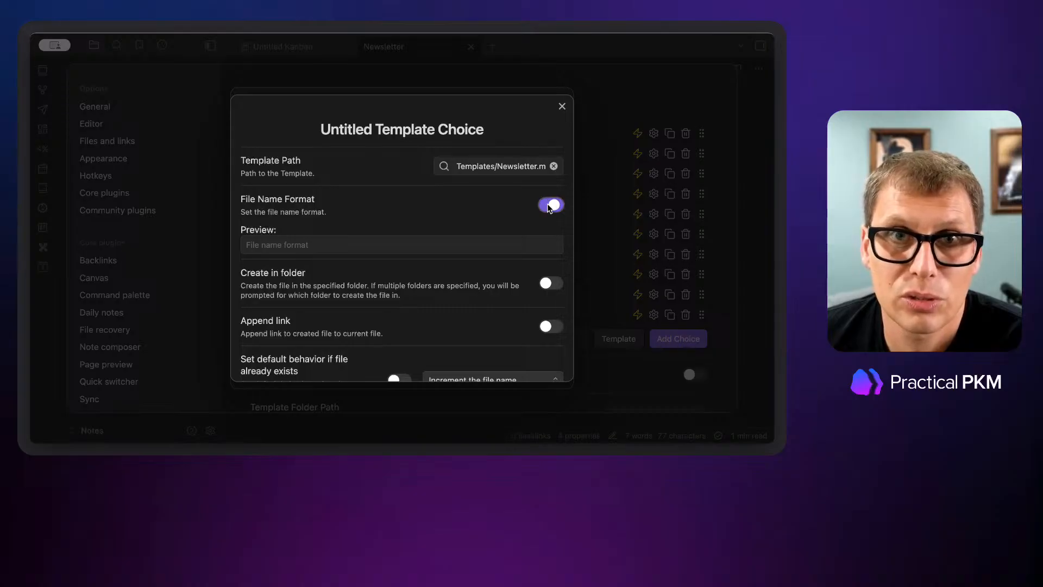
left_click(317, 243)
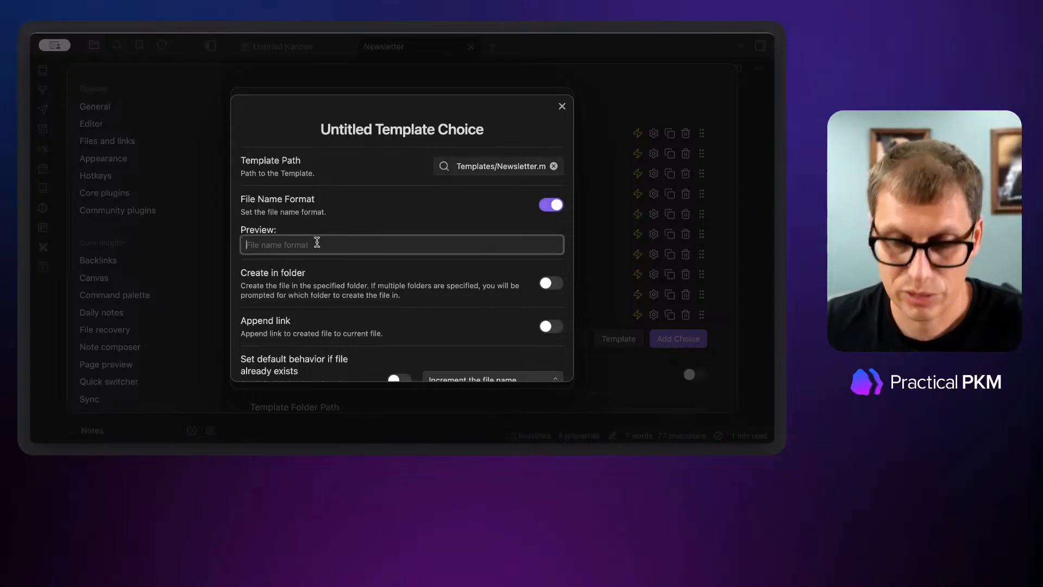
type("{{")
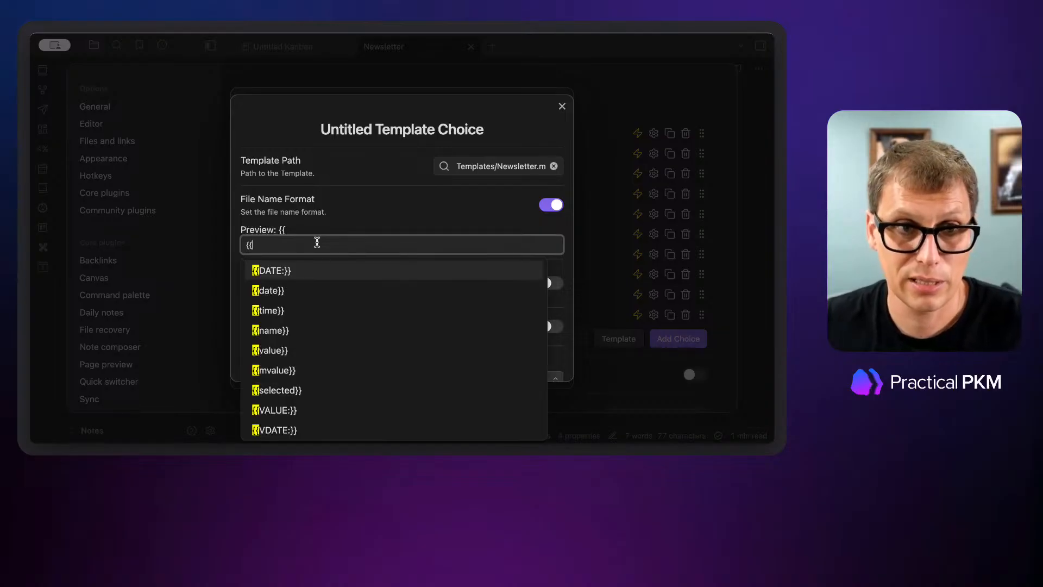
type("VALUE:")
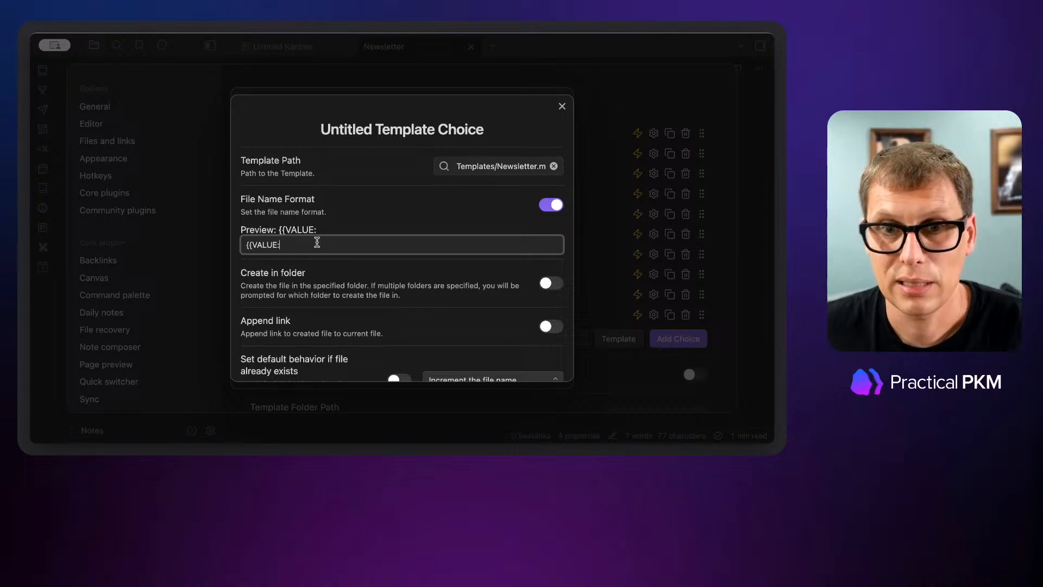
type("What's th")
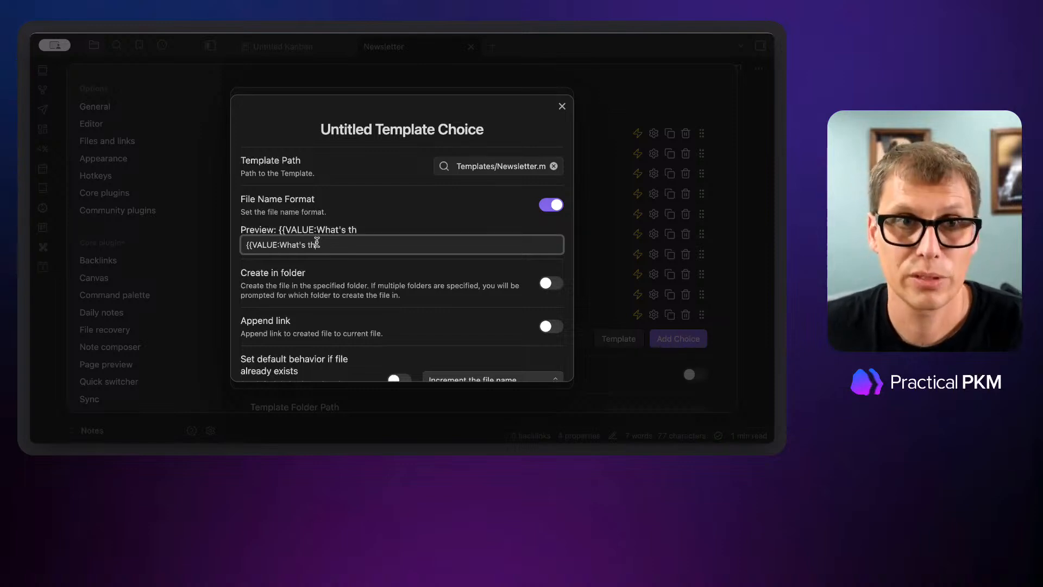
type("e big idea?")
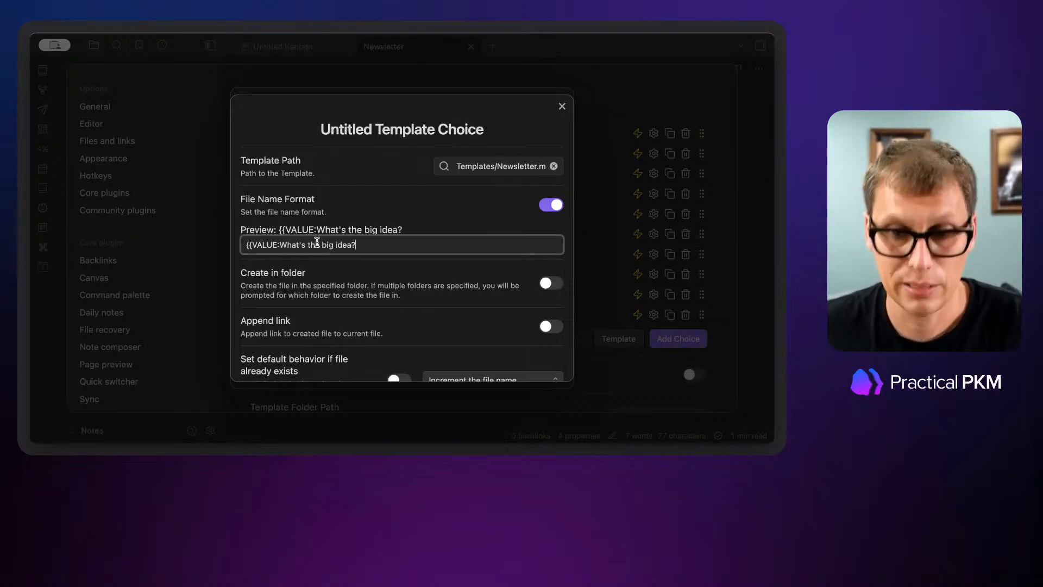
type("}}")
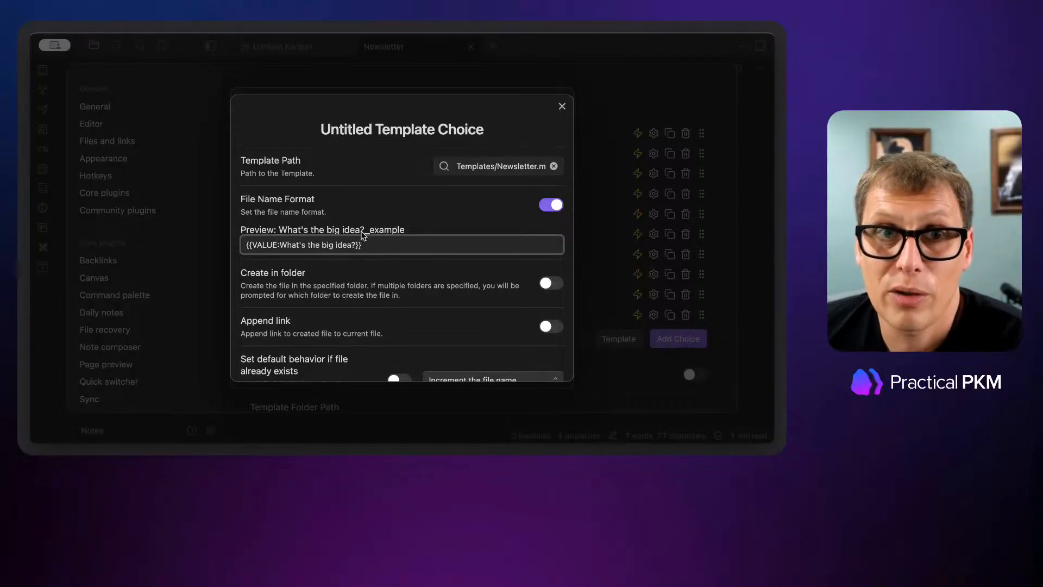
Step: Enable creating the file in a specified folder and add Newsletters as the destination folder
left_click(548, 281)
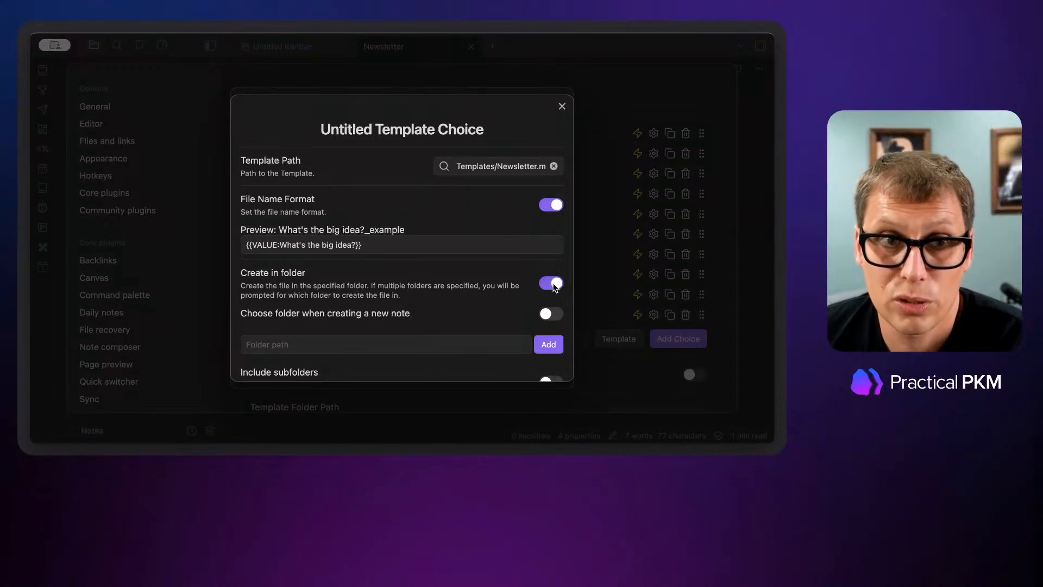
scroll(551, 286, "down", 2)
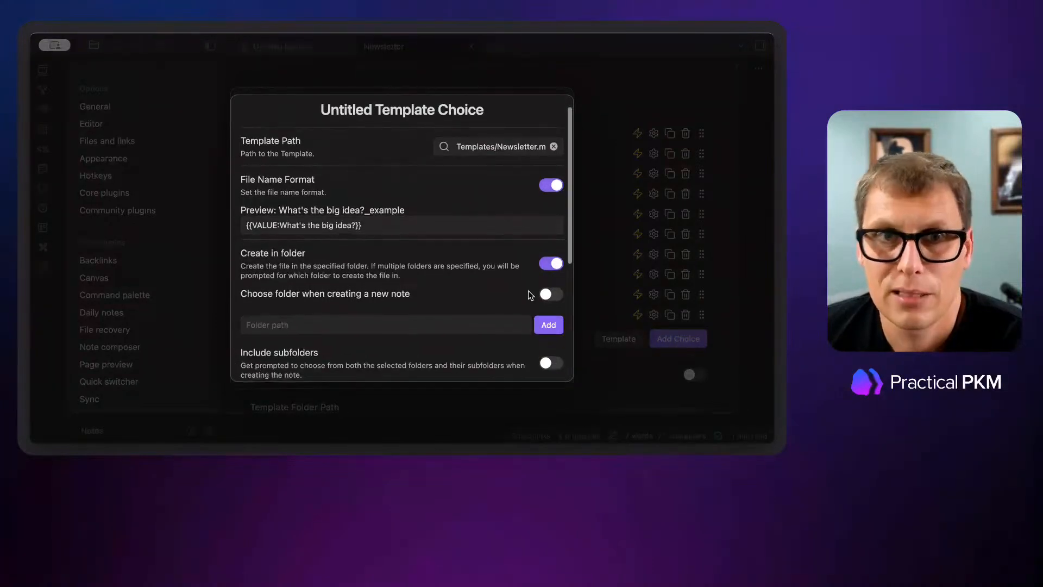
left_click(364, 315)
type("Newsl")
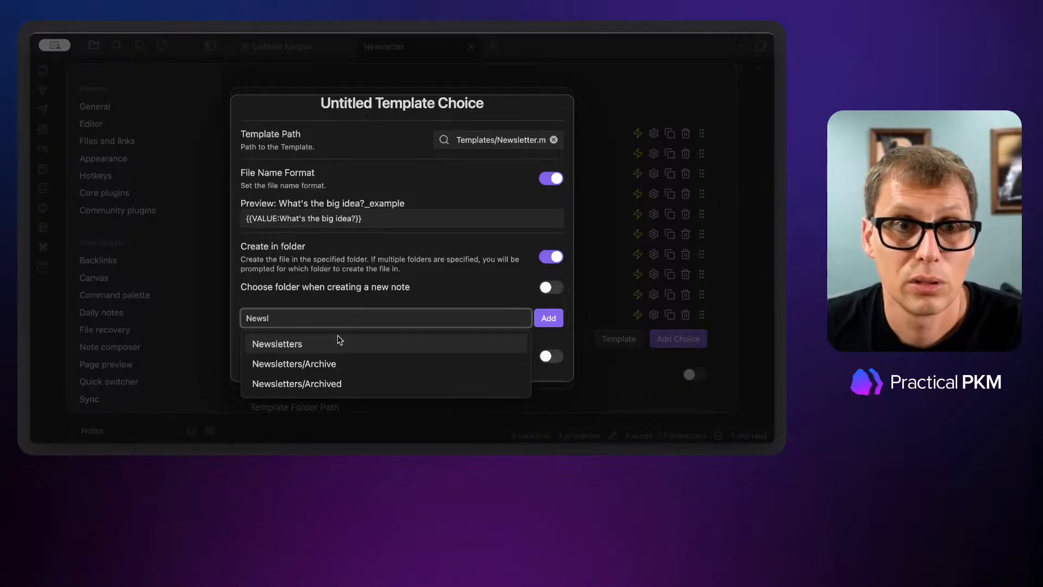
left_click(319, 342)
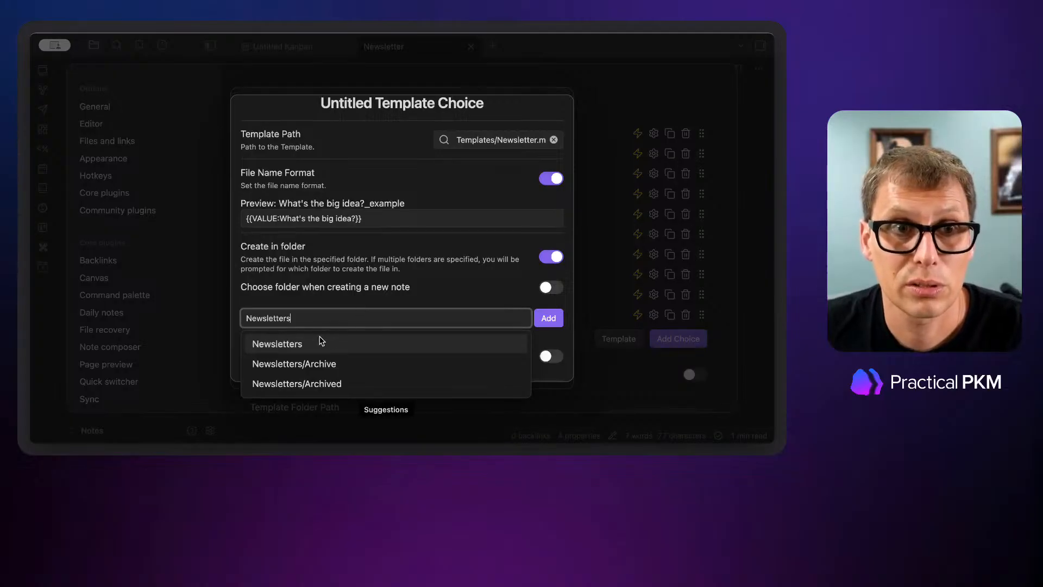
left_click(553, 315)
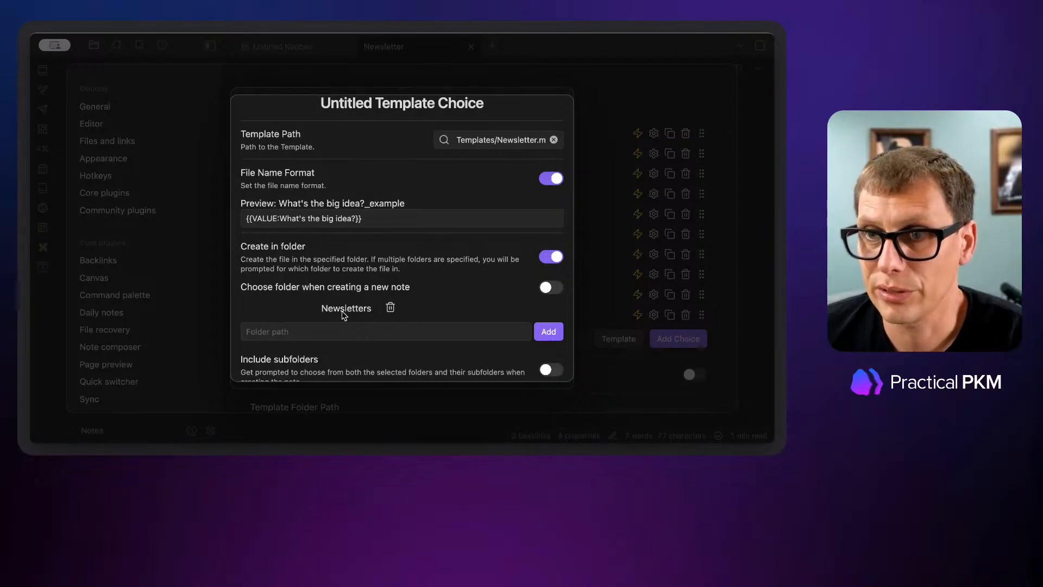
Step: Rename the template choice to "Create the file" and close its settings to return to the Demo macro
scroll(341, 311, "down", 5)
scroll(341, 312, "down", 4)
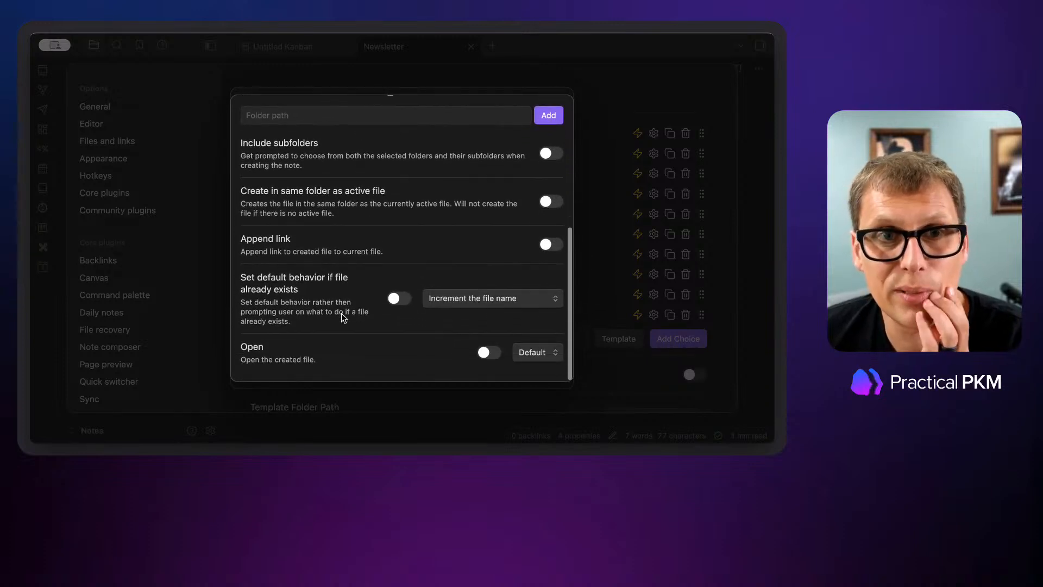
scroll(343, 317, "up", 10)
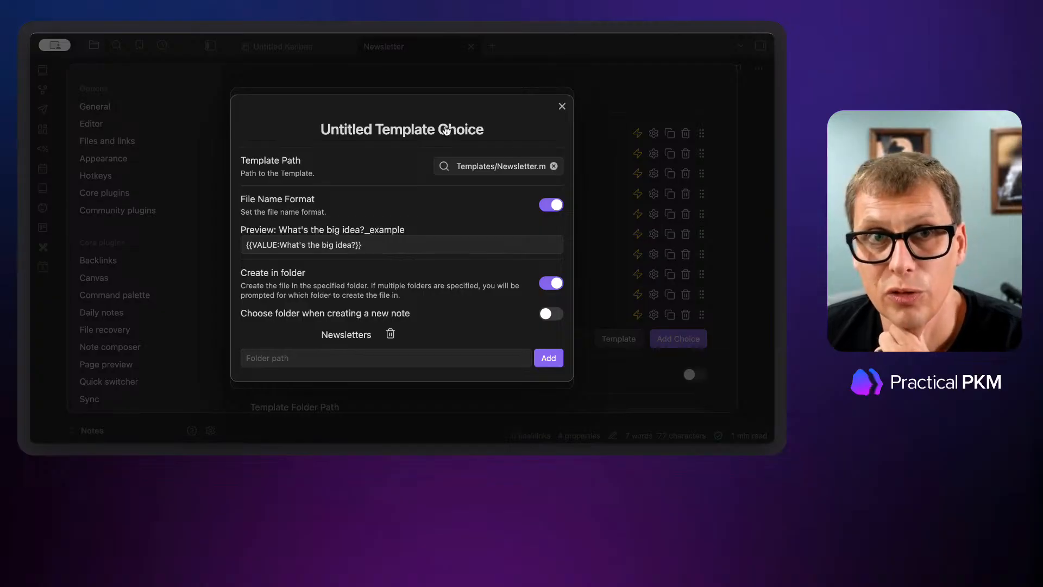
left_click(424, 133)
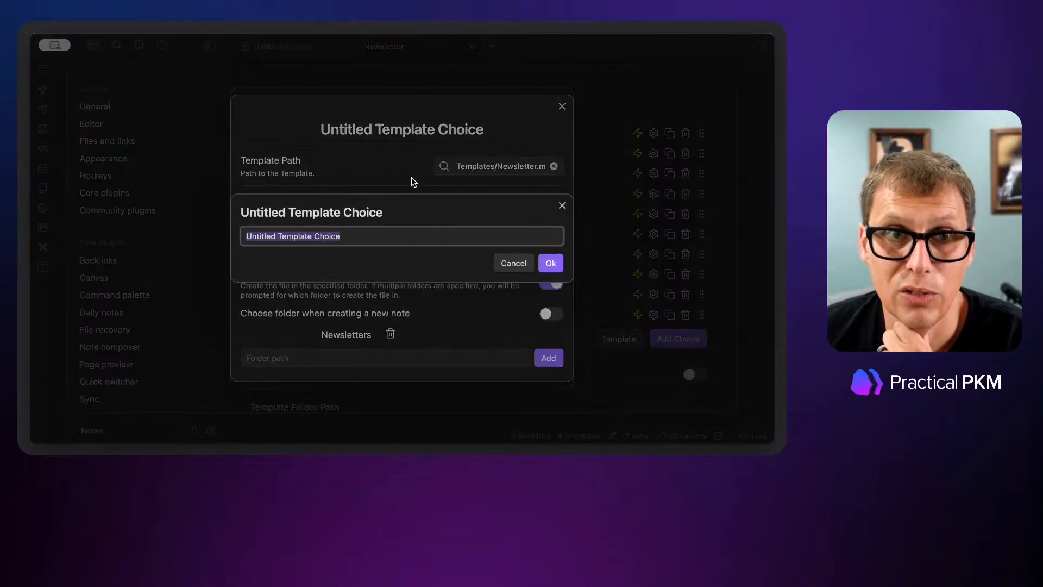
type("Create the file")
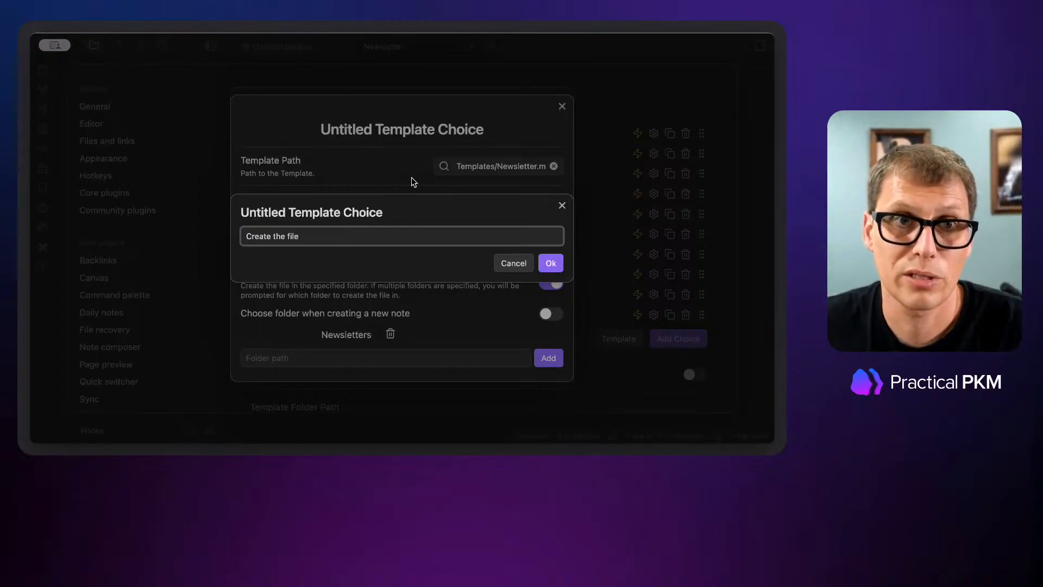
left_click(550, 263)
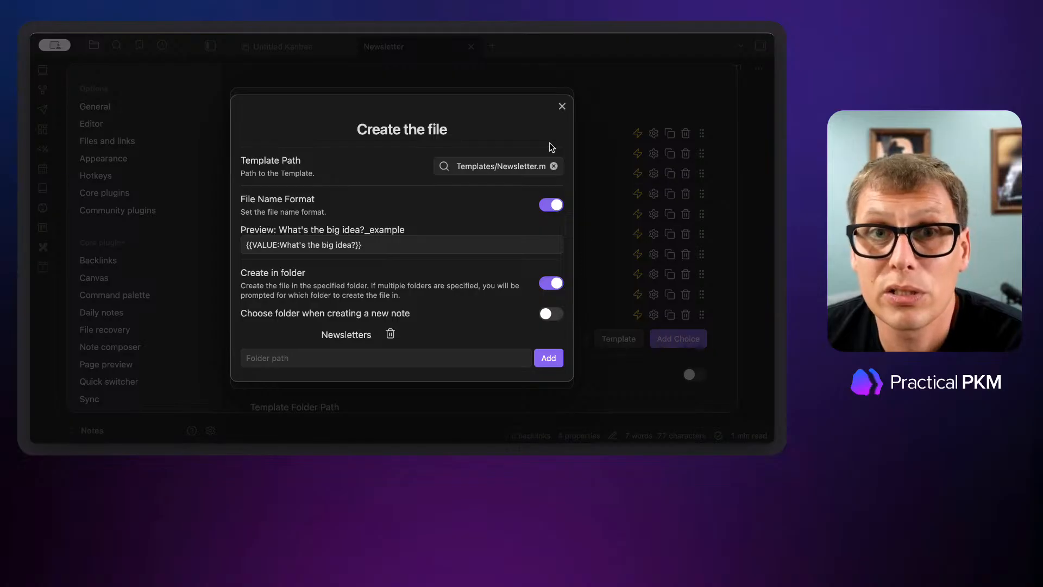
left_click(562, 107)
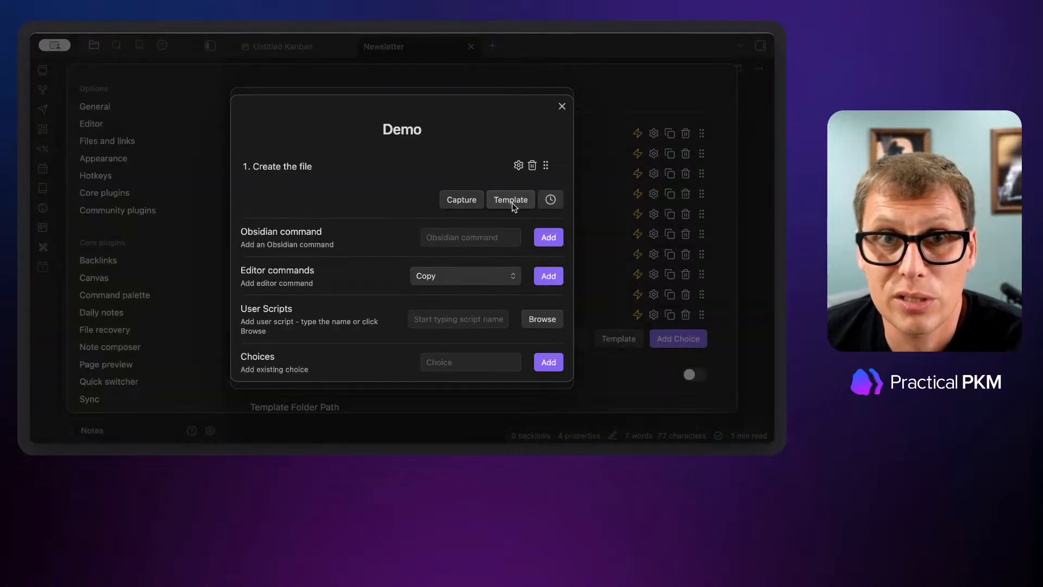
Step: Add a capture choice to the Demo macro and set its capture target to Untitled Kanban.md
left_click(462, 199)
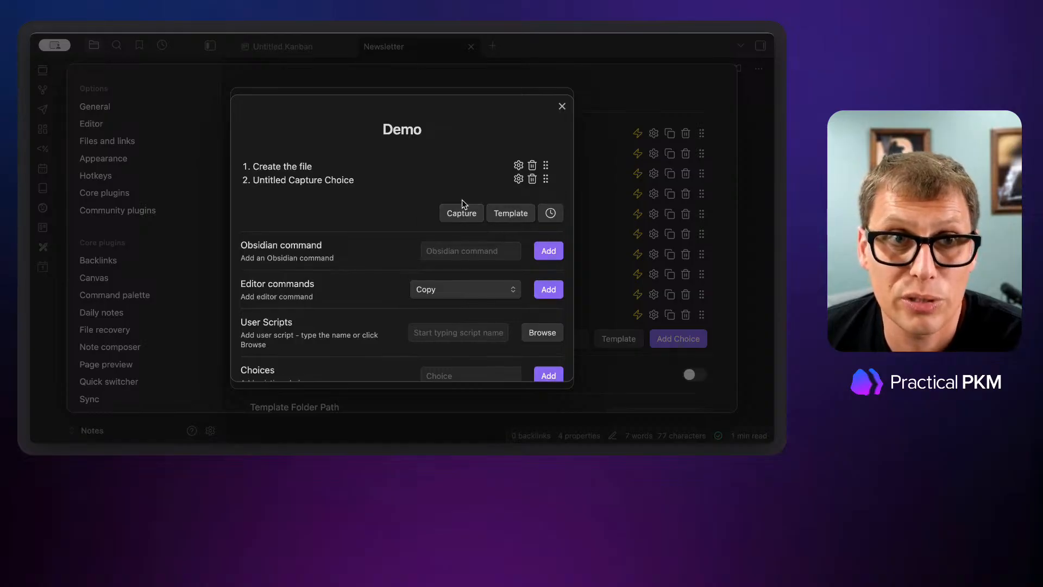
left_click(519, 180)
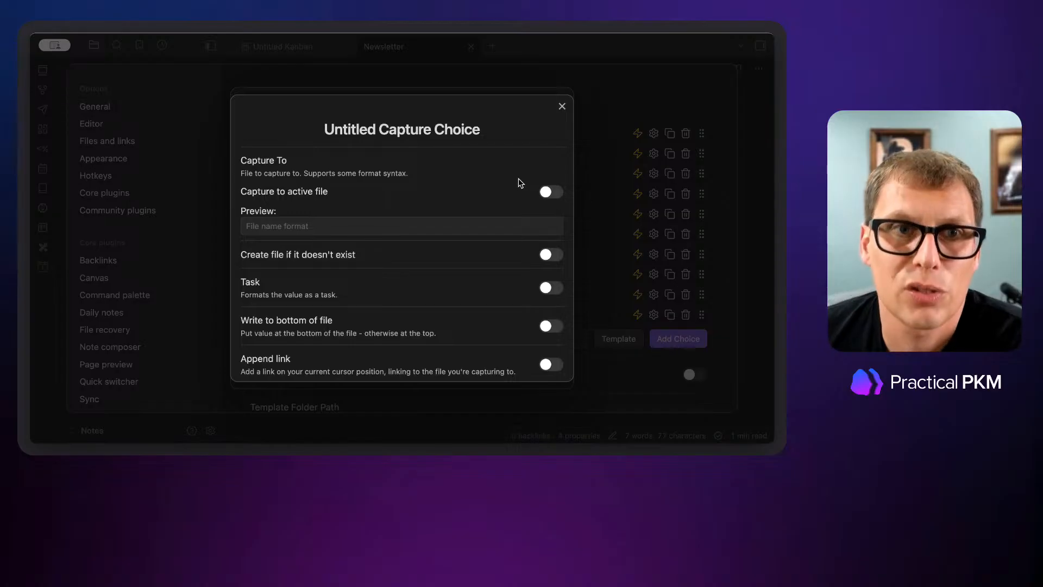
left_click(451, 225)
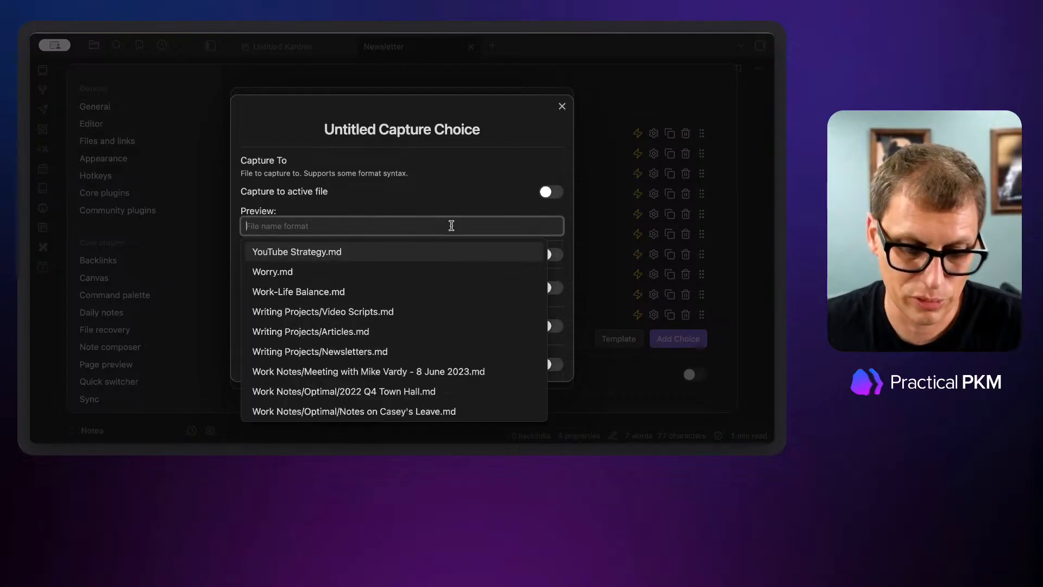
type("Untitl")
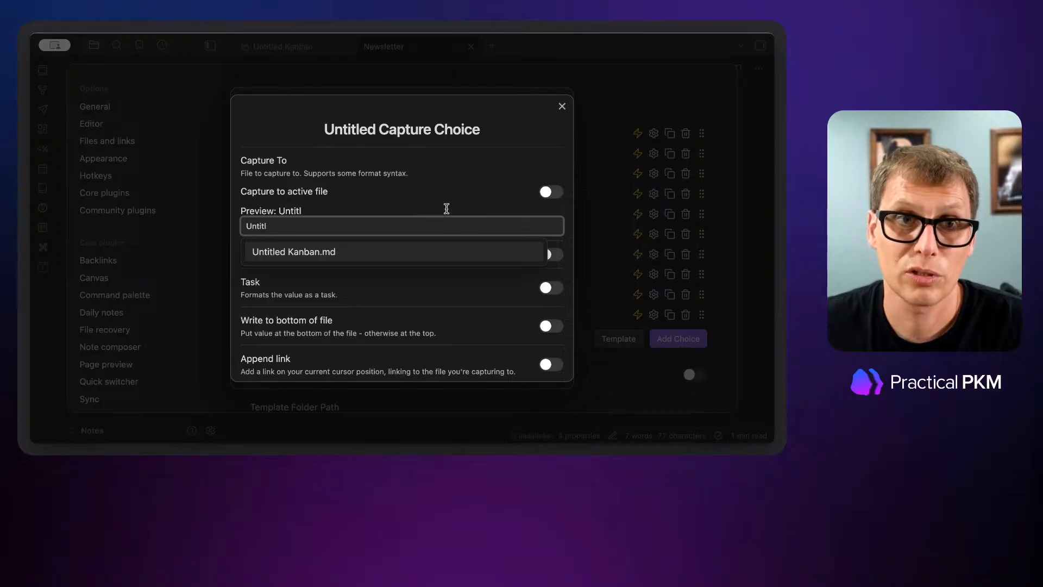
left_click(451, 251)
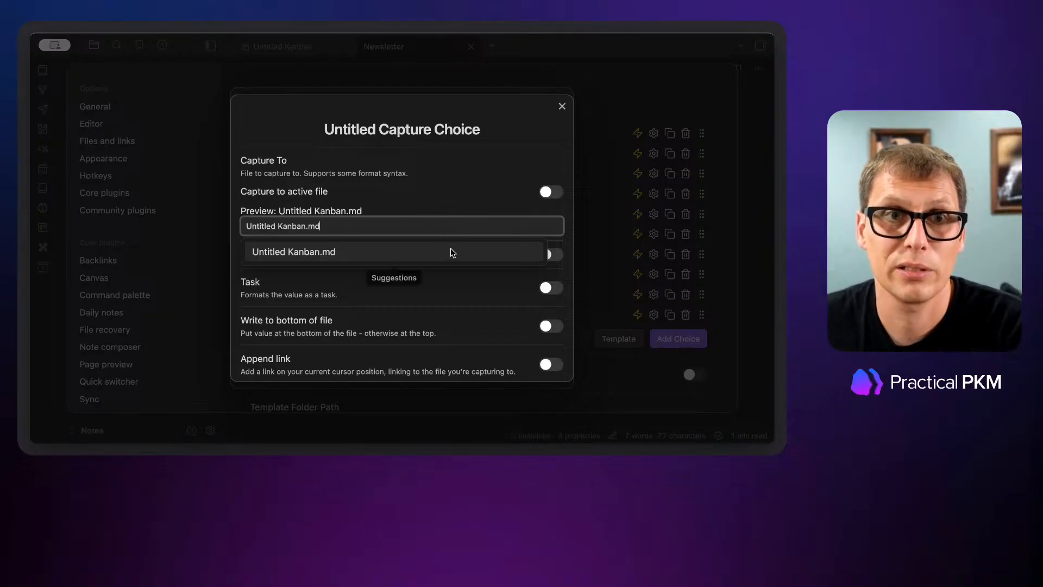
left_click(461, 210)
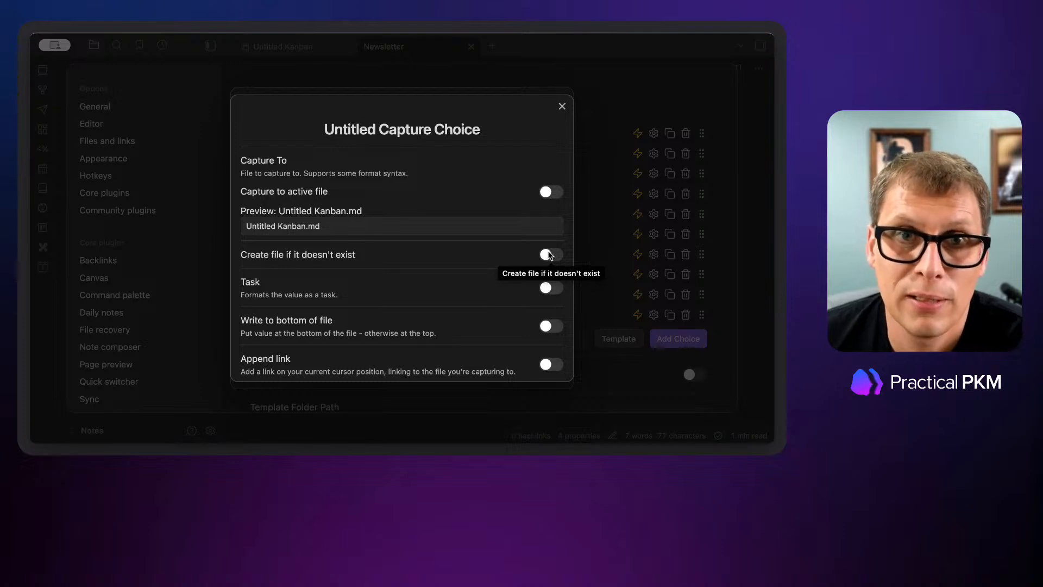
Step: Format the captured value as a task and have it inserted after the line "## idea"
left_click(553, 289)
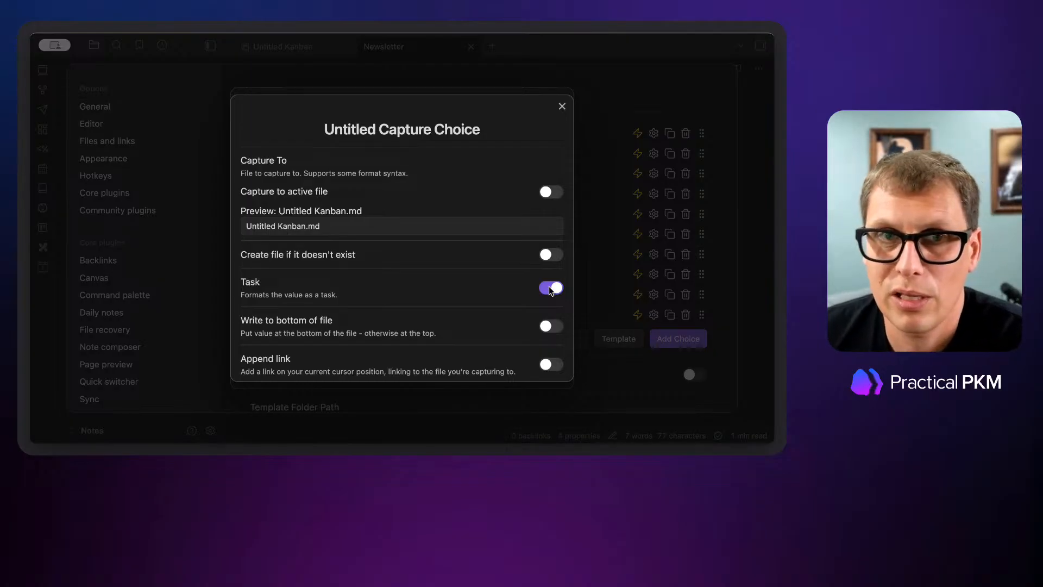
scroll(521, 286, "down", 3)
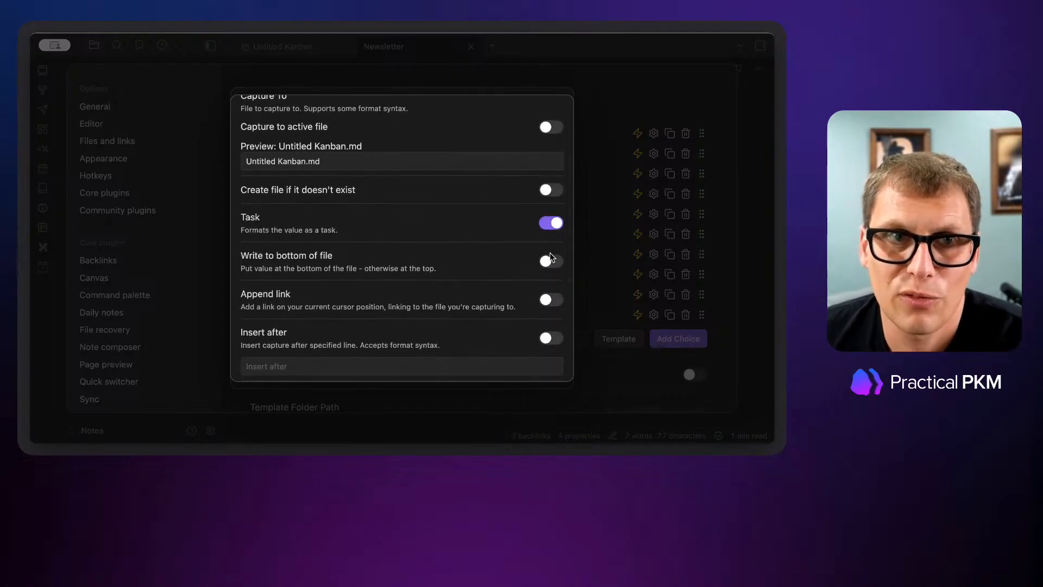
scroll(557, 298, "down", 2)
scroll(557, 297, "down", 1)
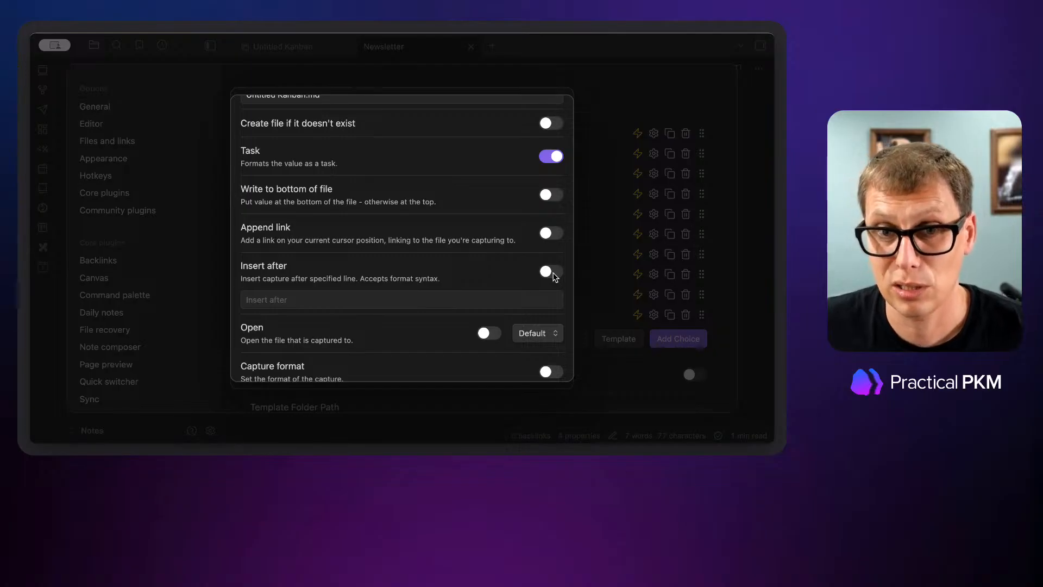
left_click(551, 271)
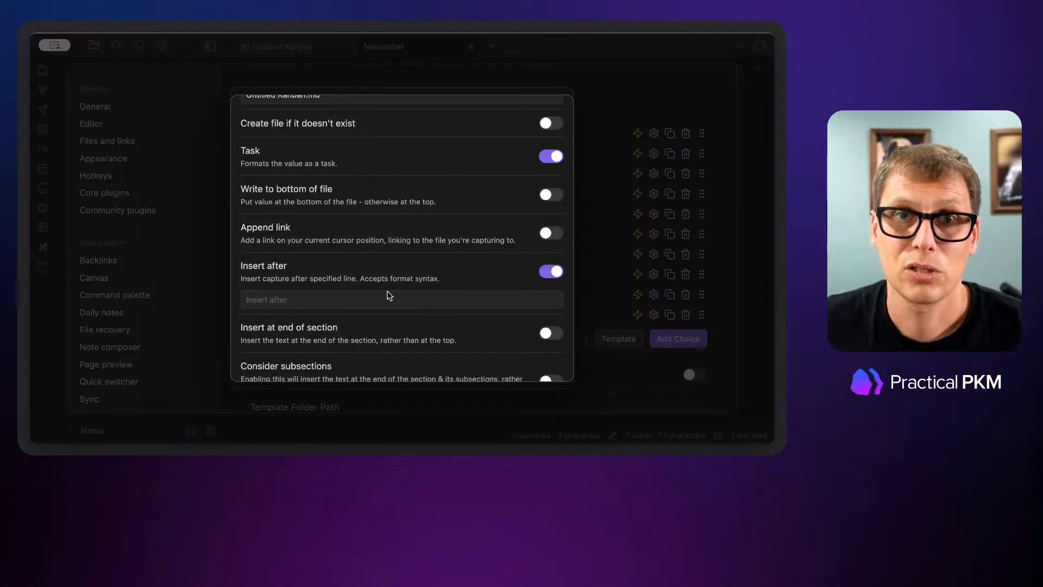
left_click(391, 298)
type("## ")
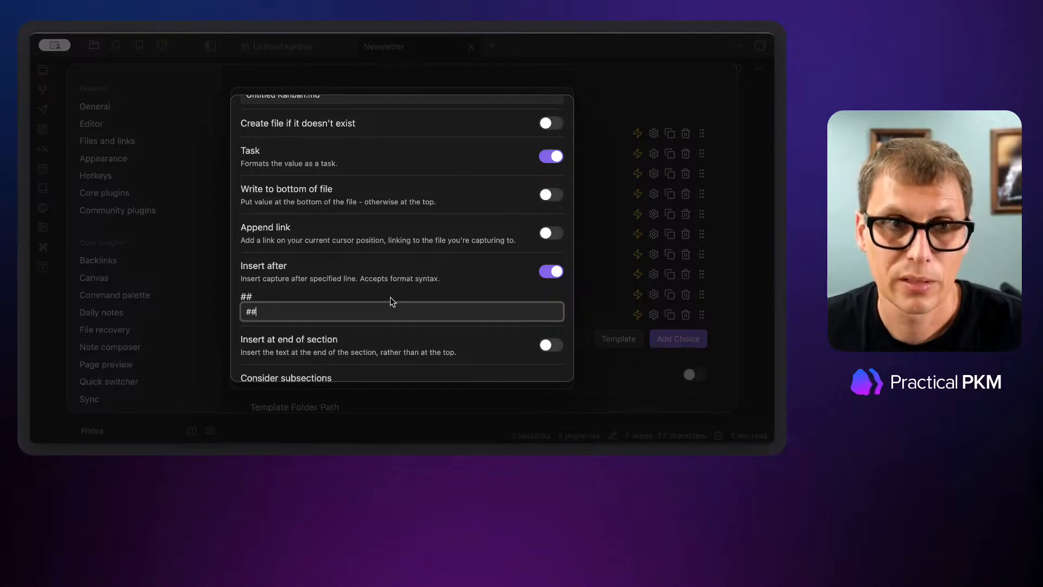
type("idea")
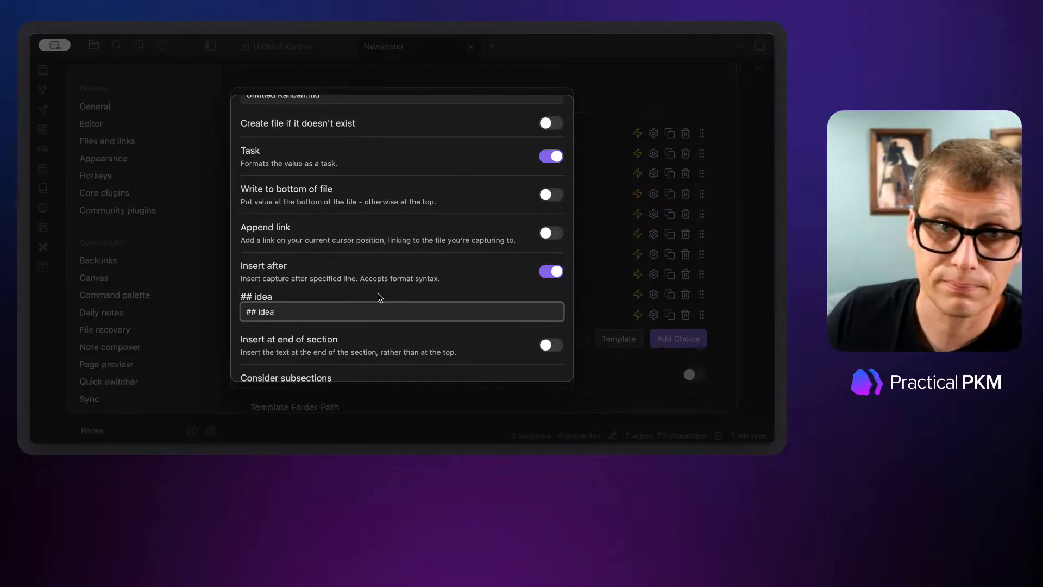
Step: Enable a custom capture format for the capture choice, begin it with "{{", and return to the Demo macro
scroll(377, 292, "down", 2)
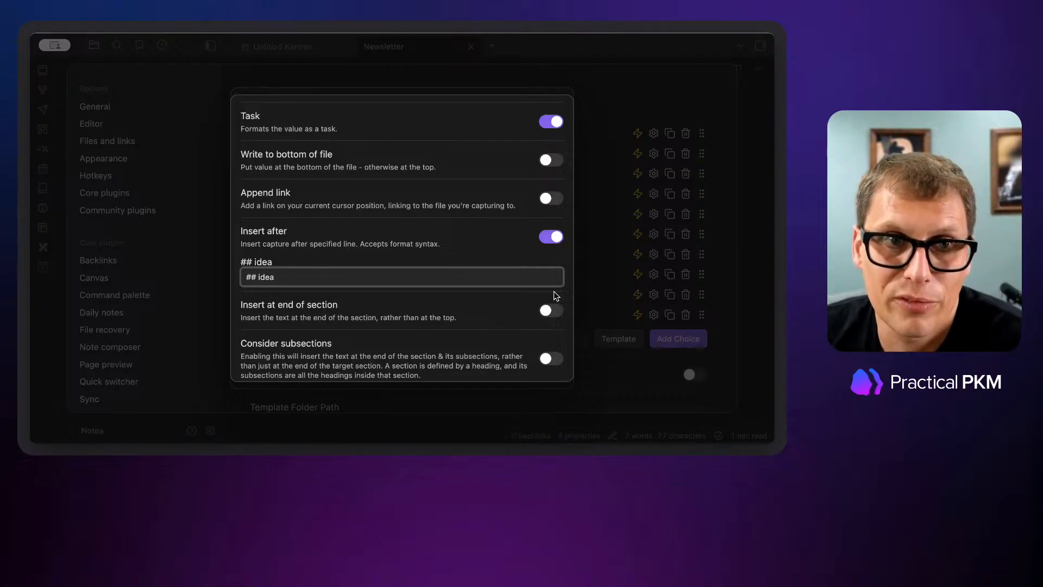
scroll(531, 317, "down", 3)
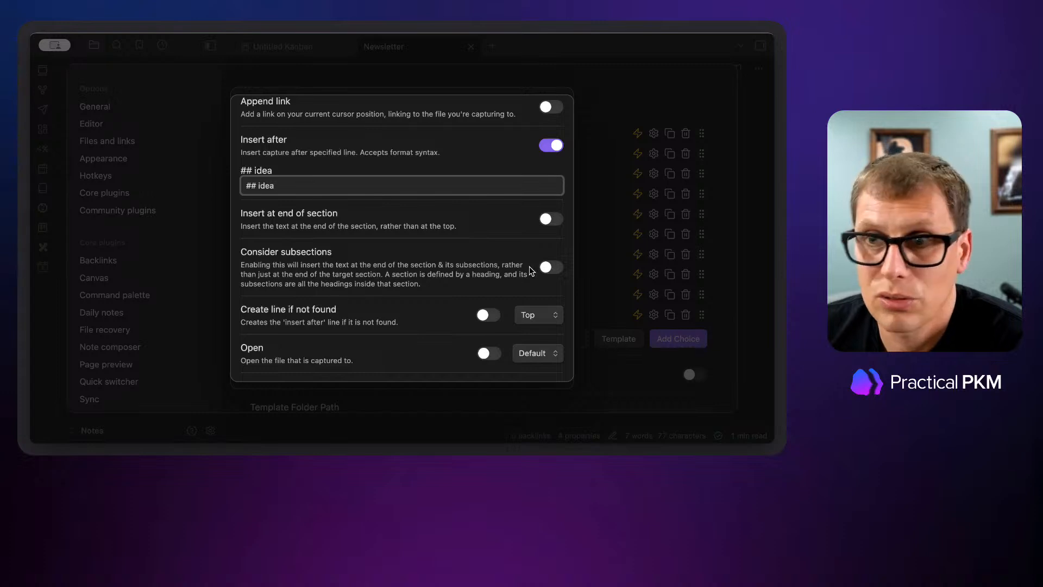
scroll(454, 312, "down", 3)
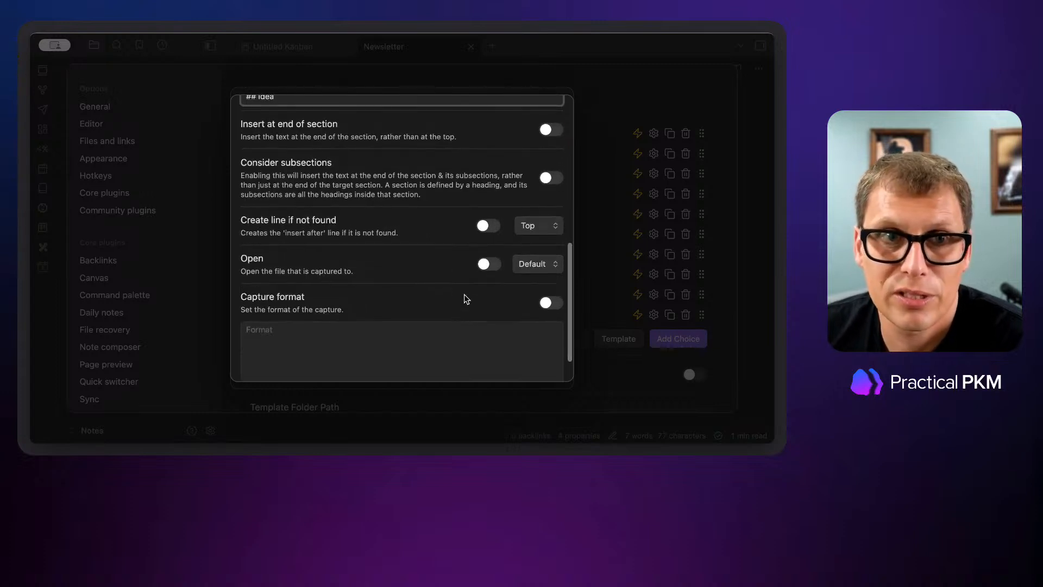
scroll(461, 296, "down", 2)
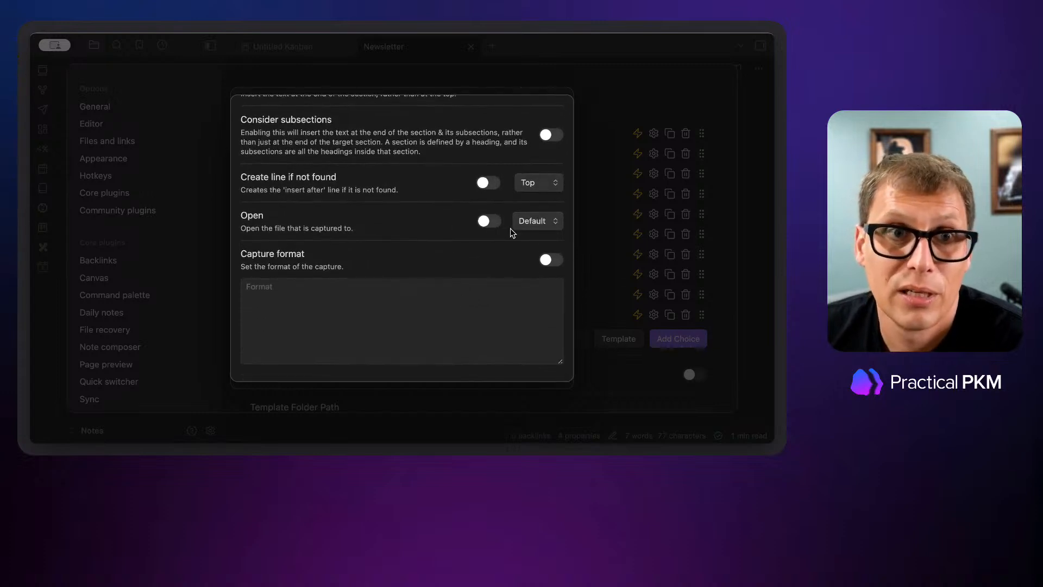
left_click(549, 259)
left_click(432, 308)
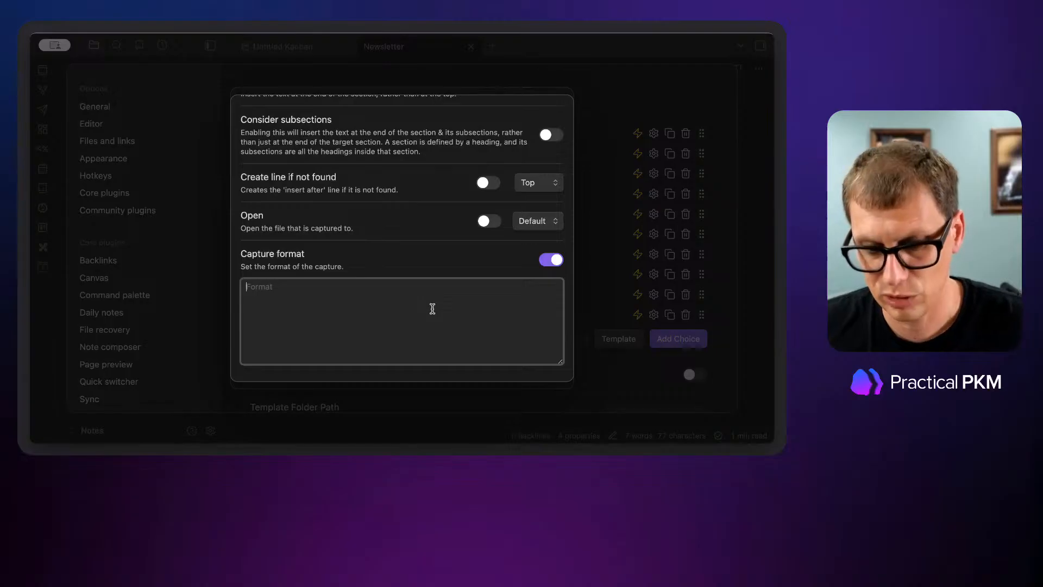
type("{{")
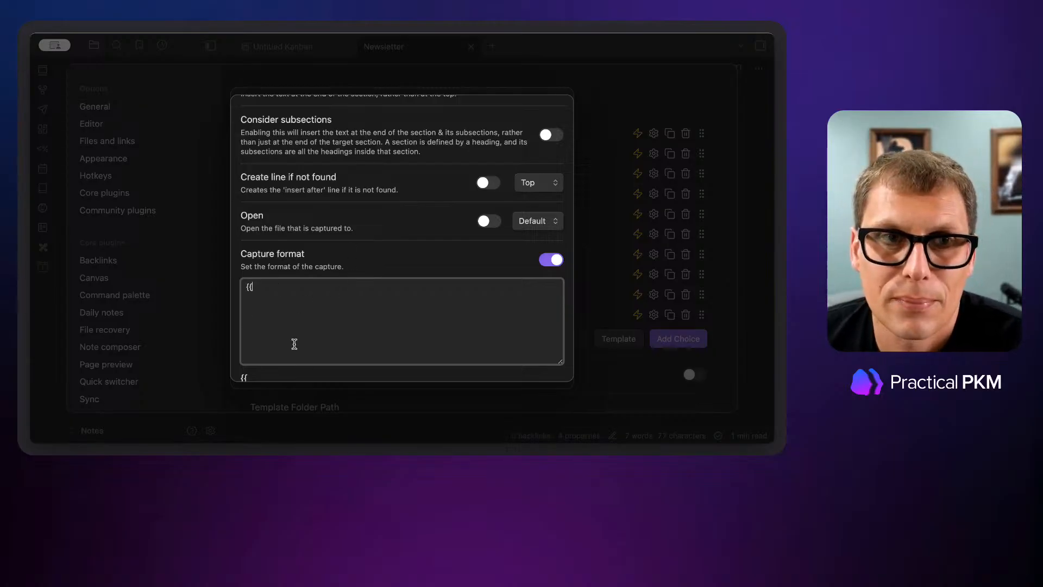
scroll(249, 345, "down", 1)
scroll(256, 334, "up", 5)
scroll(259, 324, "down", 3)
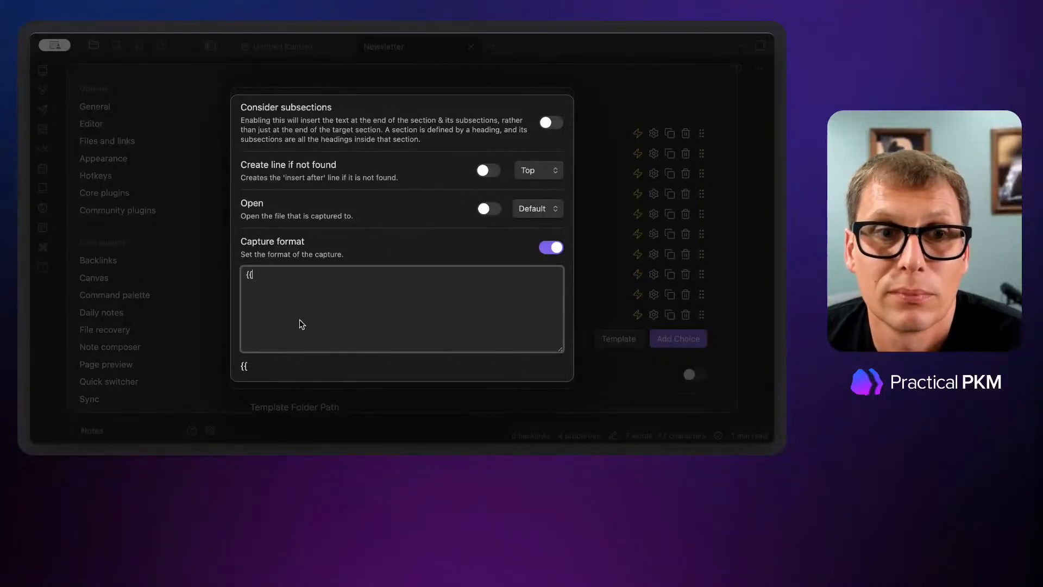
key("Escape")
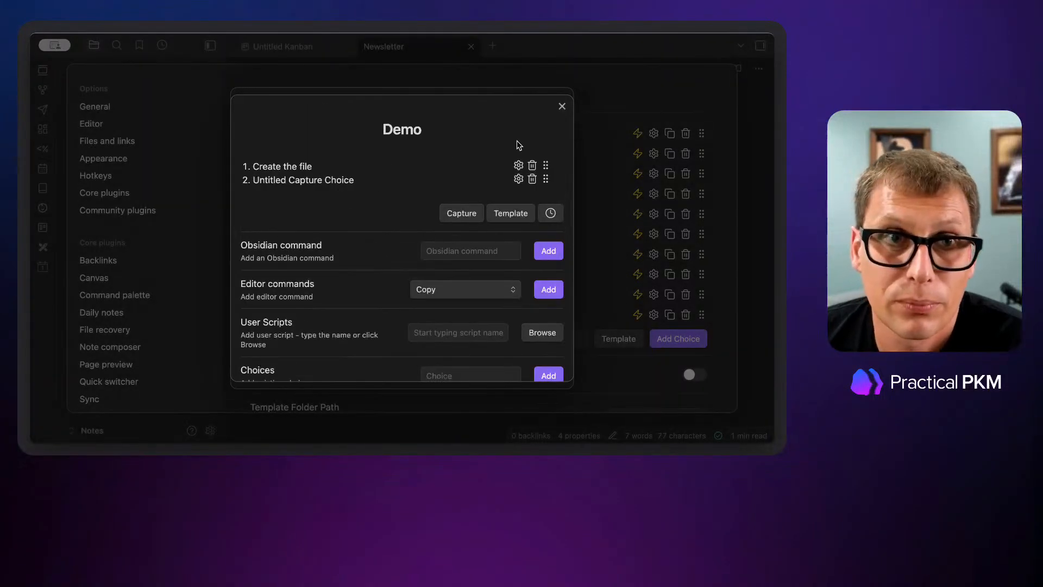
Step: Reopen the untitled capture choice and set its capture format to "[[{{VALUE:What's the big idea?}}]]"
left_click(518, 178)
scroll(467, 226, "down", 10)
left_click(330, 278)
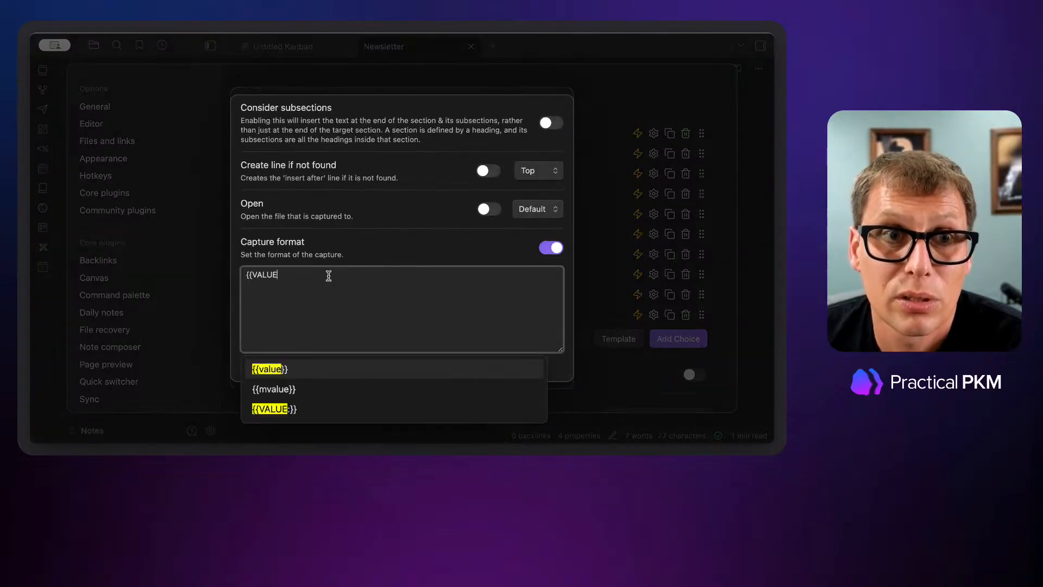
type("{{VALUE:")
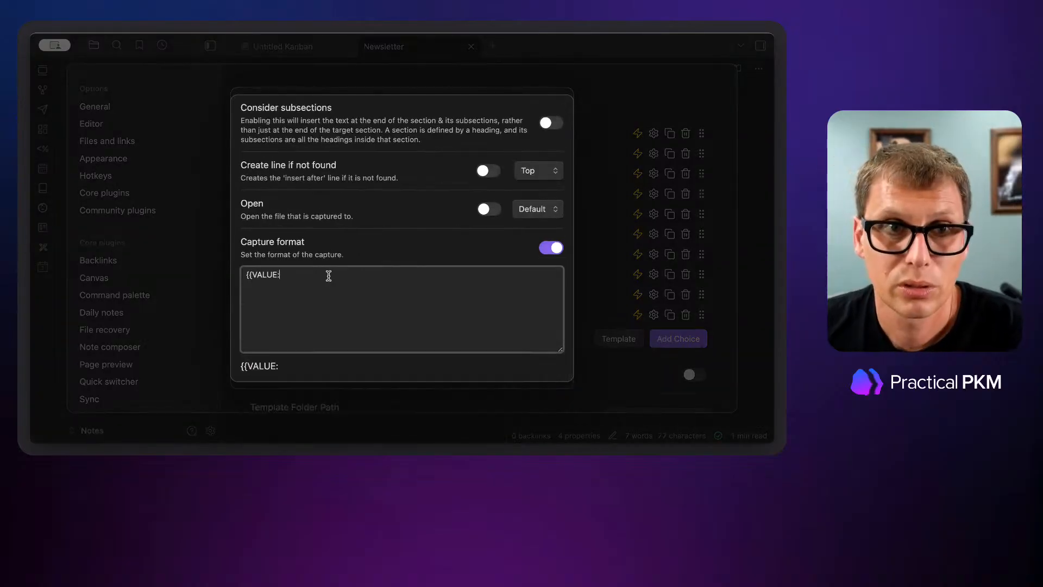
type("What's the big idea")
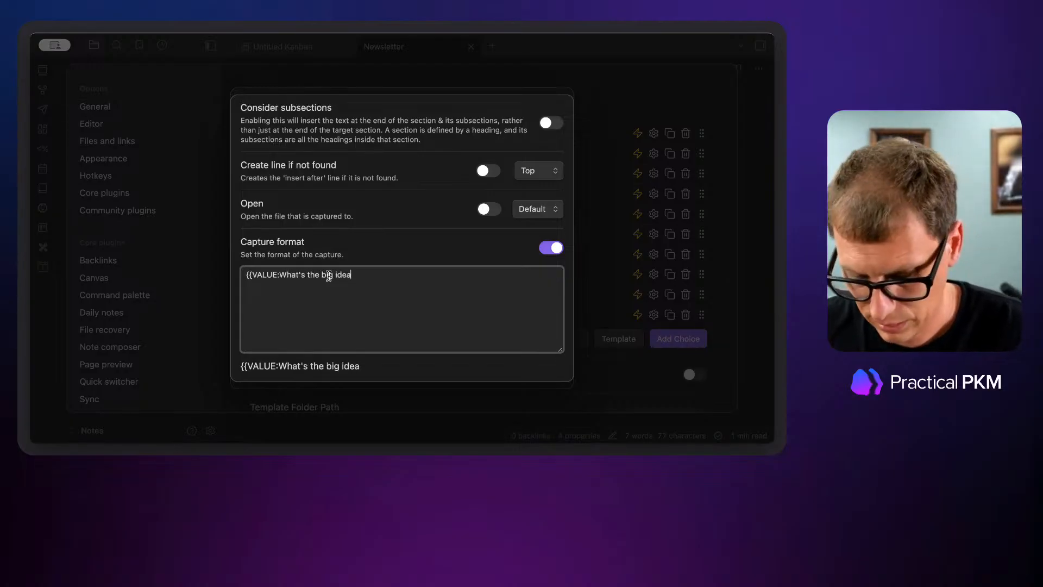
type("?}}")
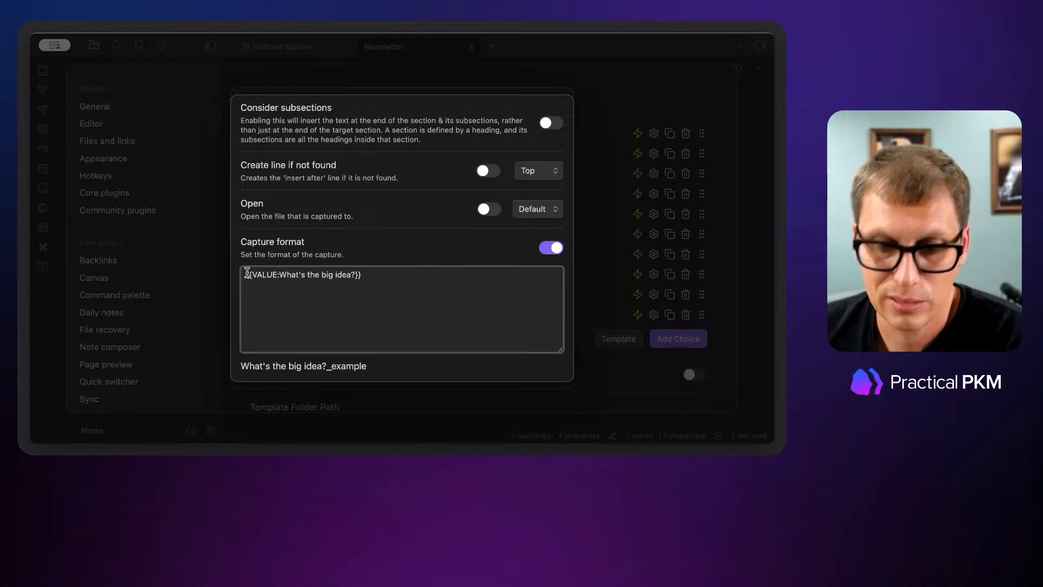
type("[[")
type("]]")
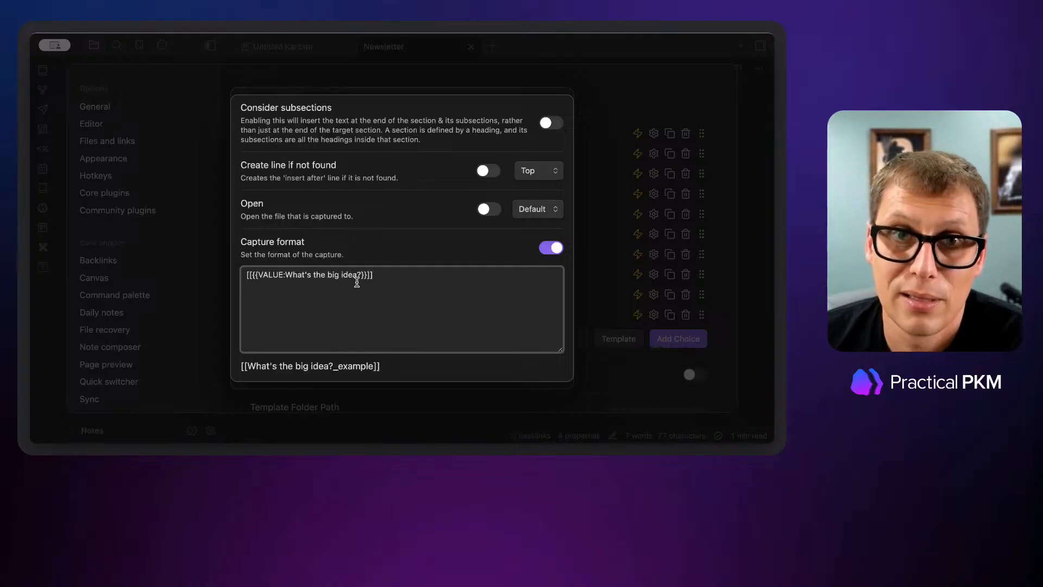
Step: Rename the capture choice to "Create the Task" and close the macro dialogs to return to the QuickAdd settings
scroll(372, 221, "up", 10)
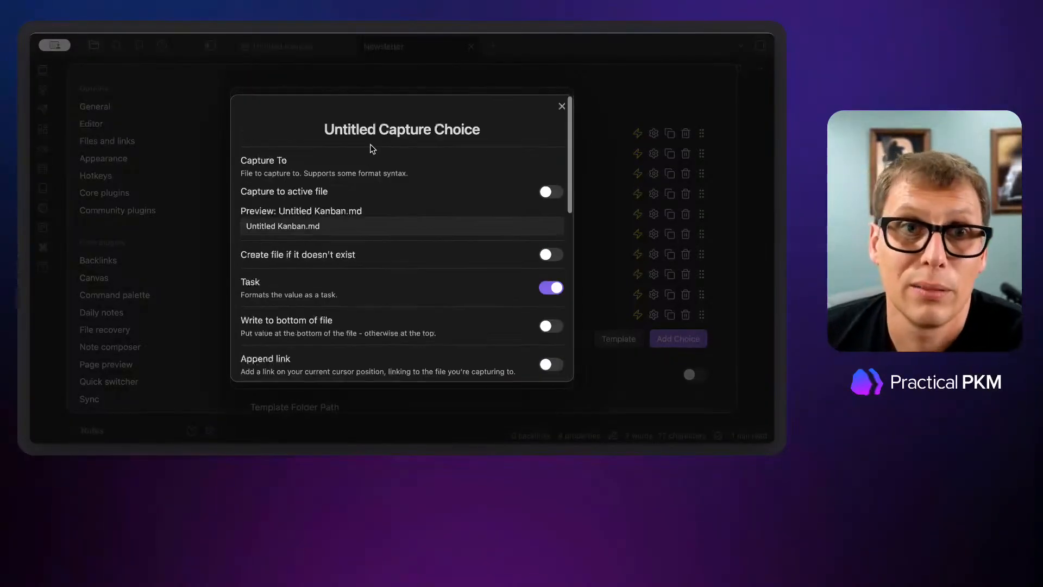
left_click(405, 135)
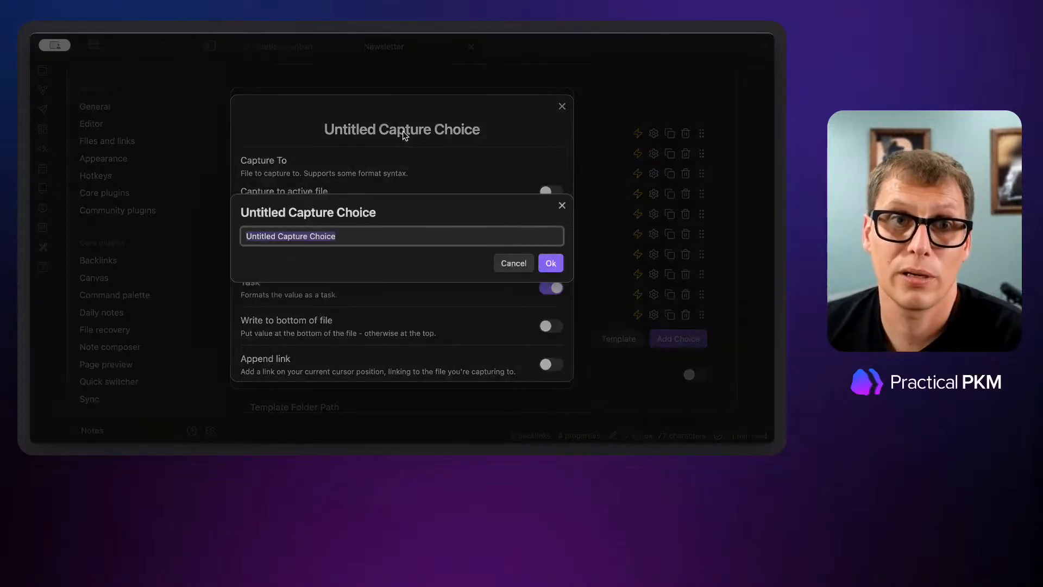
type("C")
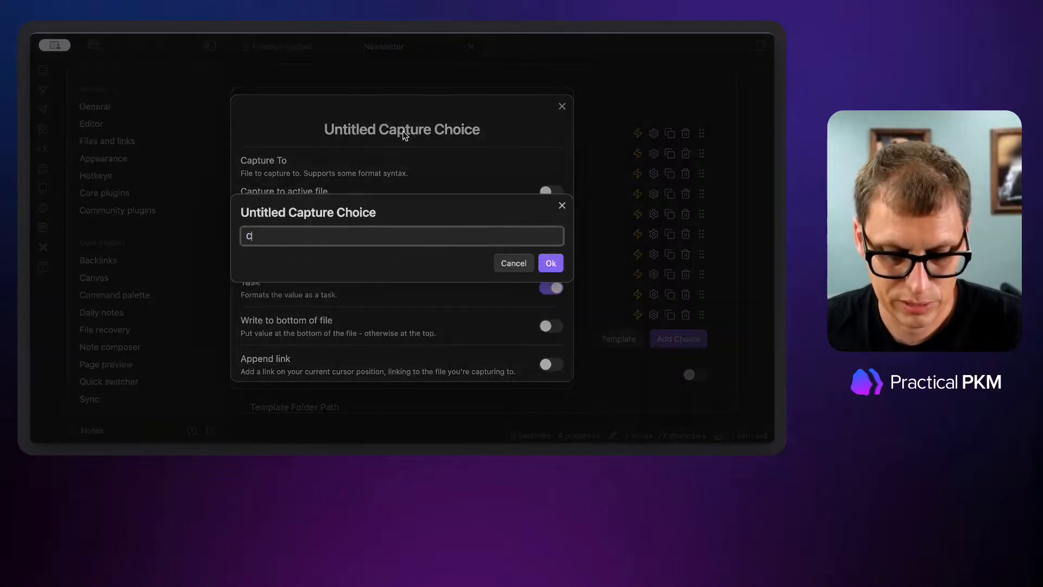
type("reate the Task")
left_click(550, 262)
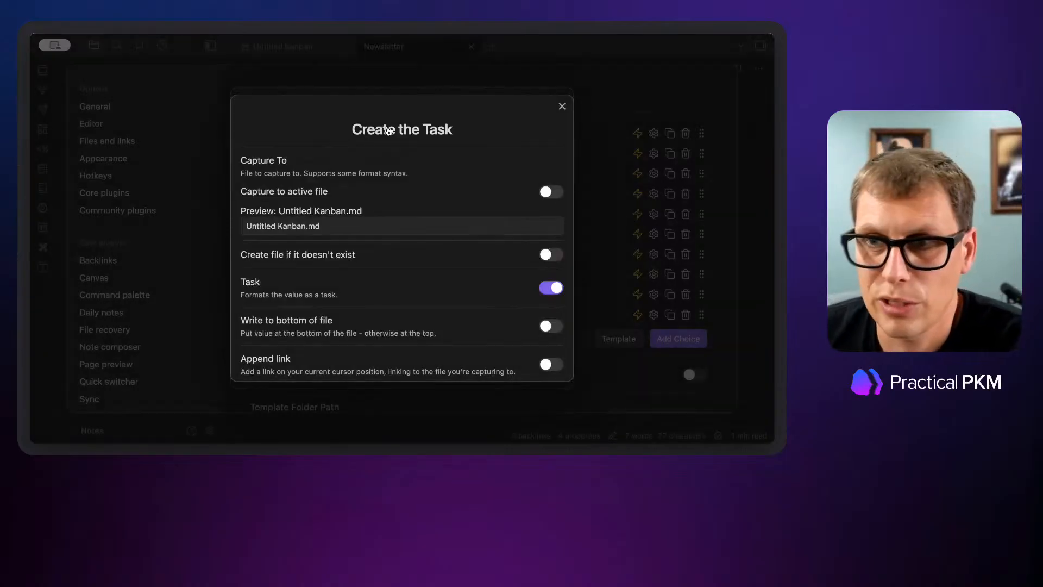
left_click(561, 107)
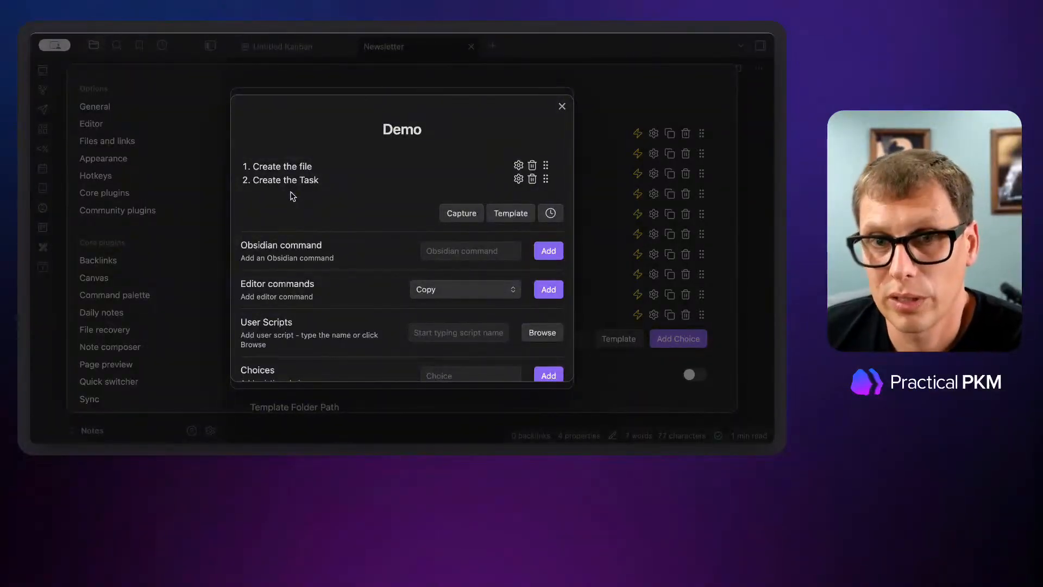
left_click(562, 107)
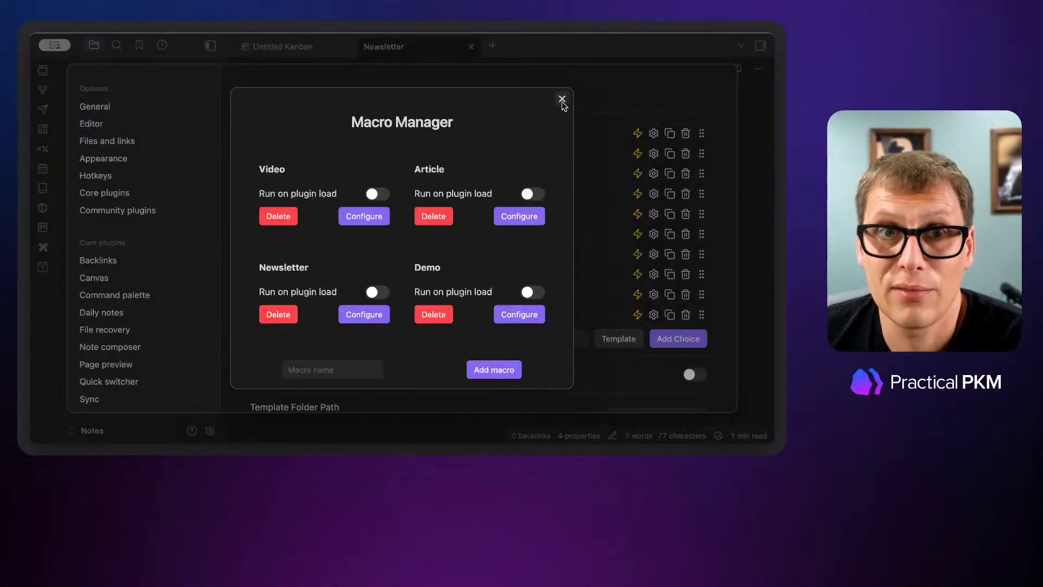
left_click(561, 100)
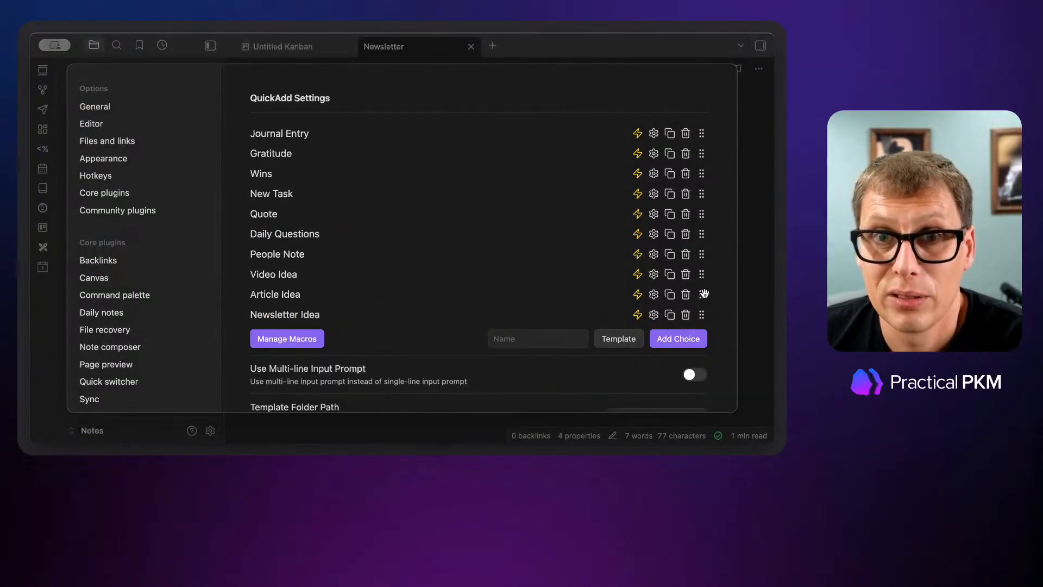
Step: Add a QuickAdd choice of type Macro named "Demo Idea" and close the settings
left_click(619, 338)
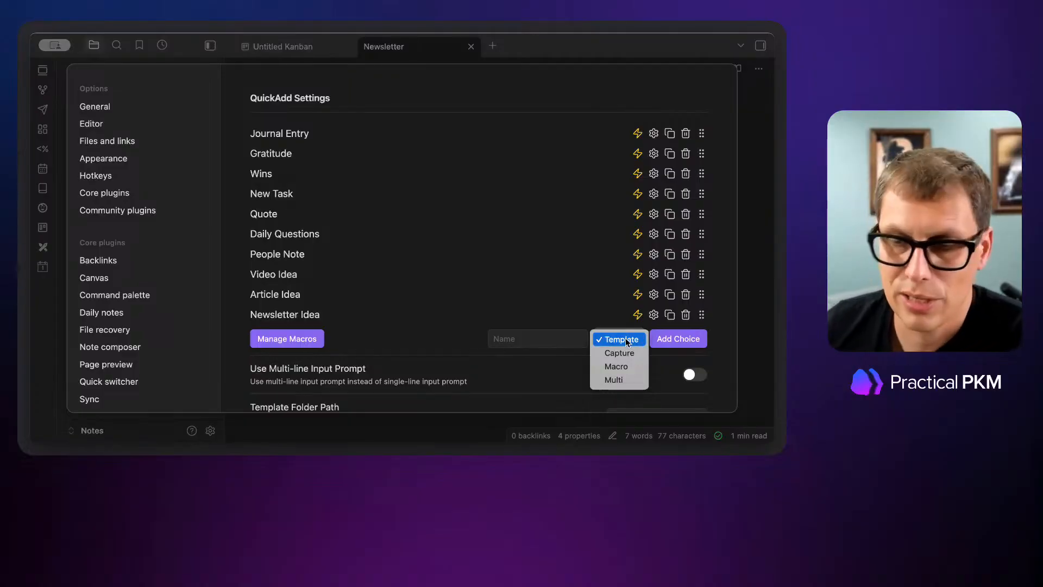
left_click(619, 380)
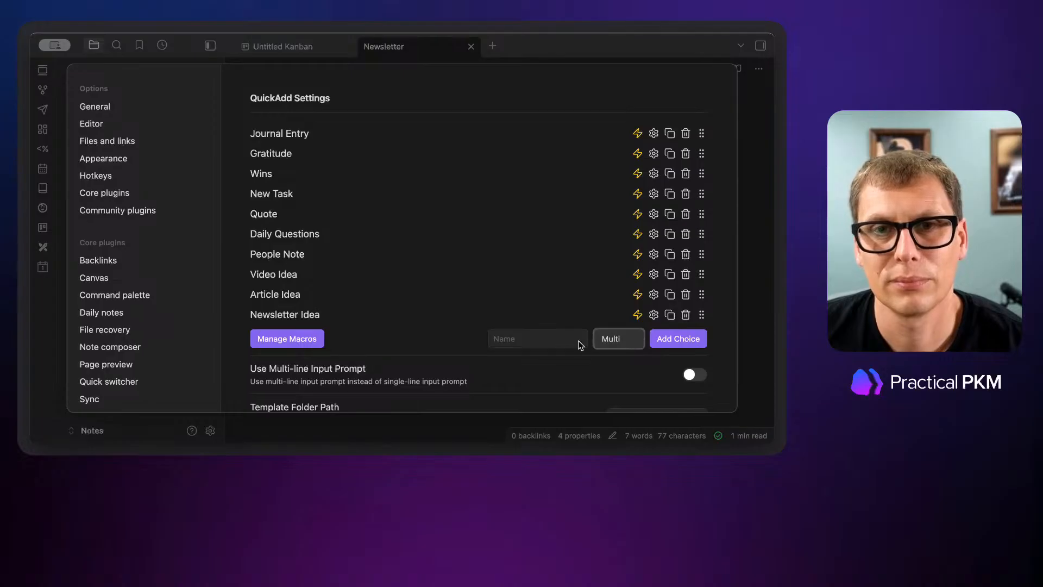
left_click(612, 340)
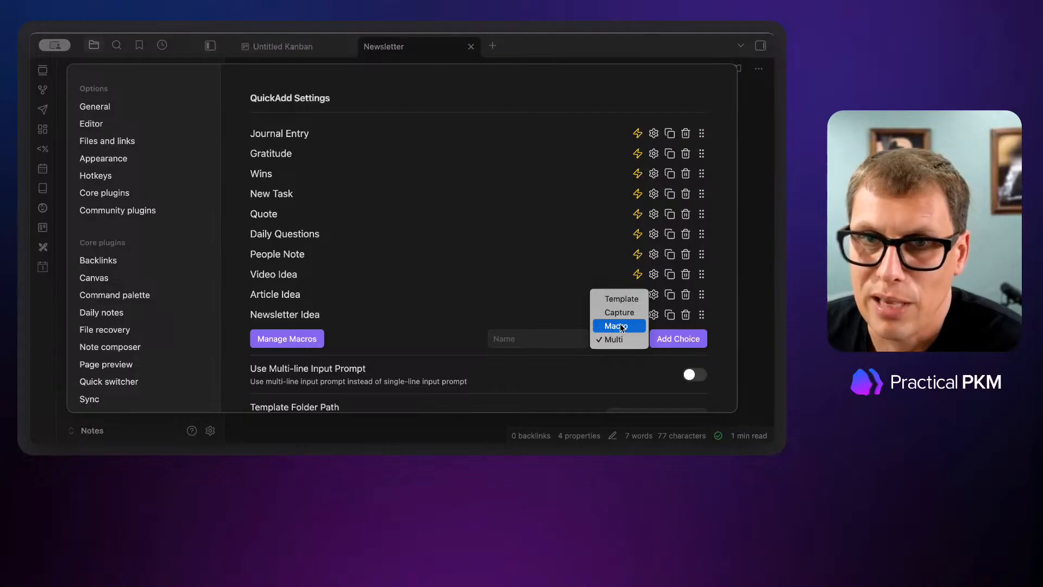
left_click(620, 325)
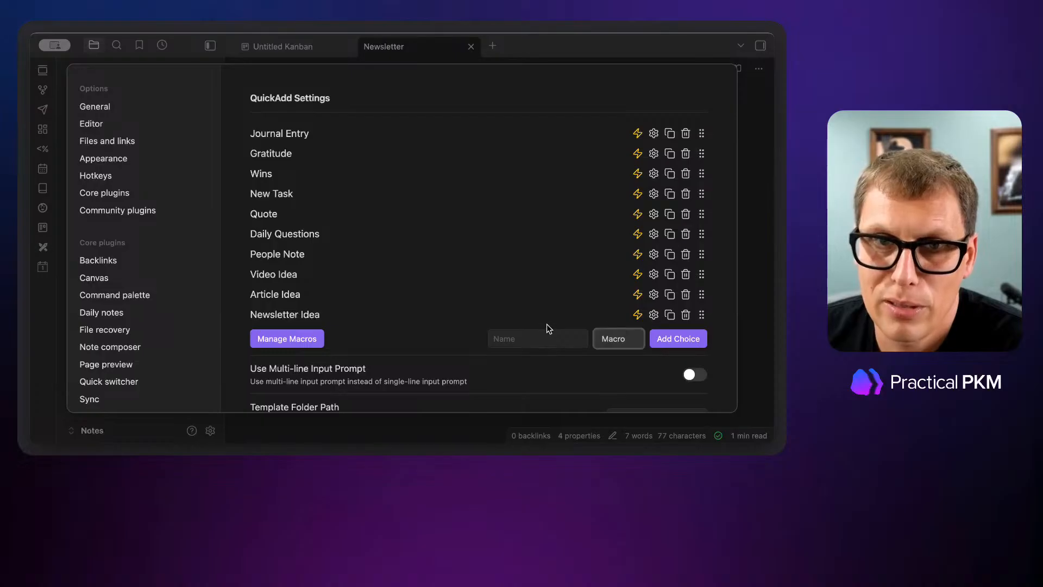
left_click(540, 337)
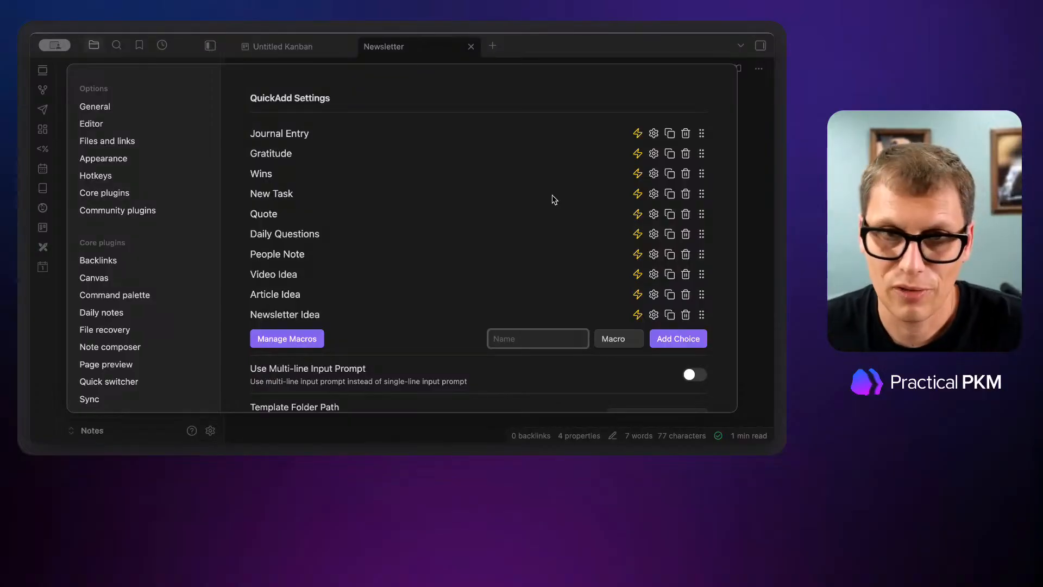
type("Demo Idea")
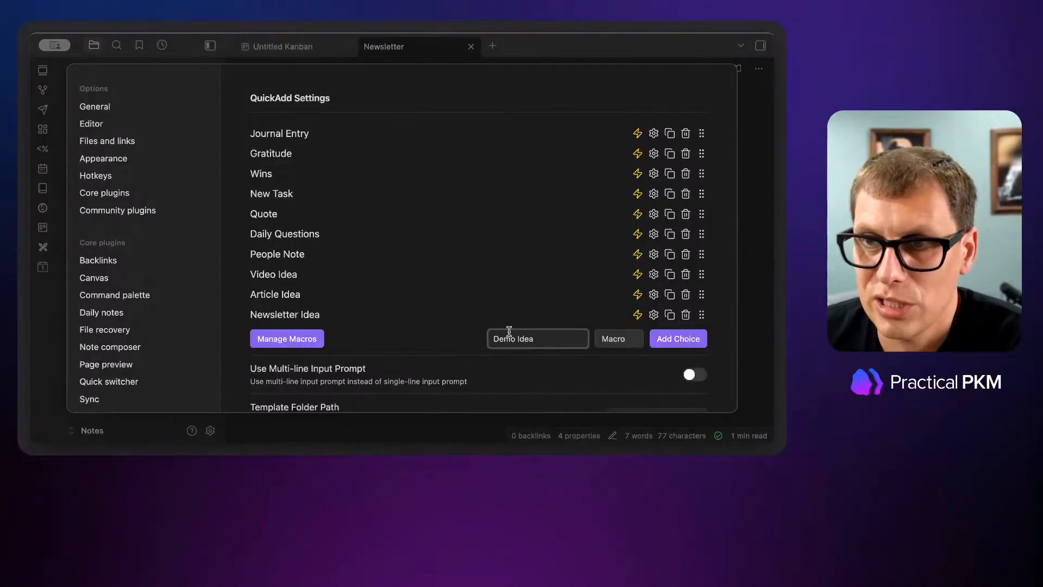
left_click(677, 339)
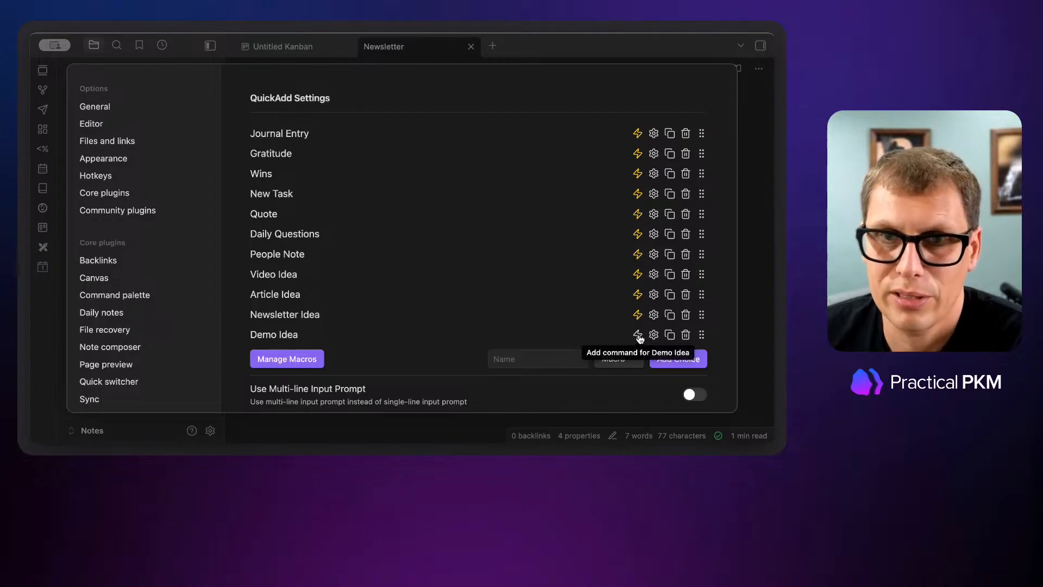
left_click(757, 207)
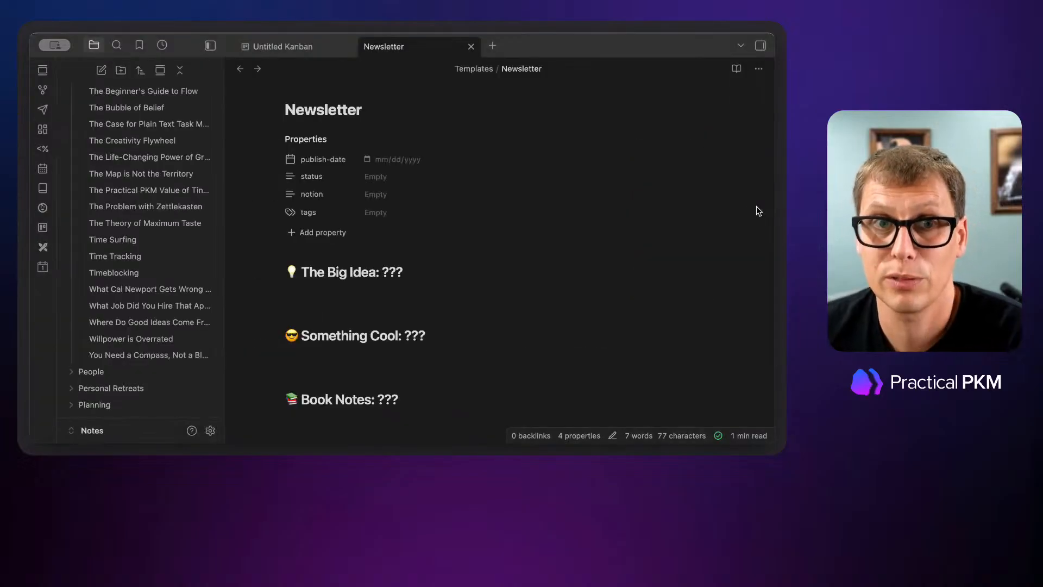
Step: Run the QuickAdd: Run QuickAdd command to view the available choices, and close the list
key("super+p")
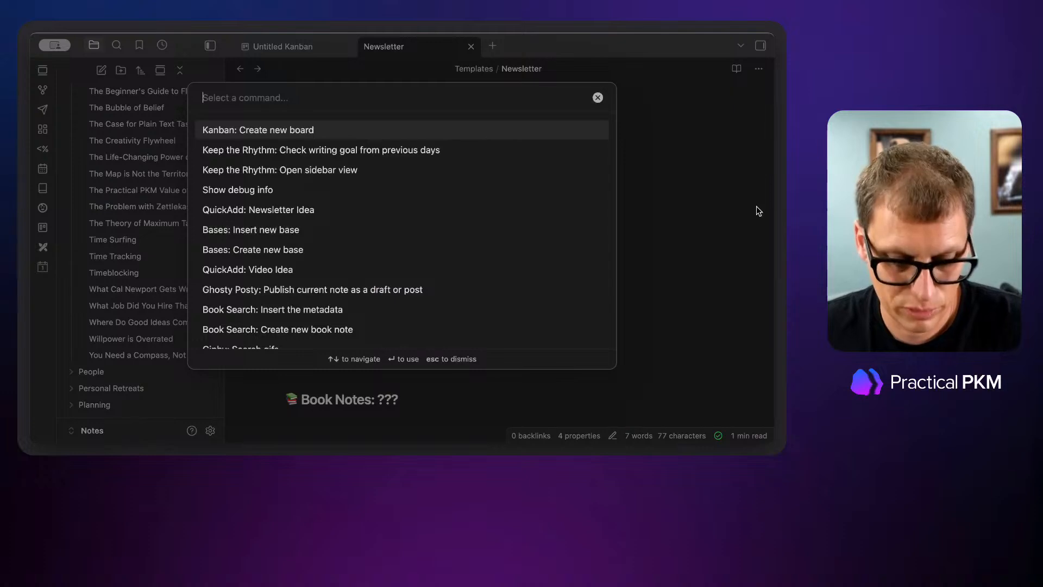
type("quickadd")
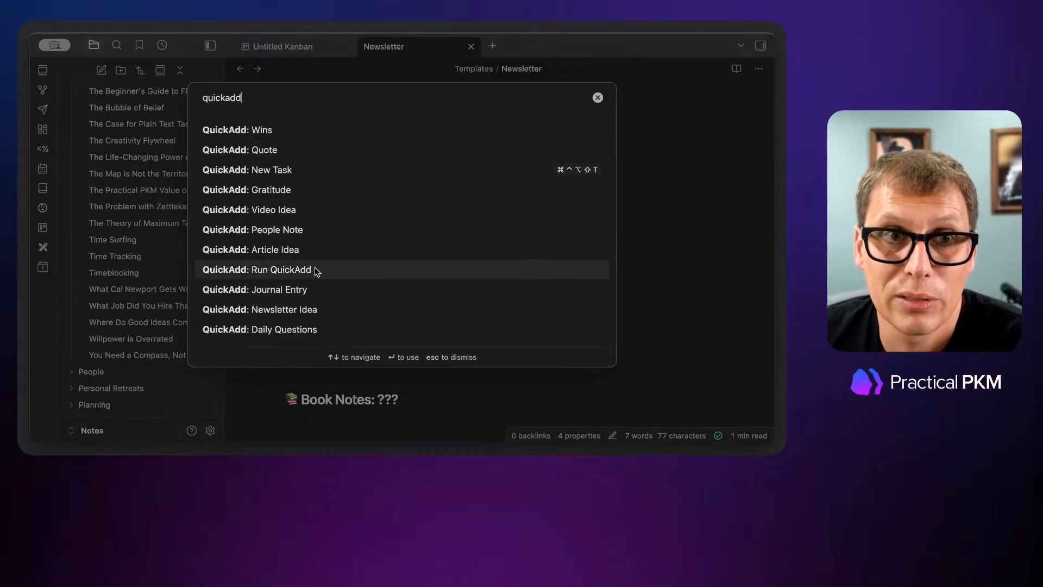
left_click(295, 270)
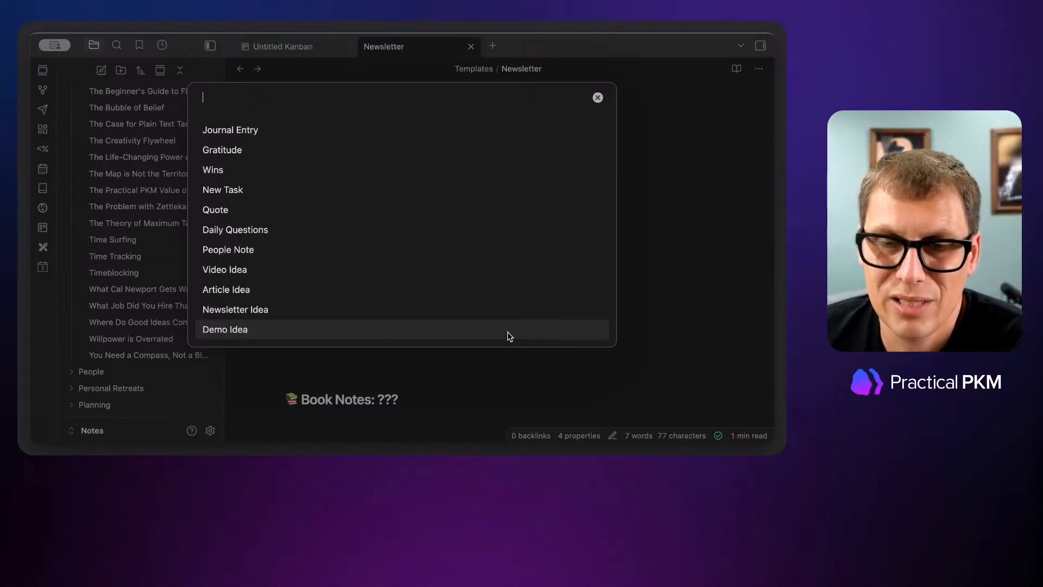
left_click(655, 269)
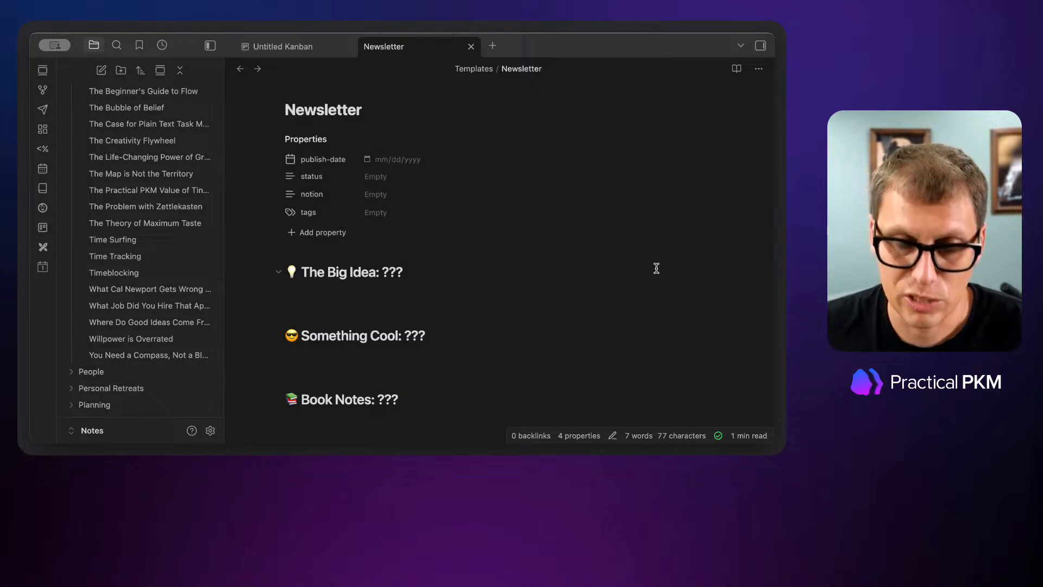
Step: Enable Demo Idea as a command in the QuickAdd settings and look up the quickadd commands in the command palette
key("super+comma")
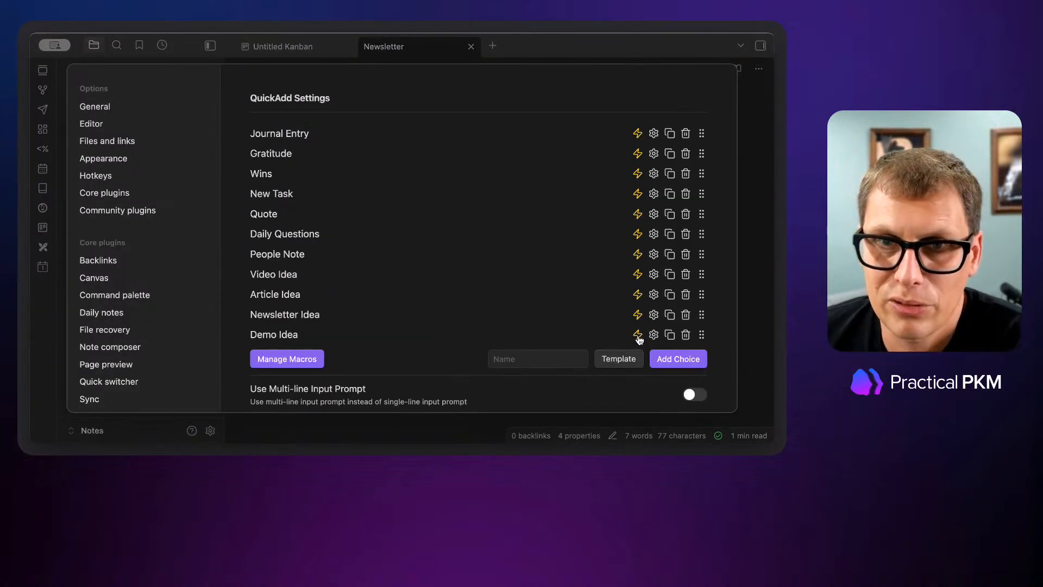
left_click(744, 238)
key("ctrl+p")
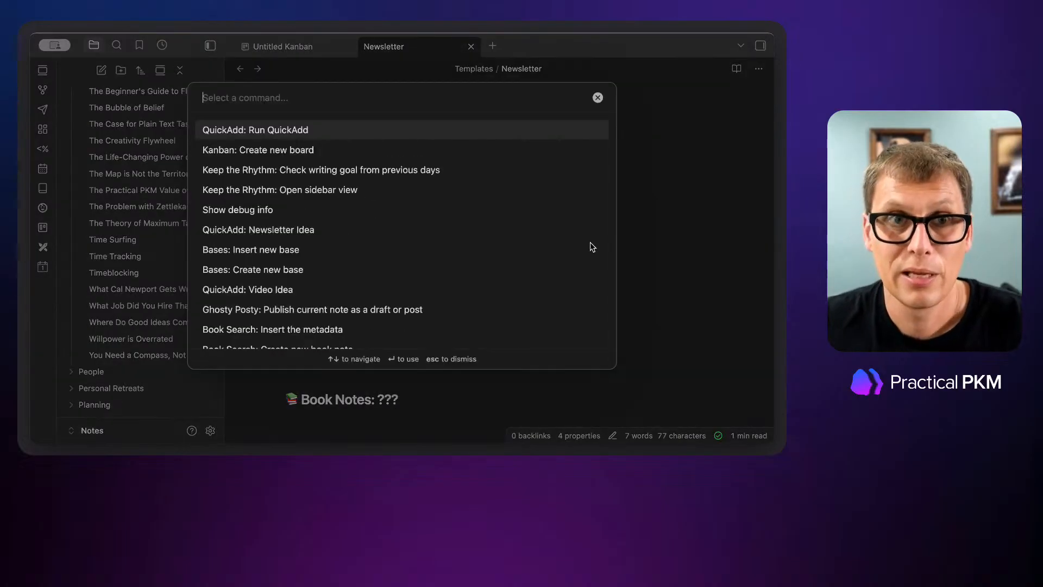
type("qucik")
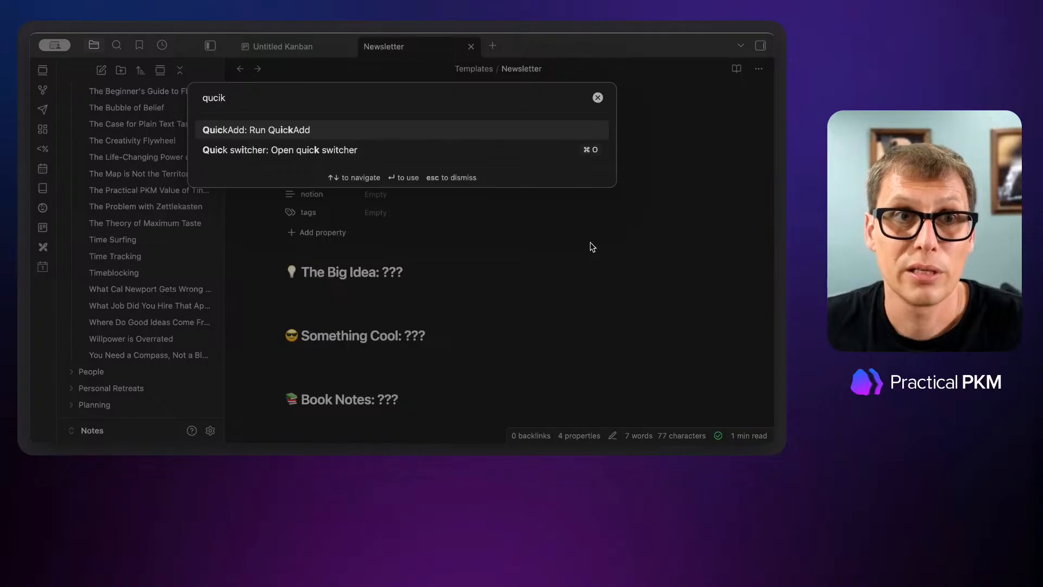
key("BackSpace")
key("BackSpace")
key("BackSpace")
type("ickadd")
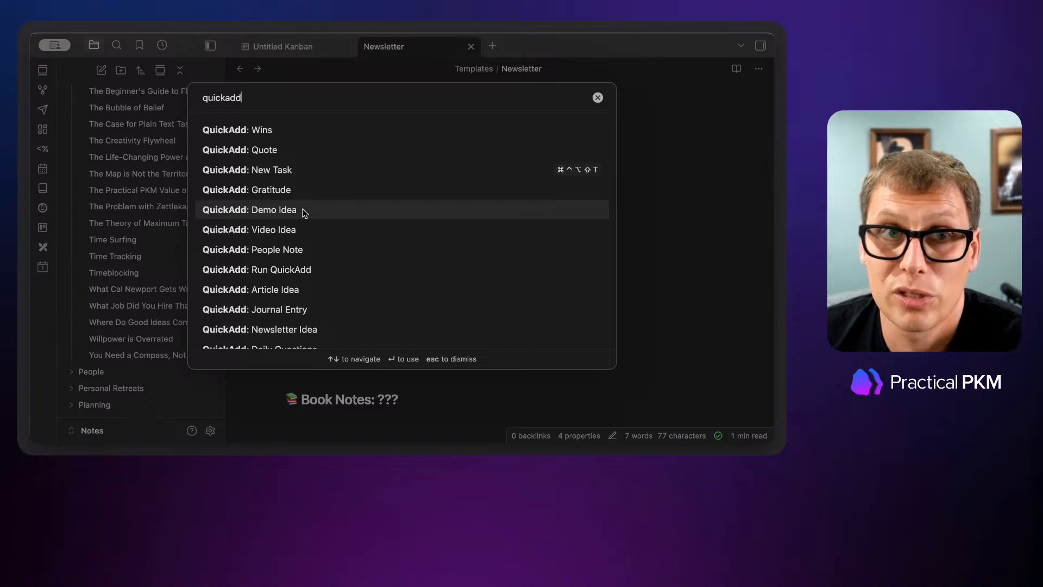
Step: Search the command palette for kanban and clear the search
left_click(597, 99)
type("kanban")
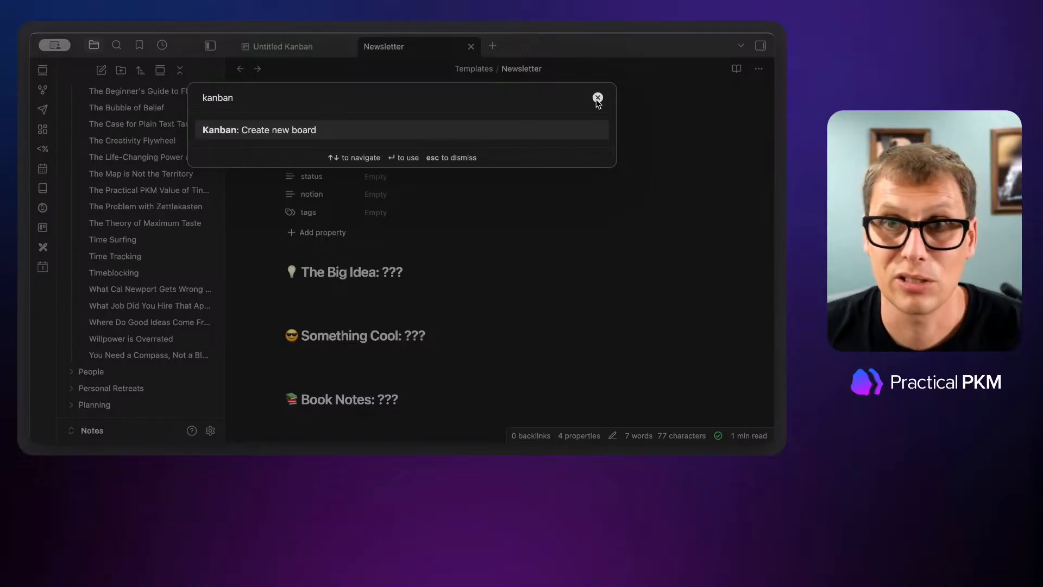
key("BackSpace")
key("BackSpace")
key("BackSpace")
key("BackSpace")
key("BackSpace")
key("BackSpace")
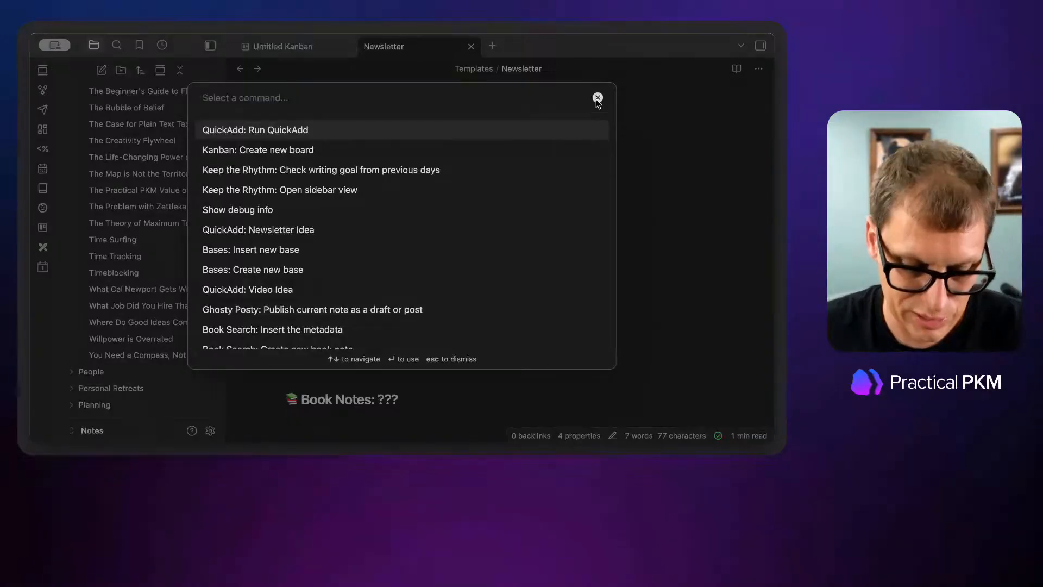
Step: Search the command palette for periodic and clear the search
type("periodic")
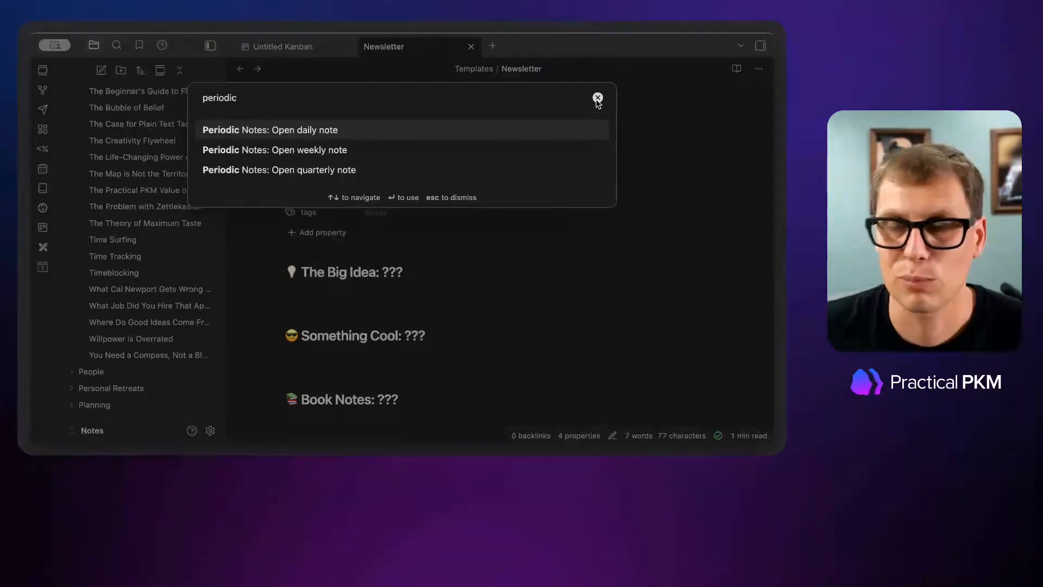
key("BackSpace")
key("BackSpace")
key("BackSpace")
key("BackSpace")
key("BackSpace")
key("BackSpace")
key("BackSpace")
key("BackSpace")
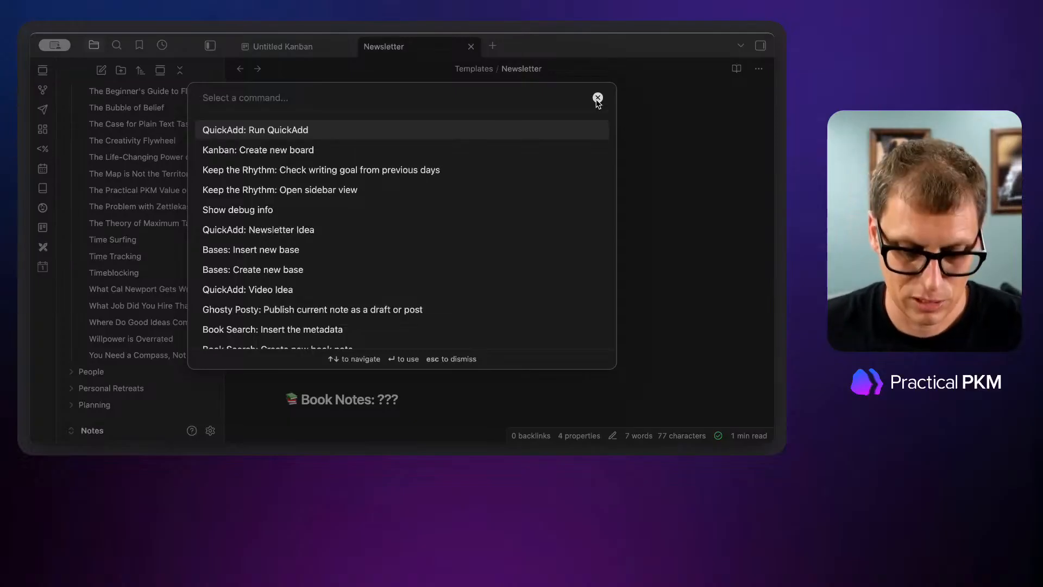
Step: Review the quickadd commands in the command palette and close it
type("zuci")
left_click(597, 98)
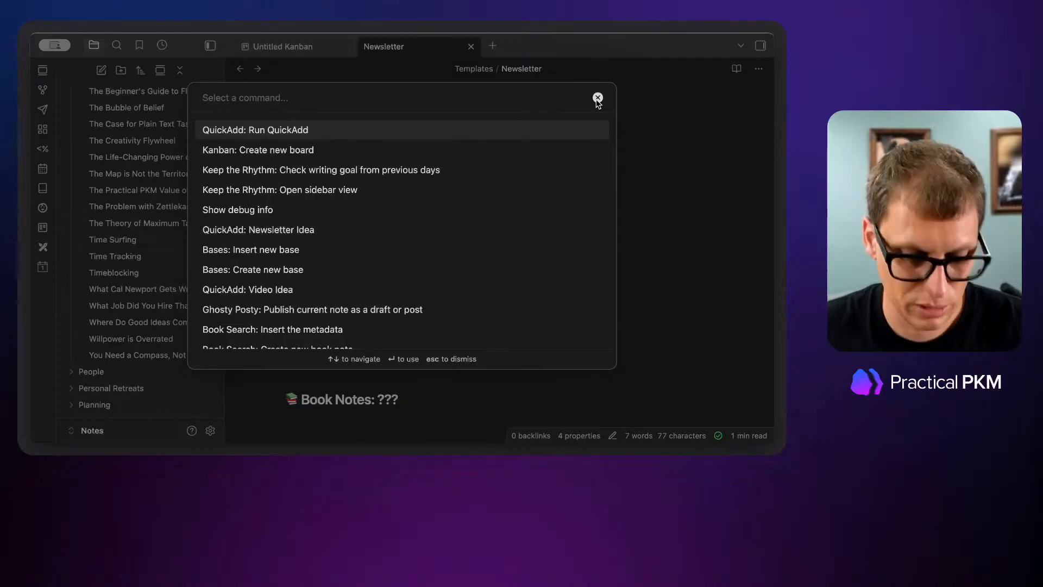
type("quickadd")
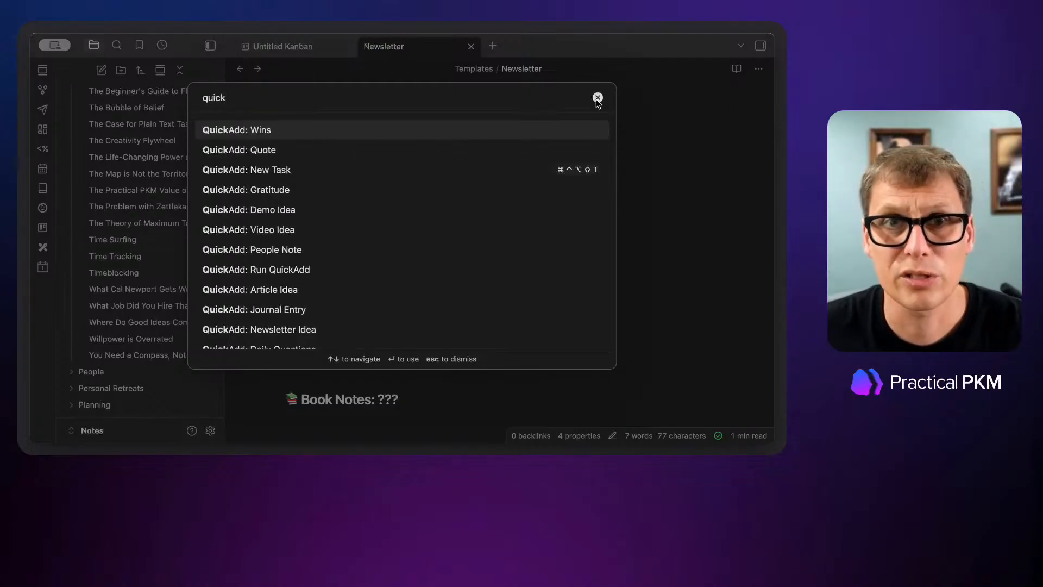
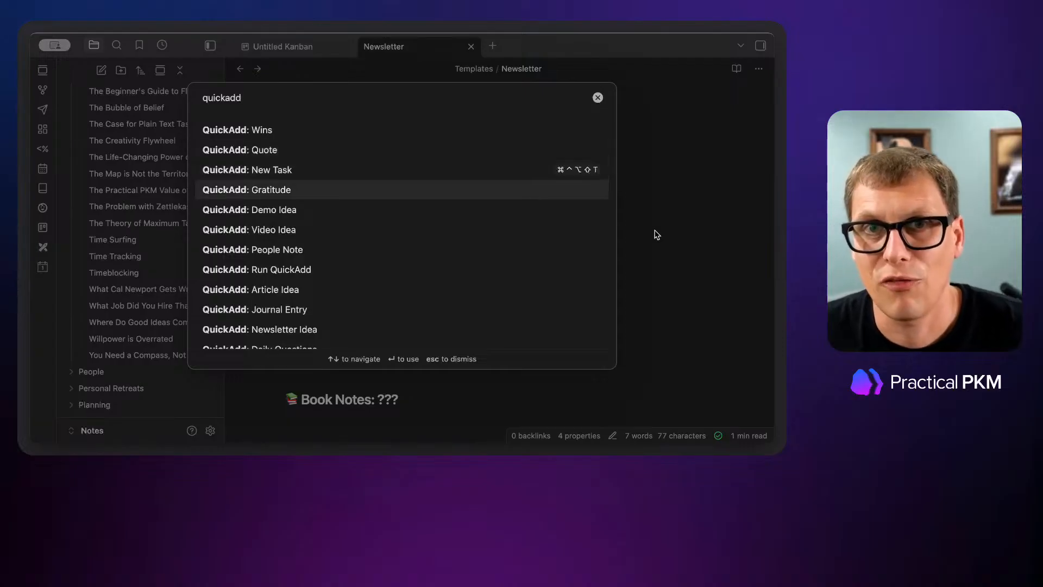
key("Escape")
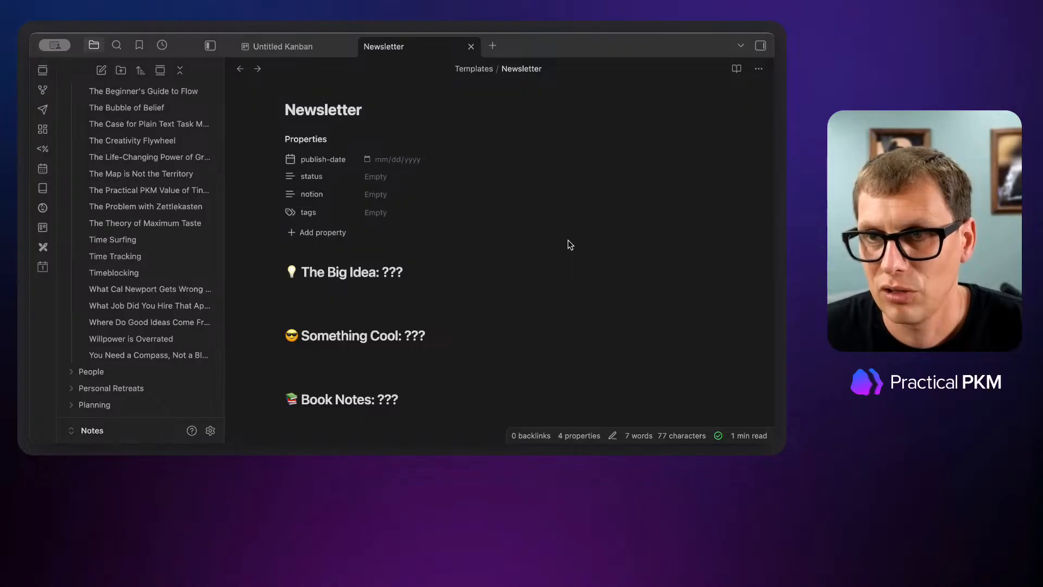
Step: Filter the hotkey settings by quickadd
key("super+comma")
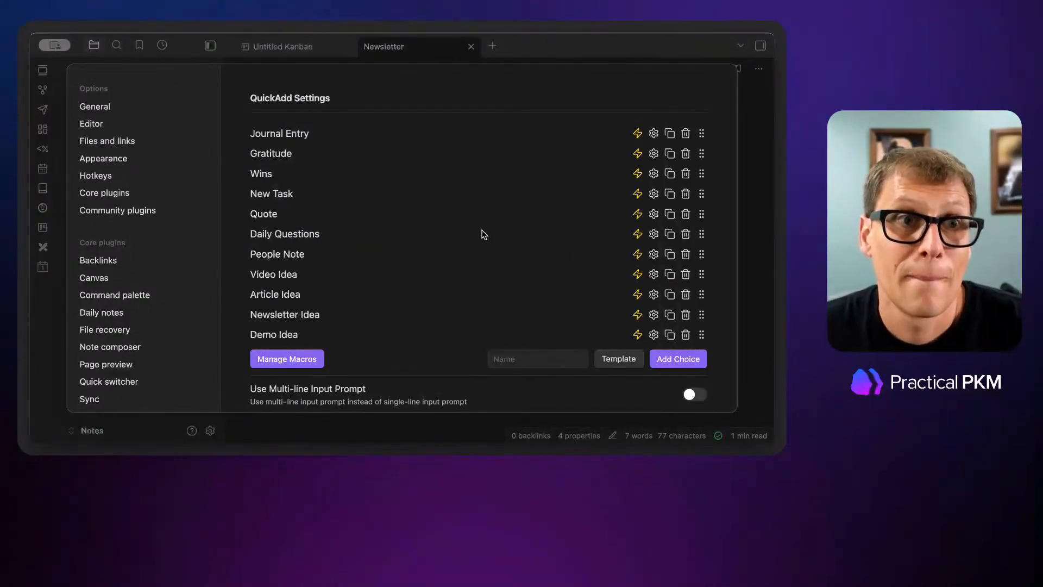
left_click(136, 175)
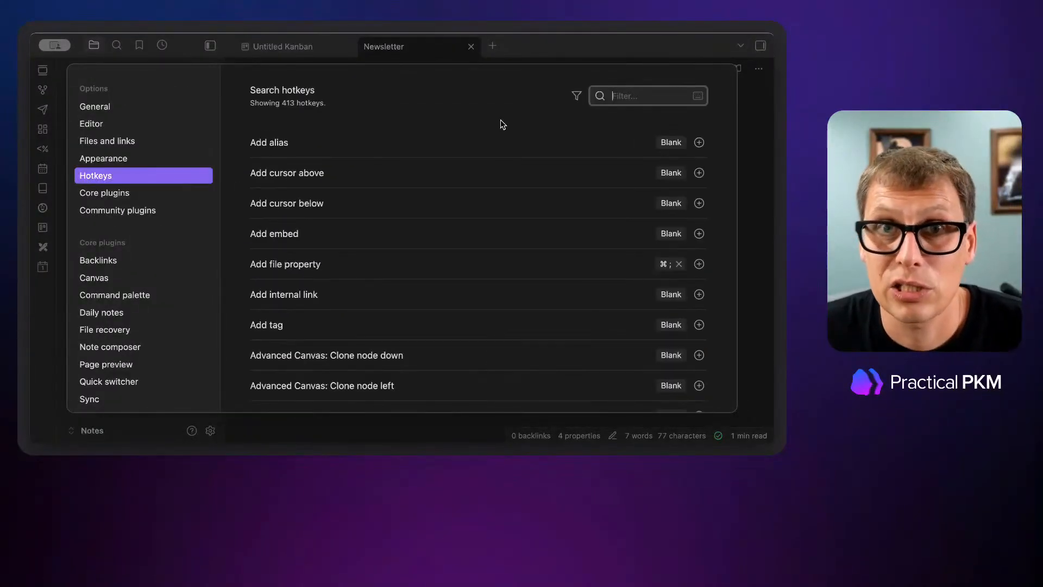
scroll(531, 262, "down", 15)
scroll(531, 262, "down", 5)
scroll(543, 298, "up", 20)
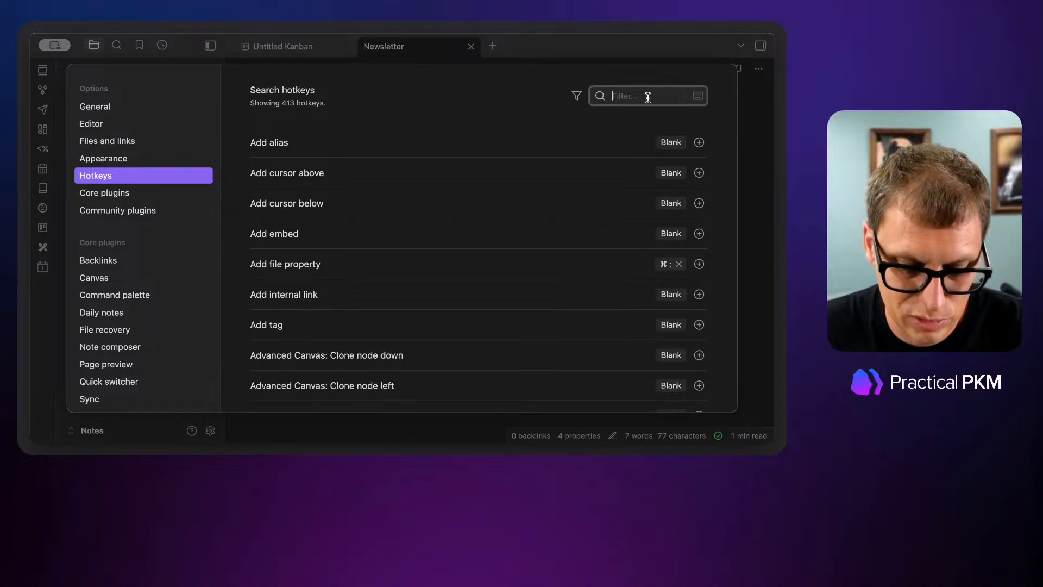
type("quickadd")
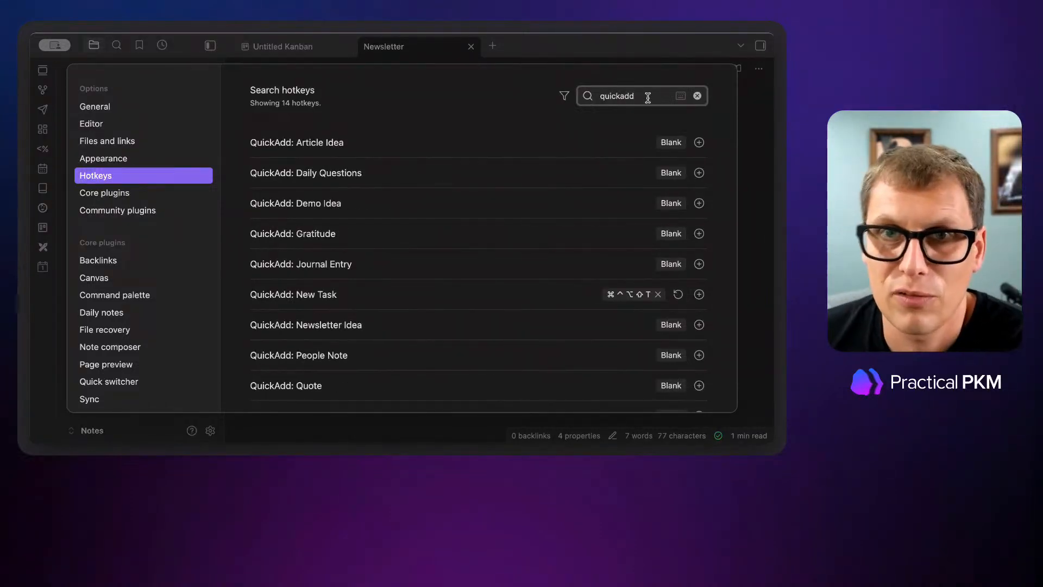
Step: Try assigning the hotkey Command+Control+Option+Shift+T to QuickAdd: Demo Idea and remove it
left_click(699, 203)
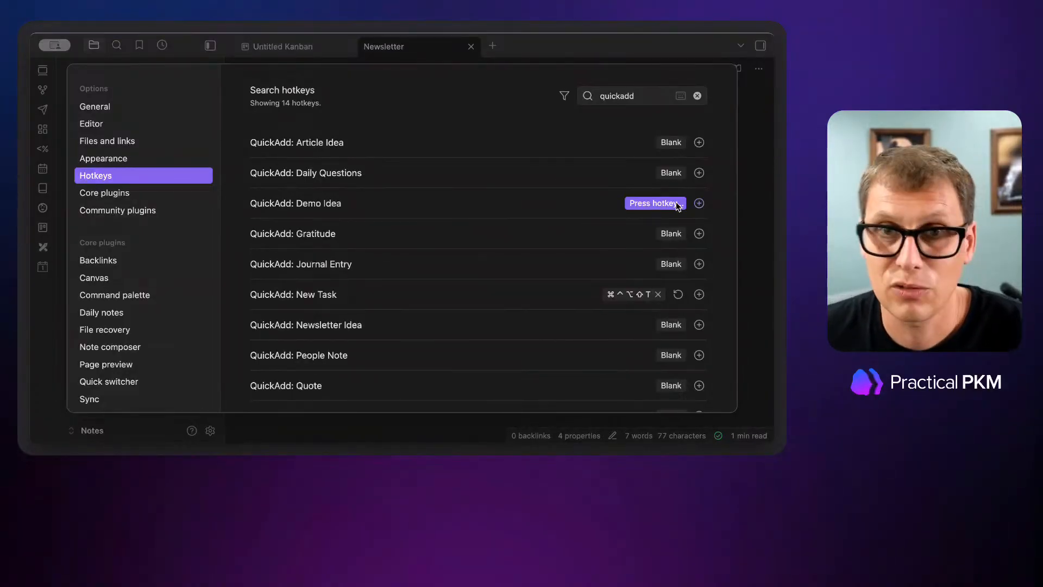
key("ctrl+alt+shift+super+t")
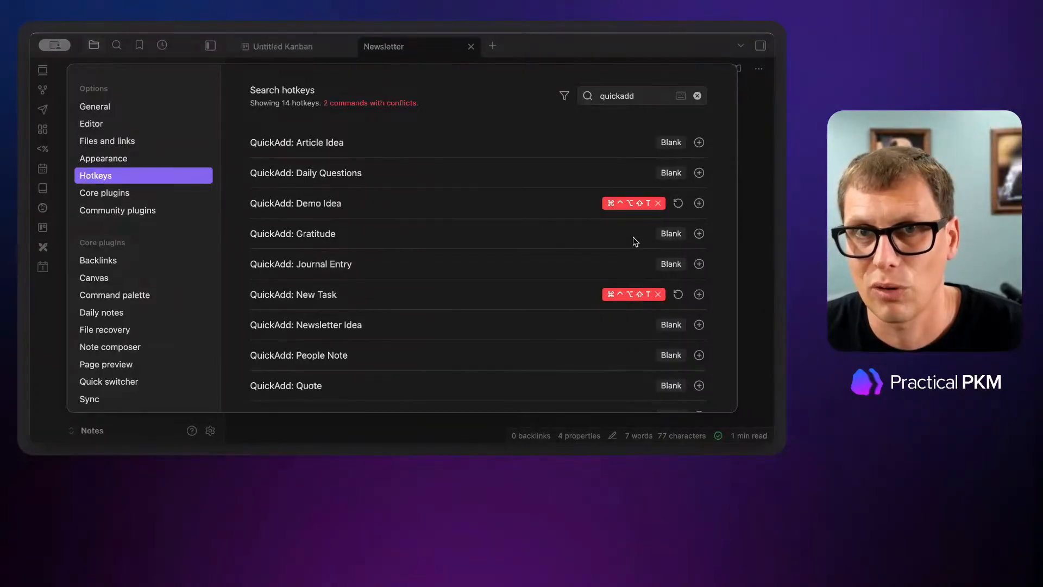
left_click(657, 205)
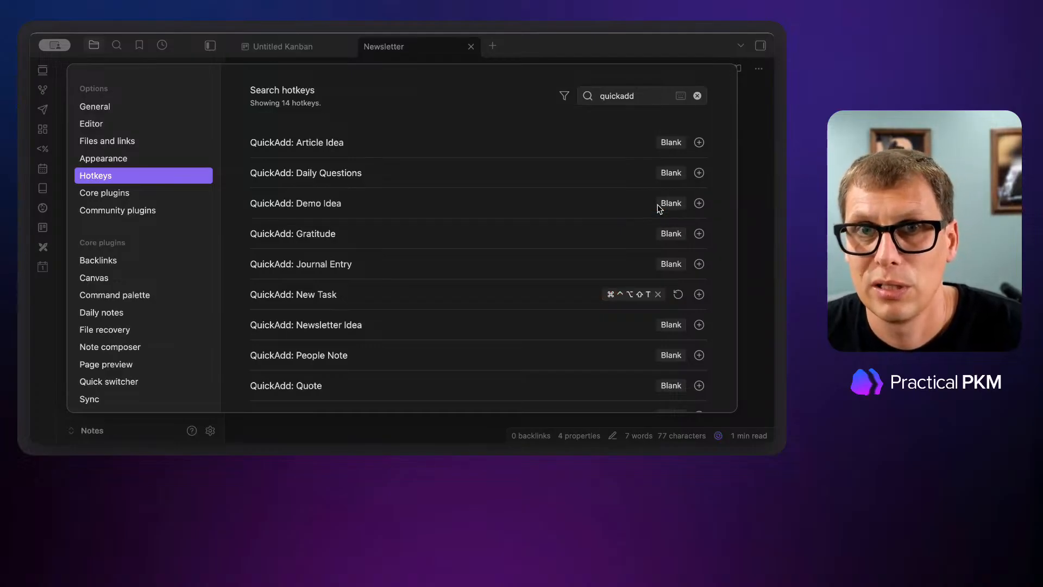
Step: Assign the hotkey Command+Control+Option+Shift+D to QuickAdd: Demo Idea and close the settings
left_click(699, 203)
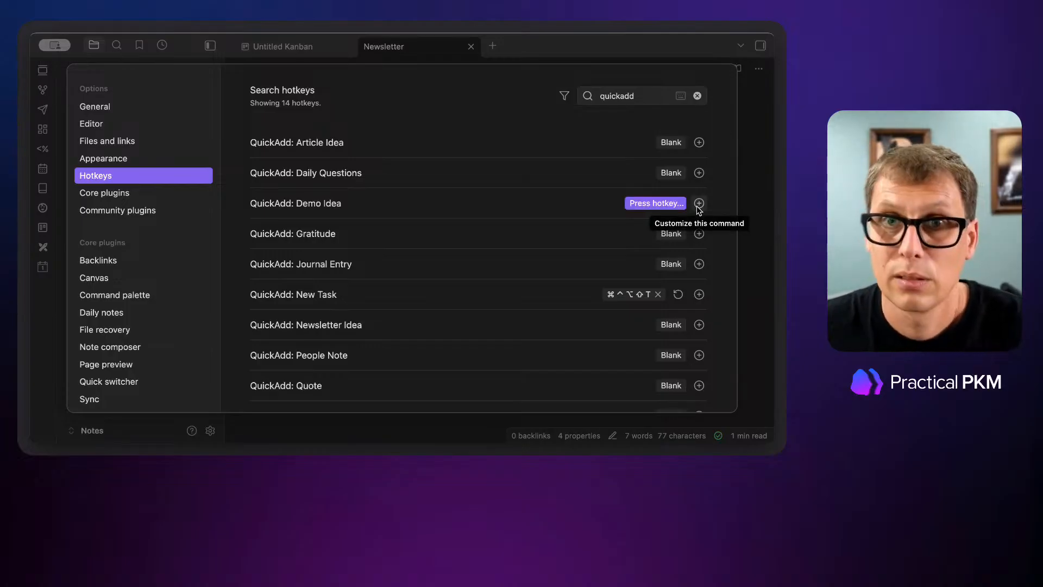
left_click(684, 203)
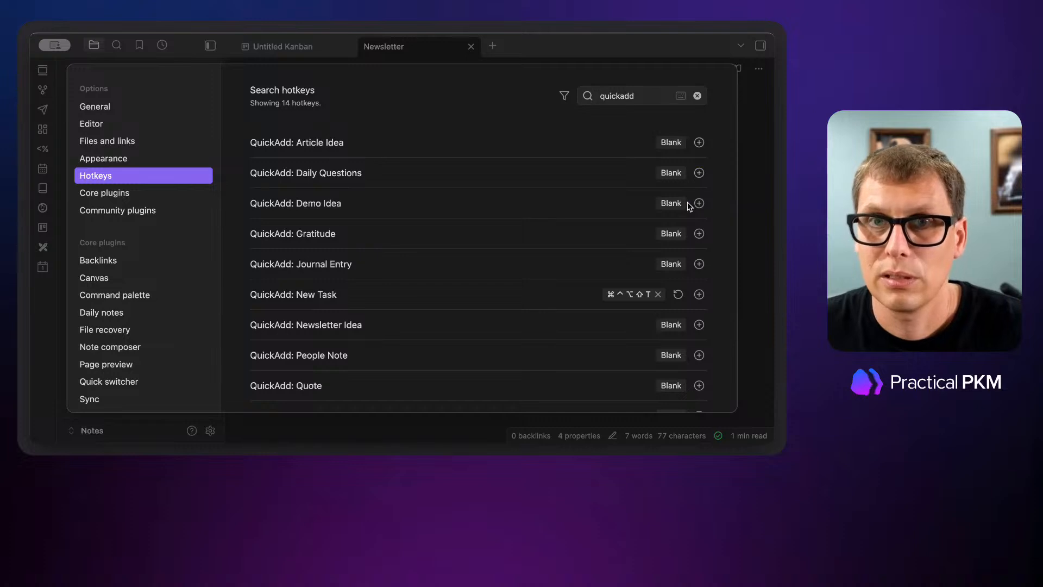
left_click(698, 204)
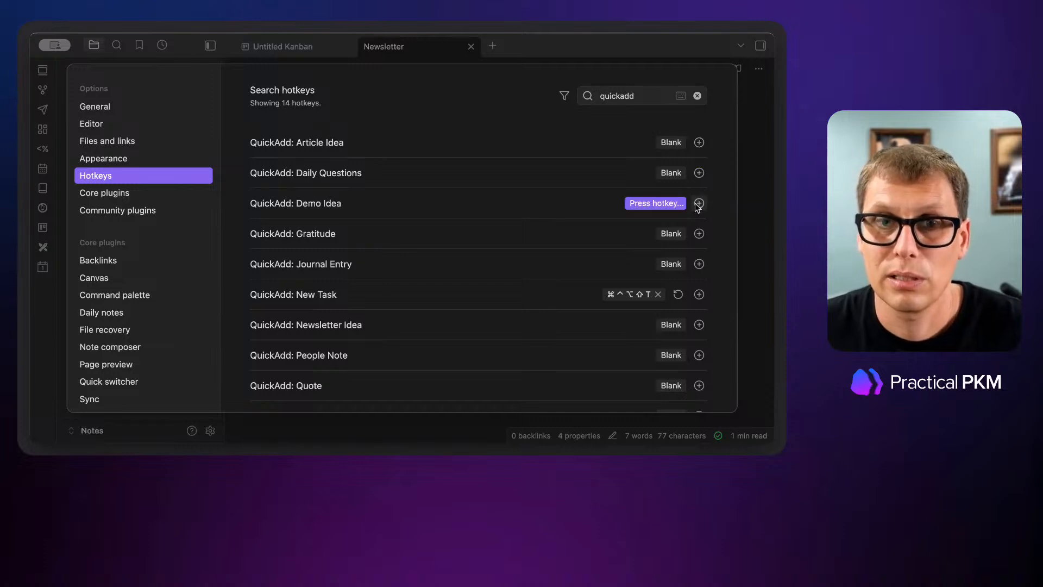
key("super+ctrl+alt+shift+d")
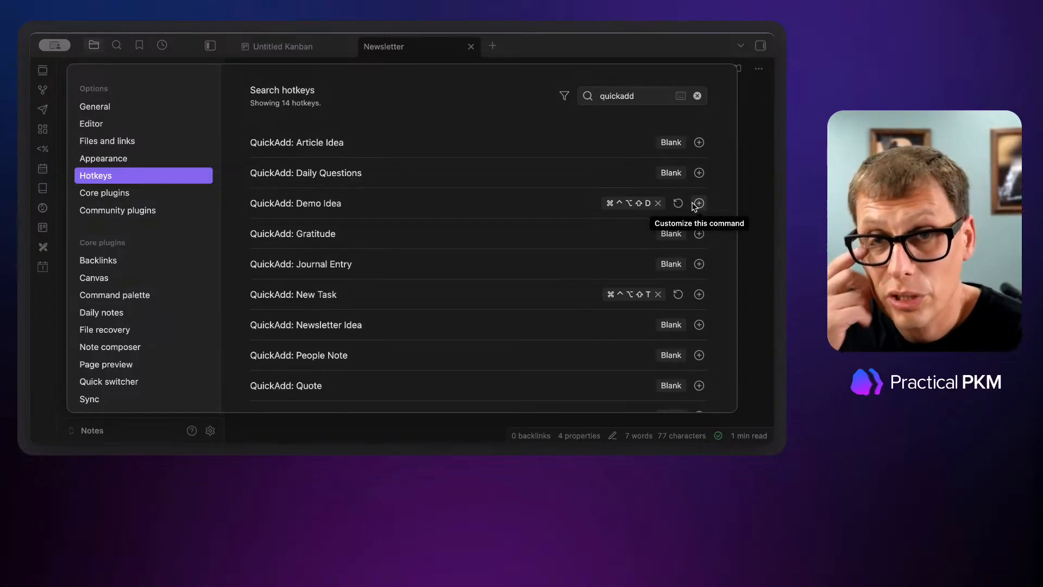
left_click(747, 156)
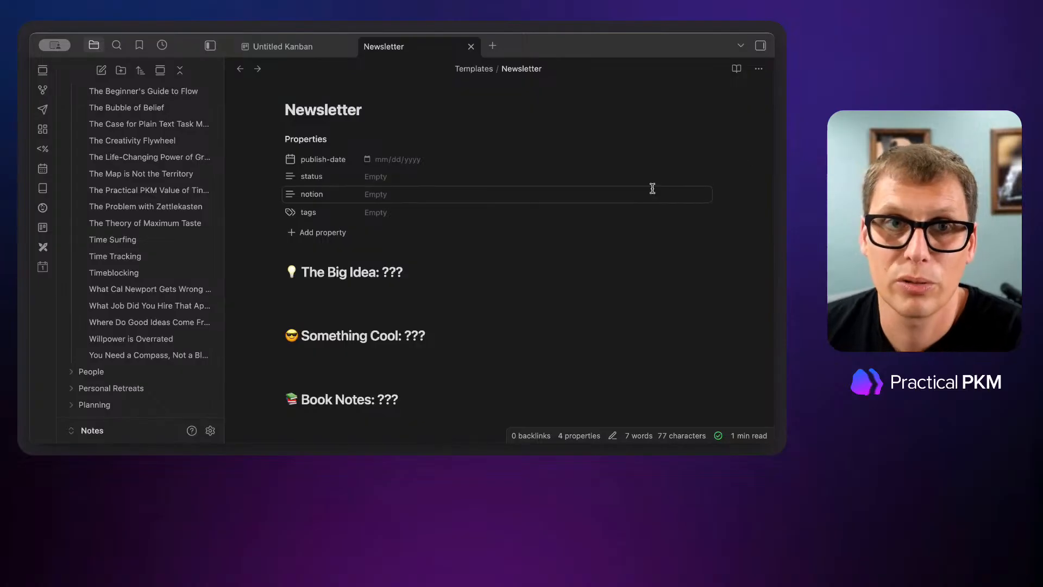
Step: Check the hotkeys of the quickadd commands in the command palette and close it
key("super+p")
type("quic")
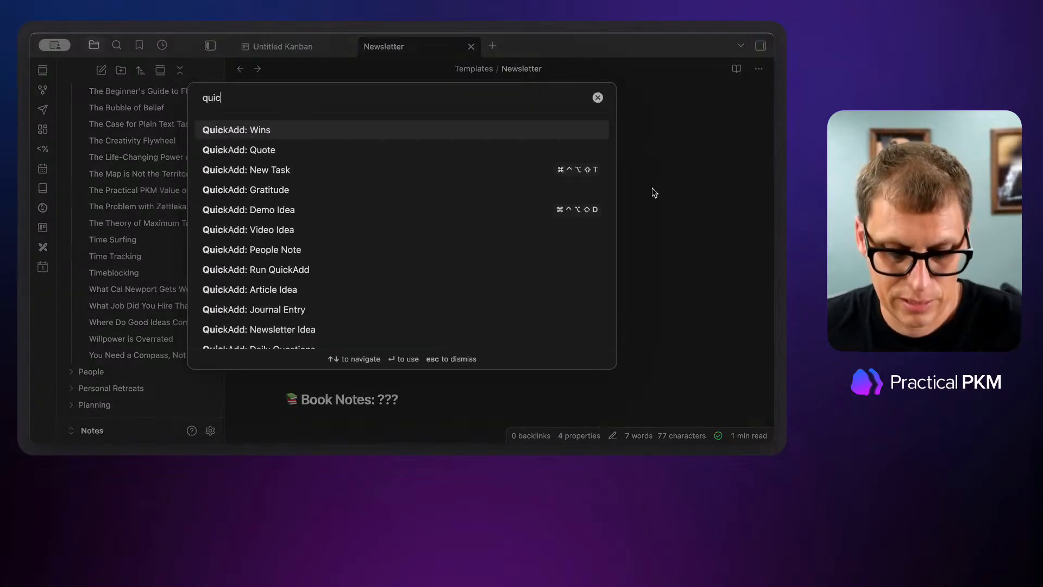
type("kadd")
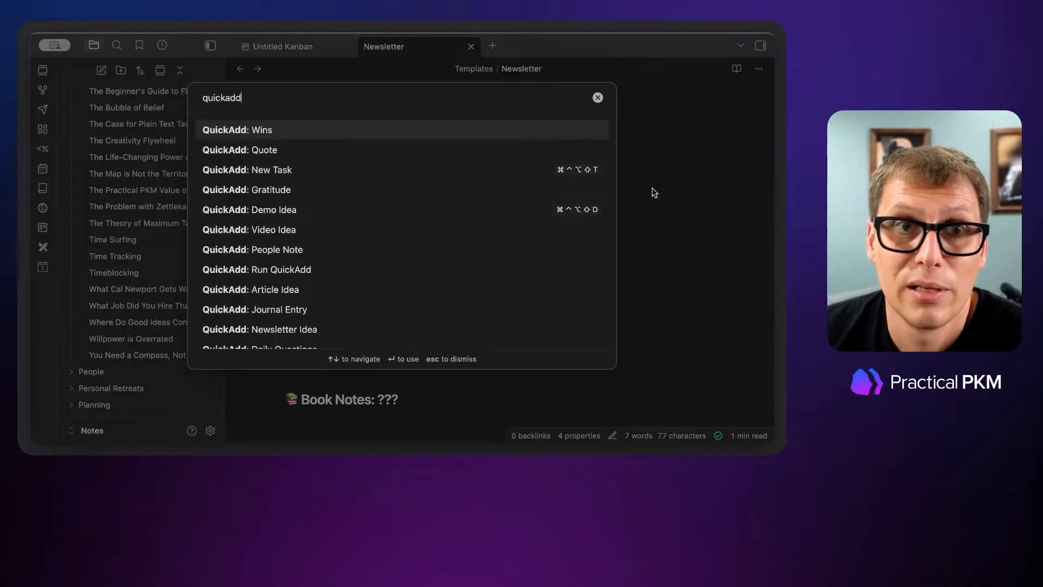
key("Escape")
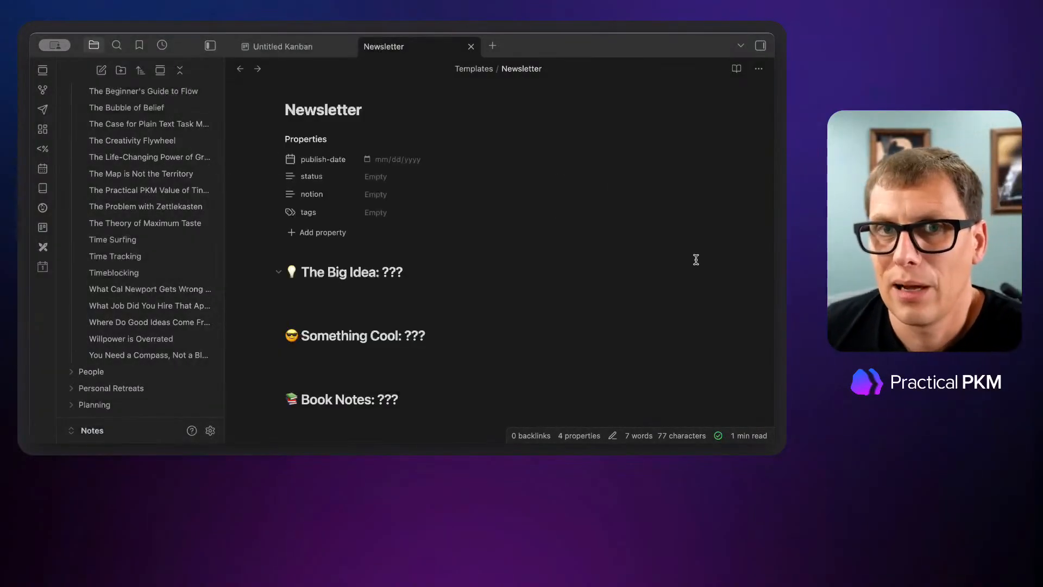
Step: Switch to the Untitled Kanban board and try to run the QuickAdd: Demo Idea command from there
left_click(290, 45)
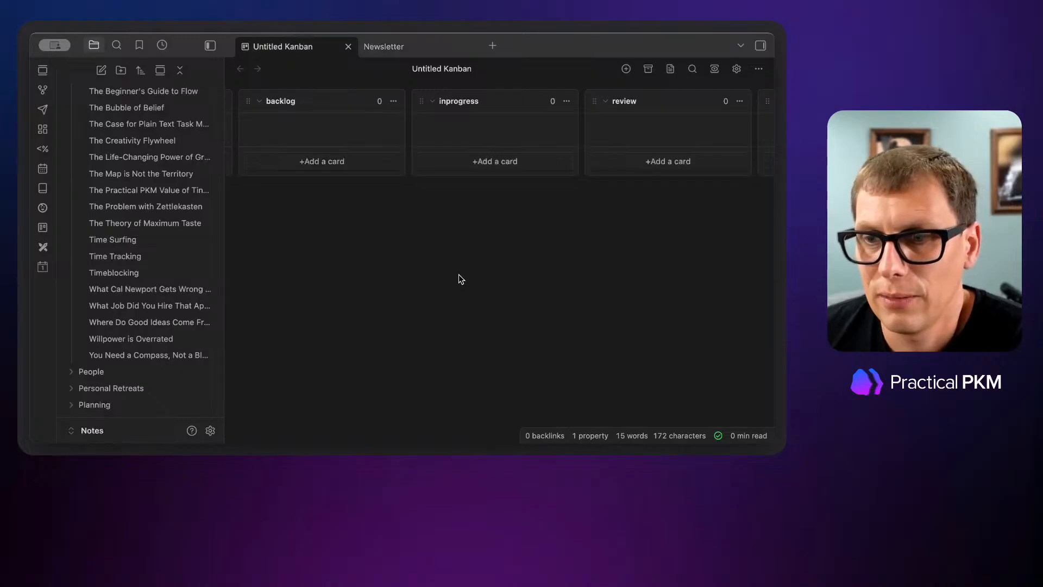
scroll(462, 279, "left", 5)
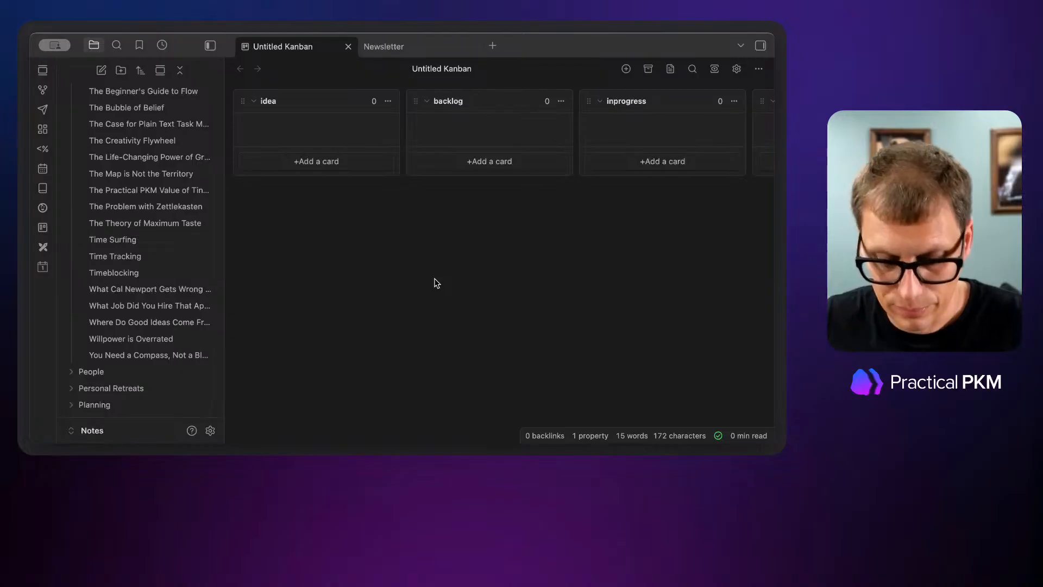
key("super+p")
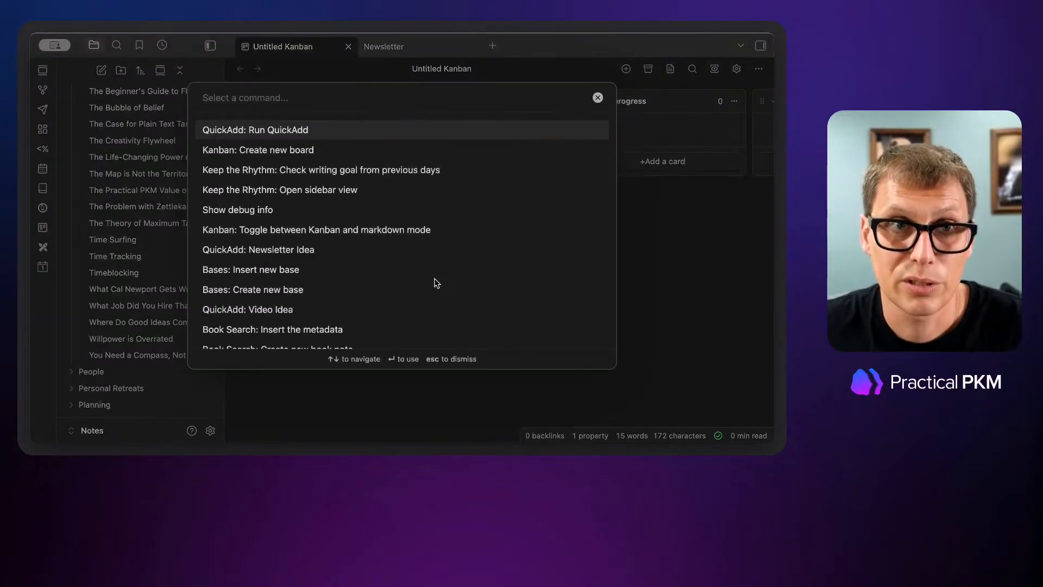
type("demo idea")
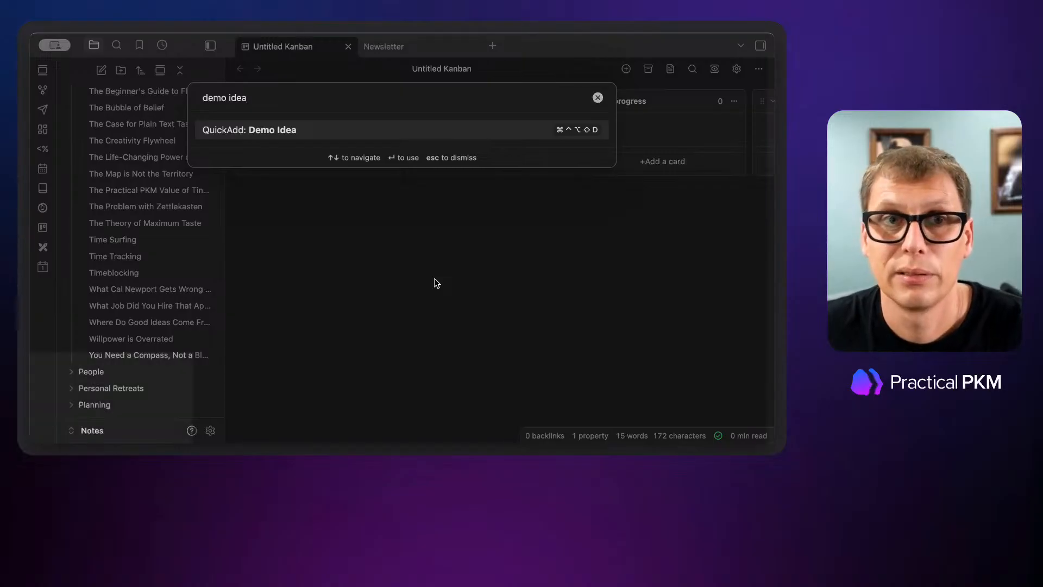
key("Return")
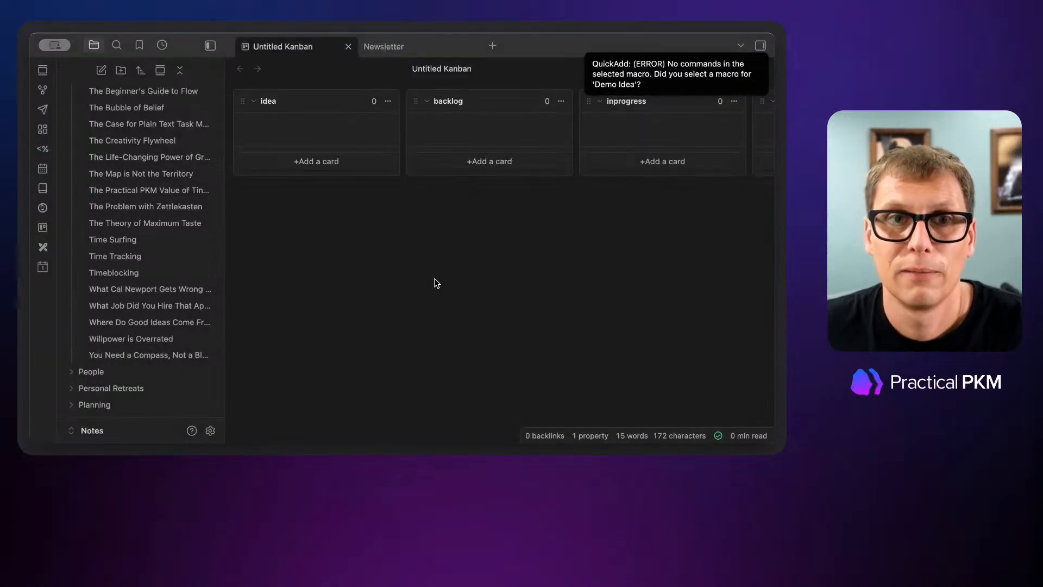
left_click(708, 84)
Step: In the QuickAdd settings, set the macro of the Demo Idea choice to Demo
key("super+comma")
scroll(381, 304, "down", 10)
scroll(193, 330, "down", 8)
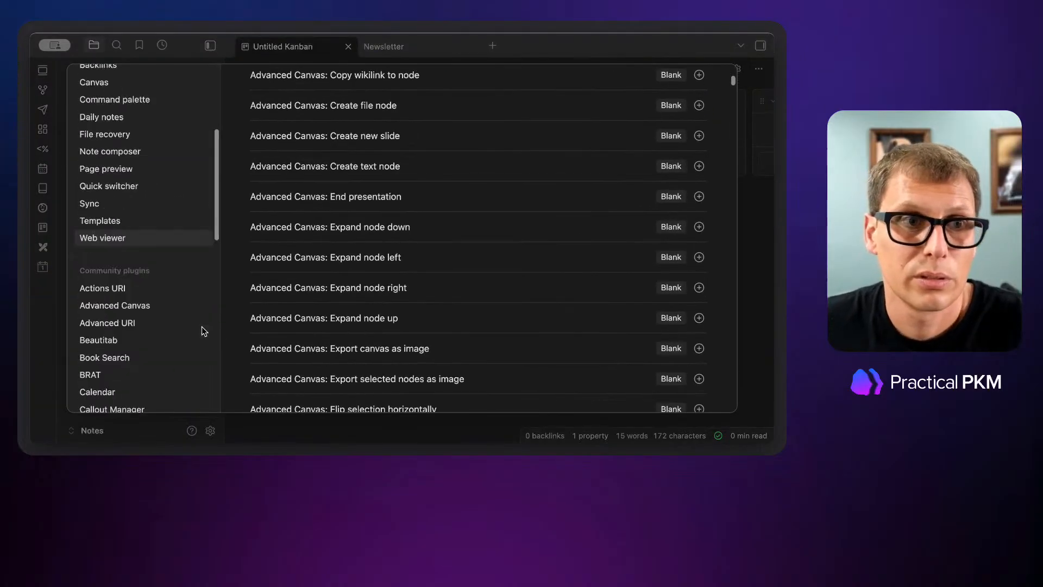
scroll(183, 330, "down", 5)
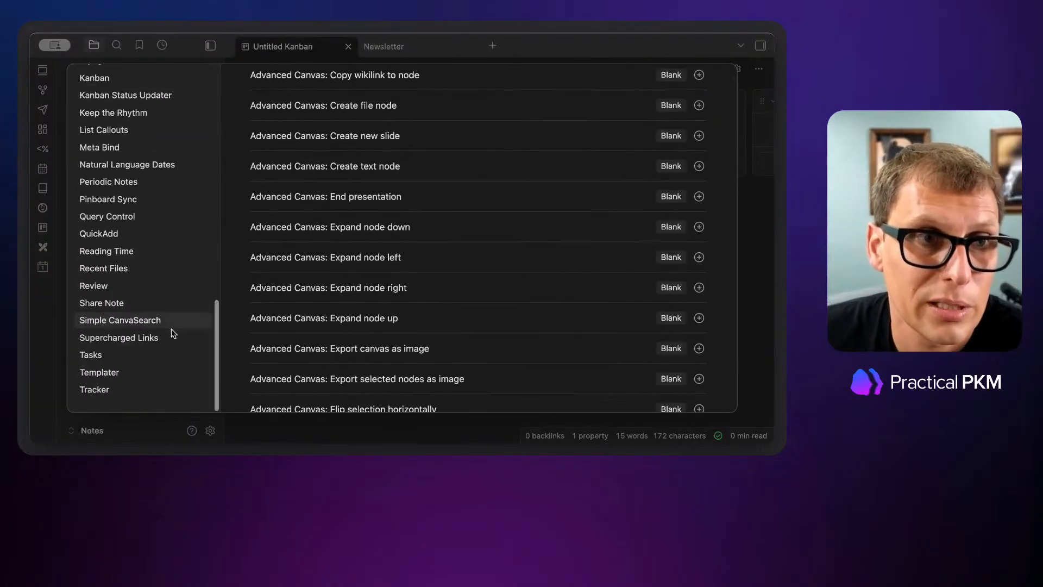
left_click(119, 233)
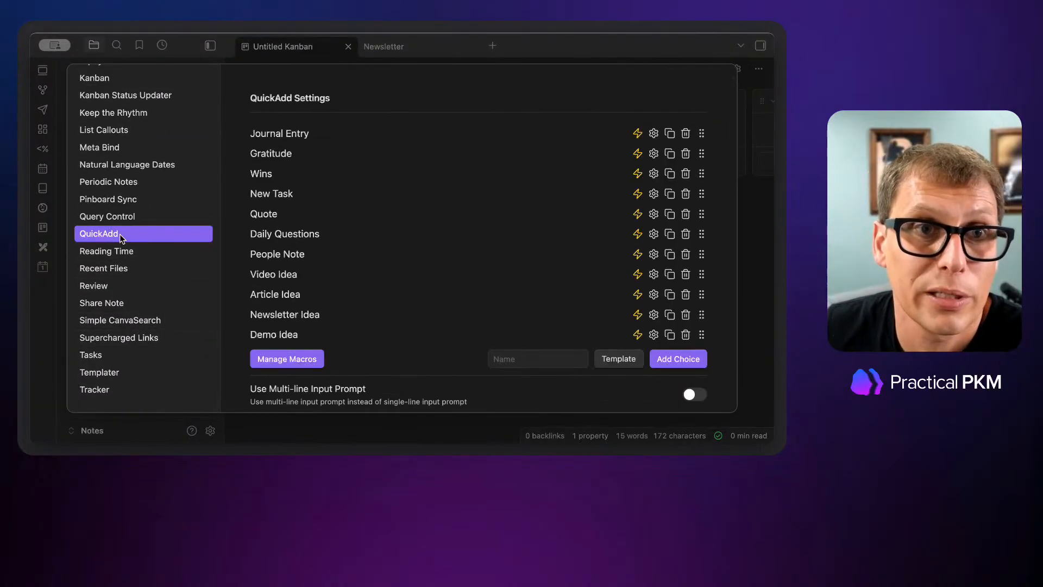
left_click(653, 335)
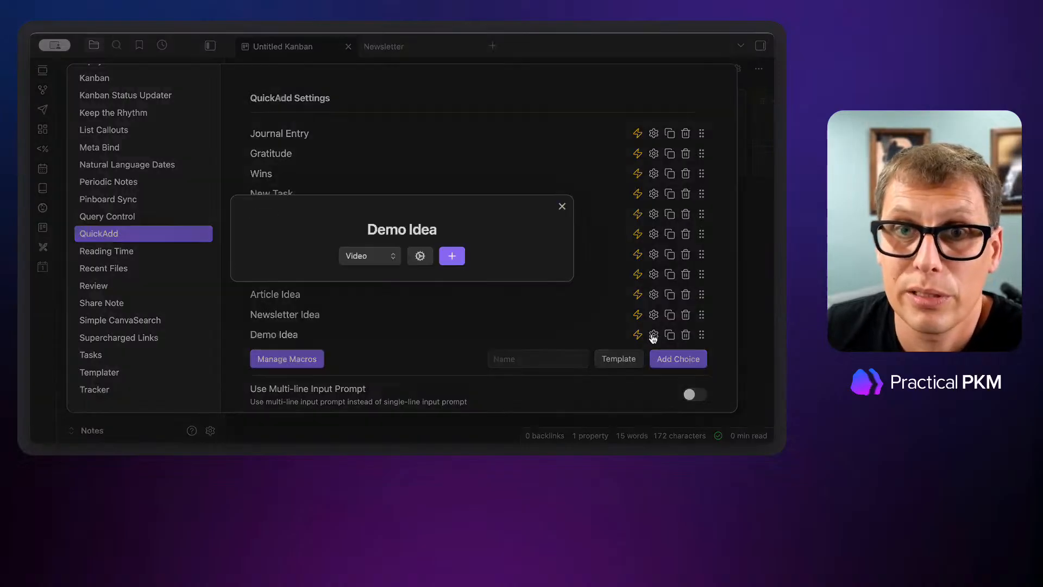
left_click(389, 256)
left_click(376, 299)
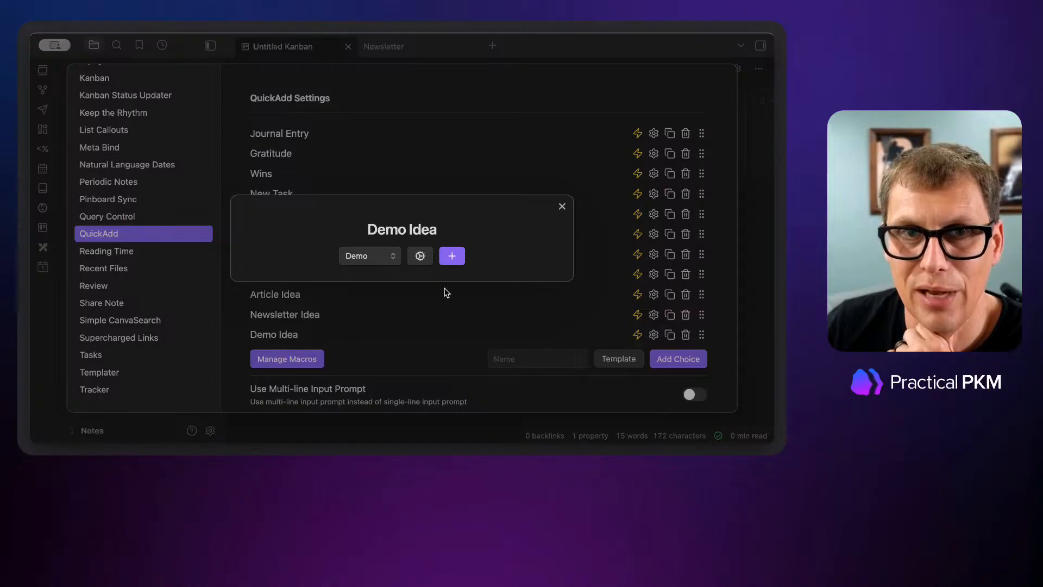
Step: Check the macro selected for the Demo Idea choice and the commands inside the Demo macro, and close the settings
left_click(395, 259)
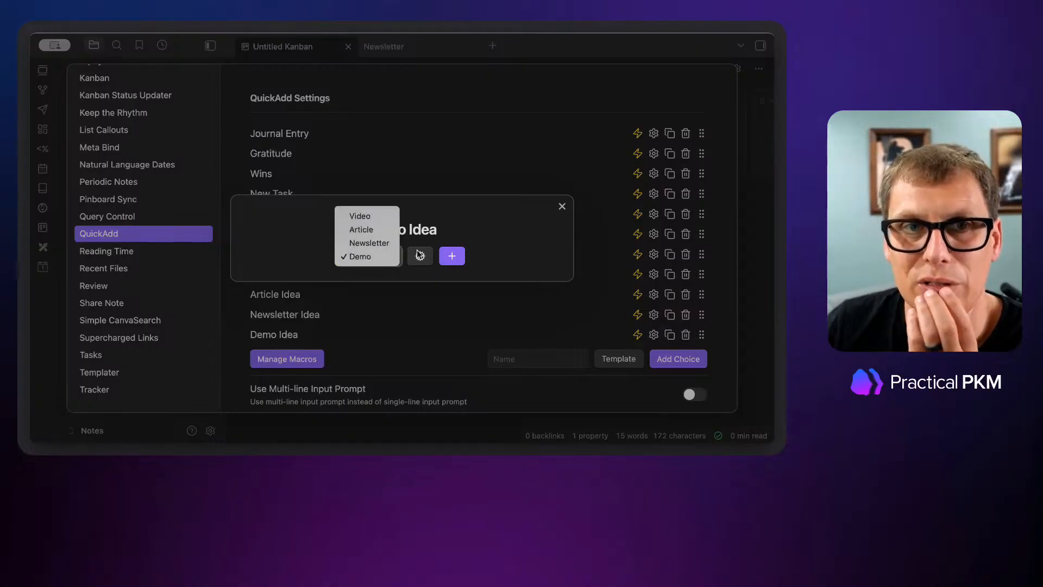
left_click(559, 208)
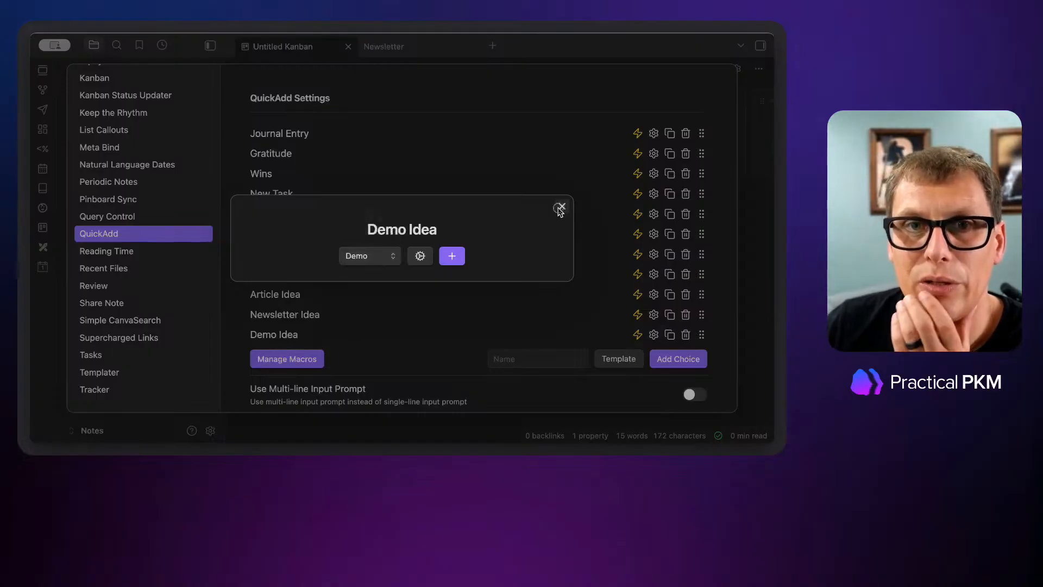
left_click(559, 209)
left_click(653, 334)
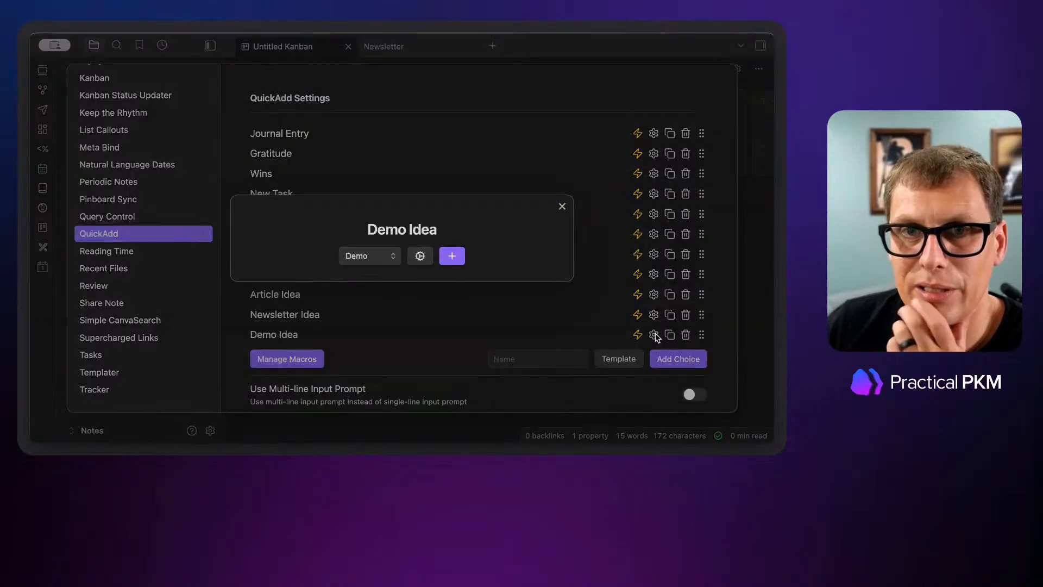
left_click(389, 260)
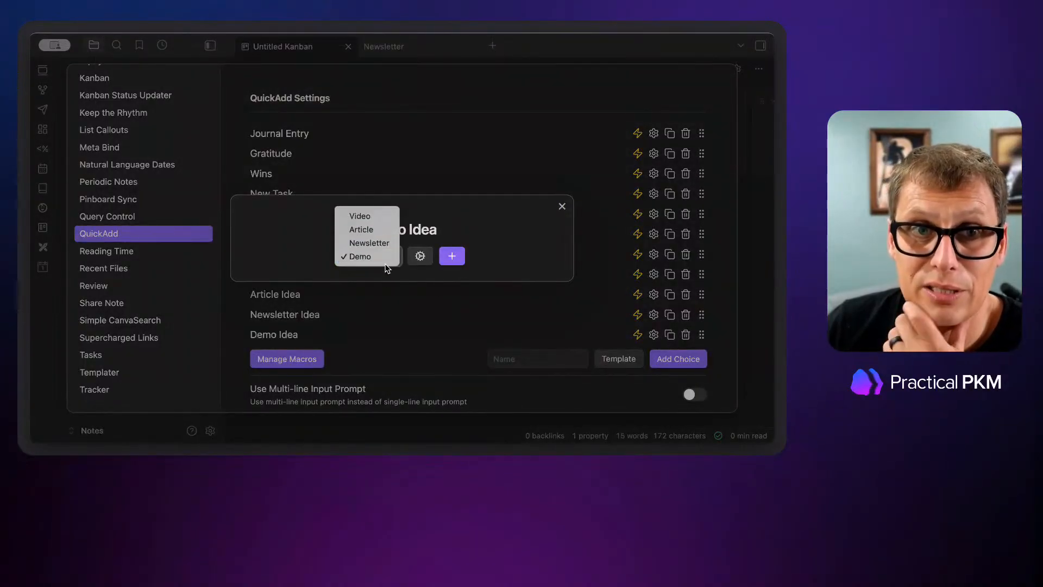
left_click(385, 260)
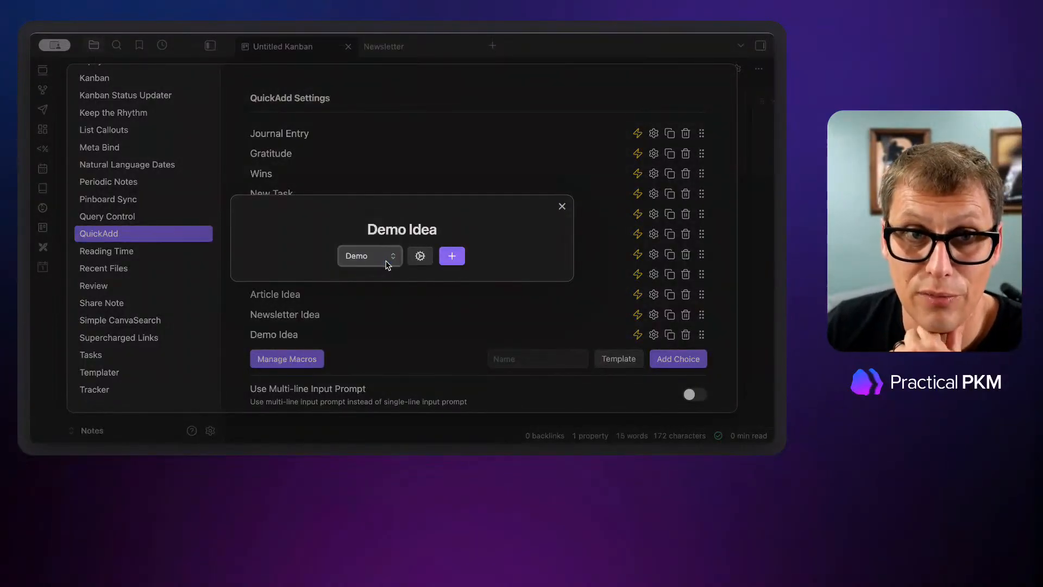
left_click(422, 257)
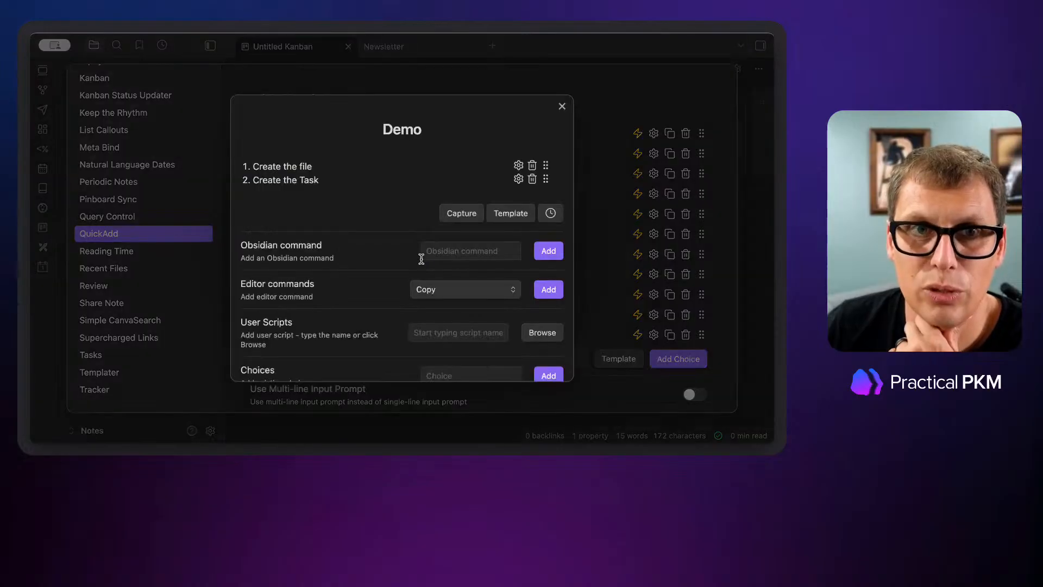
left_click(563, 107)
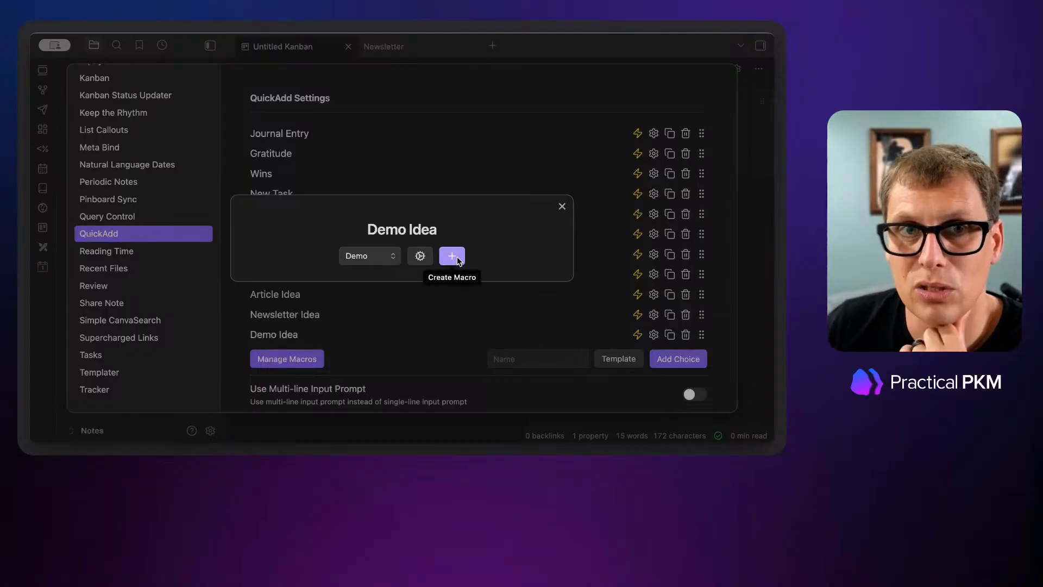
left_click(563, 208)
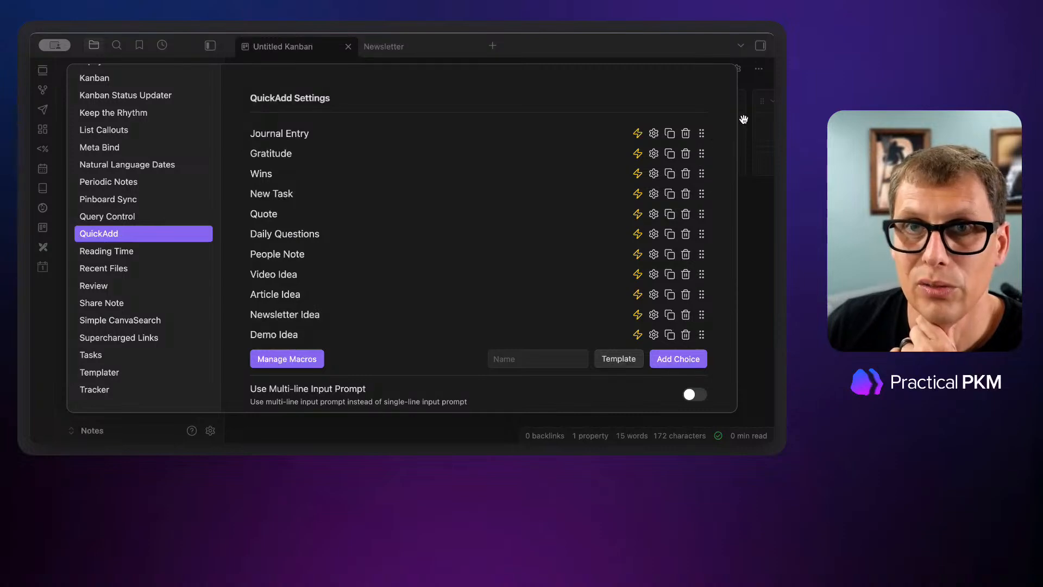
left_click(743, 119)
Step: Try to run QuickAdd: Demo Idea again with the Demo macro assigned and dismiss the notice
key("super+p")
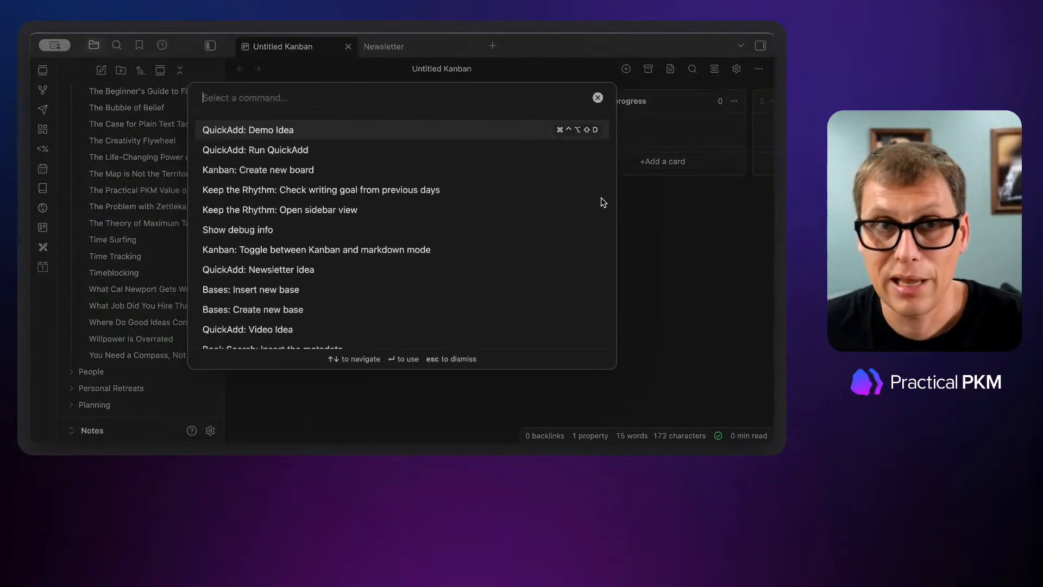
key("Return")
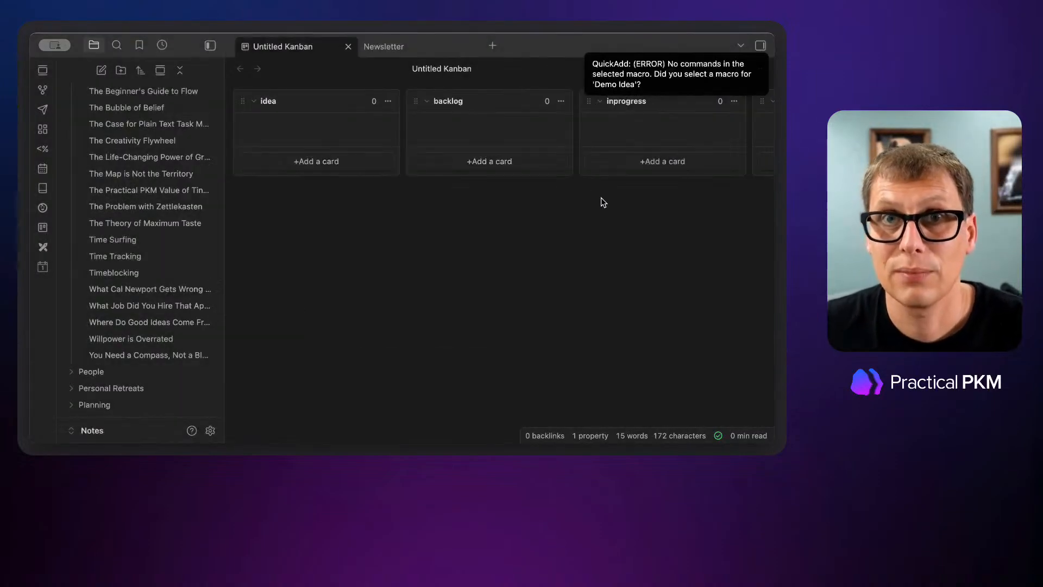
left_click(684, 82)
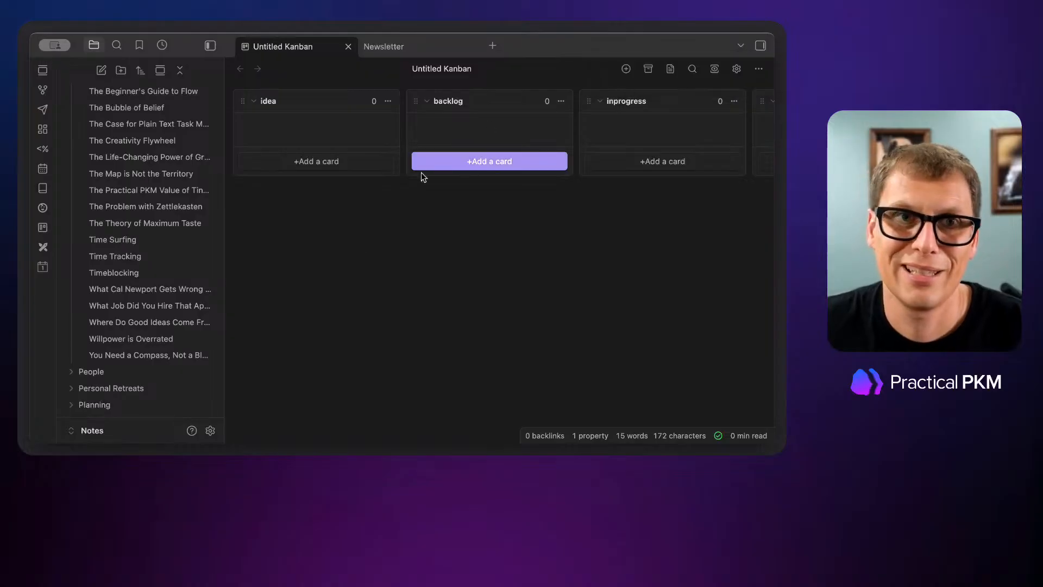
Step: Review the Demo Idea choice and its Demo macro in the QuickAdd settings once more and close the settings
left_click(210, 430)
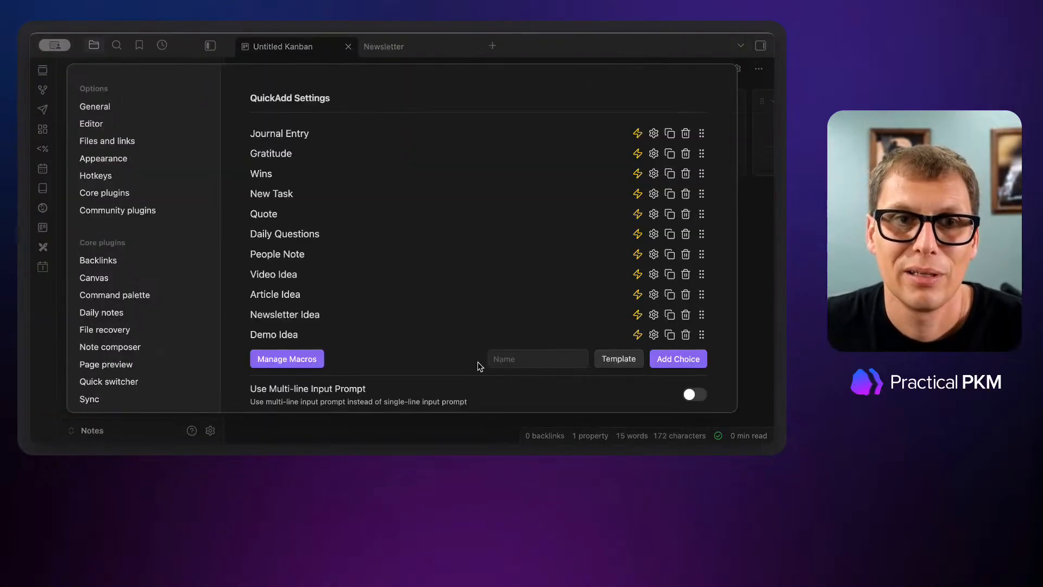
left_click(654, 335)
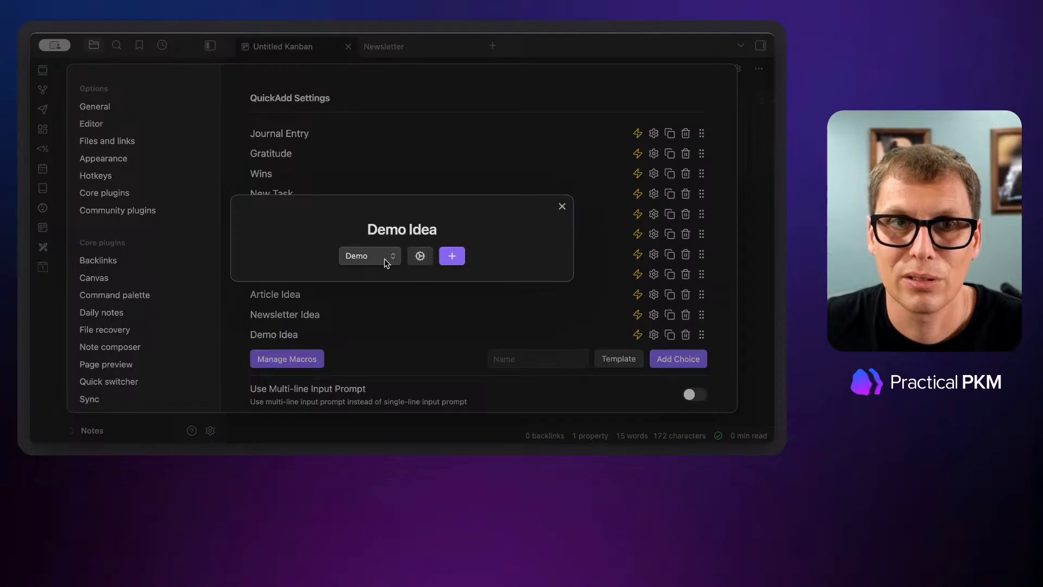
left_click(419, 257)
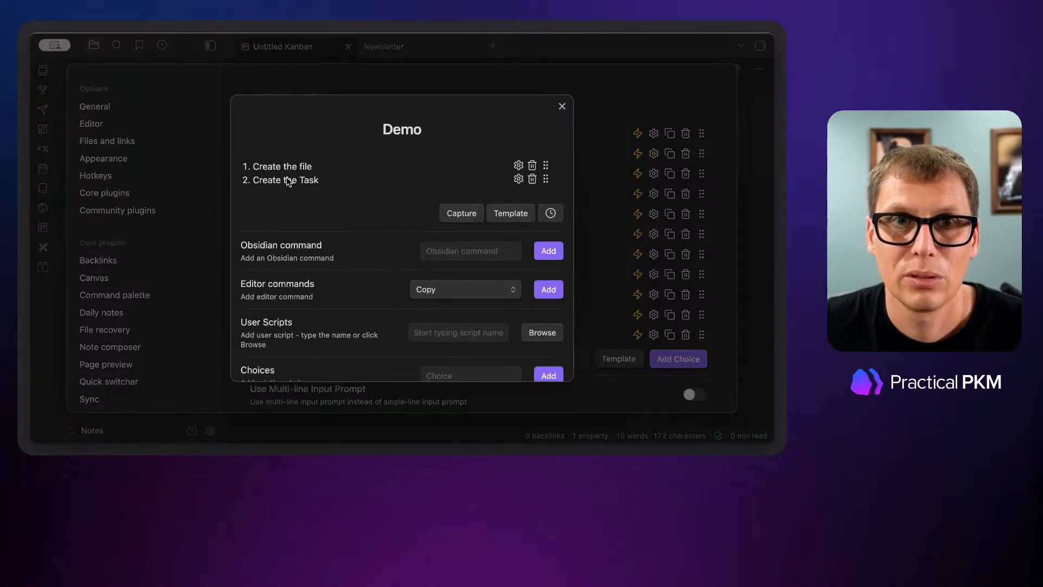
left_click(562, 110)
key("Escape")
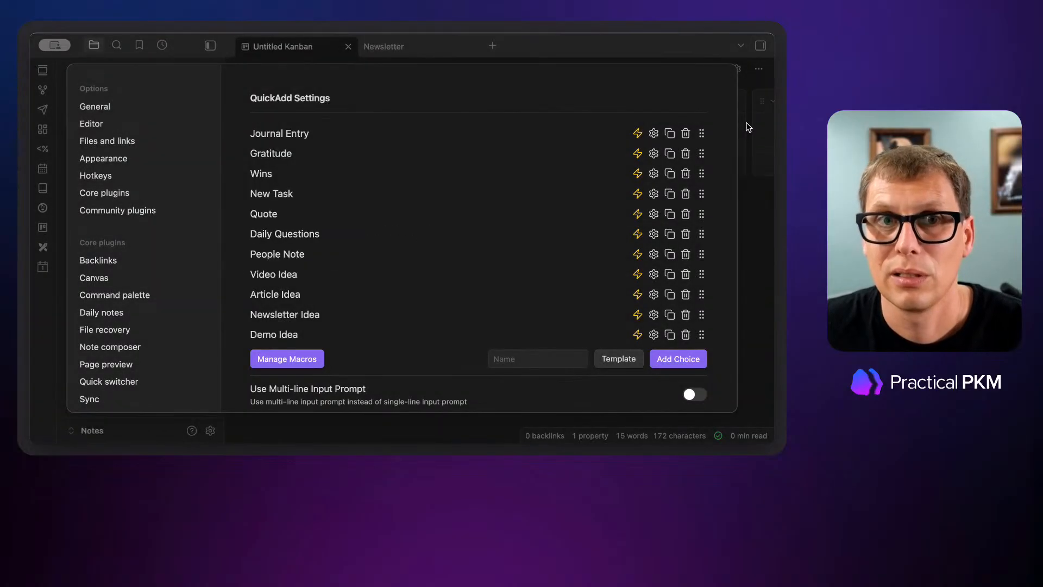
key("Escape")
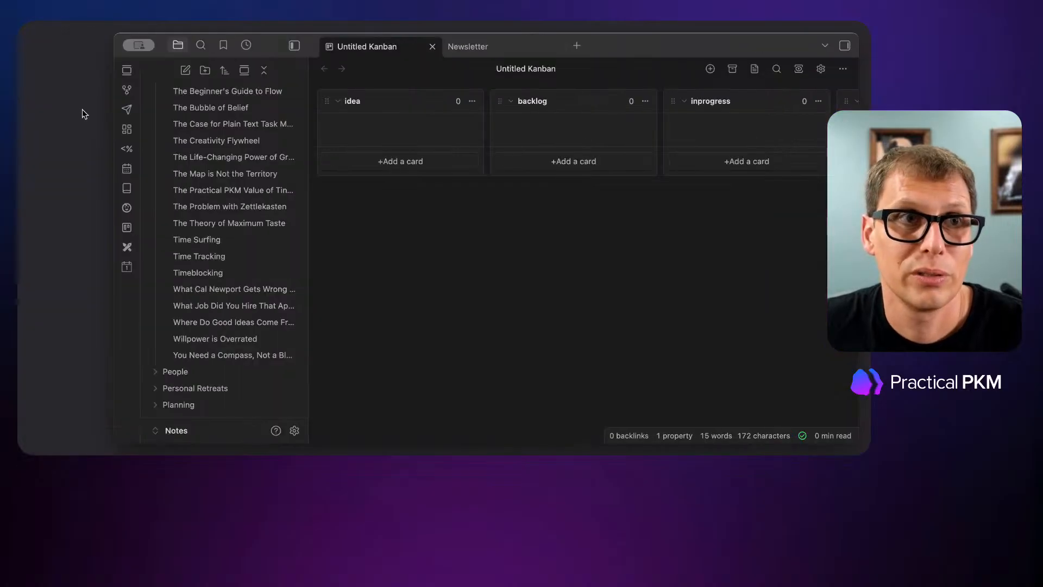
Step: Relaunch Obsidian and run QuickAdd: Demo Idea with "Personal Retreat Update" as the big idea
left_click(106, 245)
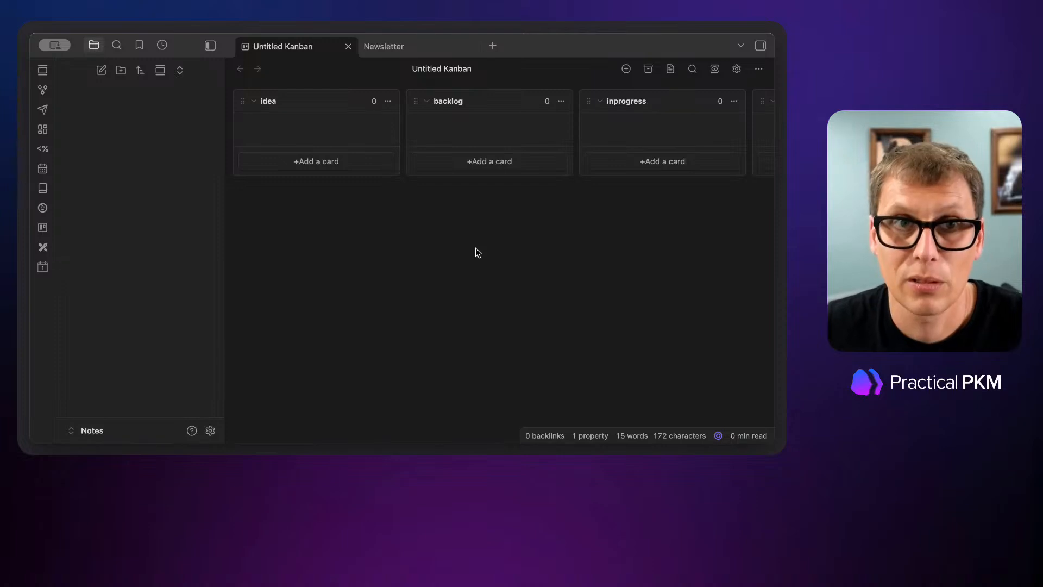
key("super+p")
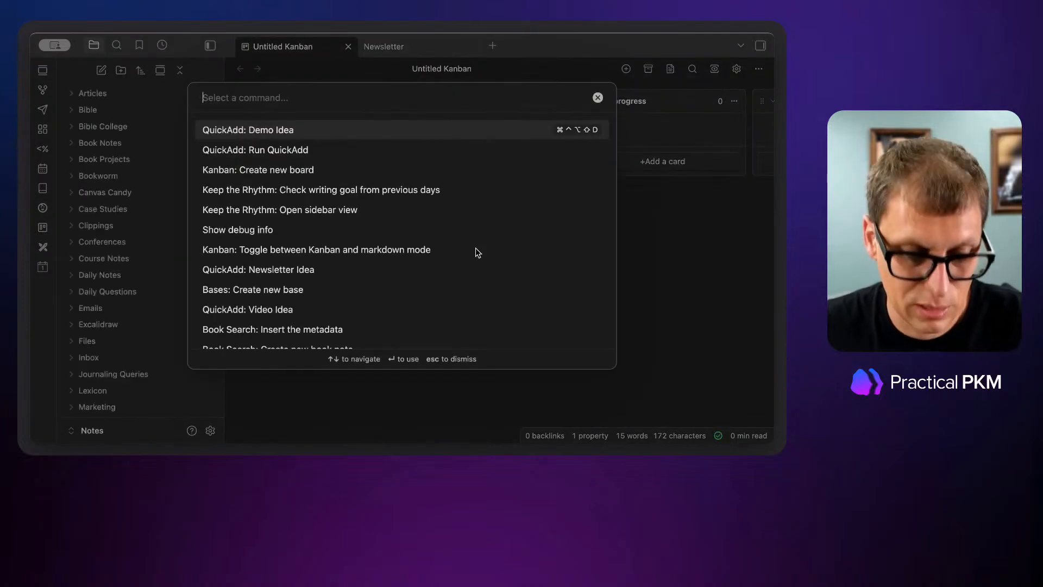
key("Return")
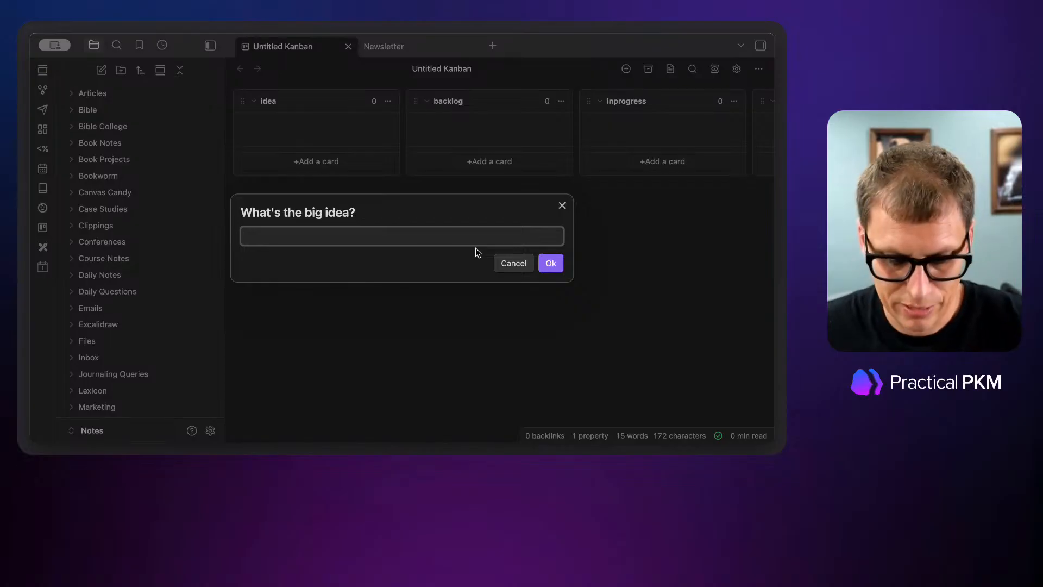
type("Per")
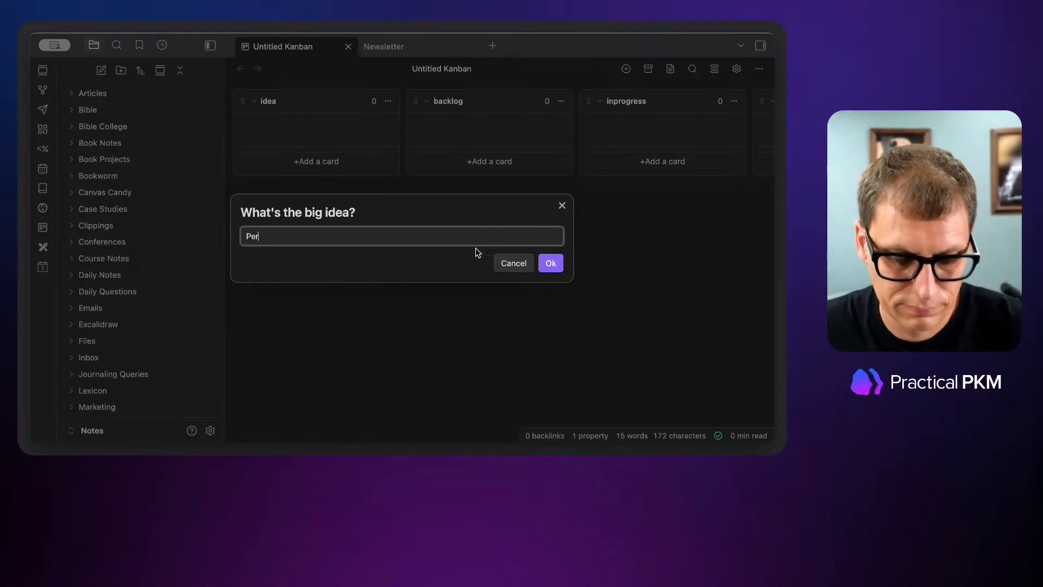
type("sonal Ret")
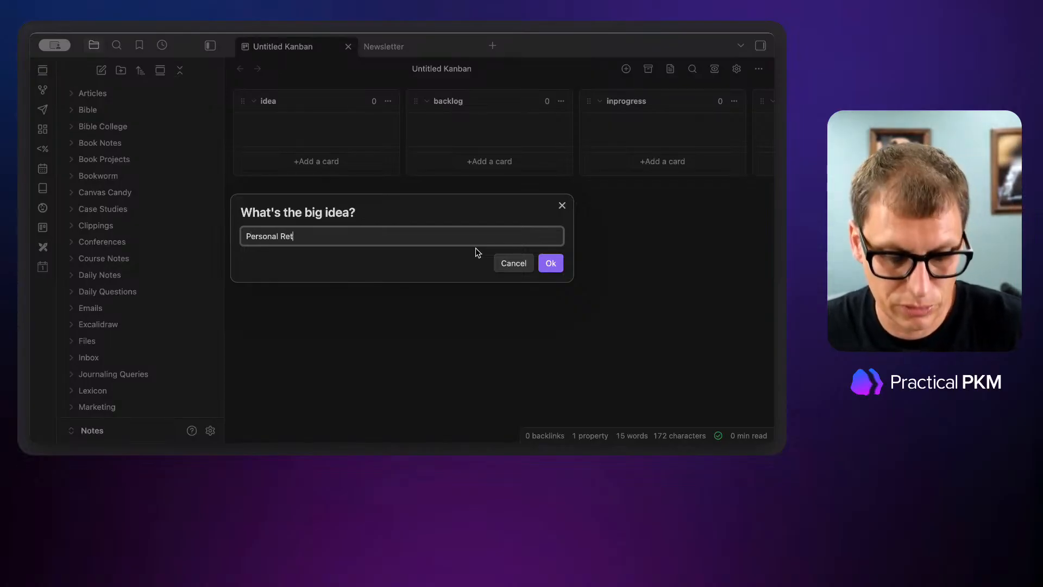
type("reat Update")
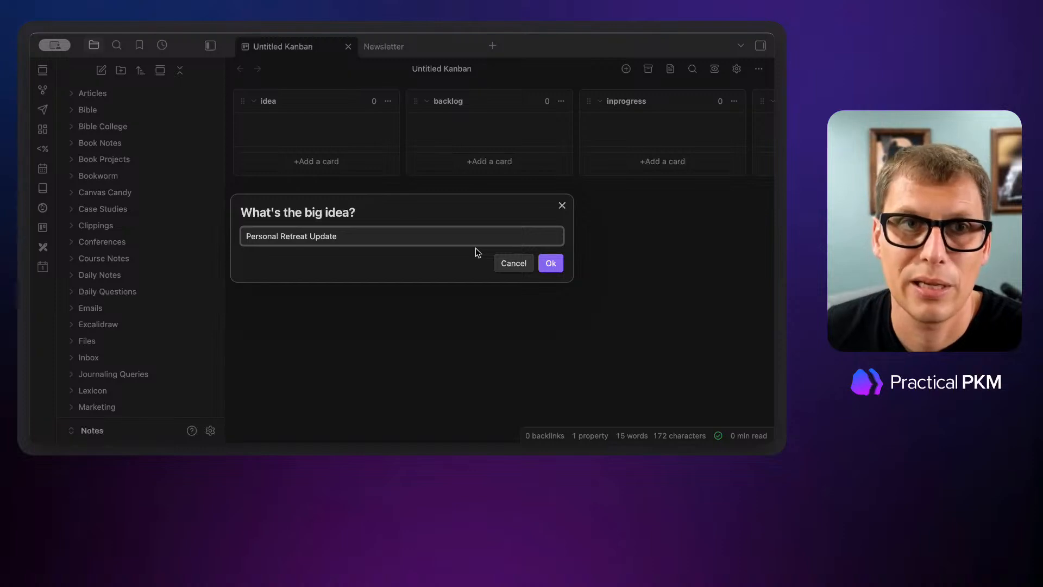
key("Return")
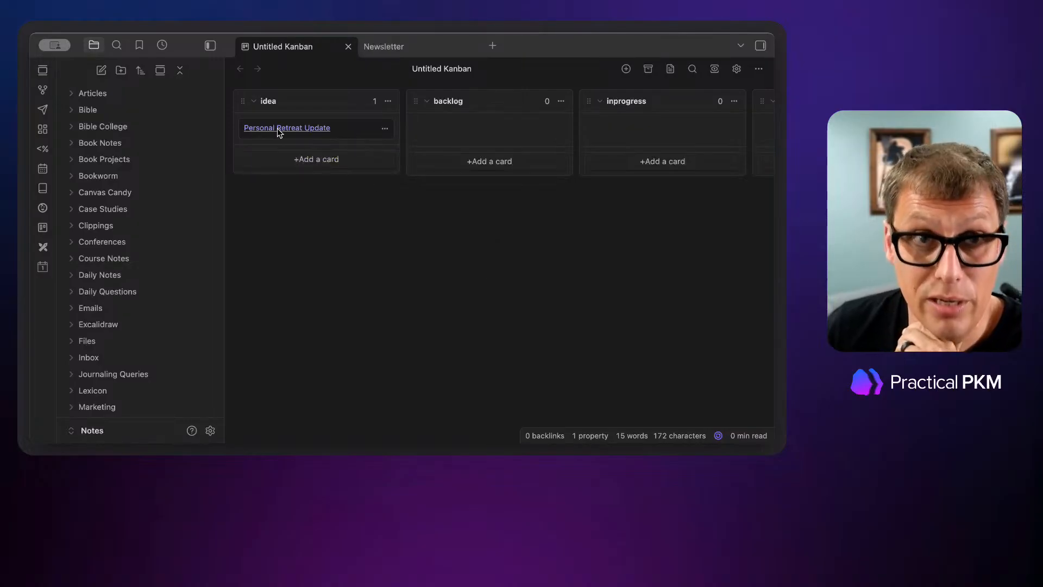
Step: Preview the note linked on the Personal Retreat Update card to check its status property, and dismiss the plugin notice
mouse_move(278, 131)
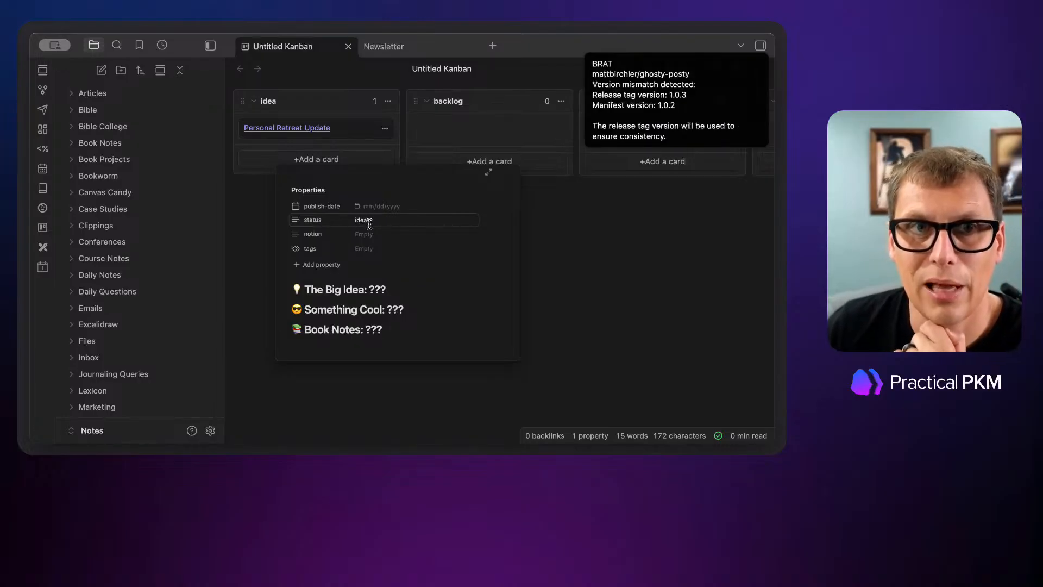
left_click(643, 106)
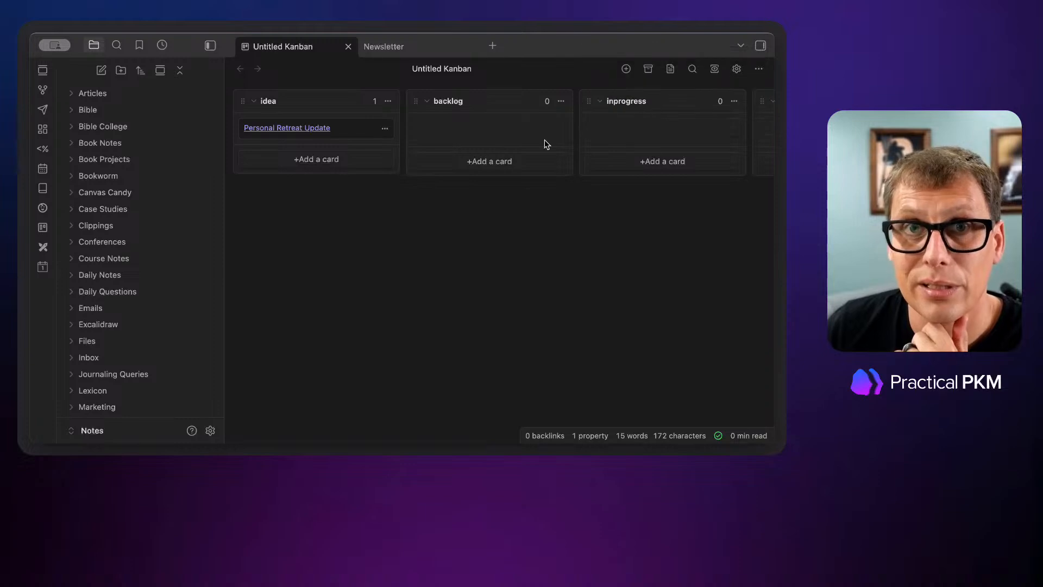
Step: Find the Kanban Status Updater among the community plugins and read its description page
mouse_move(296, 130)
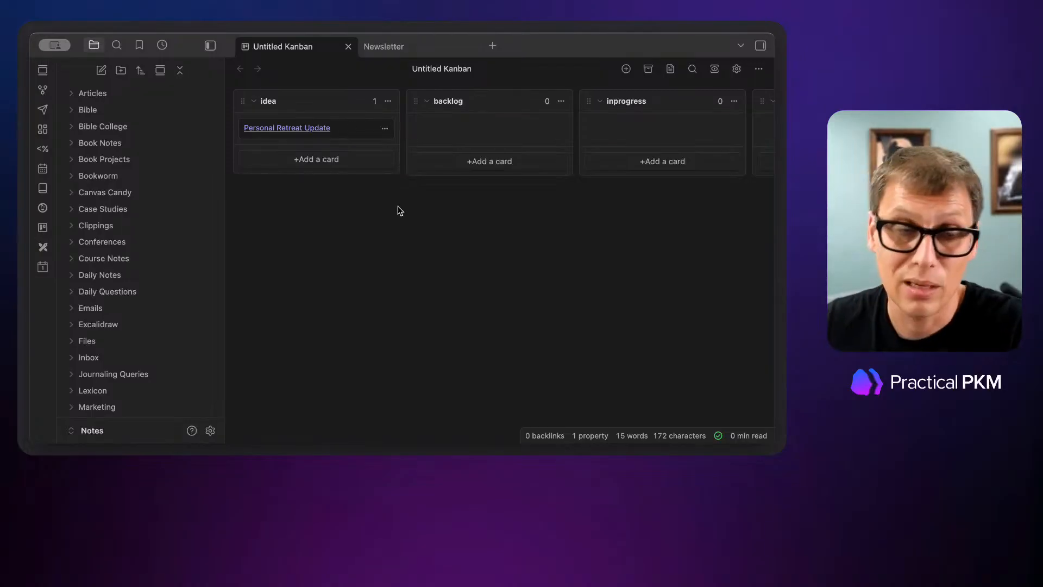
left_click(210, 430)
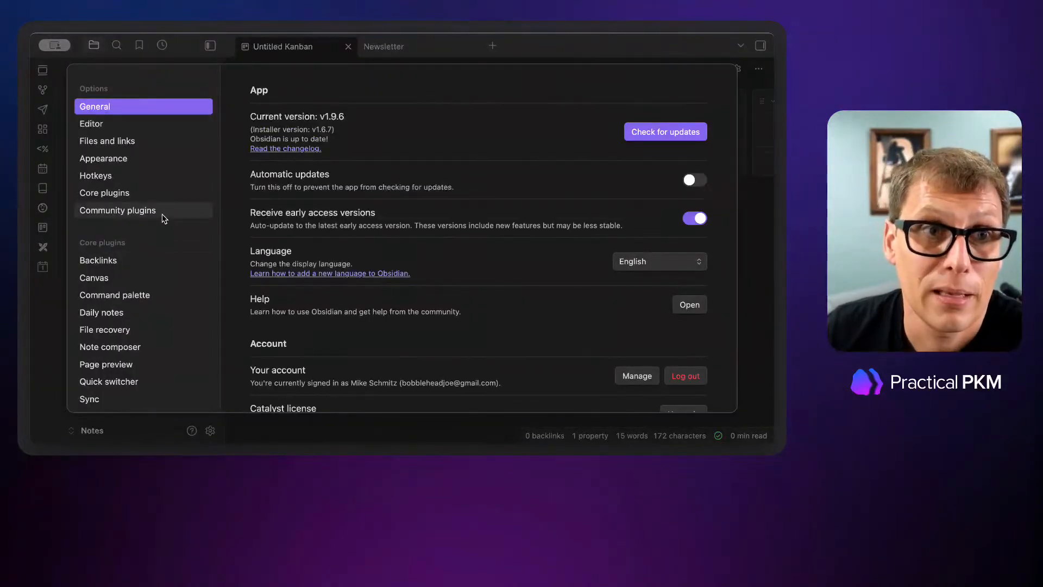
left_click(164, 215)
left_click(675, 139)
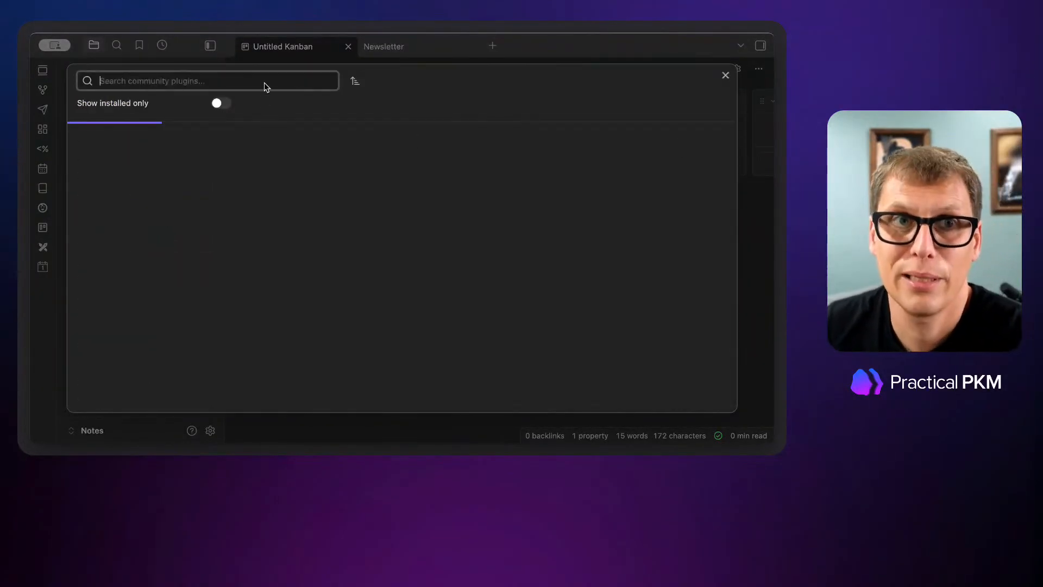
type("kanban")
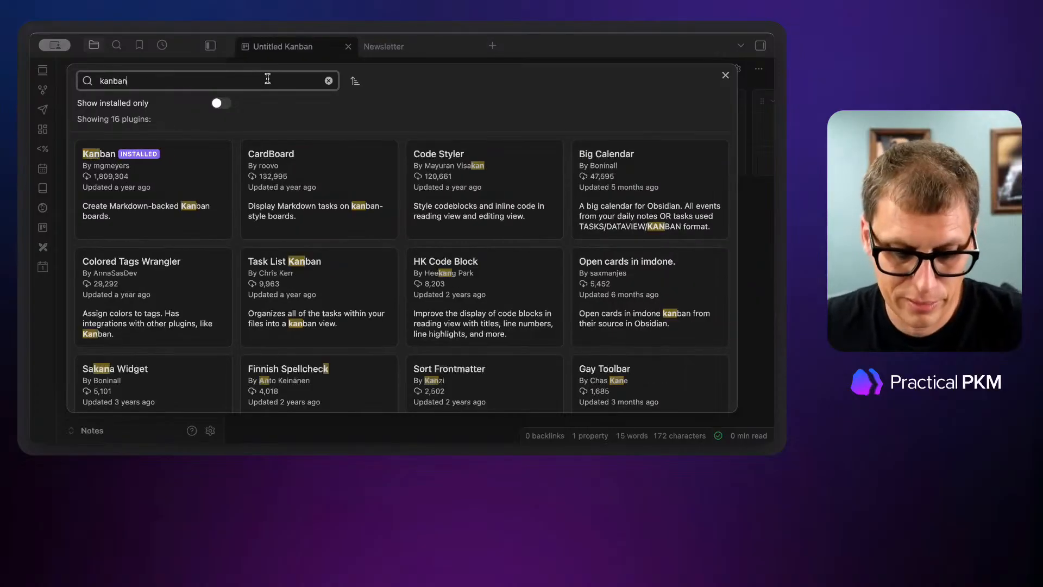
type(" status updater")
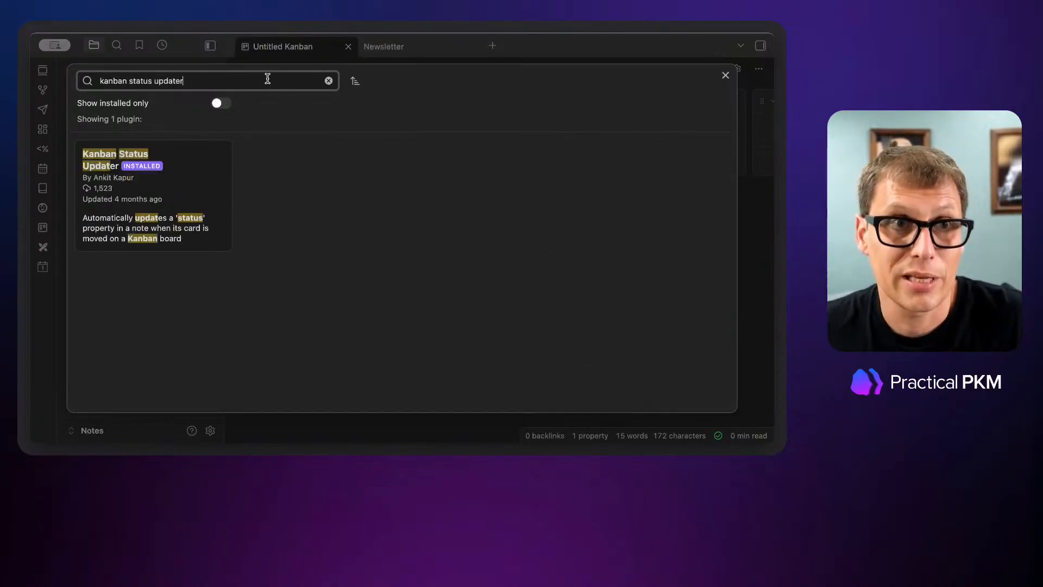
left_click(216, 188)
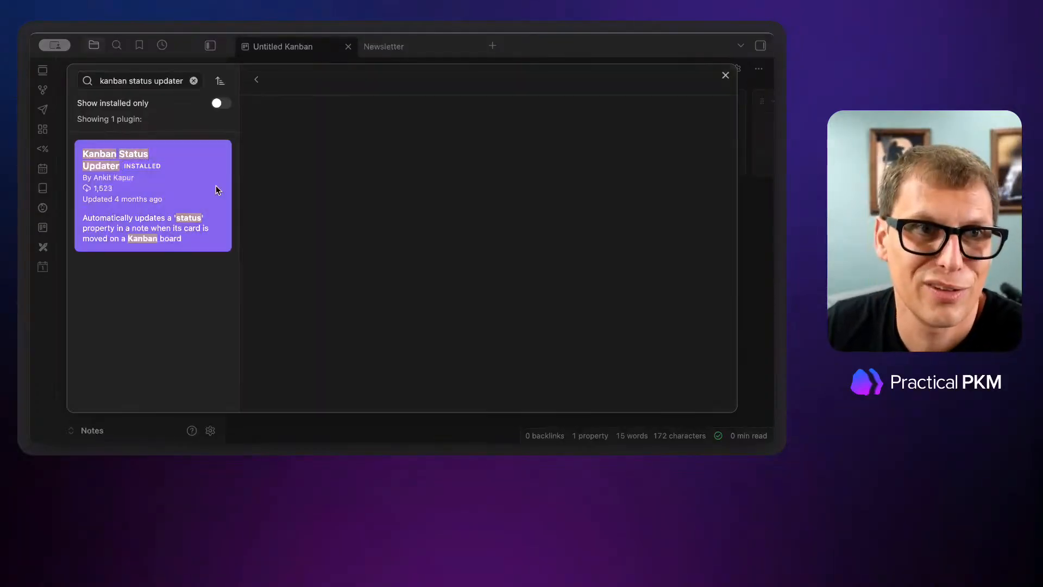
scroll(365, 277, "down", 3)
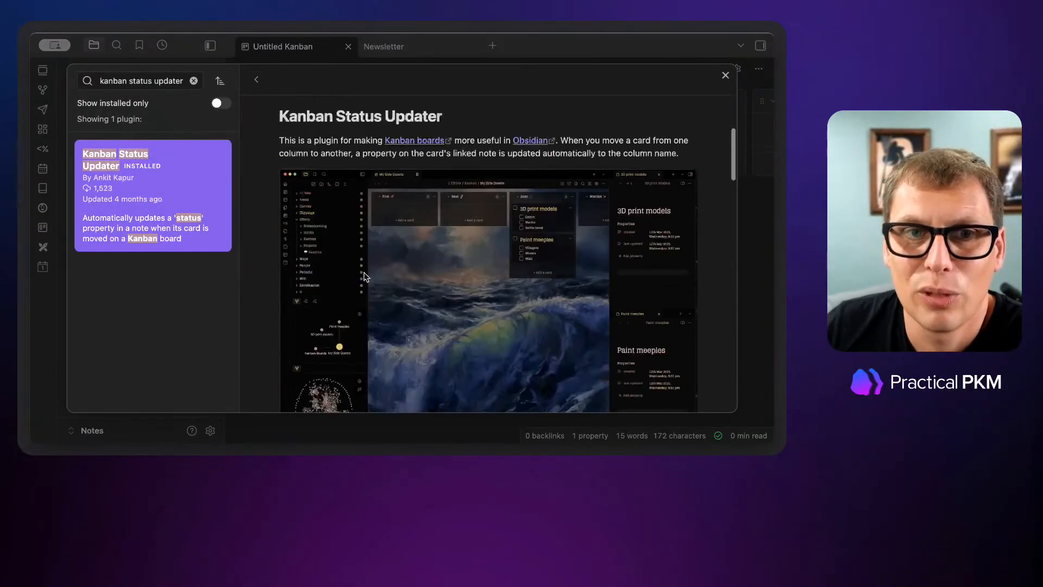
scroll(293, 179, "up", 2)
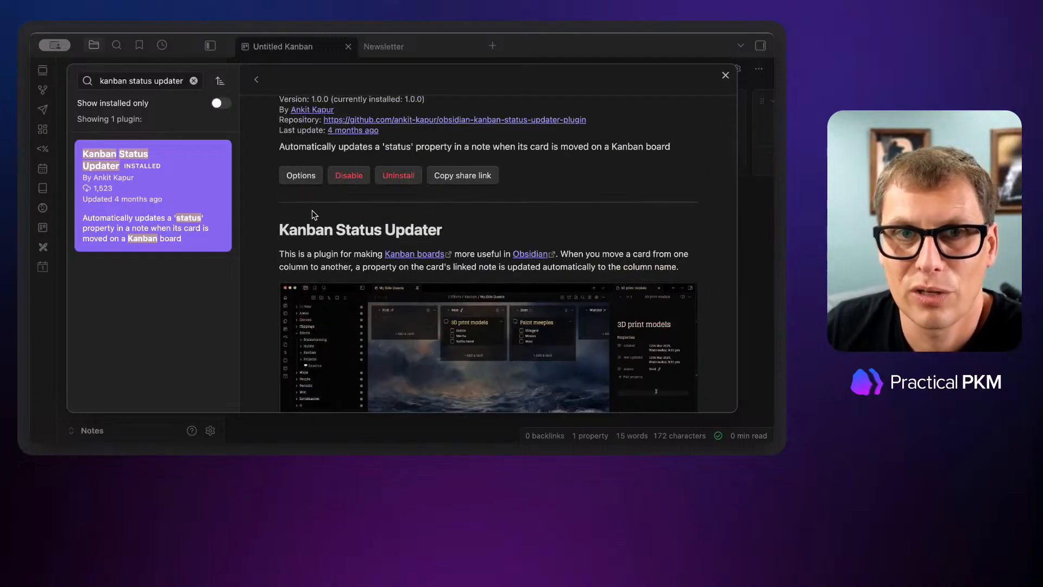
Step: Review the Kanban Status Updater options and run its test on the current Kanban board
left_click(300, 176)
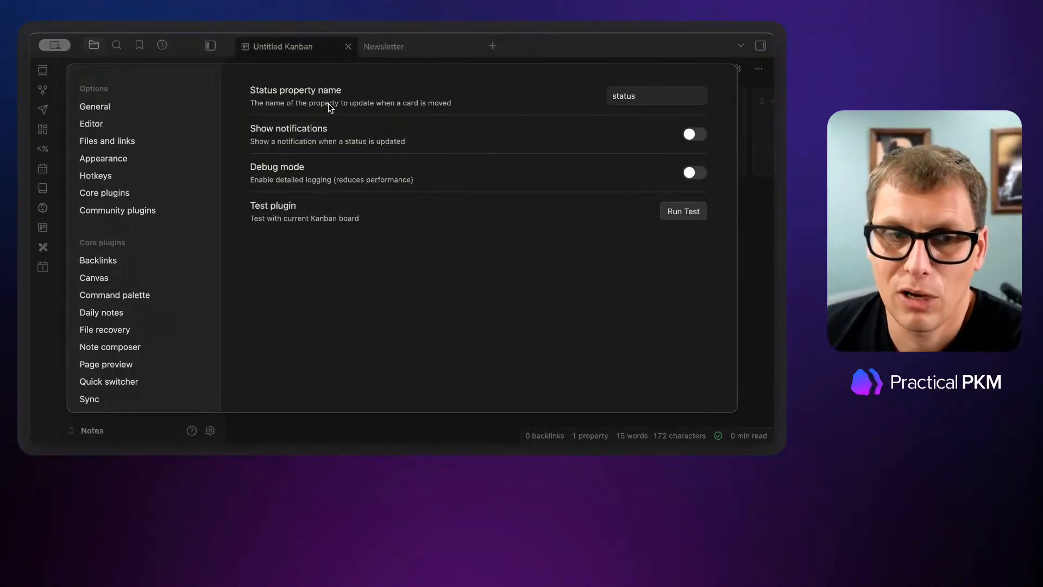
left_click(664, 94)
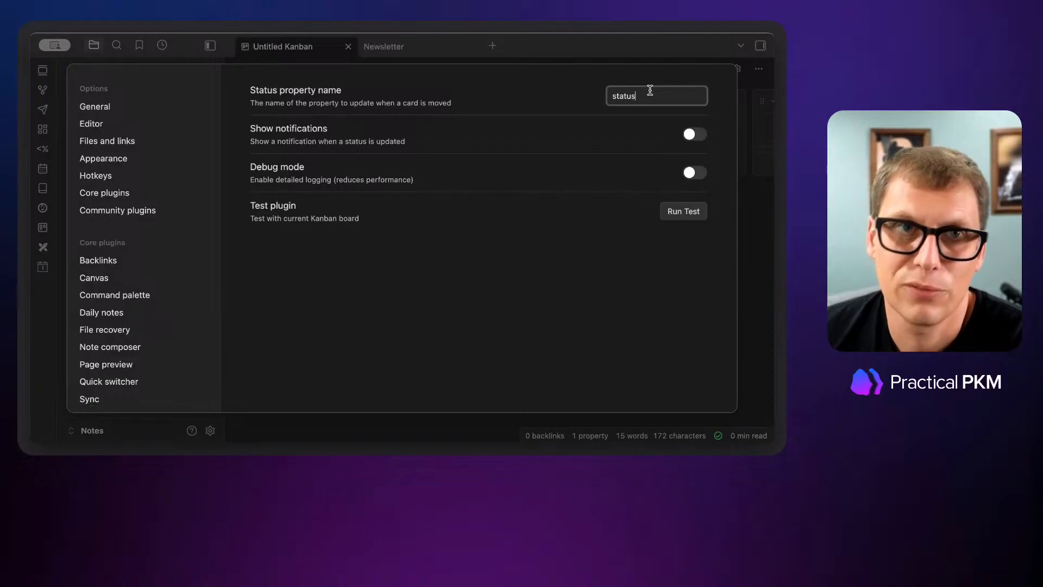
left_click(689, 133)
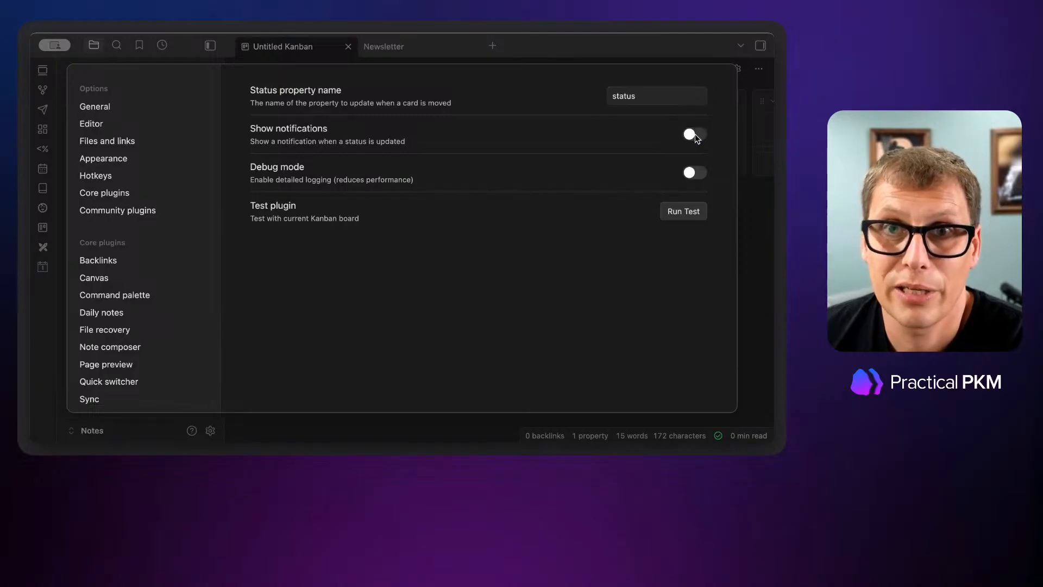
left_click(692, 217)
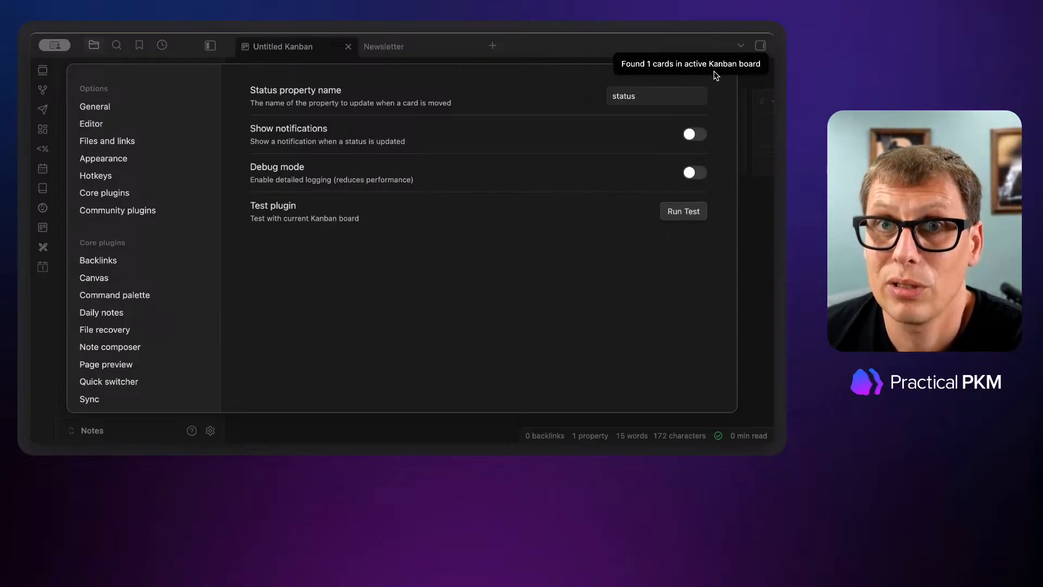
left_click(762, 210)
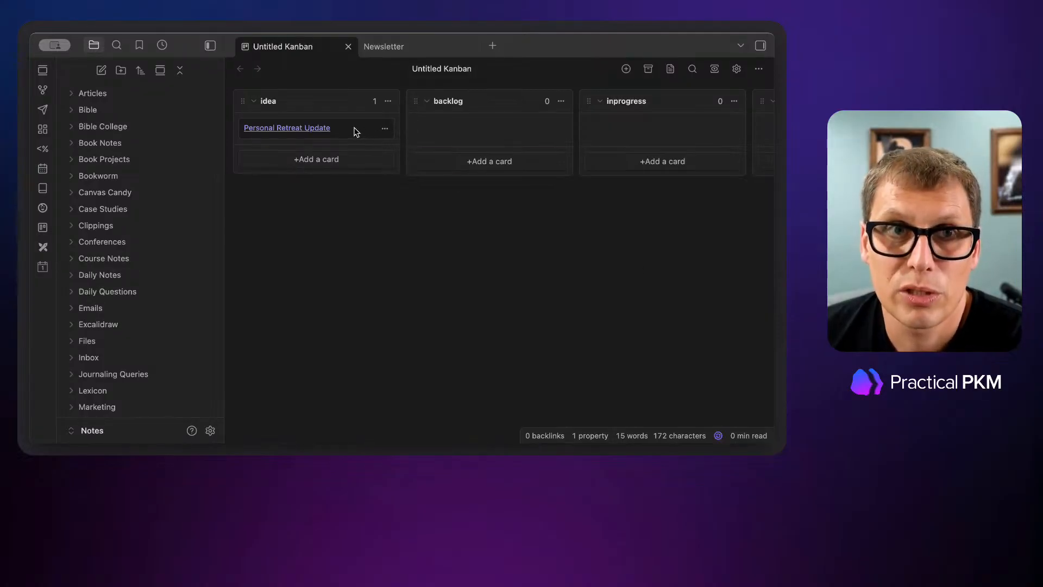
Step: Move the Personal Retreat Update card from idea to backlog and preview its linked note to check the status property
left_click_drag(355, 133, 521, 130)
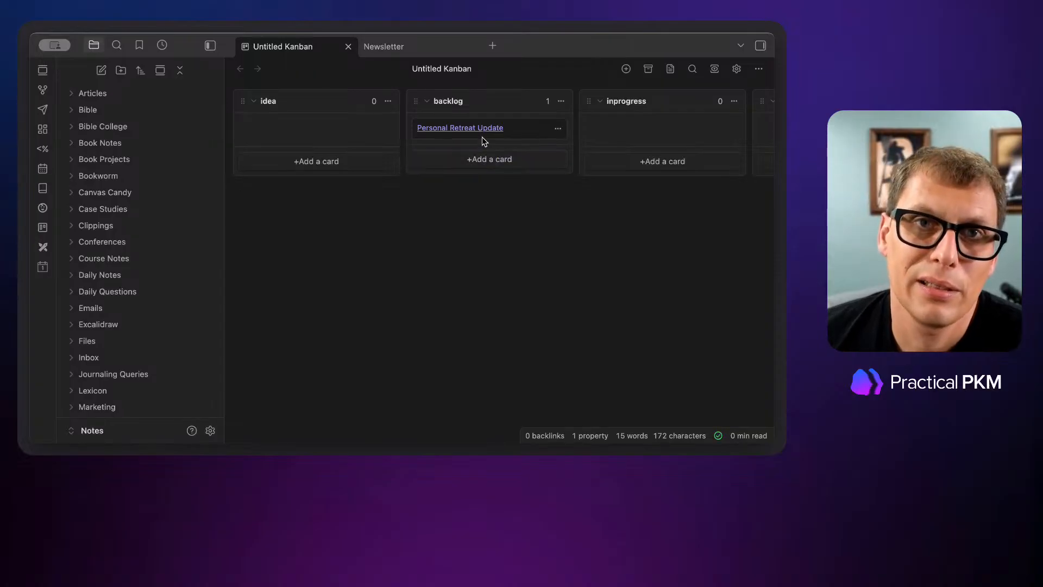
mouse_move(481, 133)
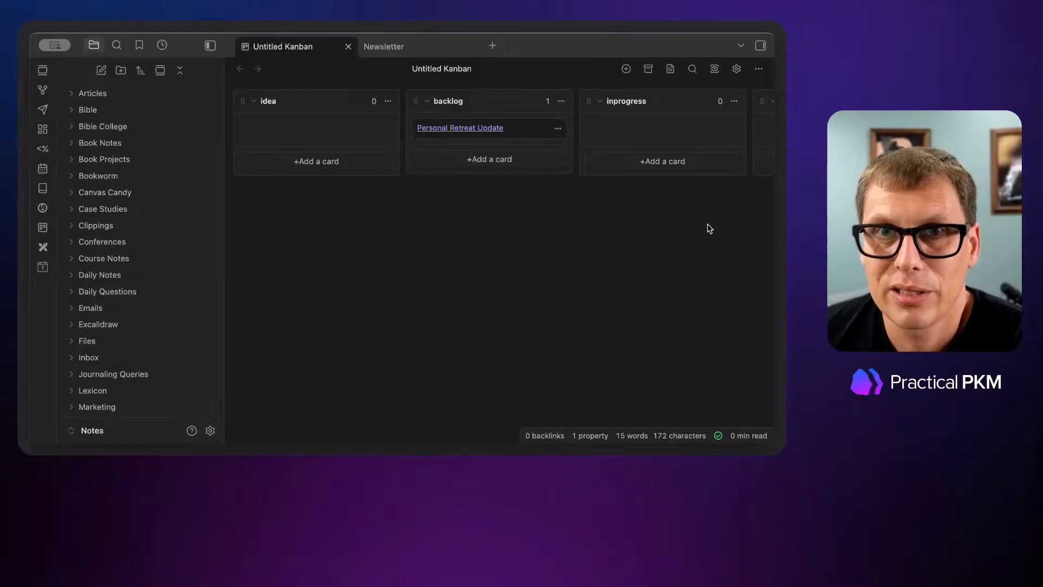
scroll(708, 225, "right", 5)
scroll(706, 225, "left", 5)
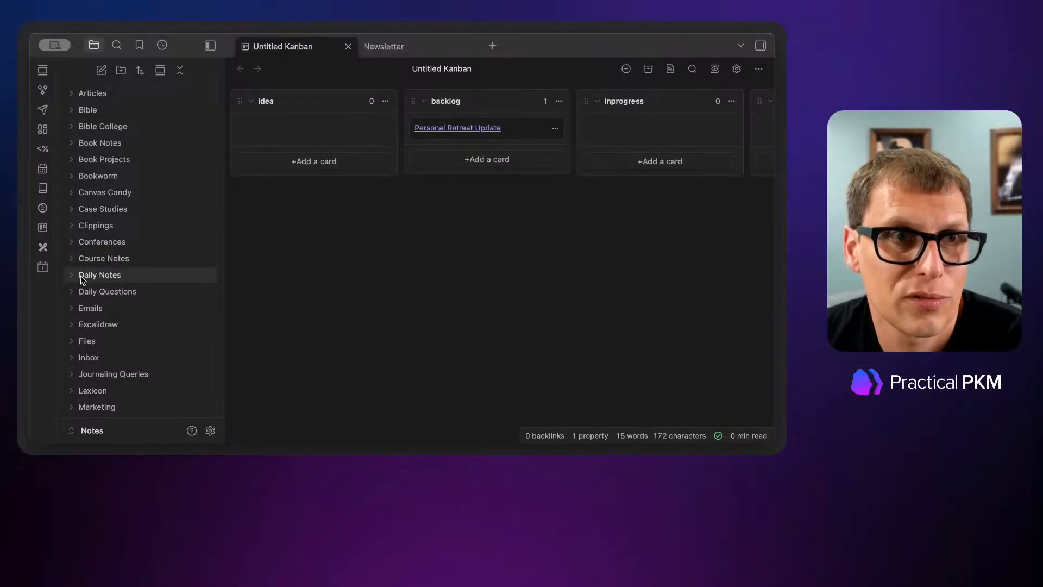
Step: Open the Articles board in the Writing Projects folder and look through its columns from idea to published
scroll(108, 274, "down", 5)
left_click(69, 230)
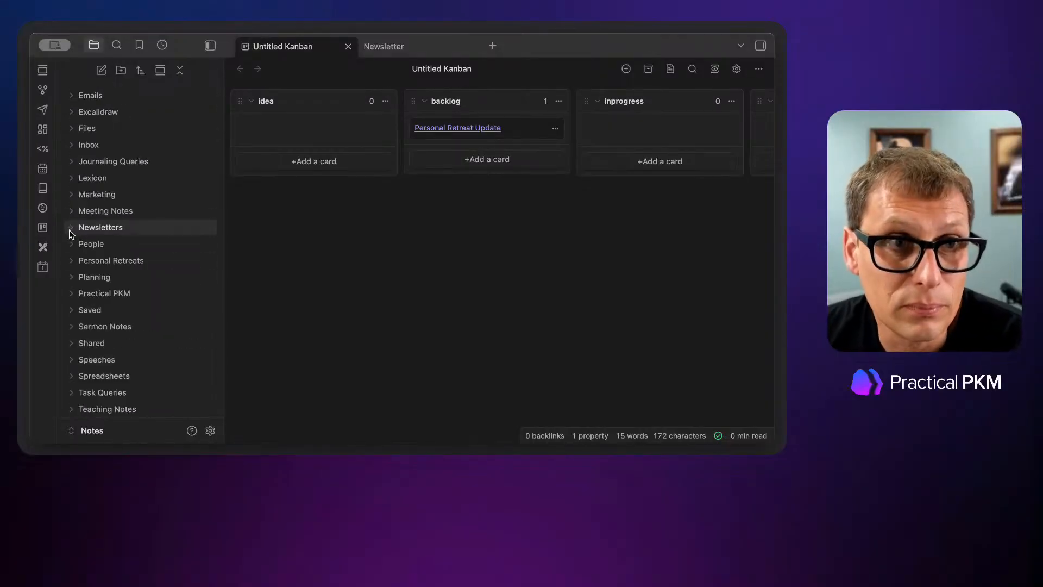
scroll(70, 223, "down", 5)
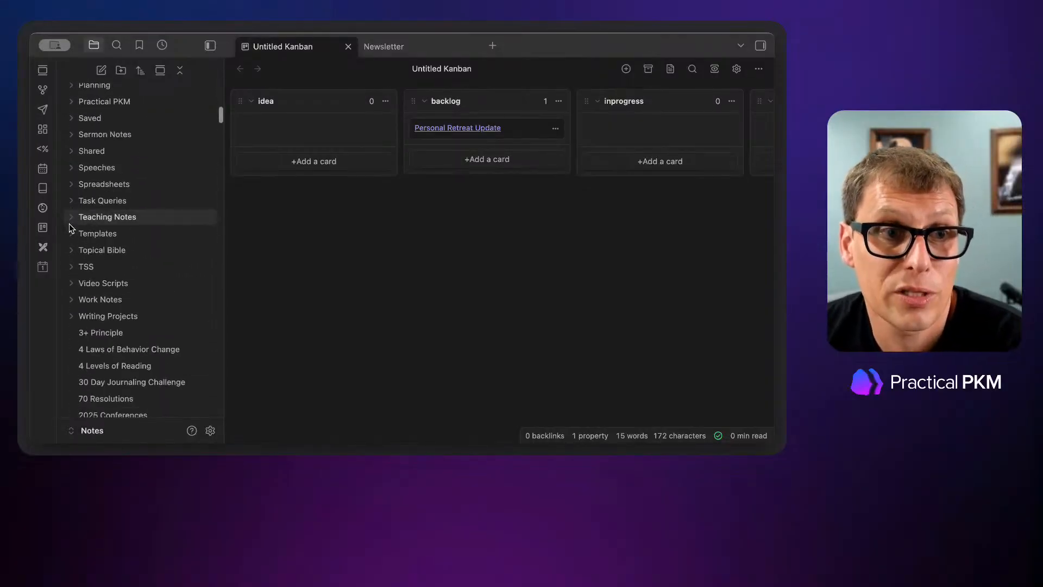
left_click(72, 316)
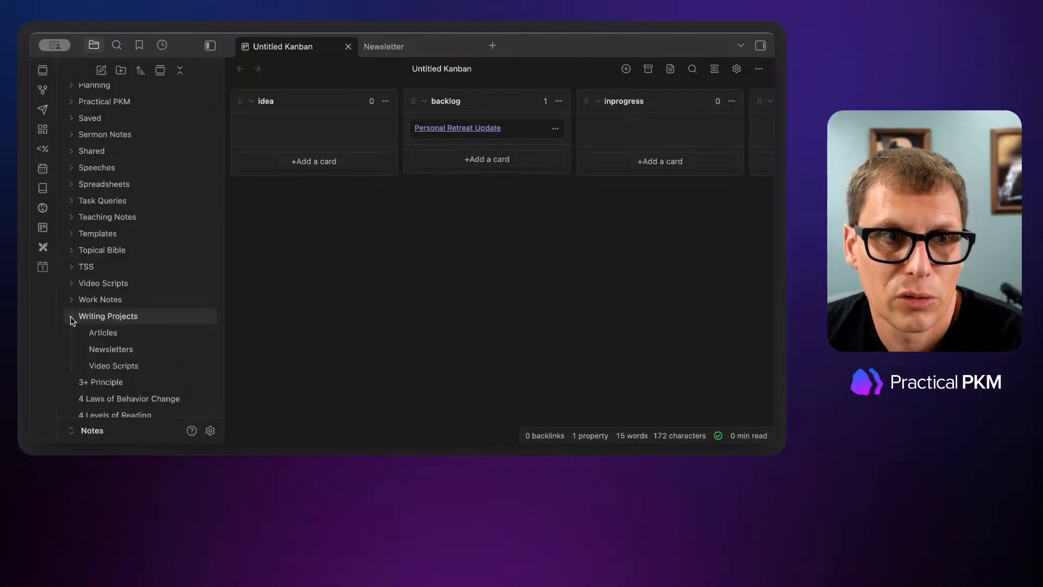
left_click(162, 338)
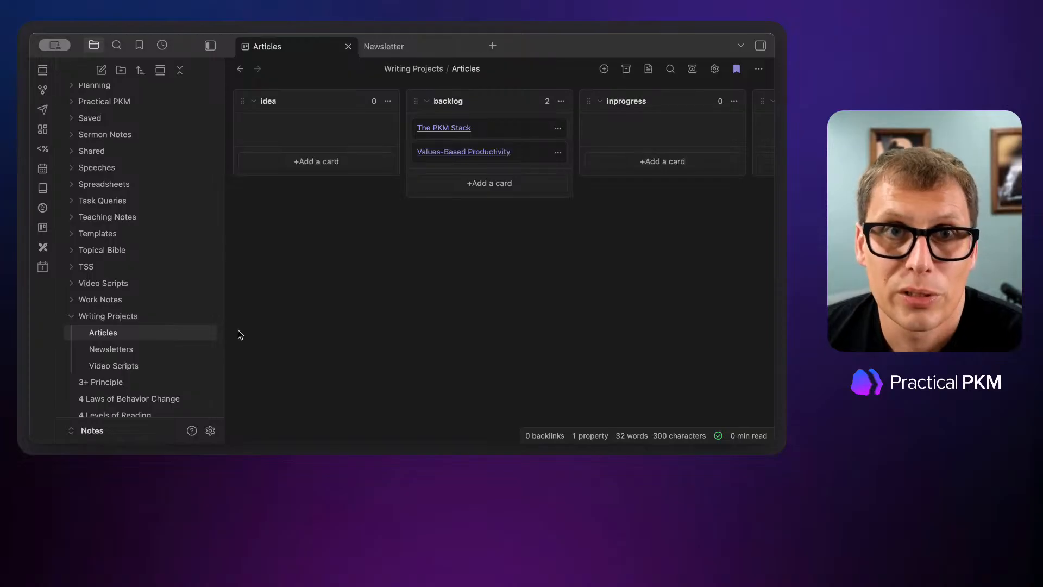
scroll(488, 316, "right", 6)
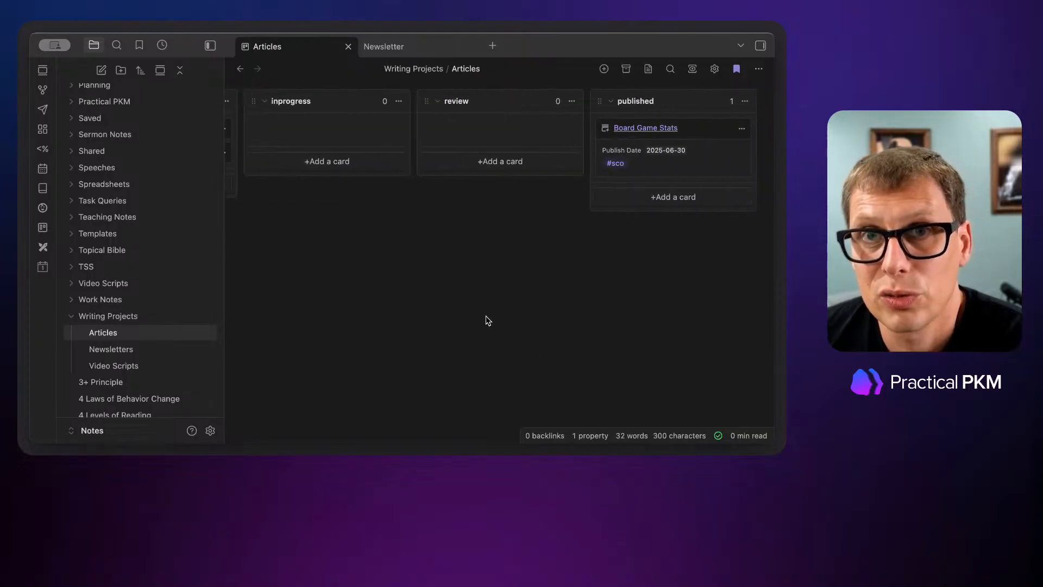
scroll(484, 316, "left", 6)
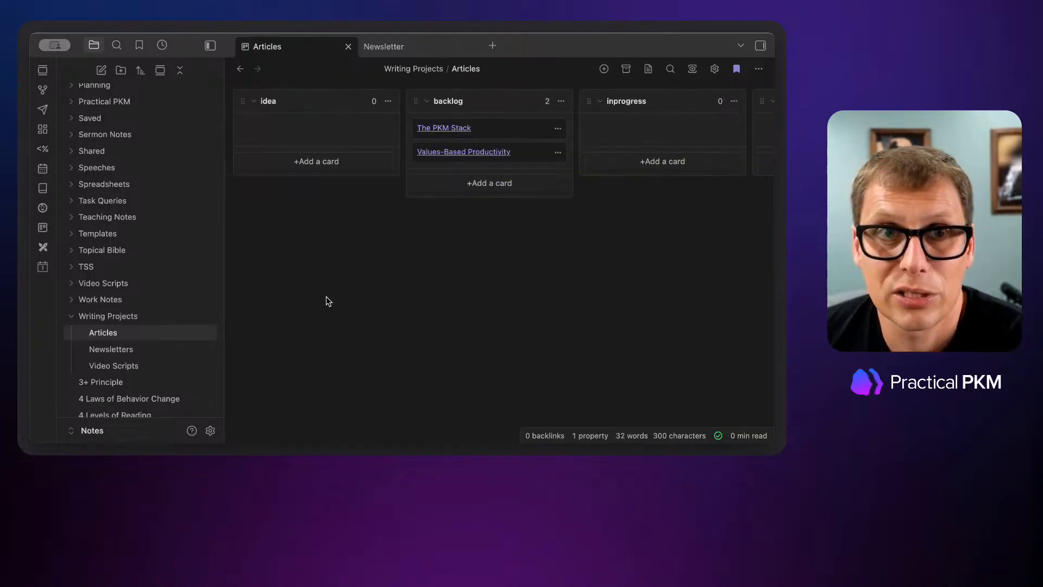
Step: Look through the Newsletters board and preview the Obsidian starter note in published and Cranking vs Creating in backlog to compare their properties
left_click(174, 350)
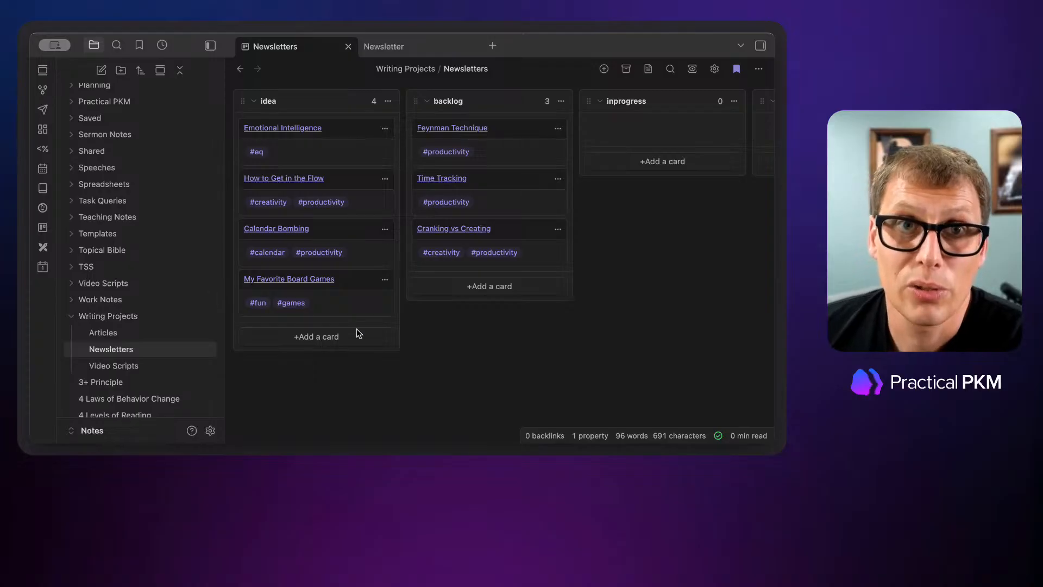
scroll(442, 332, "right", 3)
scroll(442, 331, "left", 3)
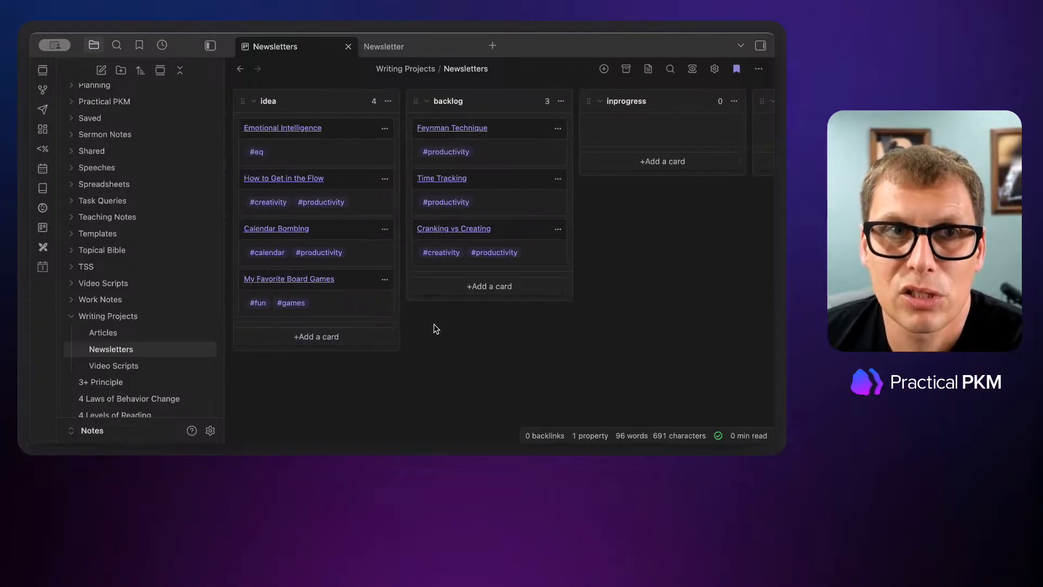
scroll(498, 187, "right", 5)
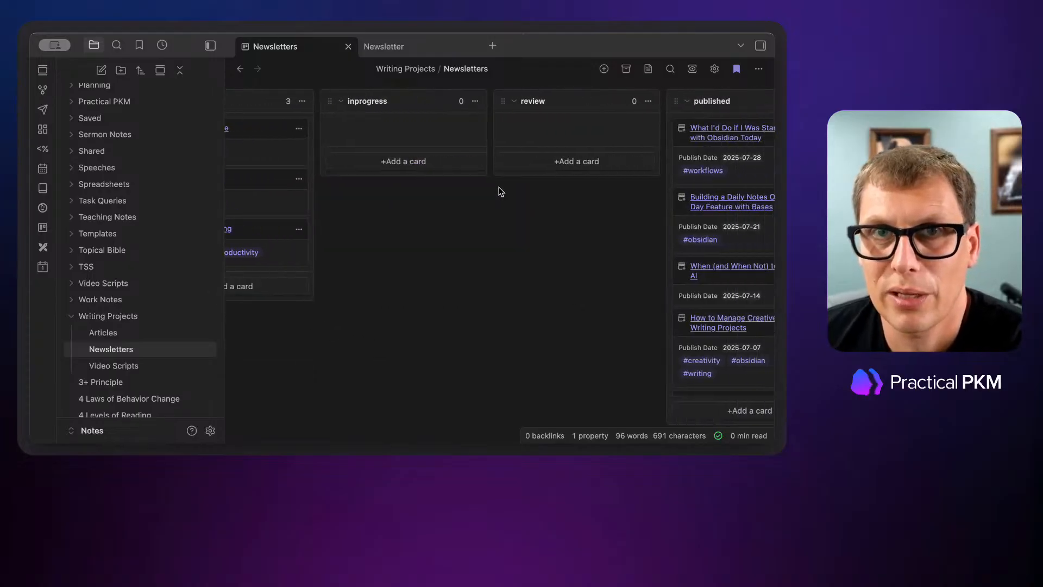
scroll(445, 142, "right", 3)
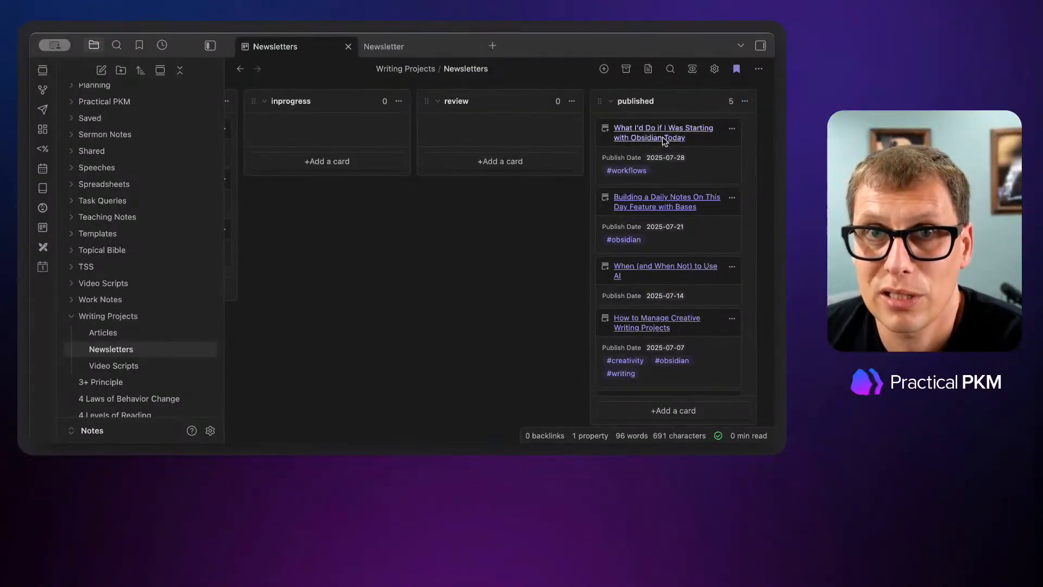
mouse_move(671, 136)
scroll(667, 134, "left", 6)
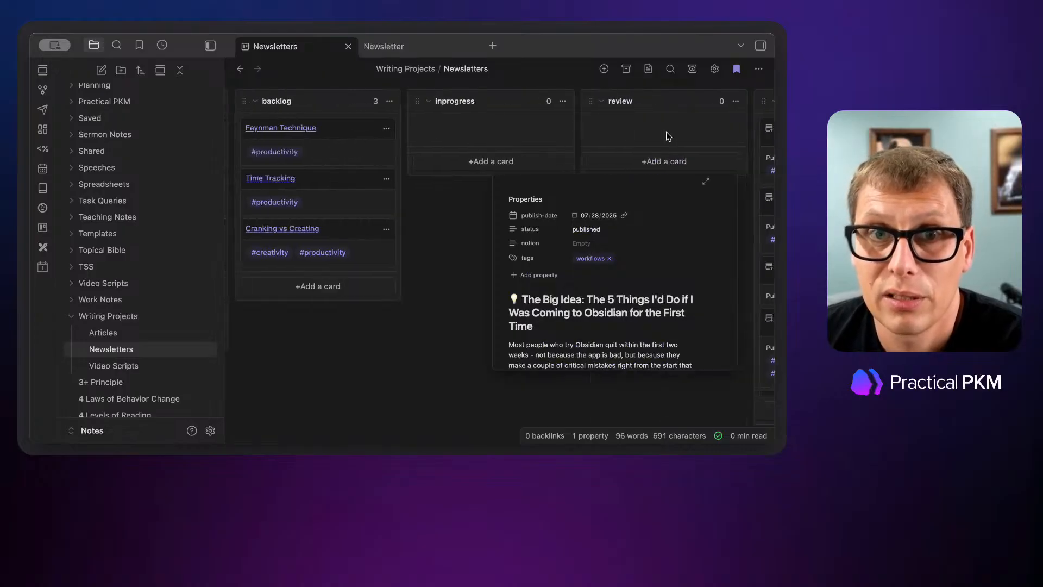
mouse_move(483, 233)
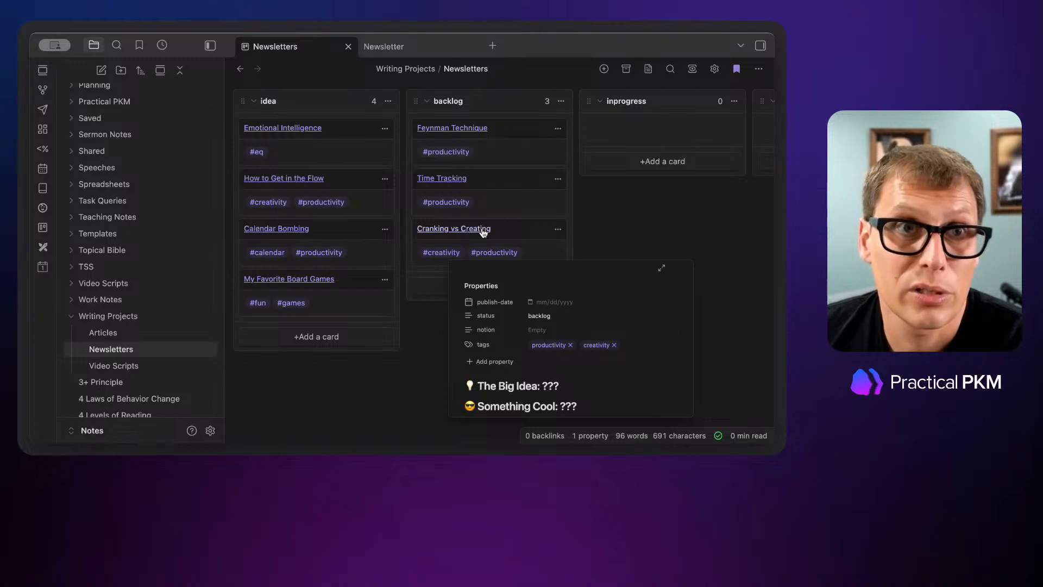
Step: Open the Video Scripts board and look through its columns as far as published
left_click(145, 361)
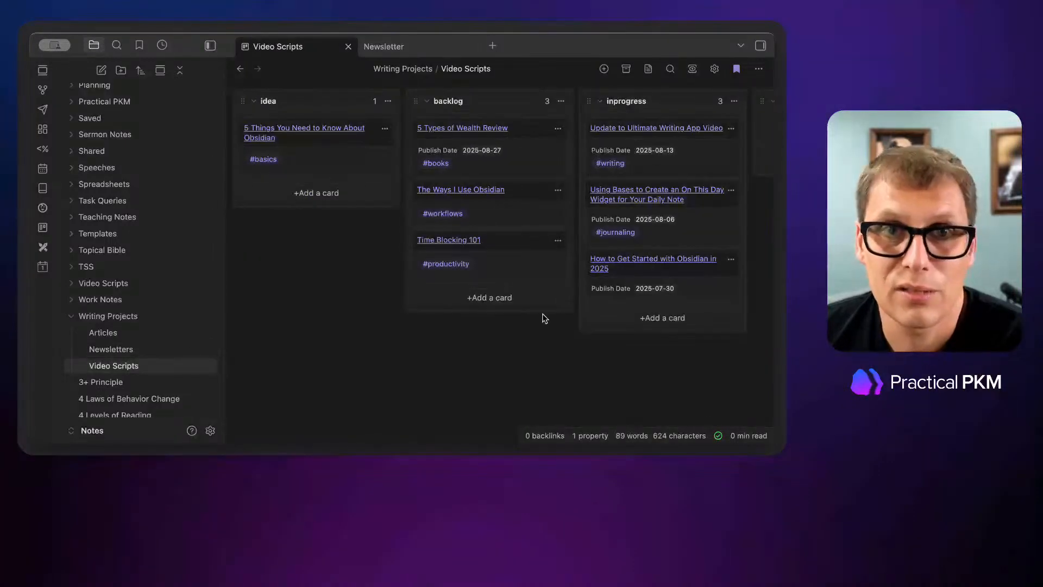
scroll(545, 318, "right", 8)
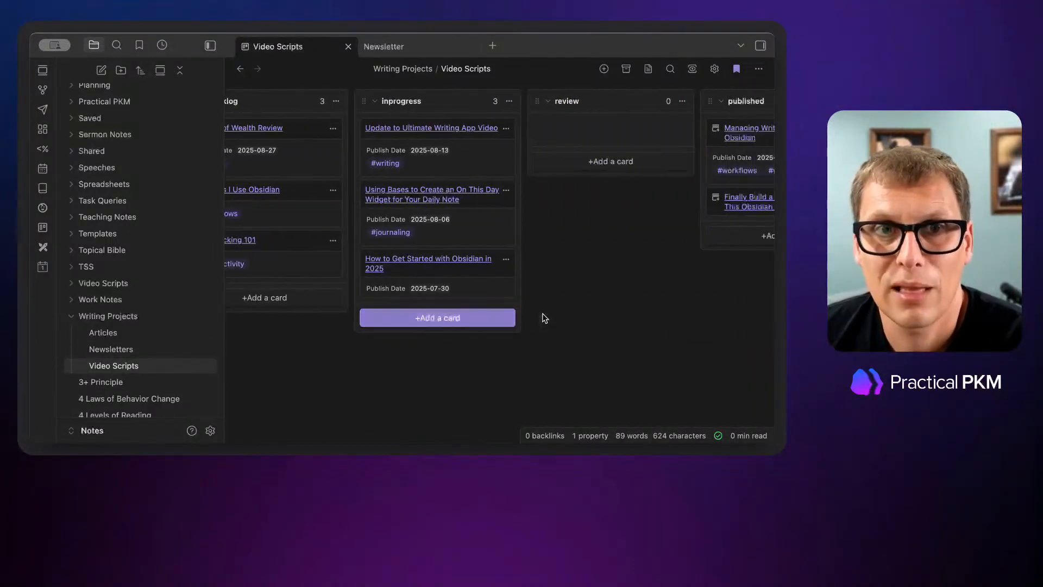
scroll(545, 318, "right", 3)
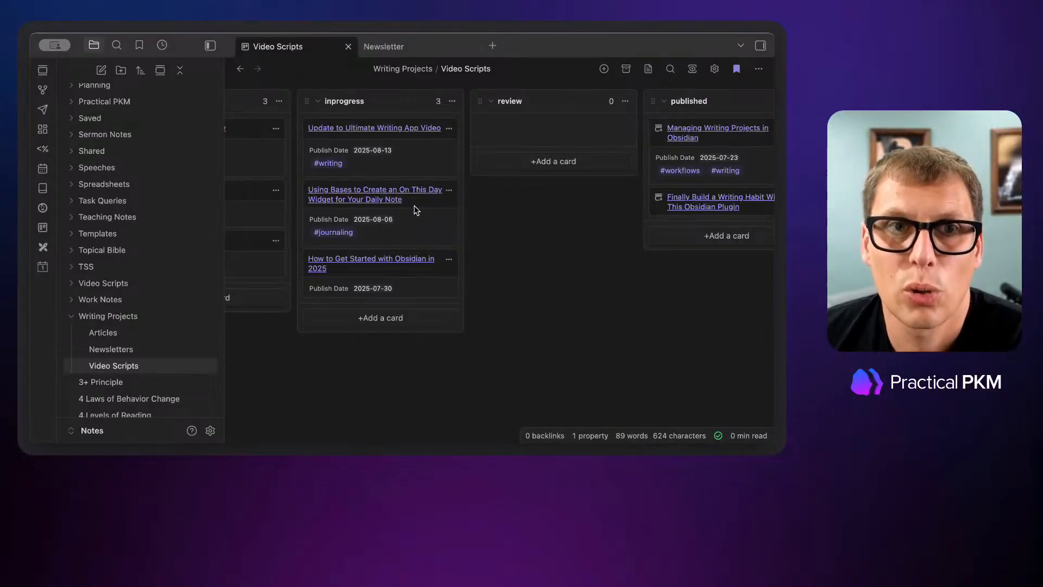
Step: Open "Using Bases to Create an On This Day Widget for Your Daily Note" from the inprogress column and read through the script
left_click(381, 194)
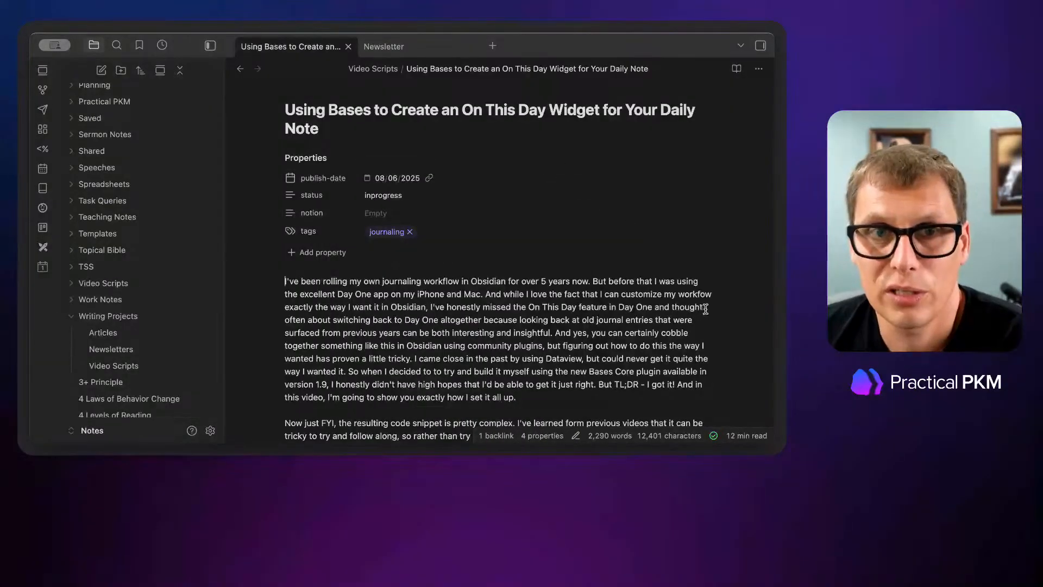
scroll(705, 309, "down", 3)
scroll(705, 309, "down", 10)
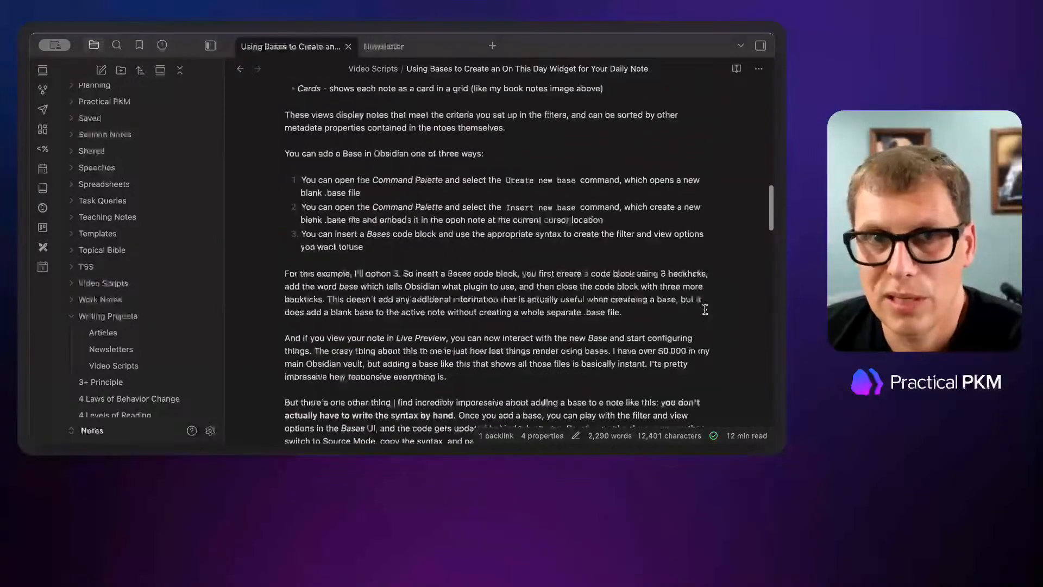
scroll(704, 309, "down", 10)
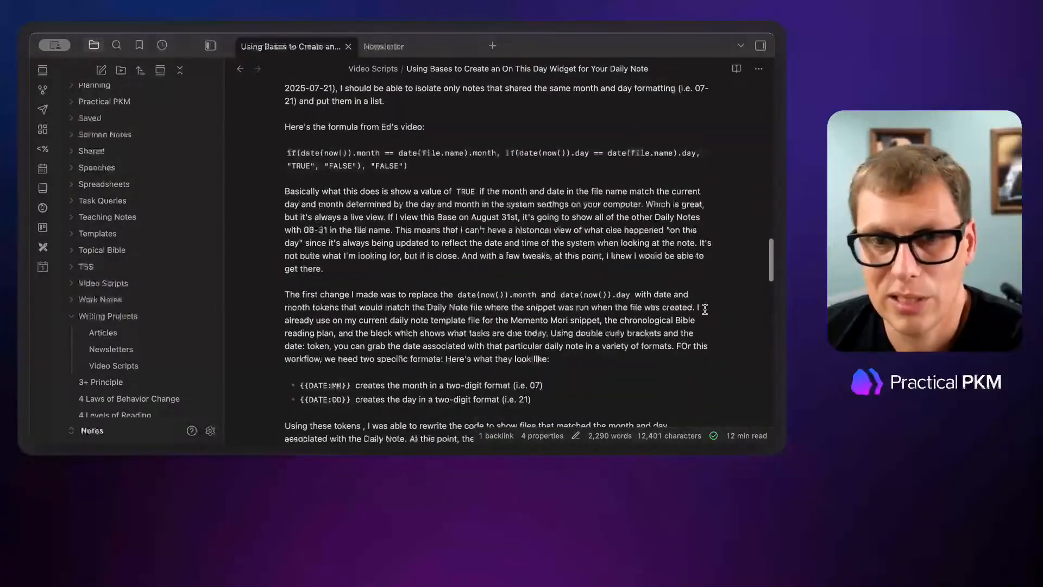
scroll(705, 309, "down", 2)
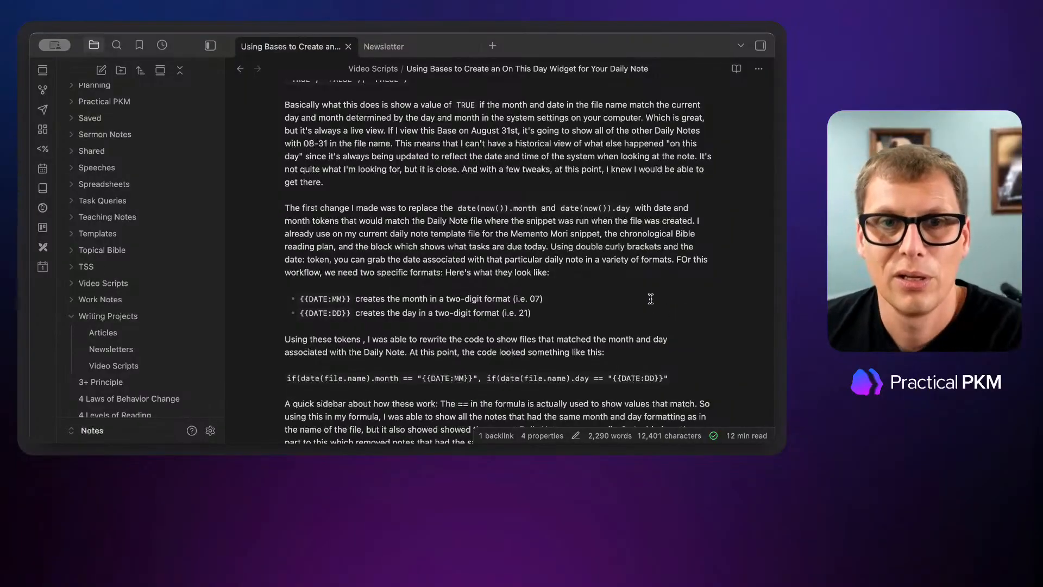
Step: Skim the On This Day widget script down to its closing paragraph and back up to the introduction
scroll(650, 298, "down", 7)
scroll(650, 297, "down", 20)
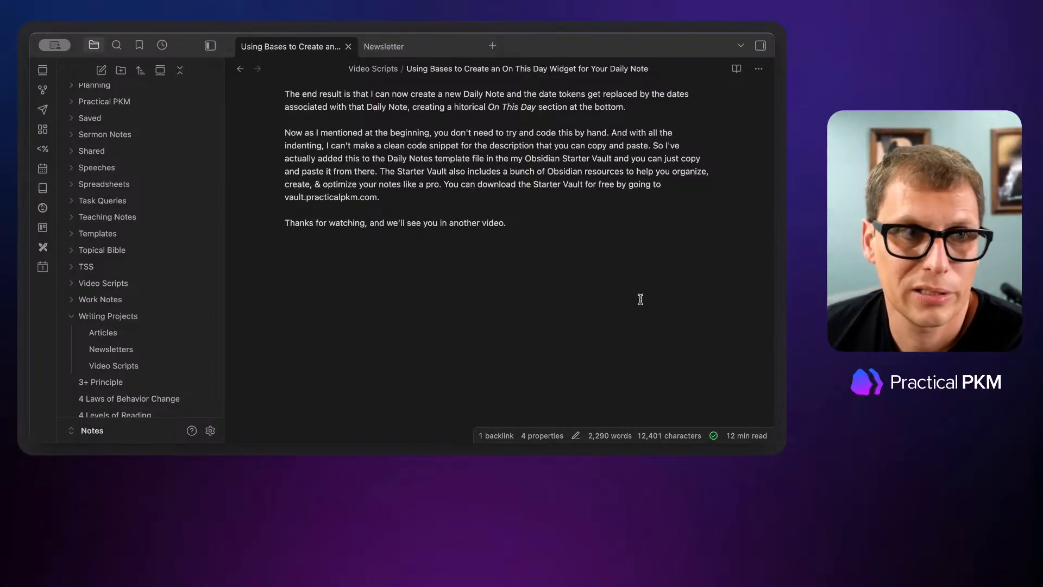
scroll(641, 299, "up", 15)
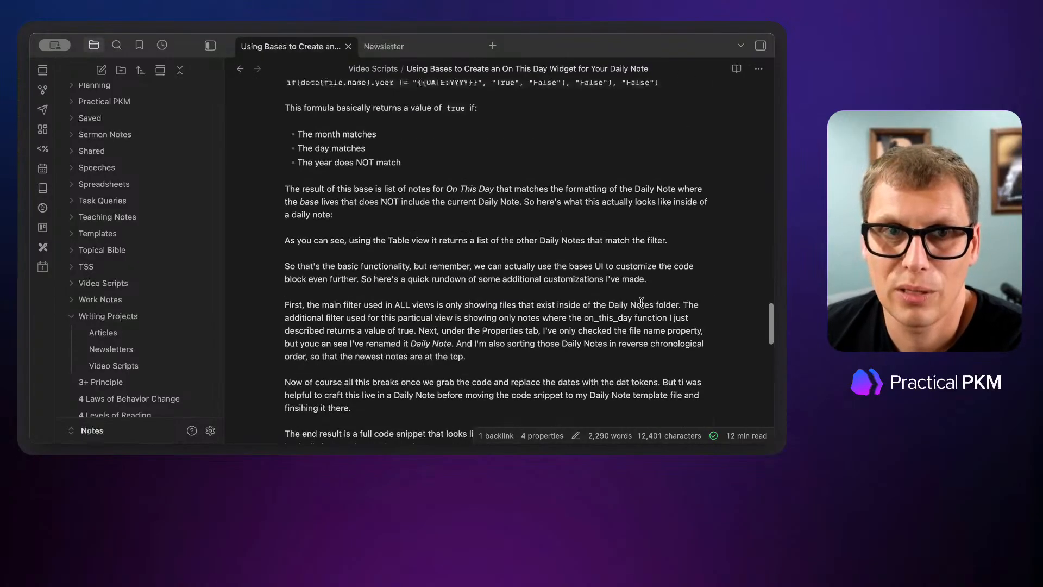
scroll(641, 303, "up", 15)
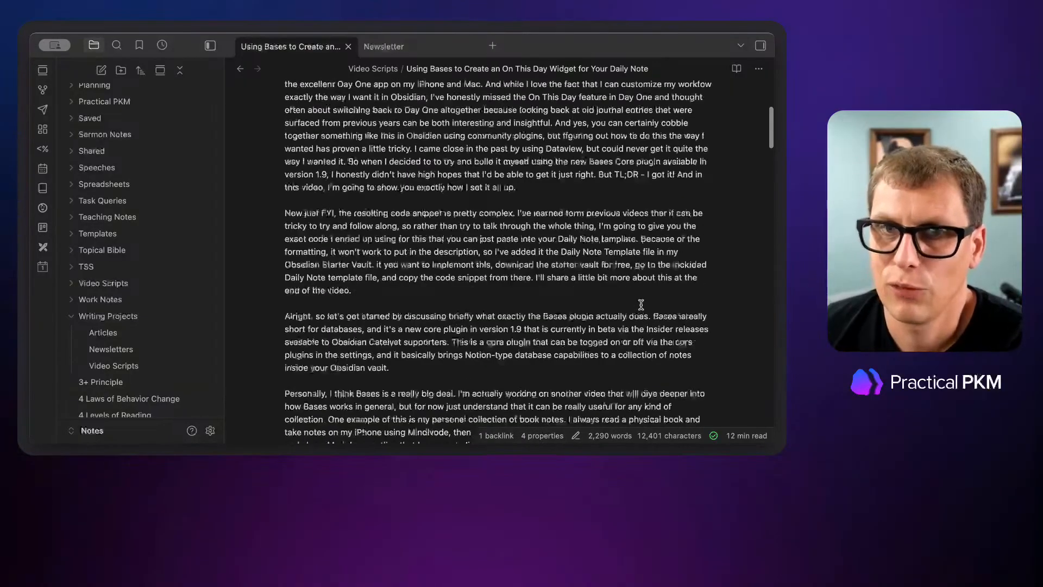
scroll(640, 304, "up", 5)
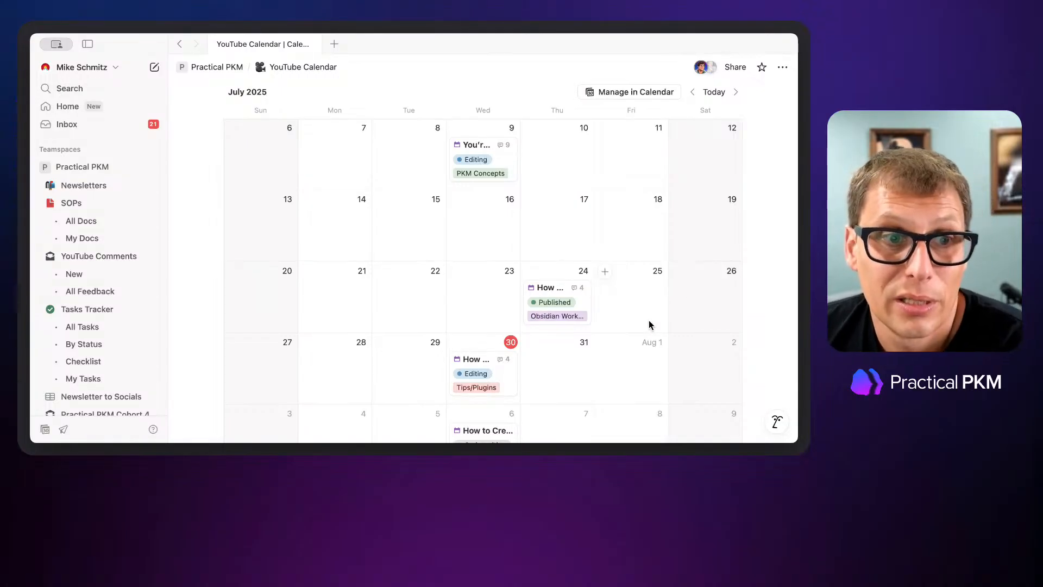
Step: In Notion's YouTube Calendar, go back to June 2025 and open the Tiny Experiments entry to read its properties and comments
scroll(640, 332, "up", 3)
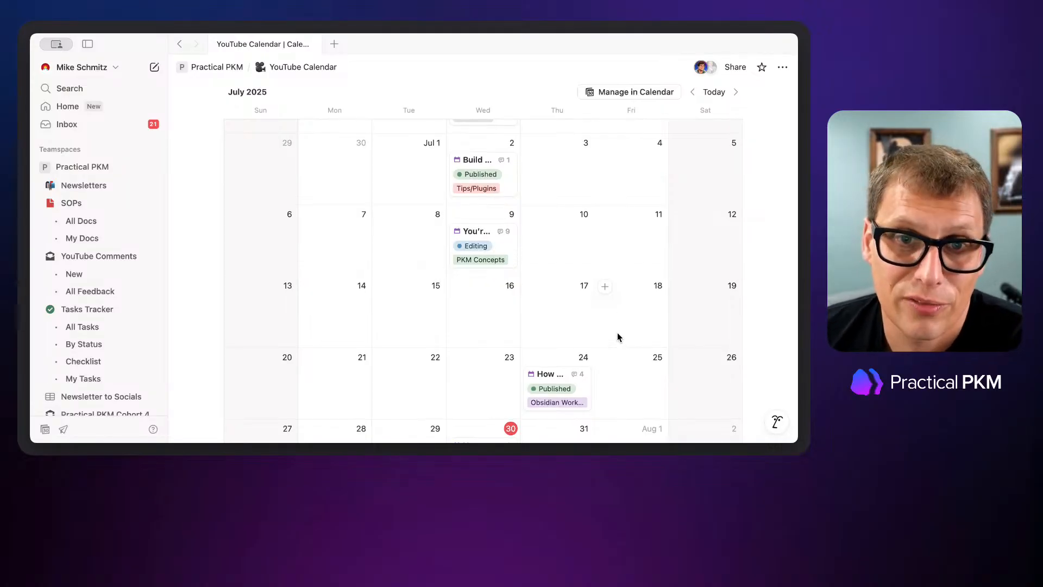
scroll(622, 336, "up", 5)
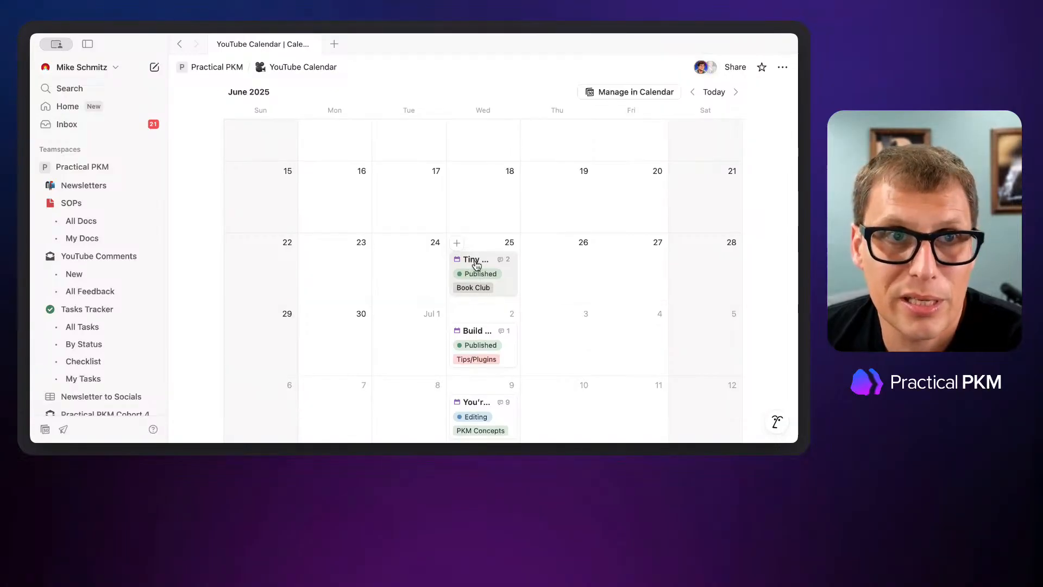
scroll(477, 265, "down", 1)
scroll(480, 259, "down", 3)
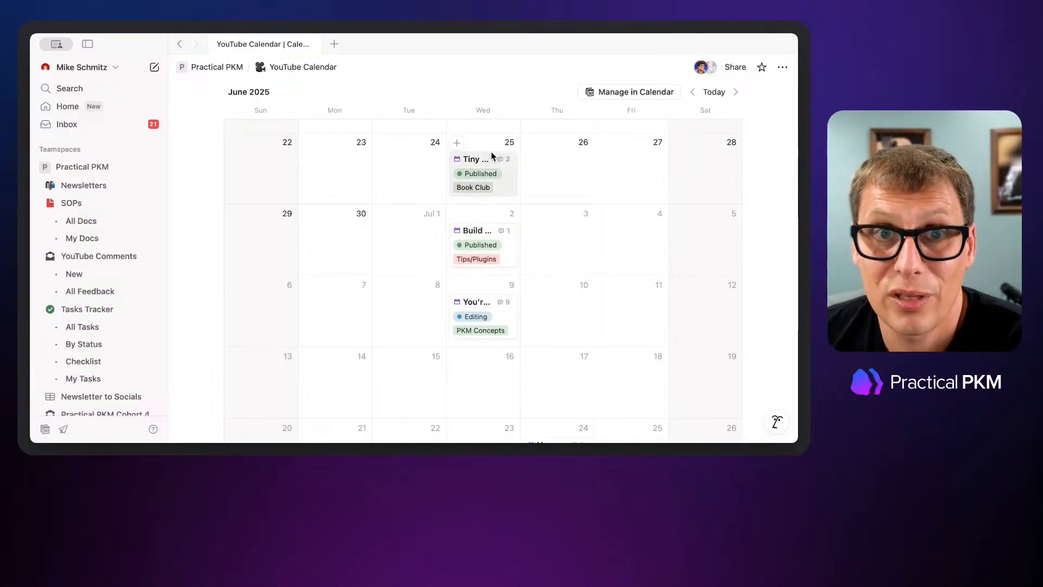
left_click(485, 162)
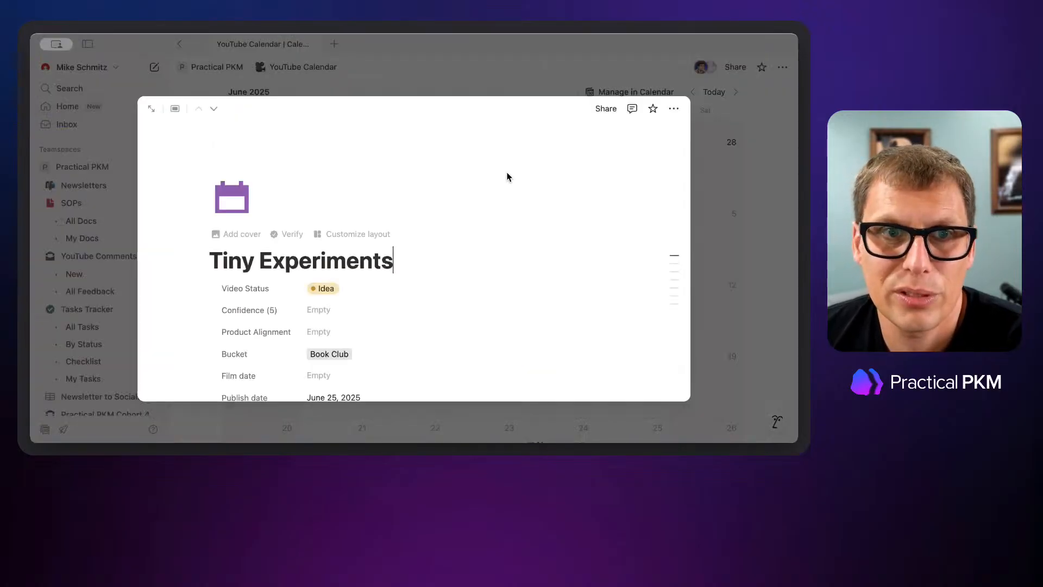
scroll(502, 213, "down", 3)
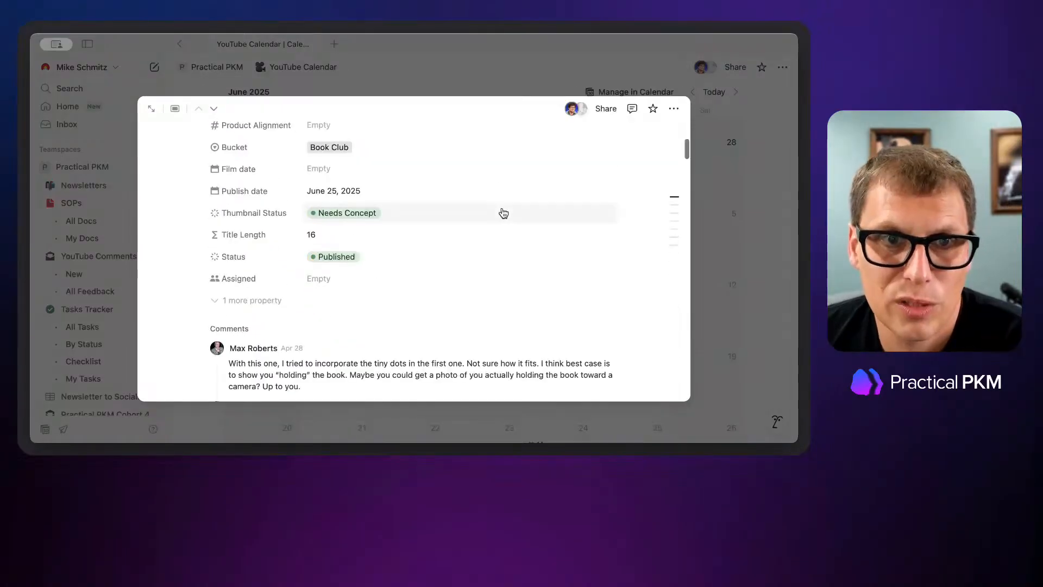
scroll(508, 210, "down", 5)
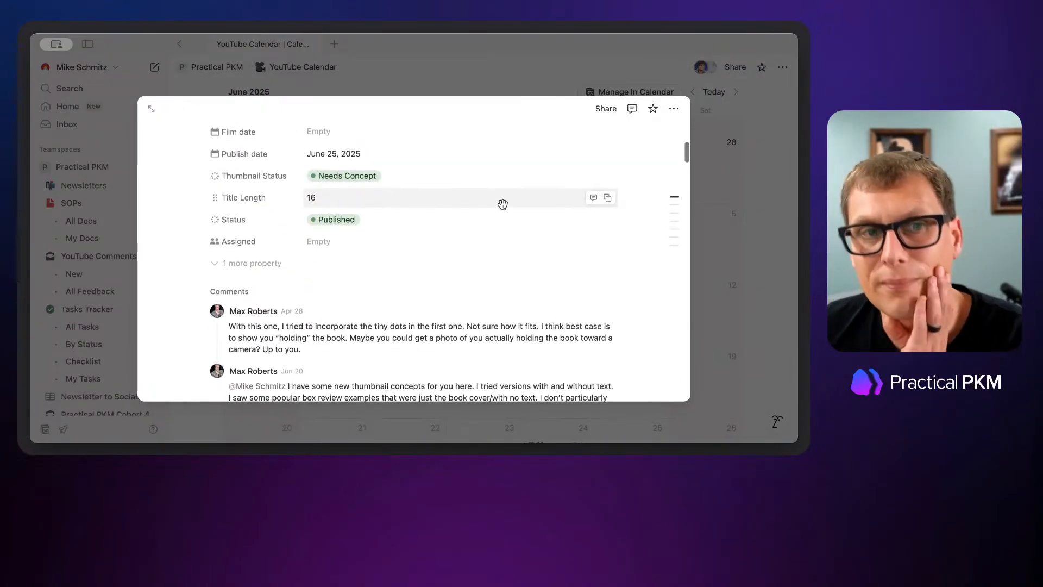
scroll(503, 204, "down", 2)
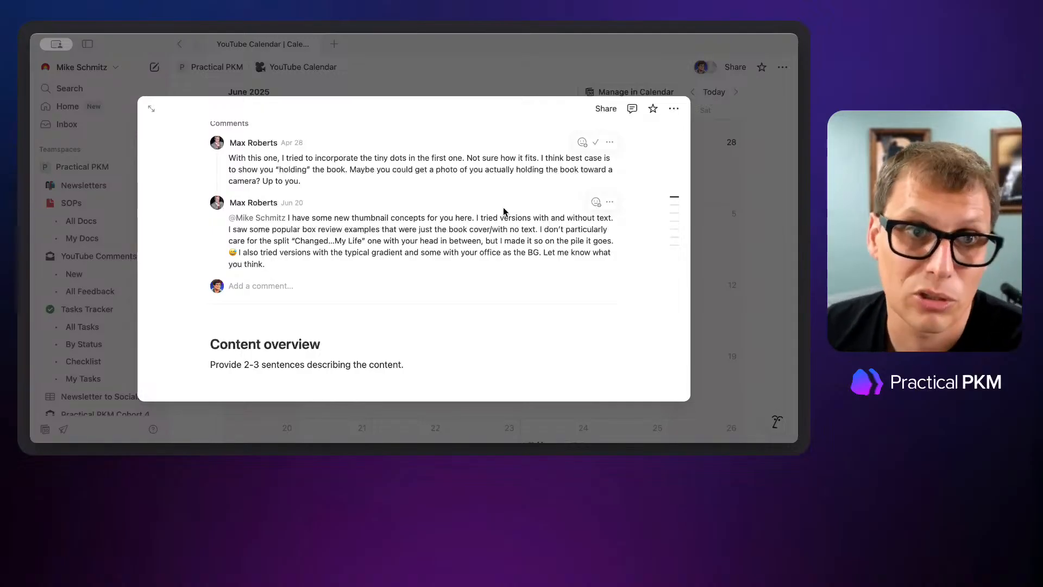
Step: Review the entry's ToDos, Notes and Title Ideas sections, highlighting the title "The Most Important Productivity Book Ever Written?"
scroll(503, 211, "down", 10)
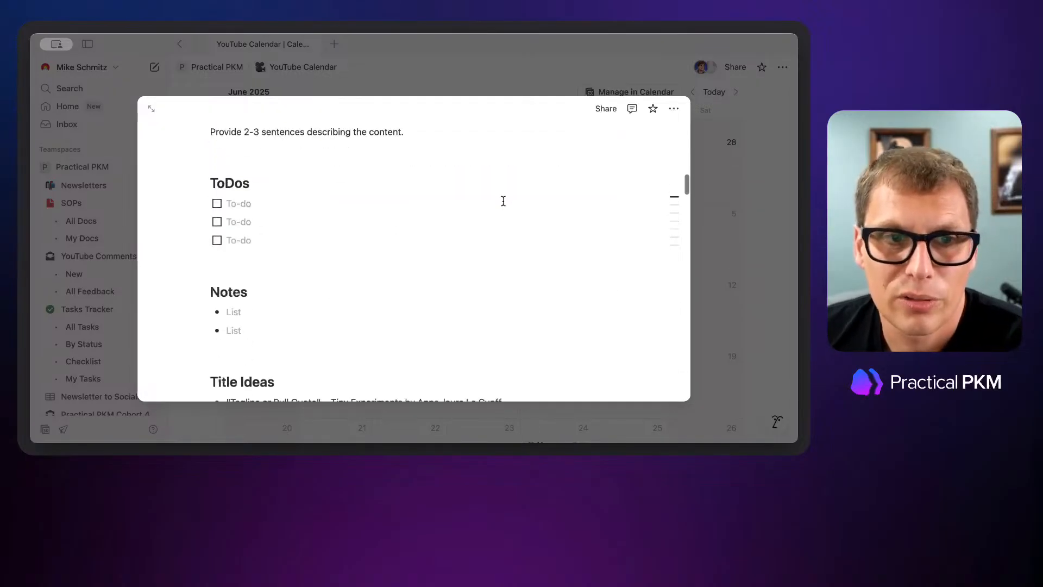
scroll(503, 202, "down", 2)
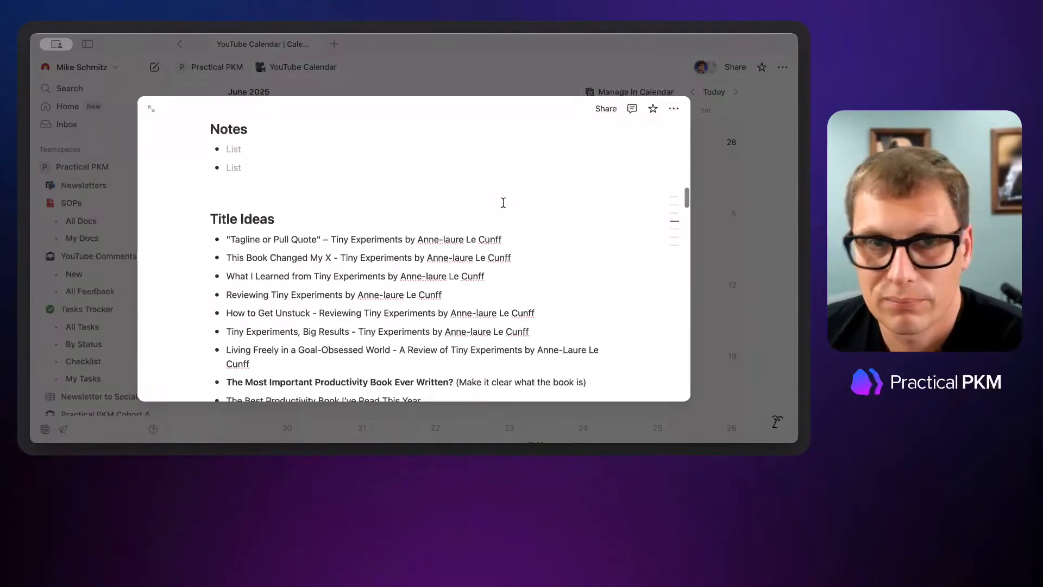
scroll(503, 187, "down", 4)
scroll(502, 187, "up", 3)
scroll(199, 174, "down", 1)
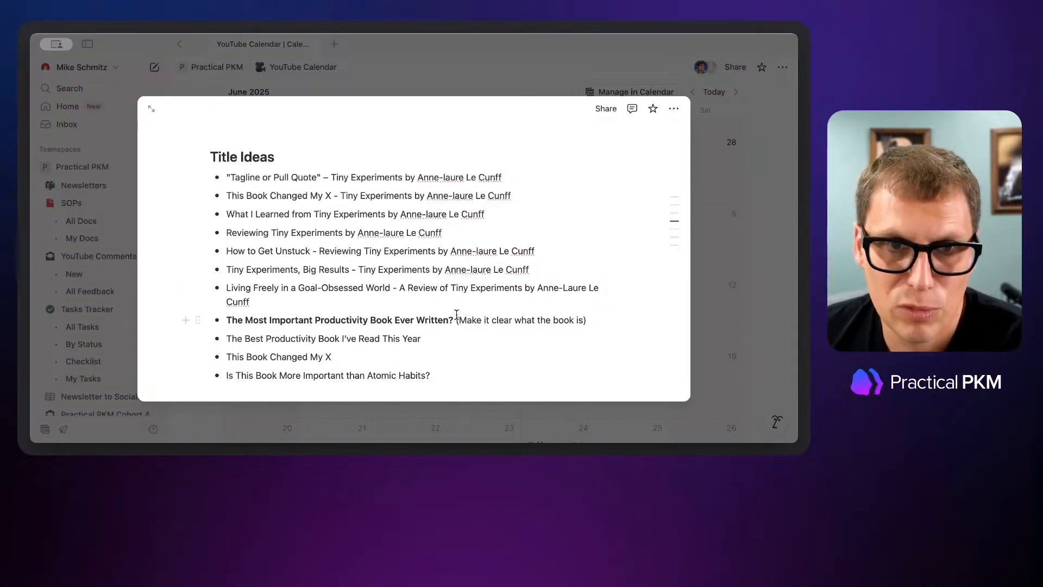
left_click_drag(454, 317, 227, 321)
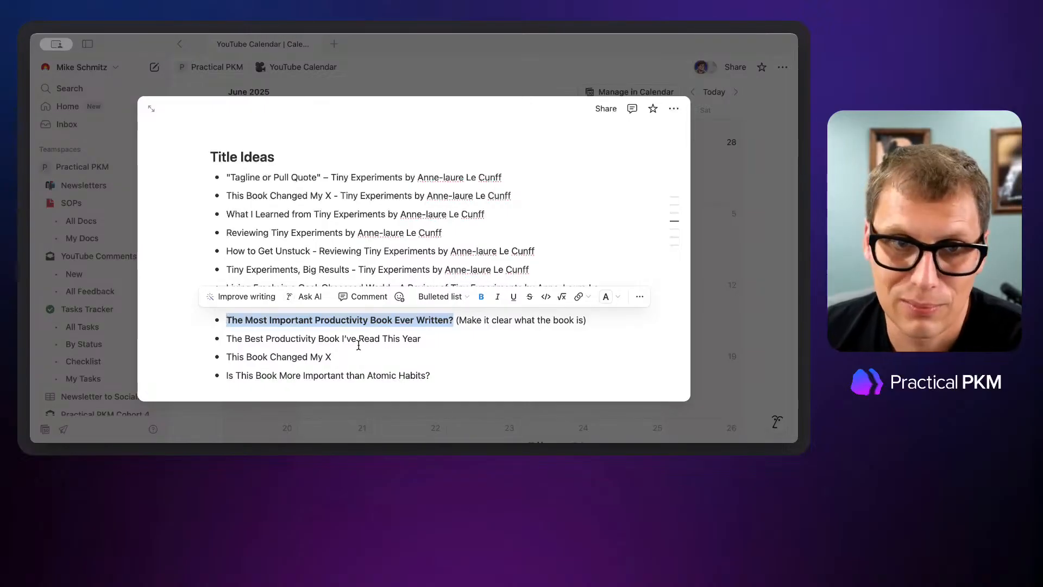
left_click(462, 338)
Step: Look through the entry's thumbnail ideas, thumbnail images and supporting files, and close the entry
scroll(463, 338, "down", 5)
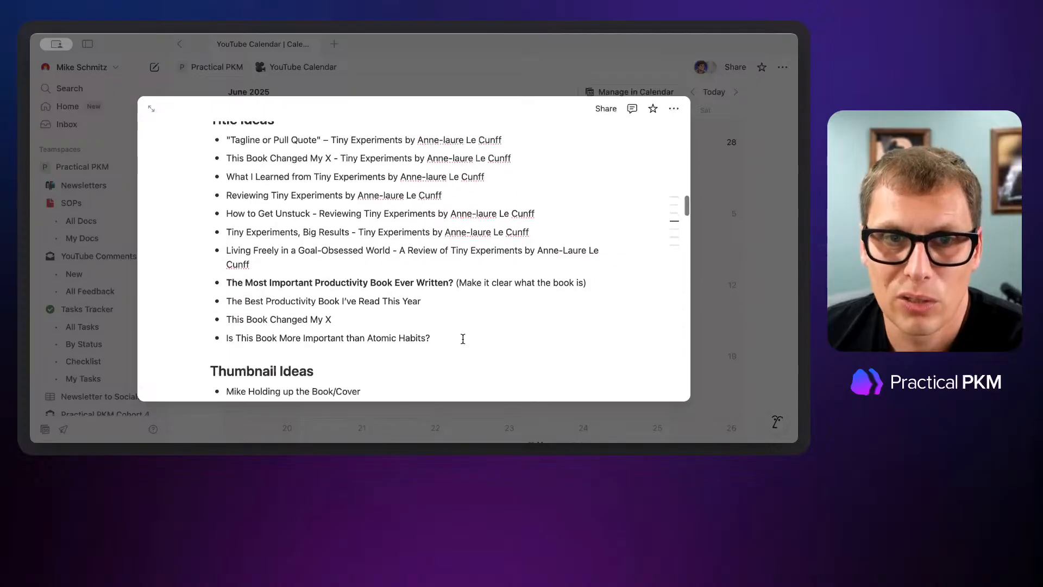
scroll(462, 340, "down", 15)
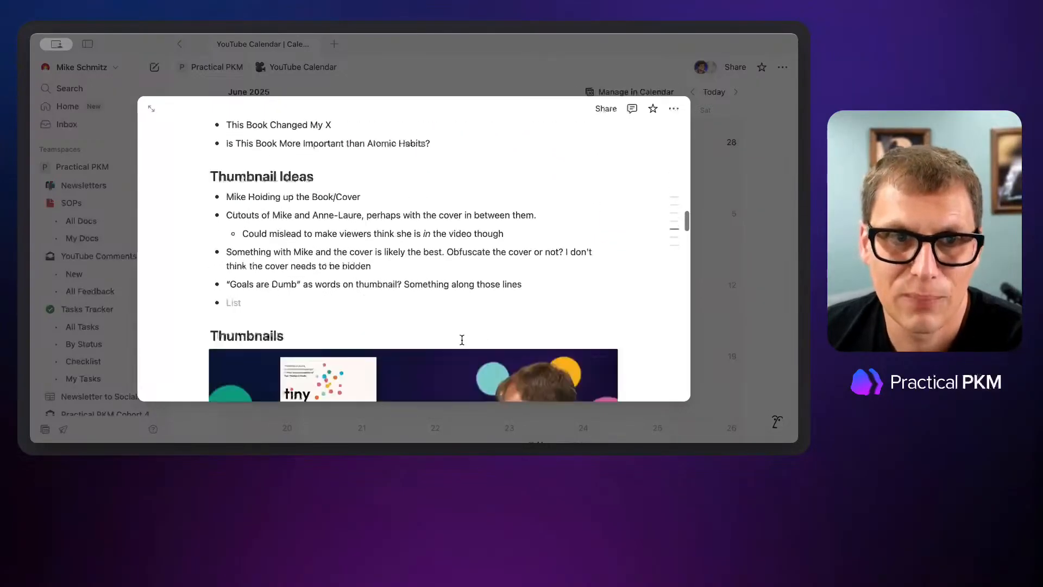
scroll(459, 344, "down", 10)
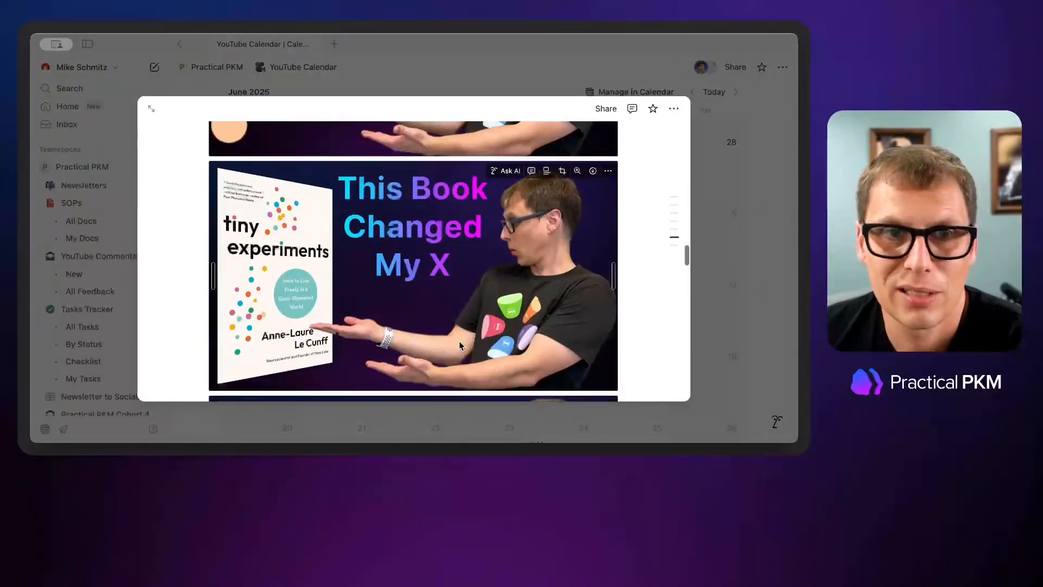
scroll(459, 346, "down", 8)
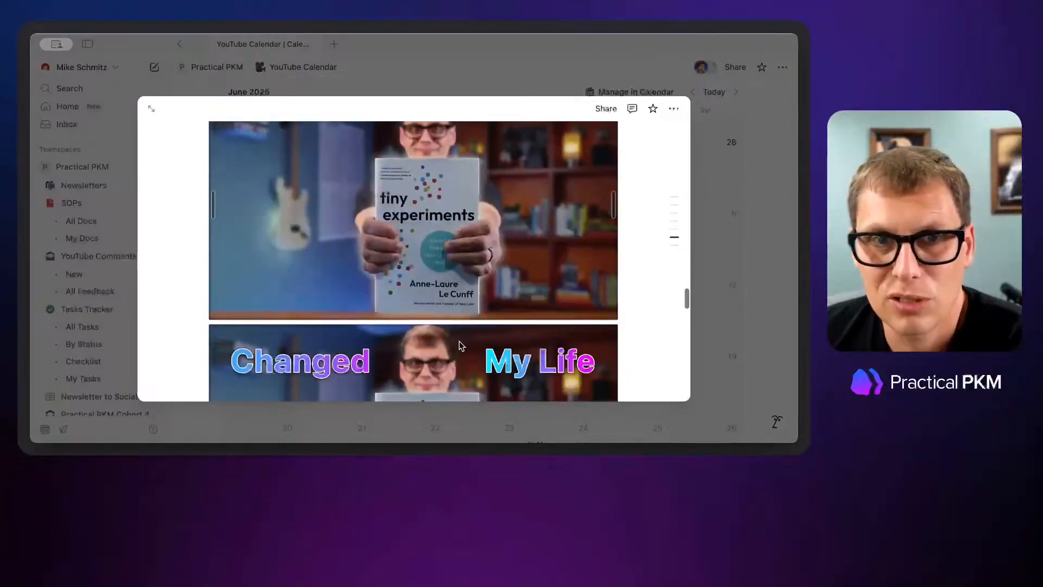
scroll(460, 348, "down", 10)
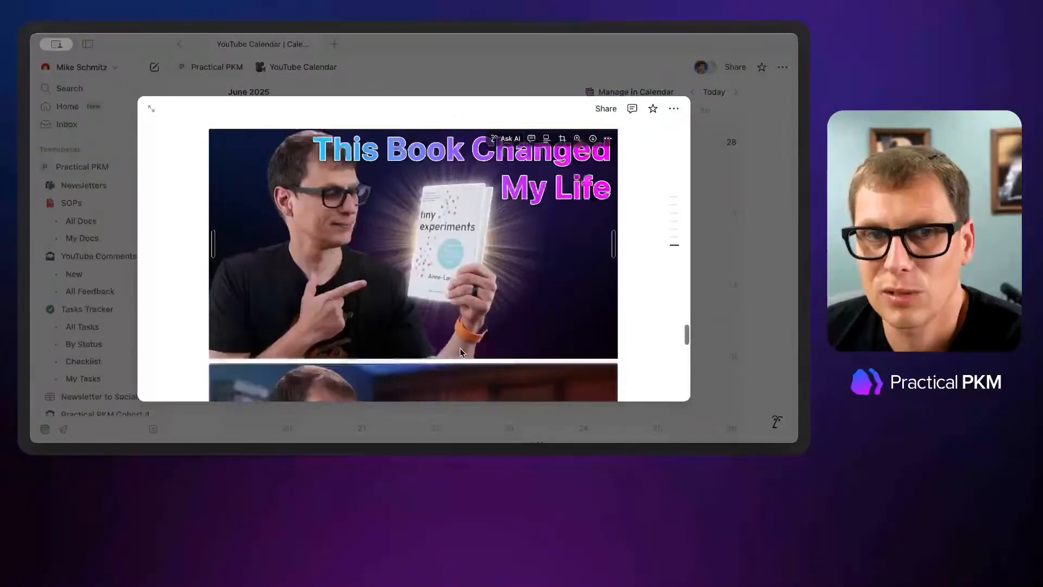
scroll(459, 348, "down", 10)
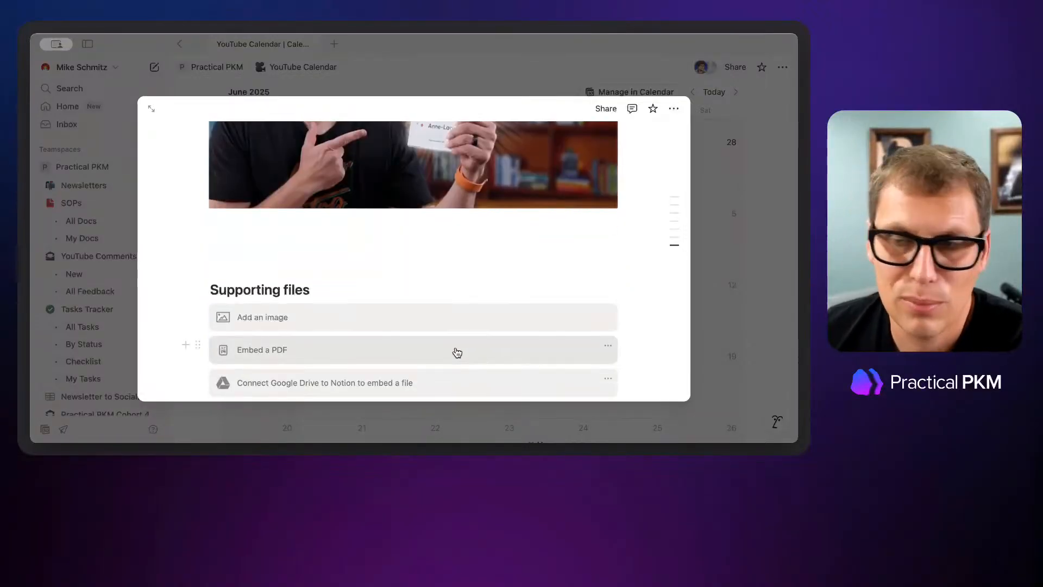
scroll(470, 354, "down", 3)
scroll(470, 348, "up", 5)
scroll(471, 347, "up", 2)
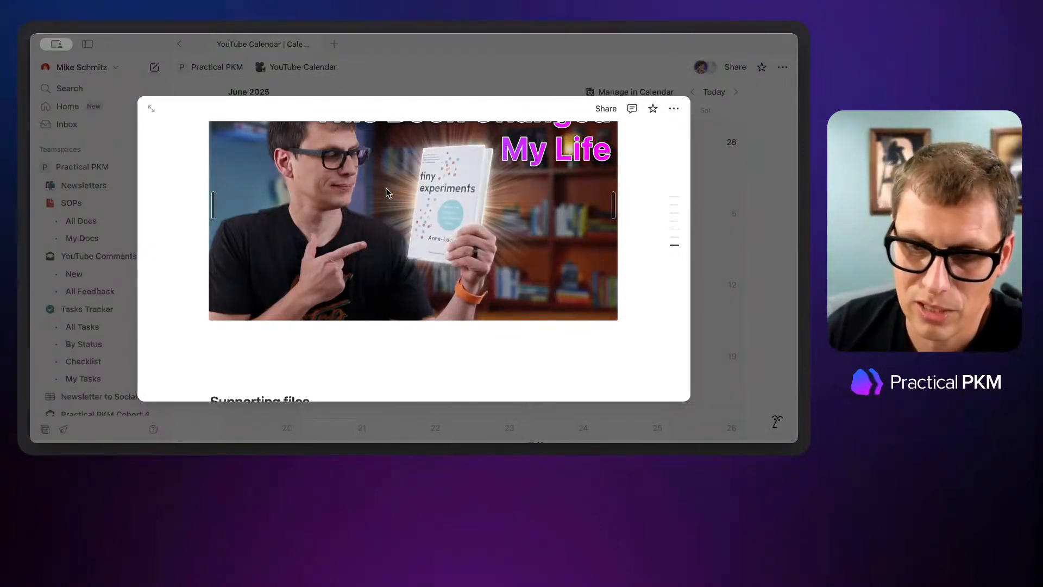
left_click(759, 172)
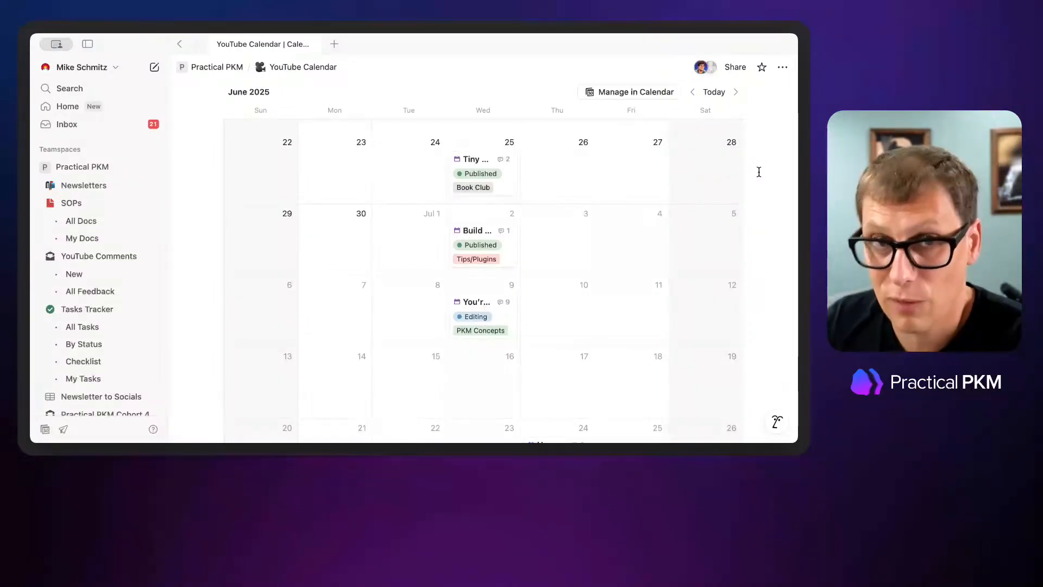
Step: Show the YouTube Calendar's Long Form board and move How to Create an "On This Day" Feature Using Bases from Scriptwriting to Filming
scroll(389, 268, "up", 10)
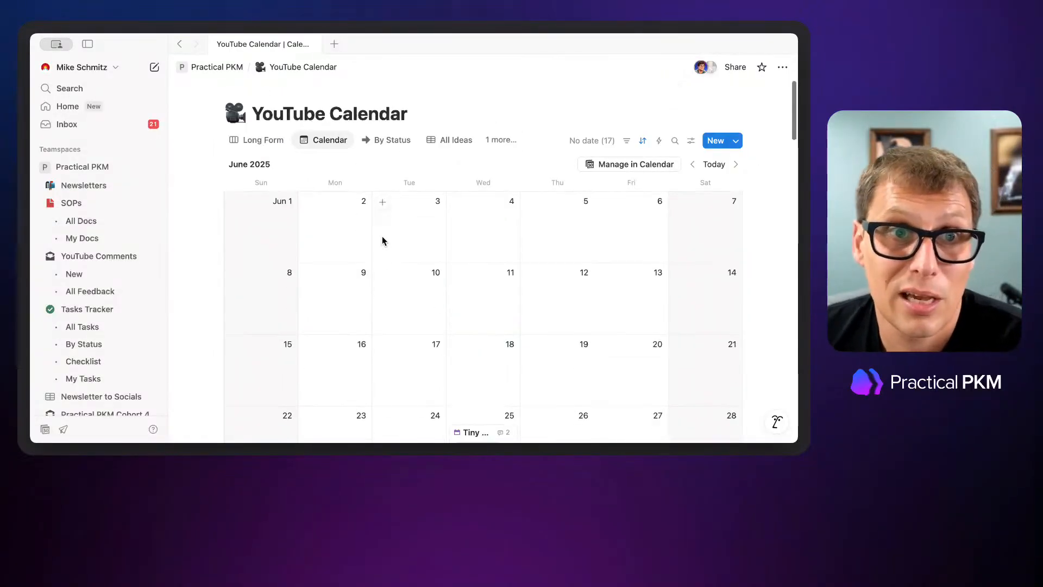
left_click(268, 146)
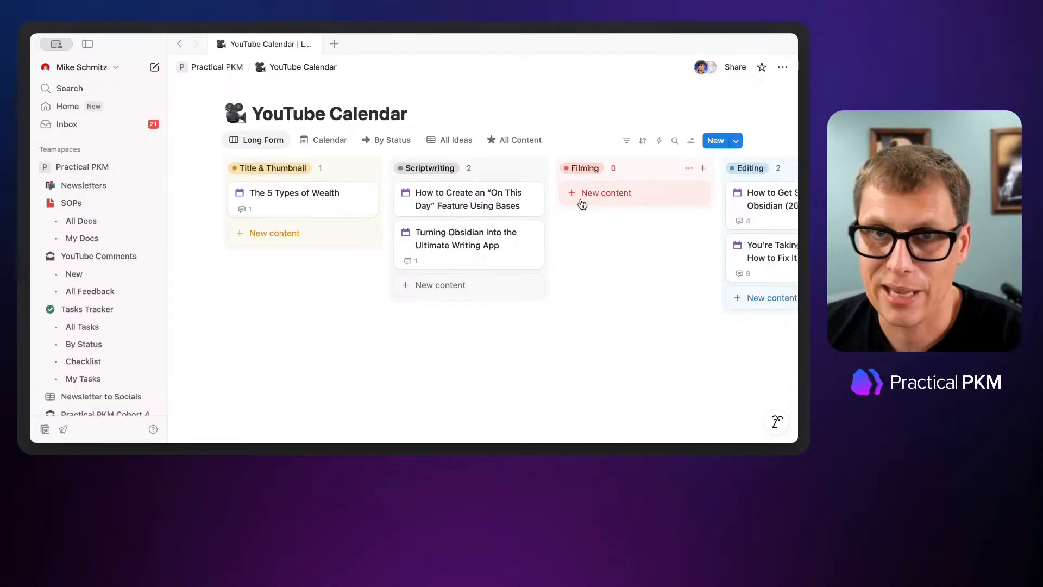
left_click_drag(486, 205, 610, 197)
Step: Move the card "You're Taking Notes Wrong (& How to Fix It)" from Editing to Published and review the remaining columns
scroll(610, 198, "right", 5)
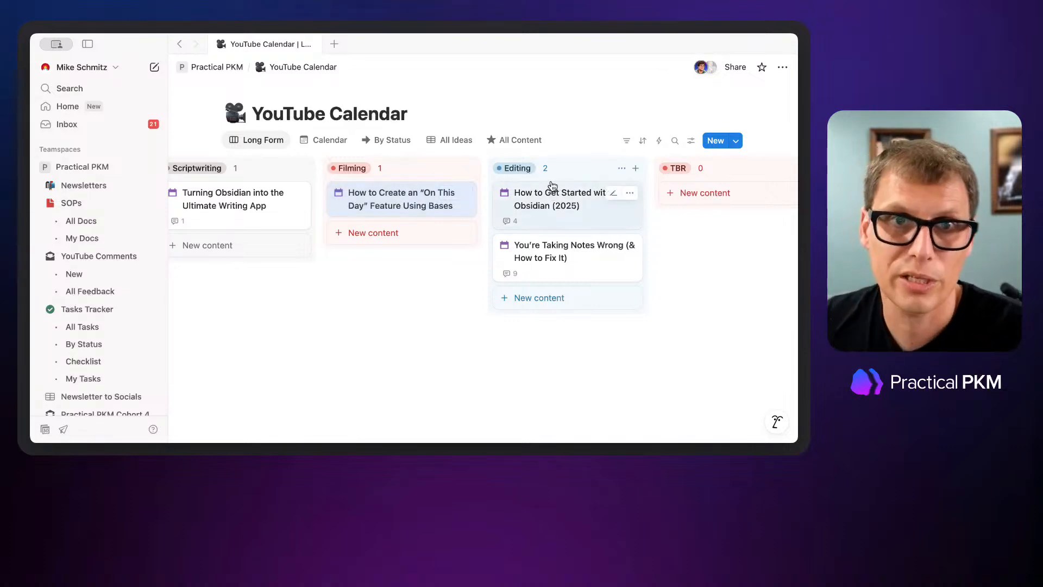
scroll(601, 250, "right", 5)
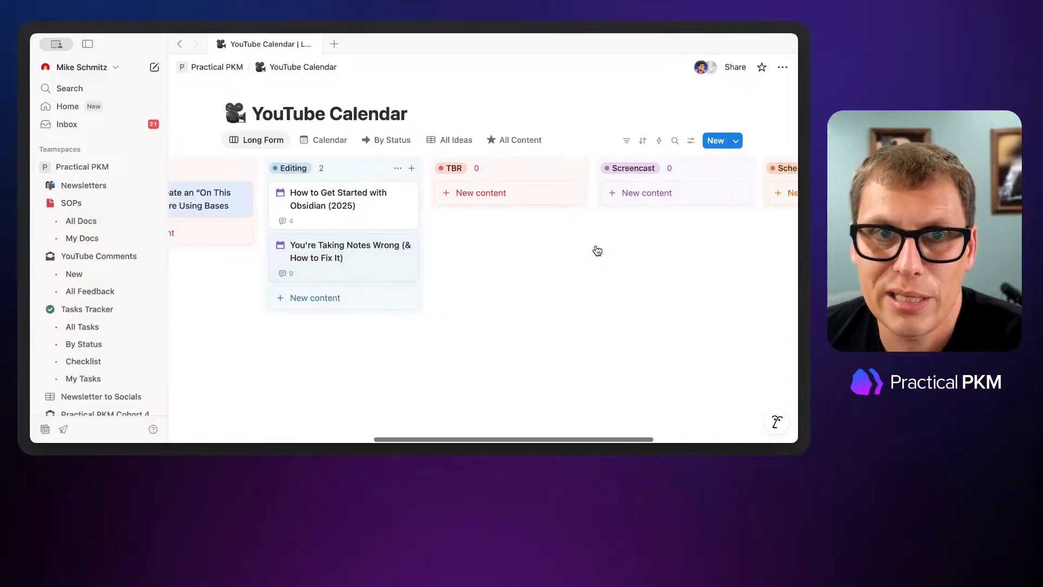
left_click_drag(354, 263, 682, 185)
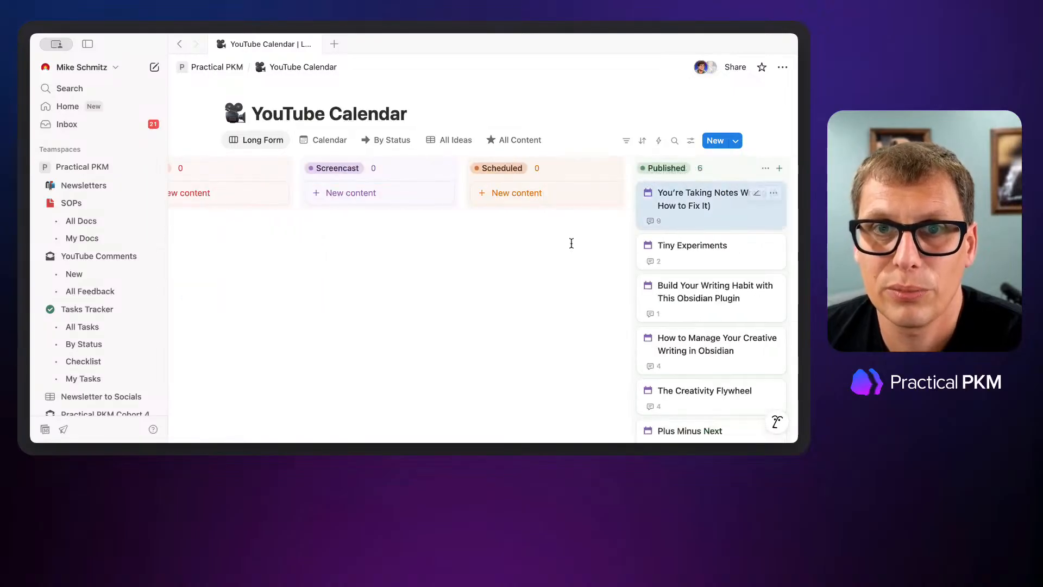
scroll(524, 233, "left", 10)
scroll(579, 225, "right", 5)
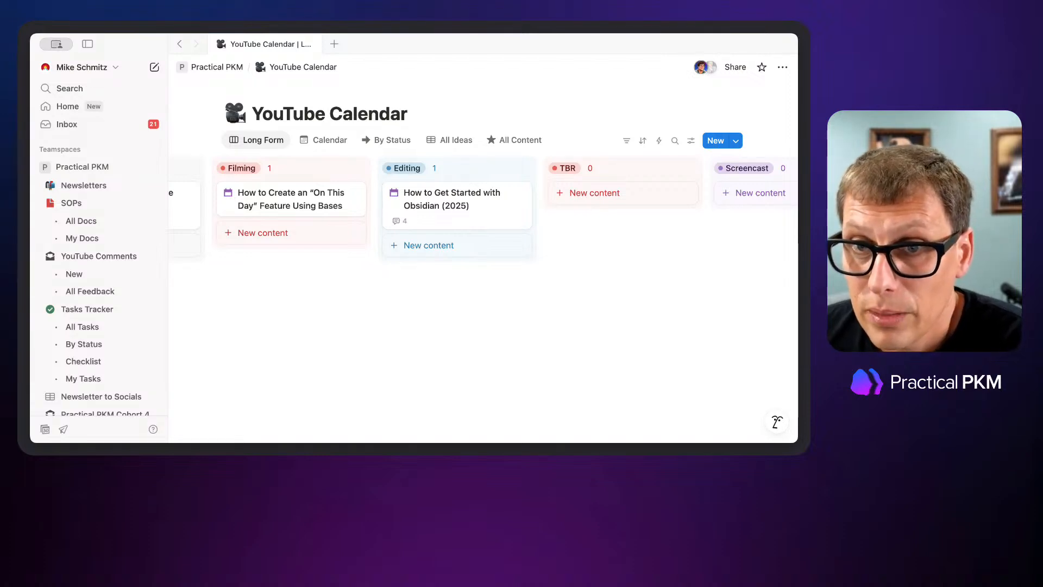
Step: Switch to Frame.io in the browser and open the Getting Started in Obsidian project
key("super+Tab")
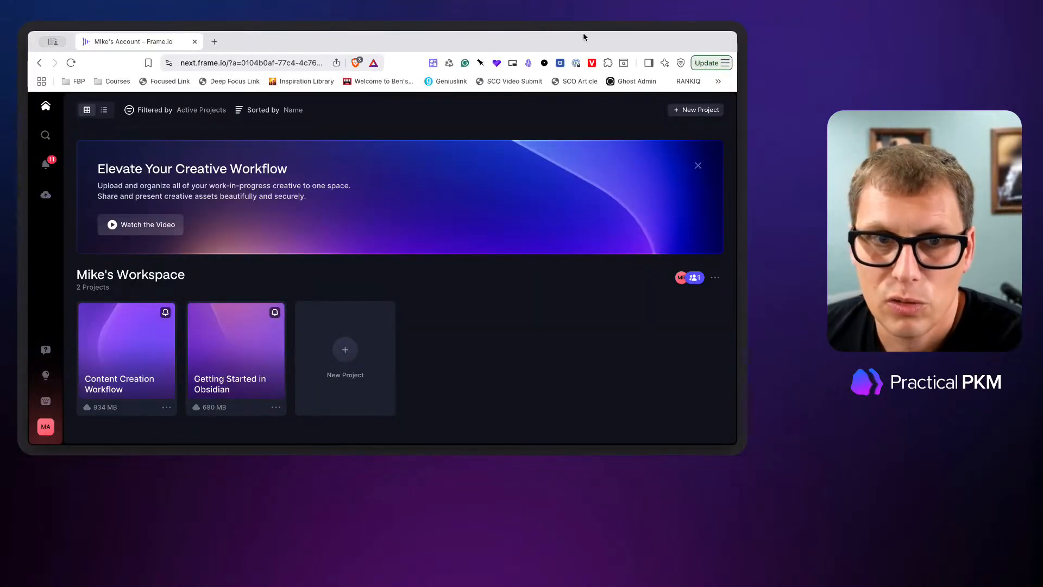
scroll(440, 177, "down", 3)
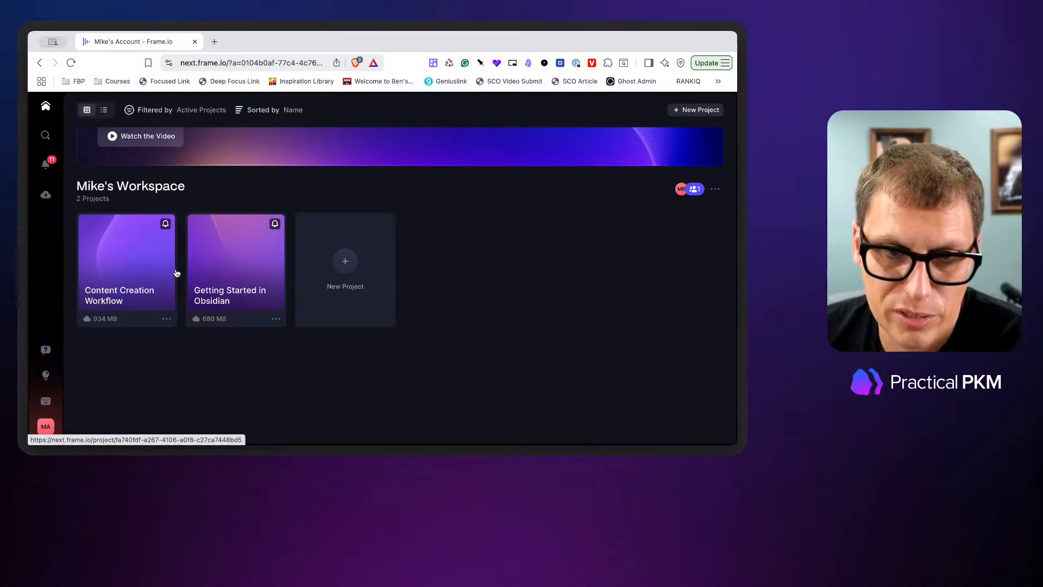
left_click(241, 269)
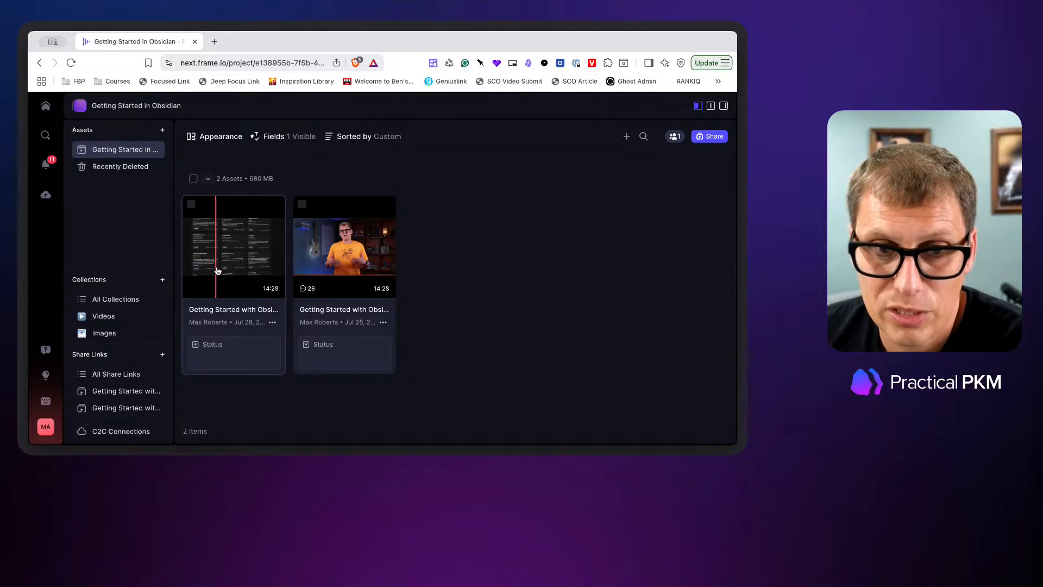
Step: Open Getting Started with Obsidian in 2025_v1.mp4, jump to about 00:01:24 in the video and read through the review comments
left_click(341, 255)
double_click(346, 252)
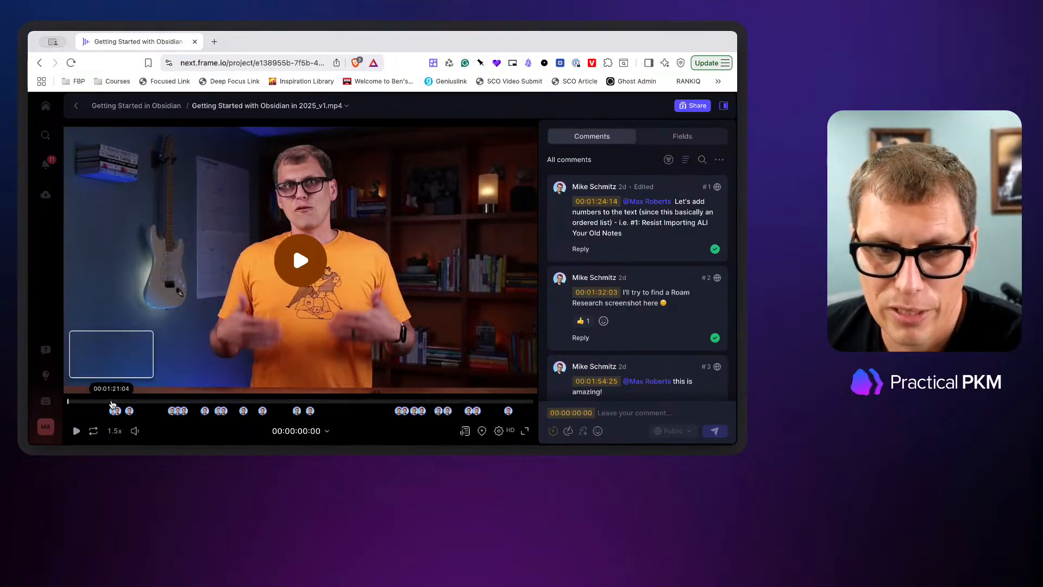
left_click(113, 402)
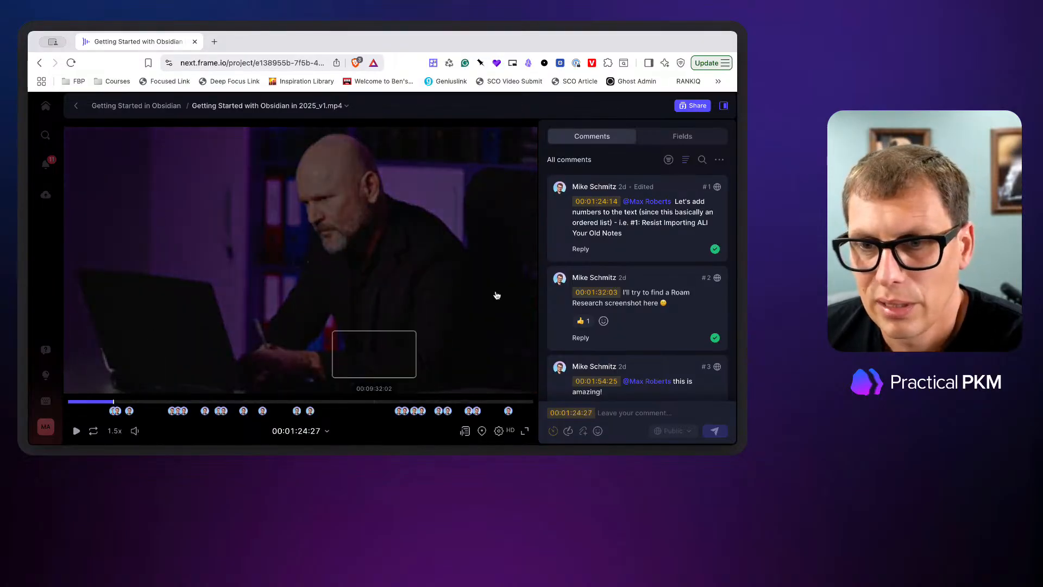
scroll(611, 393, "down", 15)
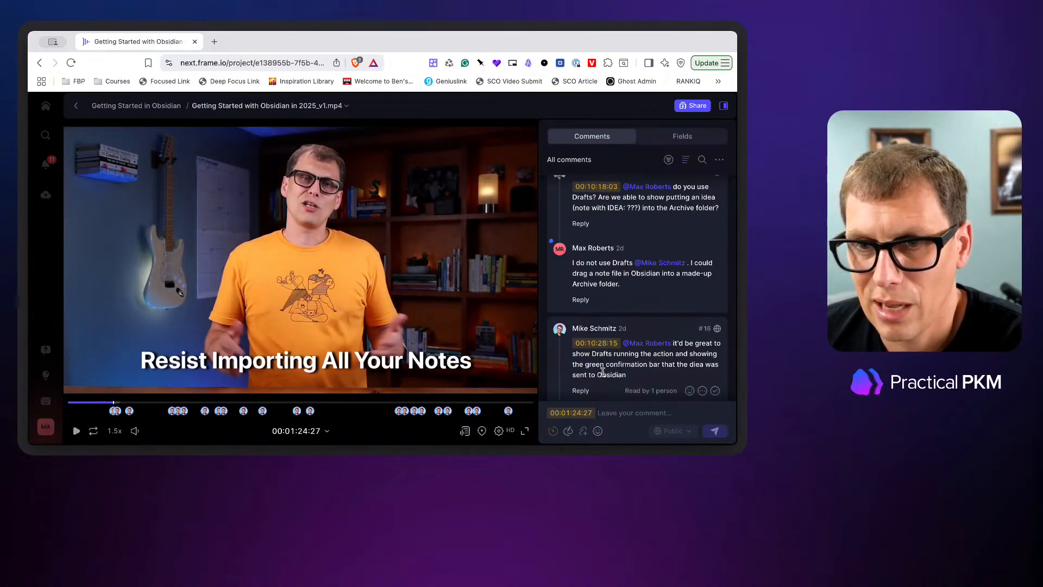
Step: Preview the first comment markers on the video's timeline, and switch back to Notion to review the Long Form board's columns from Filming to Published
mouse_move(114, 413)
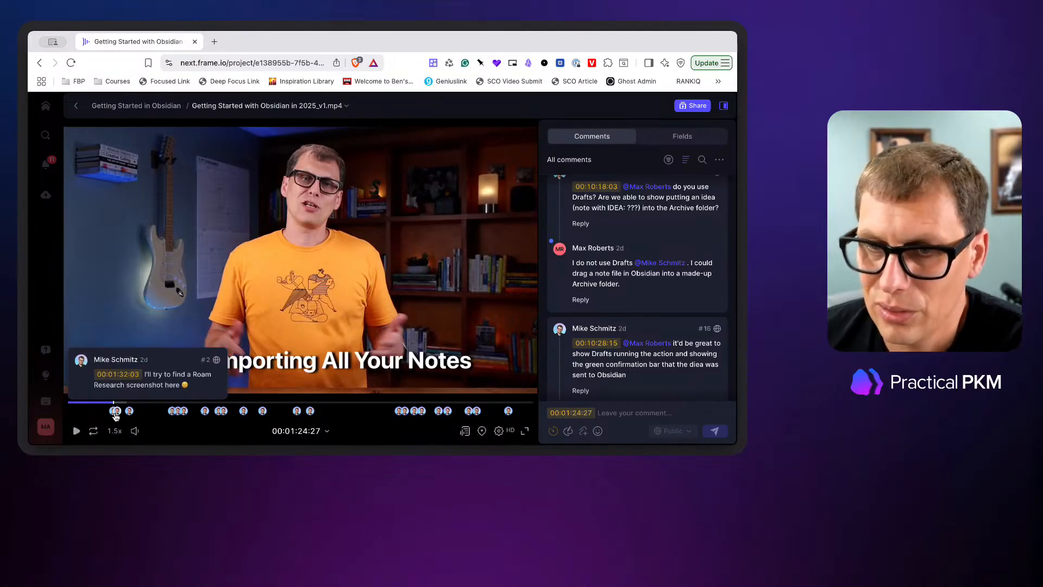
mouse_move(127, 413)
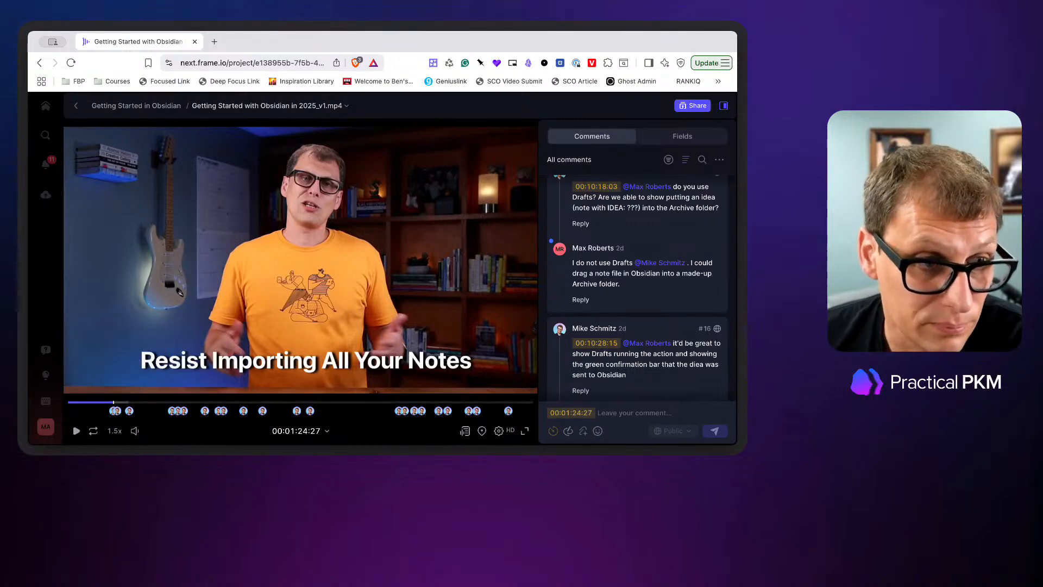
key("super+Tab")
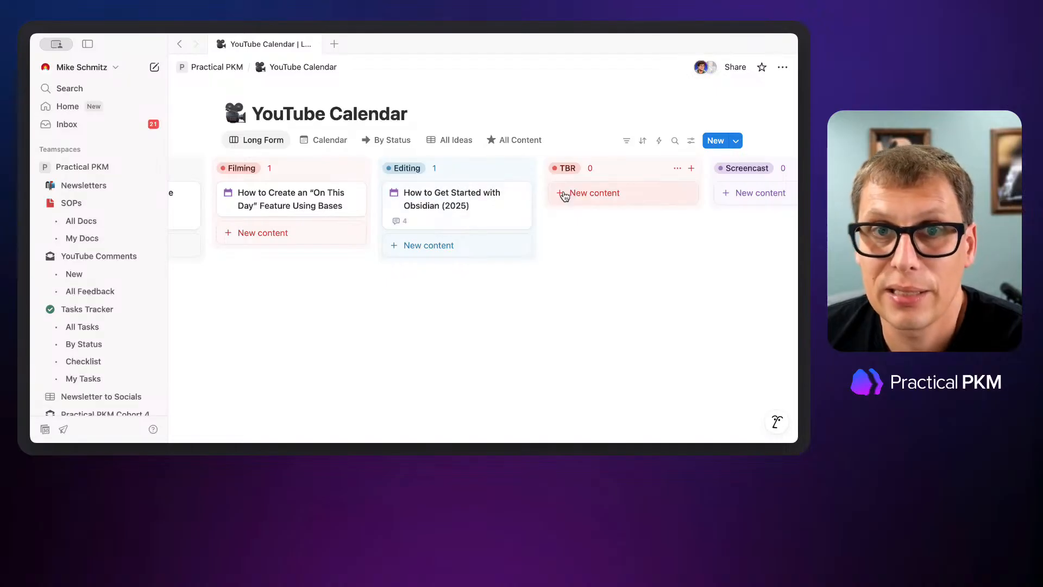
scroll(562, 194, "right", 5)
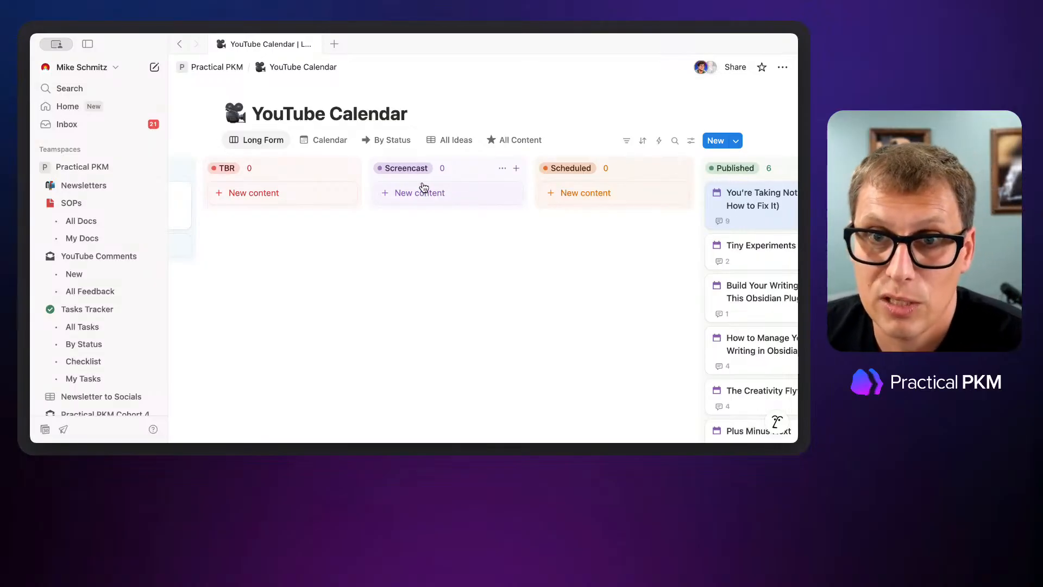
scroll(424, 187, "left", 6)
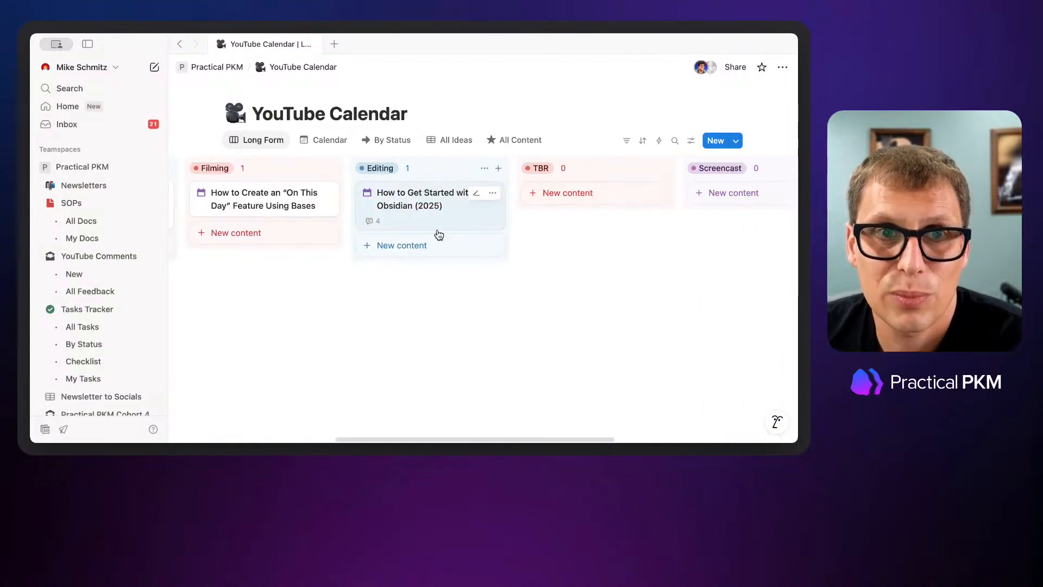
scroll(414, 221, "right", 1)
scroll(414, 221, "right", 5)
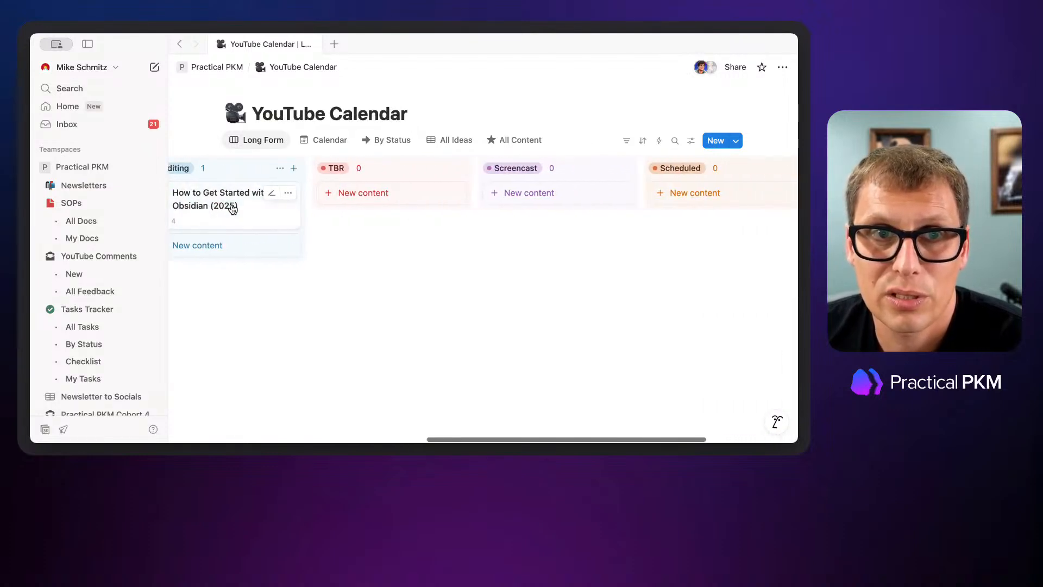
Step: Move the card How to Get Started with Obsidian (2025) from Editing to Screencast on the Long Form board
left_click_drag(224, 206, 538, 201)
scroll(538, 201, "right", 3)
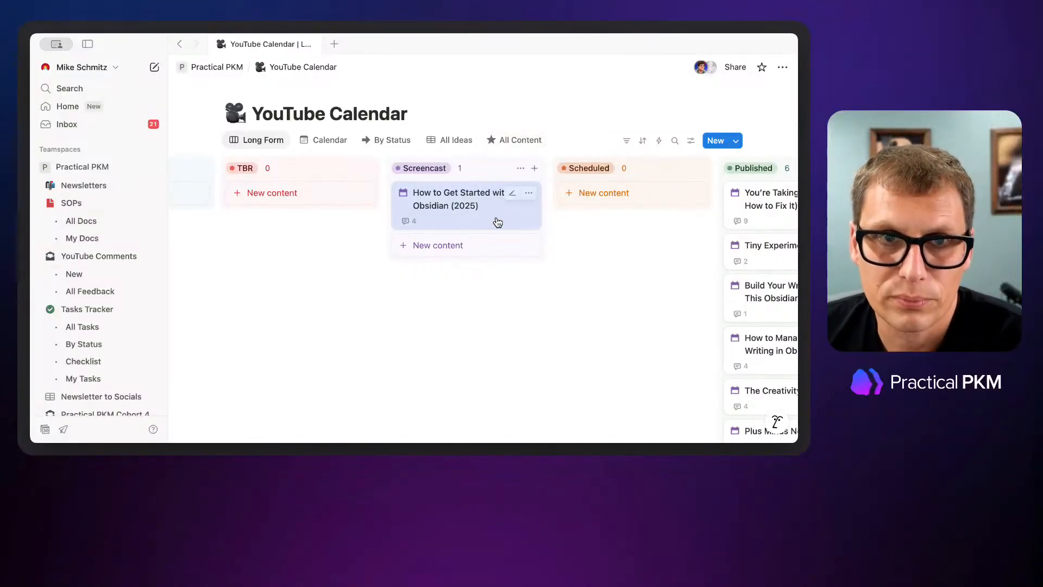
scroll(466, 218, "right", 3)
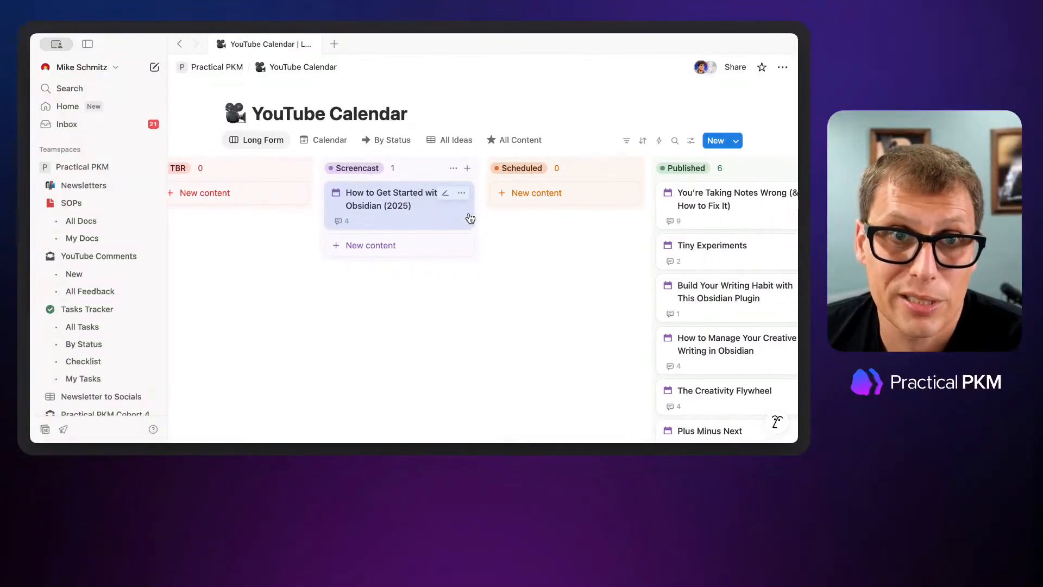
scroll(470, 218, "left", 2)
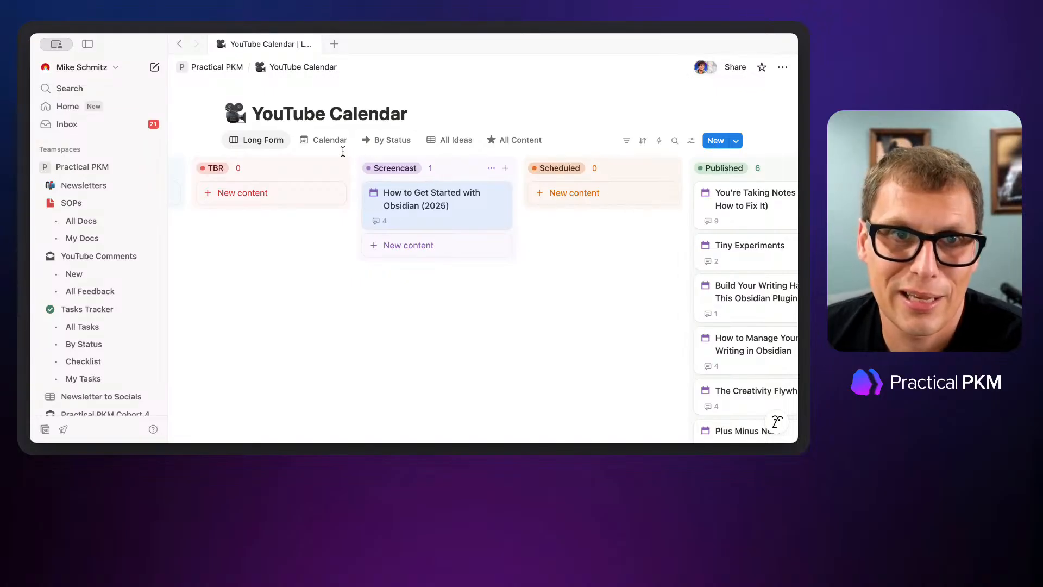
Step: Show the YouTube Calendar in its Calendar view and review the videos scheduled from June through August 2025
left_click(327, 142)
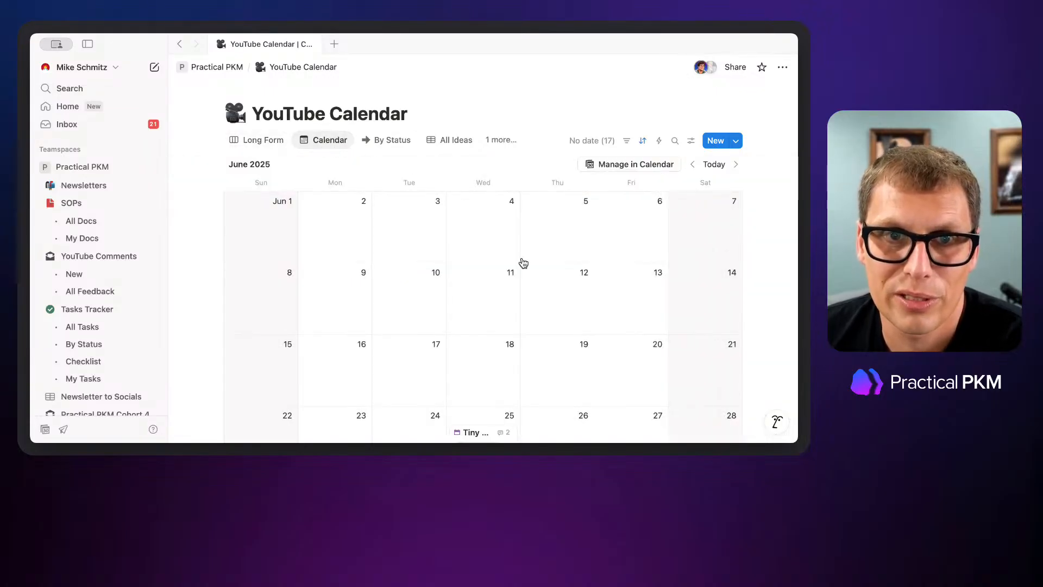
scroll(520, 261, "down", 5)
scroll(520, 253, "down", 6)
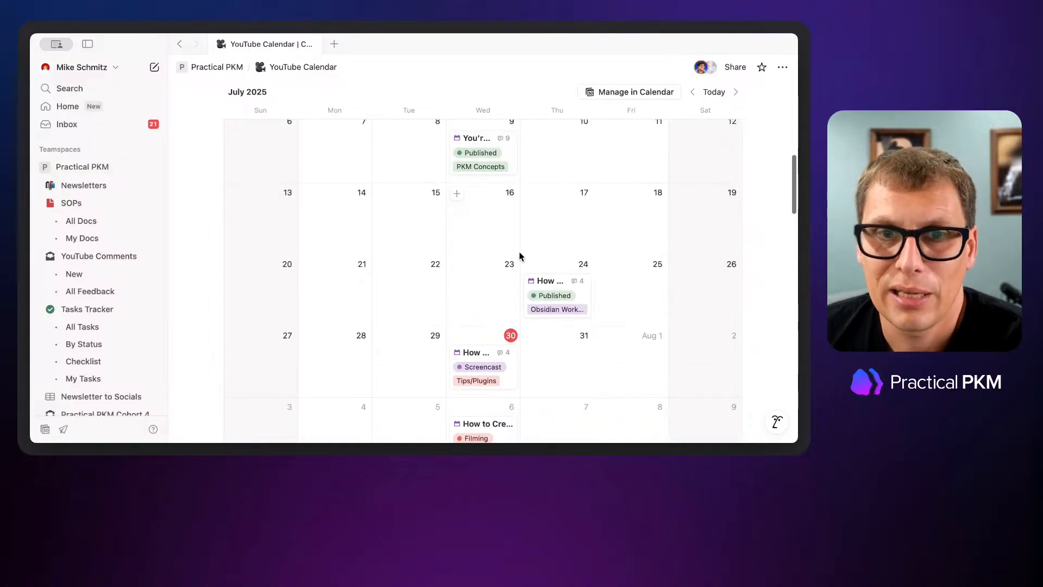
scroll(519, 252, "down", 2)
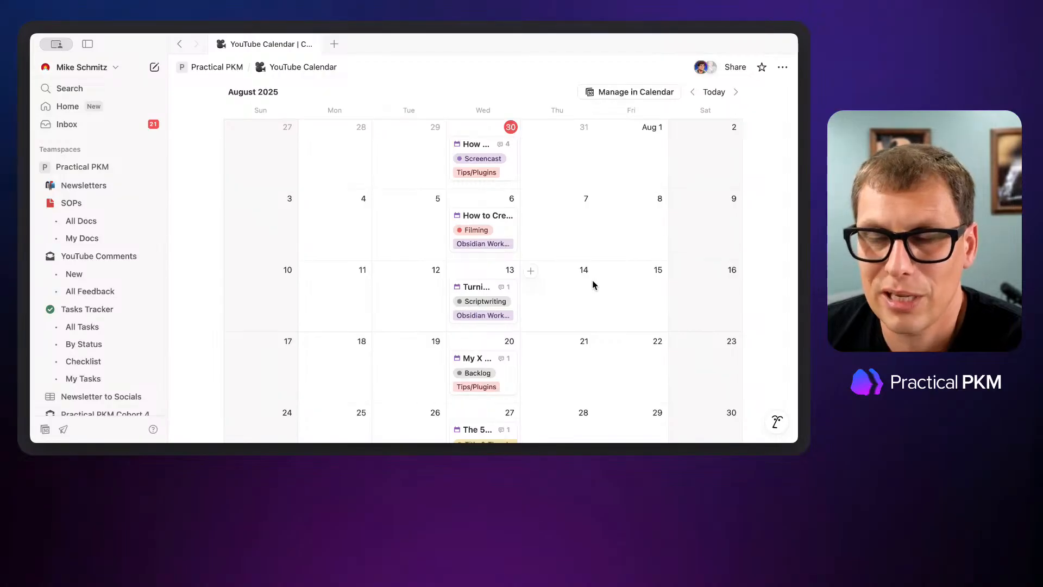
scroll(592, 279, "down", 2)
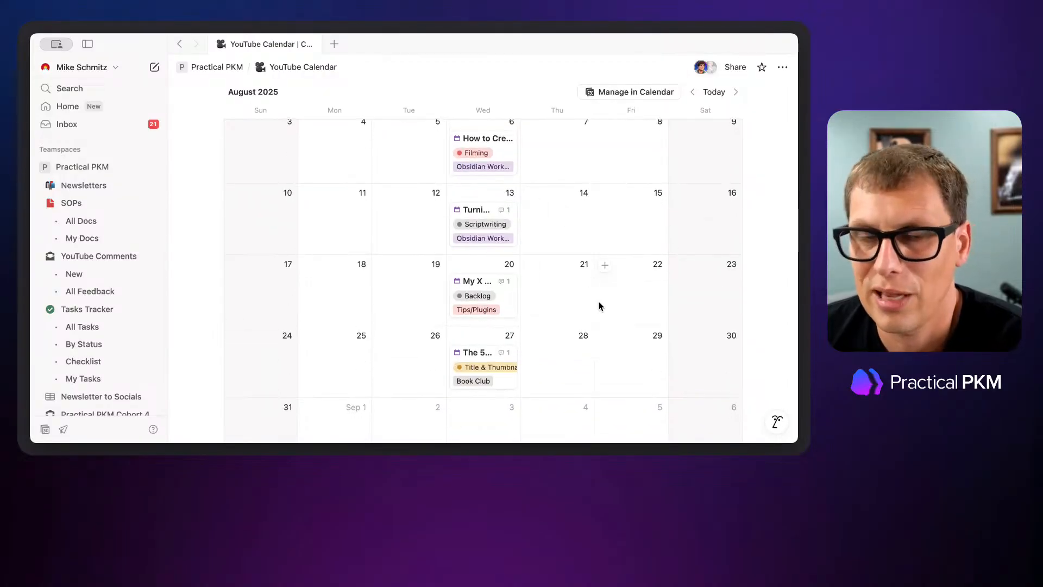
scroll(592, 288, "up", 1)
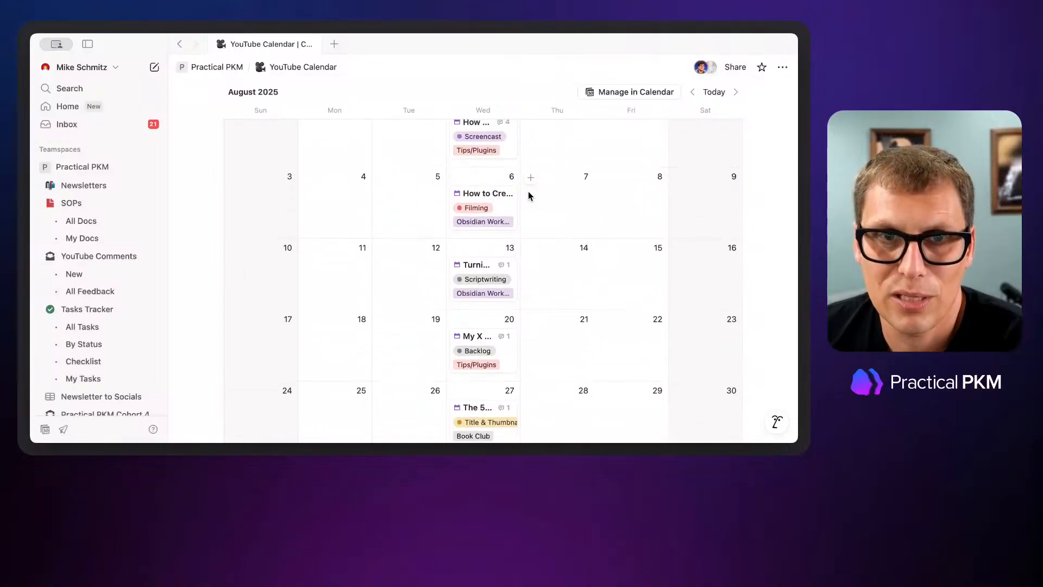
scroll(577, 374, "up", 2)
scroll(577, 374, "up", 5)
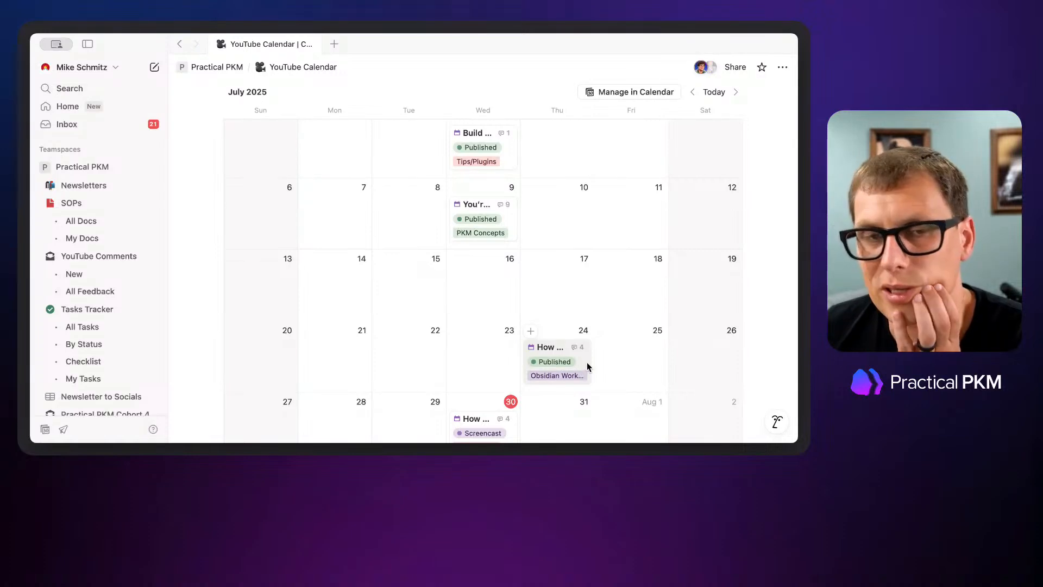
scroll(581, 369, "up", 3)
scroll(588, 366, "down", 2)
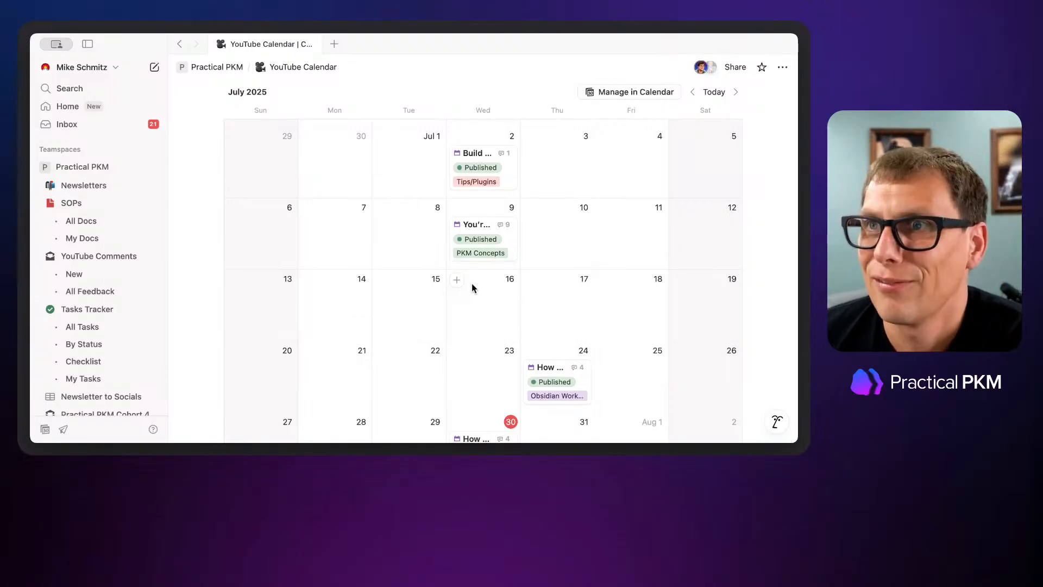
scroll(471, 288, "down", 3)
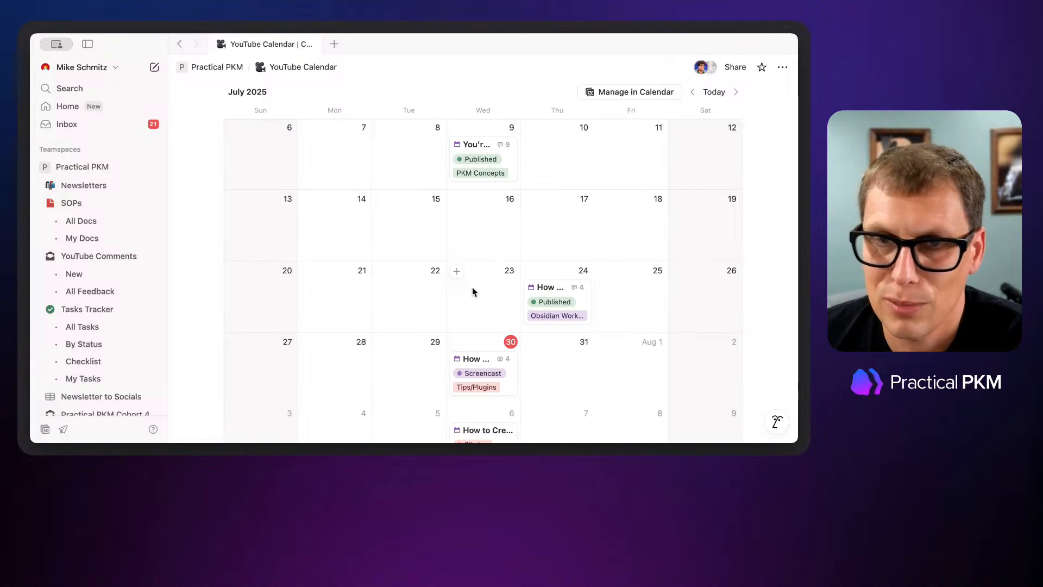
scroll(473, 292, "down", 3)
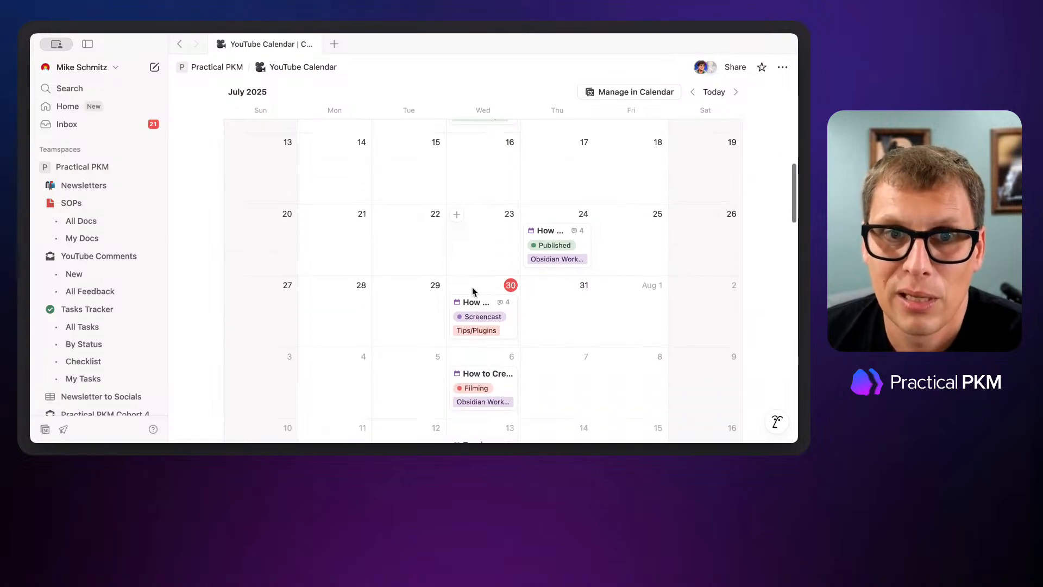
Step: Open the July 30 entry How to Get Started with Obsidian (2025), examine its properties with the Video Status and Bucket options, and close it
left_click(482, 287)
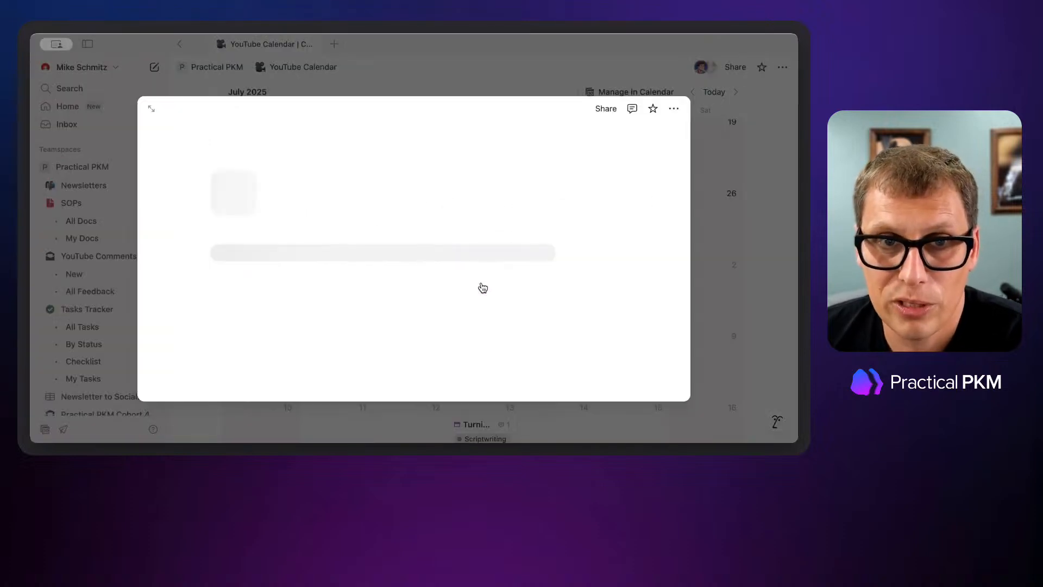
scroll(508, 300, "down", 2)
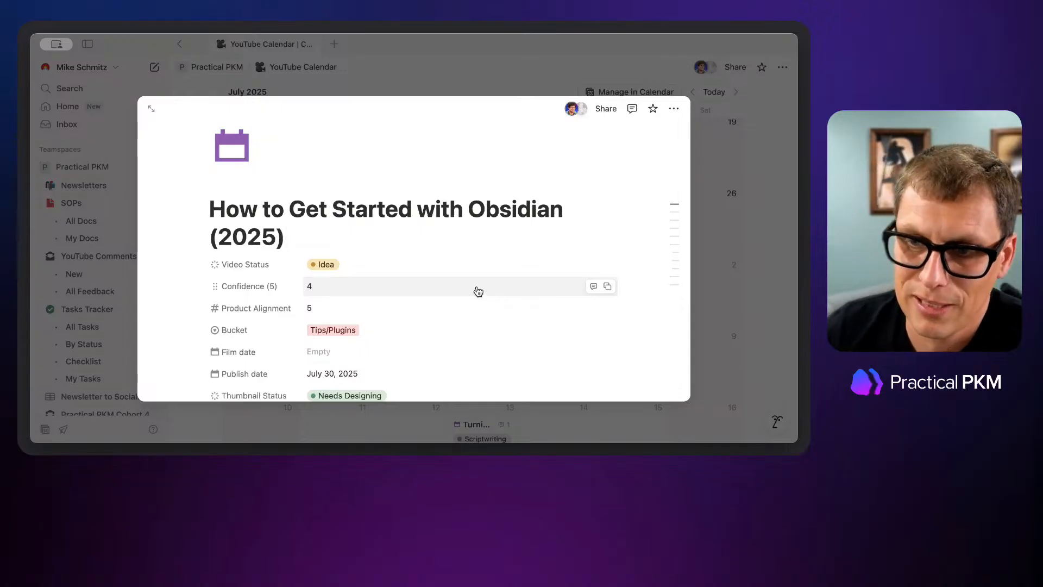
scroll(465, 282, "down", 1)
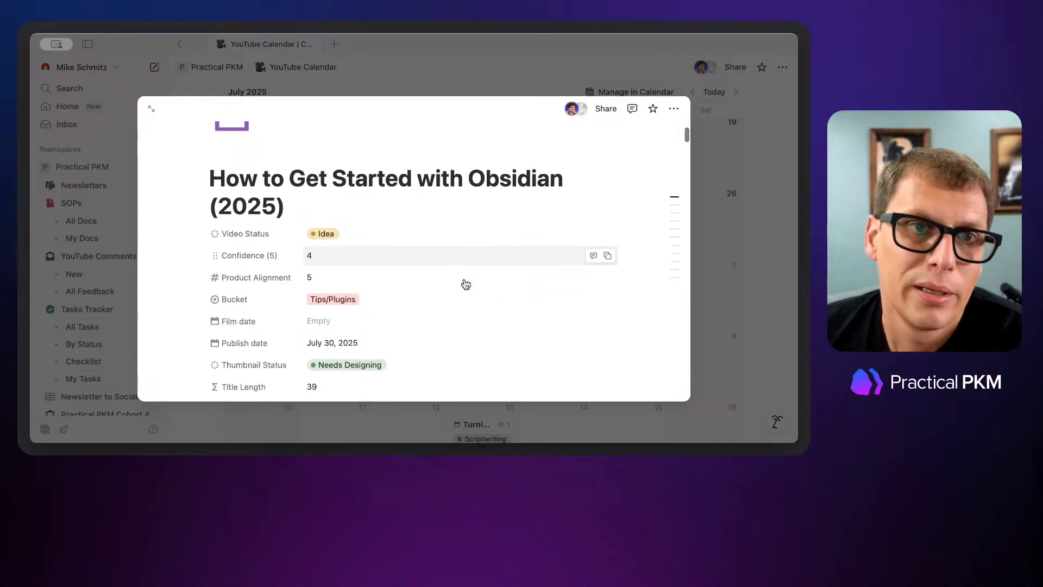
left_click(332, 240)
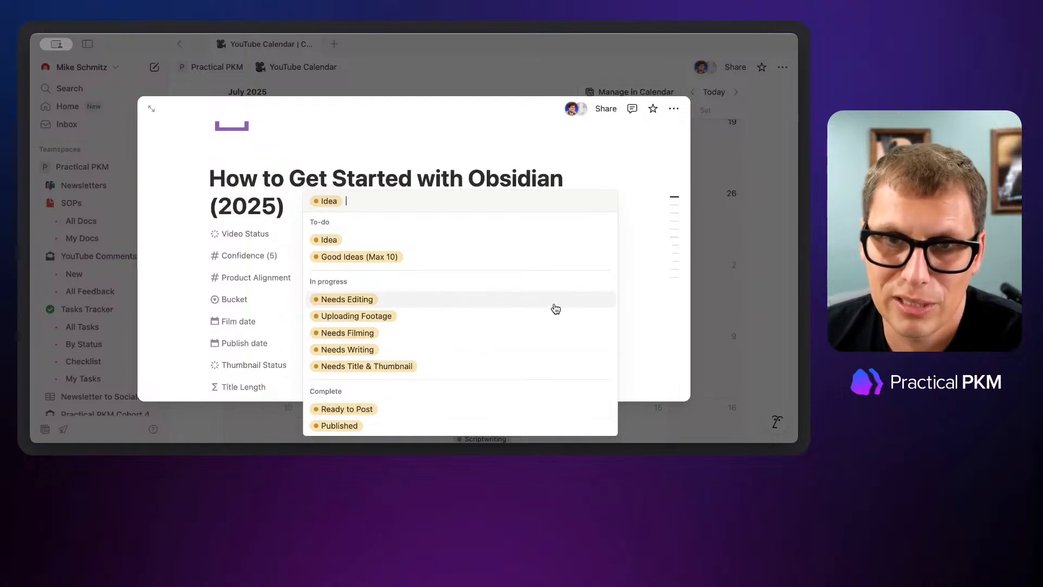
left_click(656, 311)
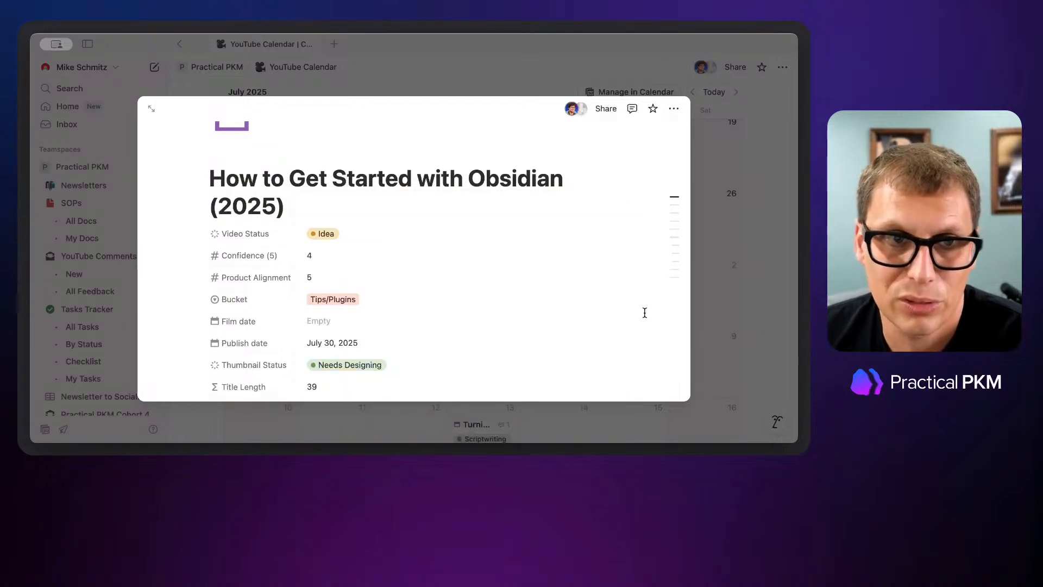
scroll(356, 275, "down", 3)
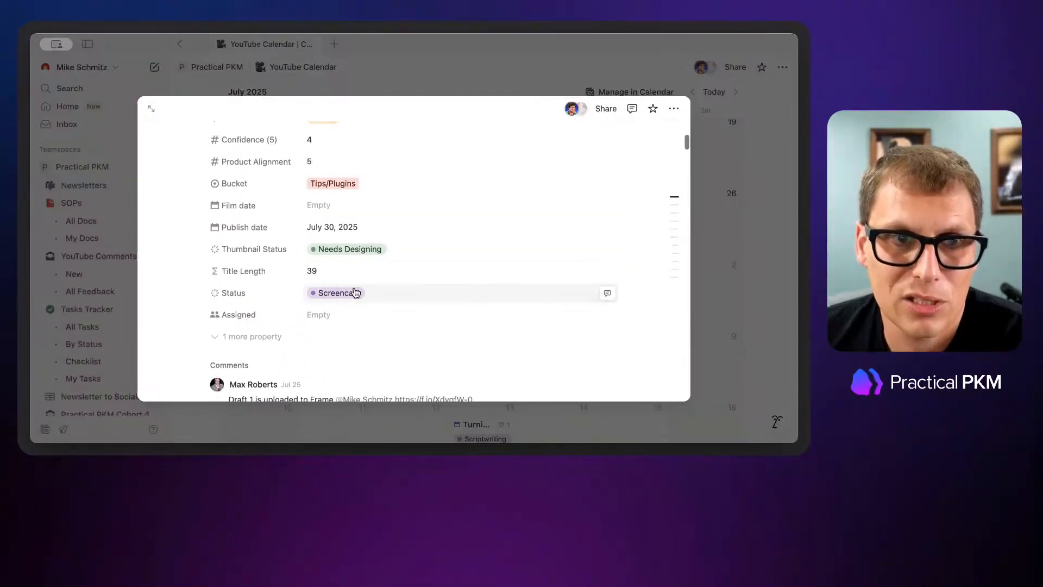
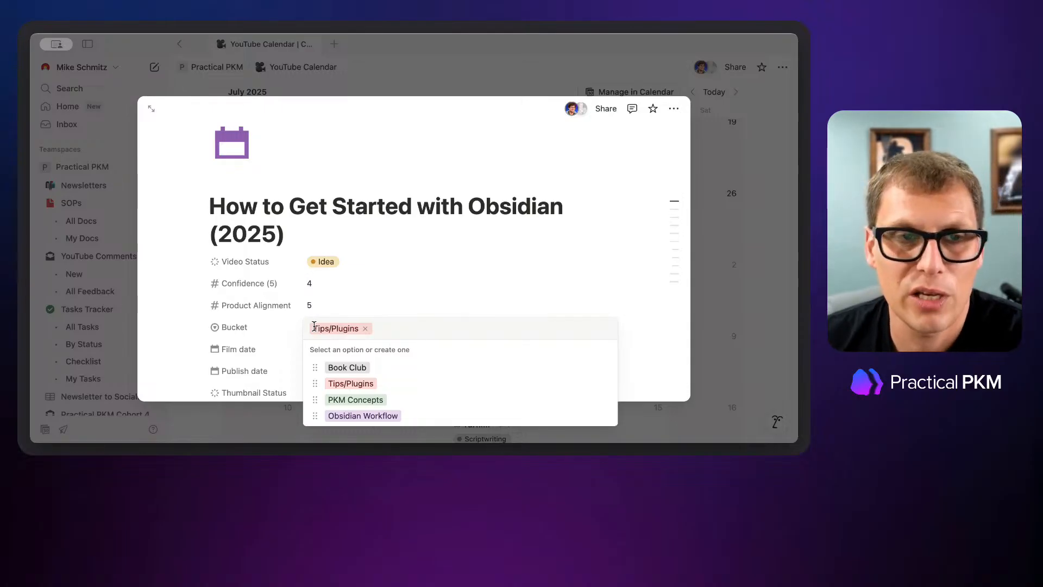
left_click(705, 224)
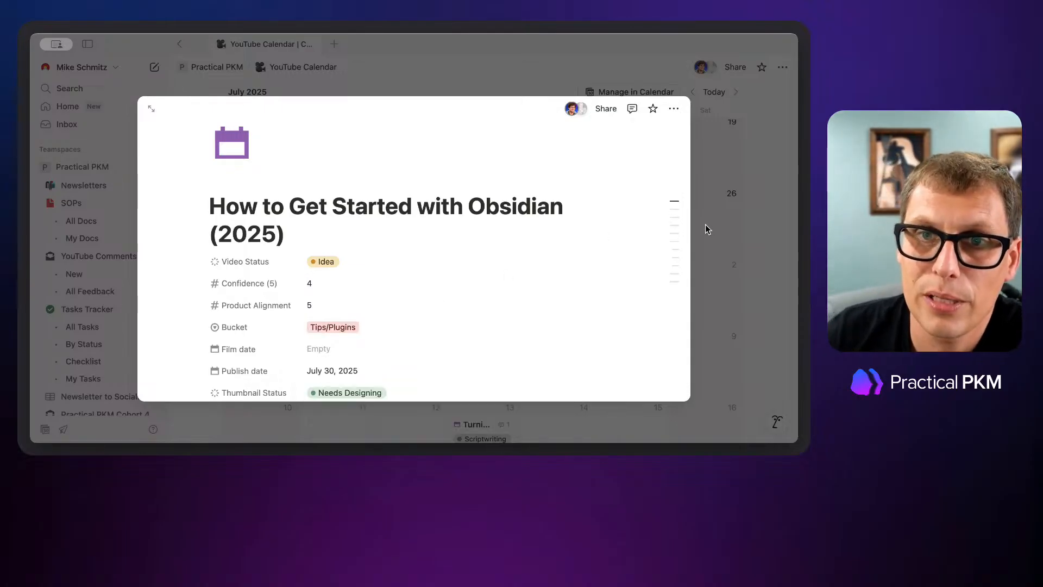
left_click(722, 229)
Step: Open the July 2 entry Build Your Writing Habit with This Obsidian Plugin and read through its comments, title ideas, script outline and thumbnail concepts
scroll(585, 304, "down", 5)
scroll(583, 303, "up", 10)
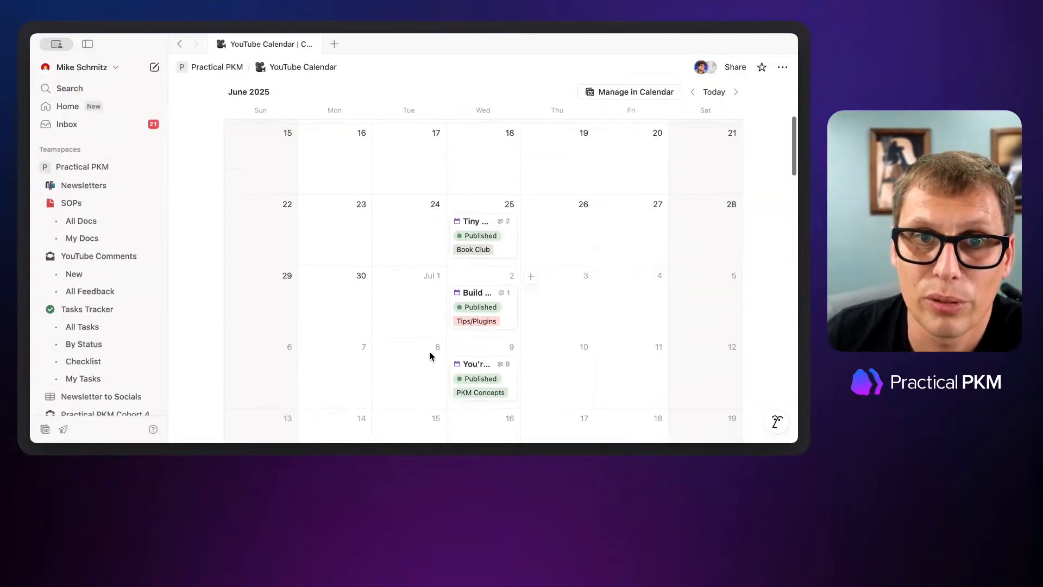
left_click(462, 298)
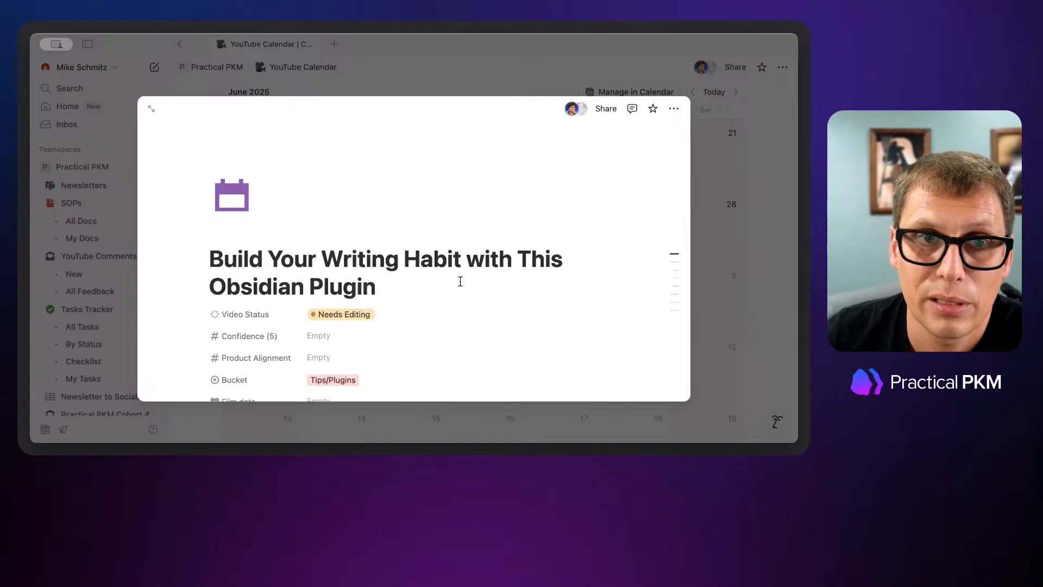
scroll(491, 250, "down", 10)
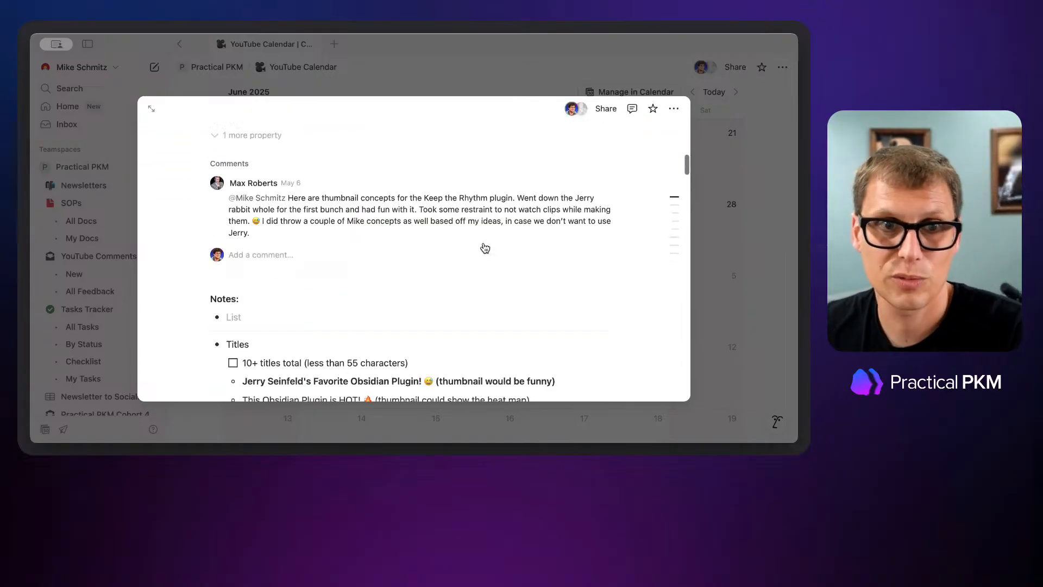
scroll(483, 243, "down", 15)
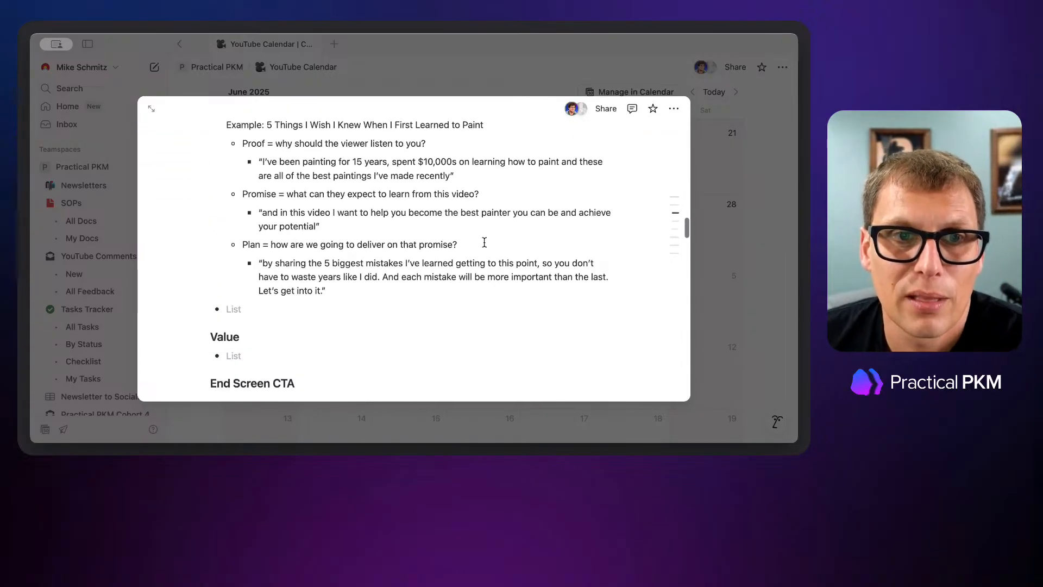
scroll(483, 242, "down", 8)
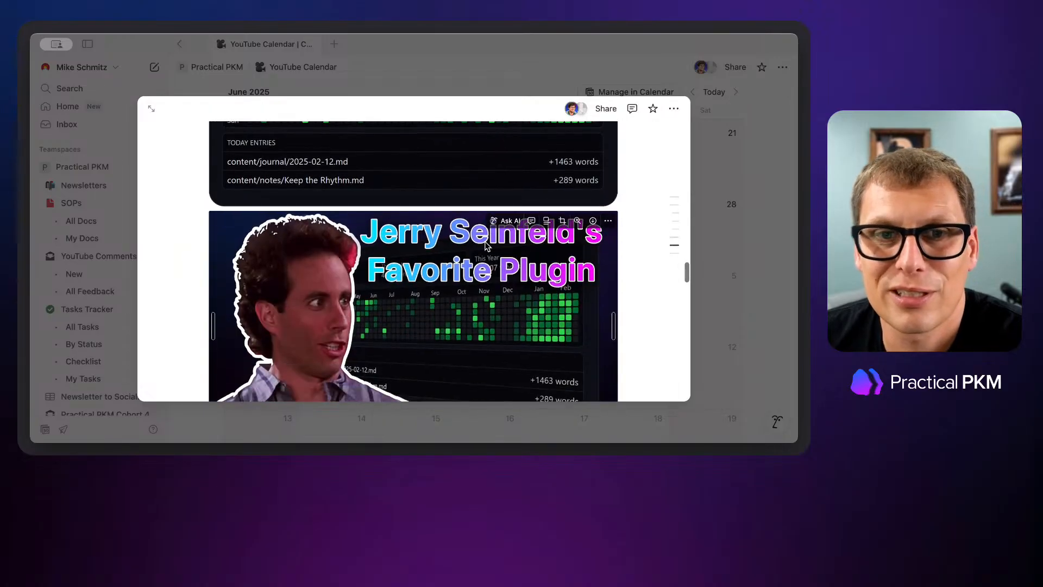
scroll(486, 244, "down", 5)
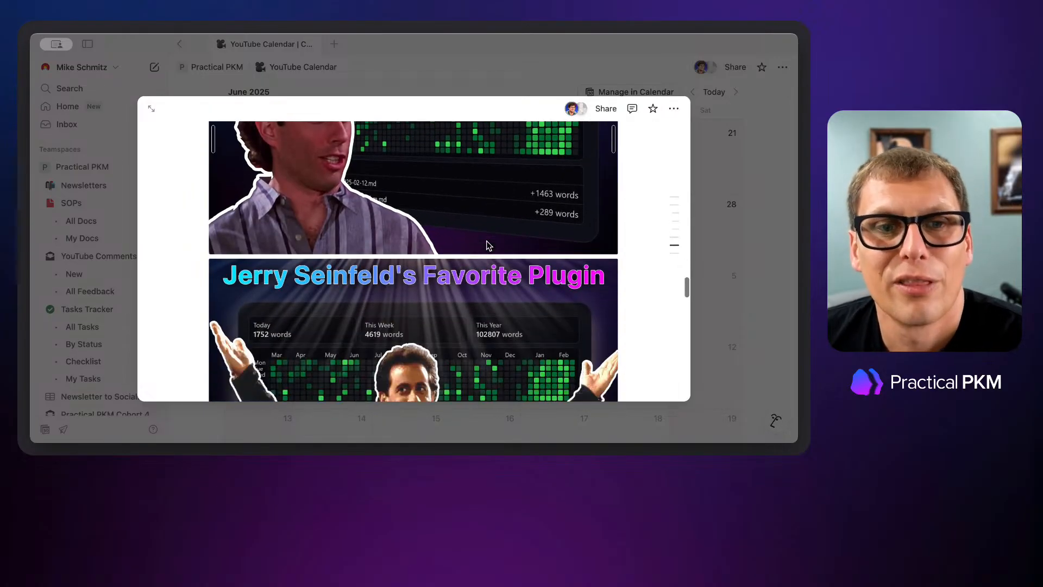
scroll(487, 244, "down", 4)
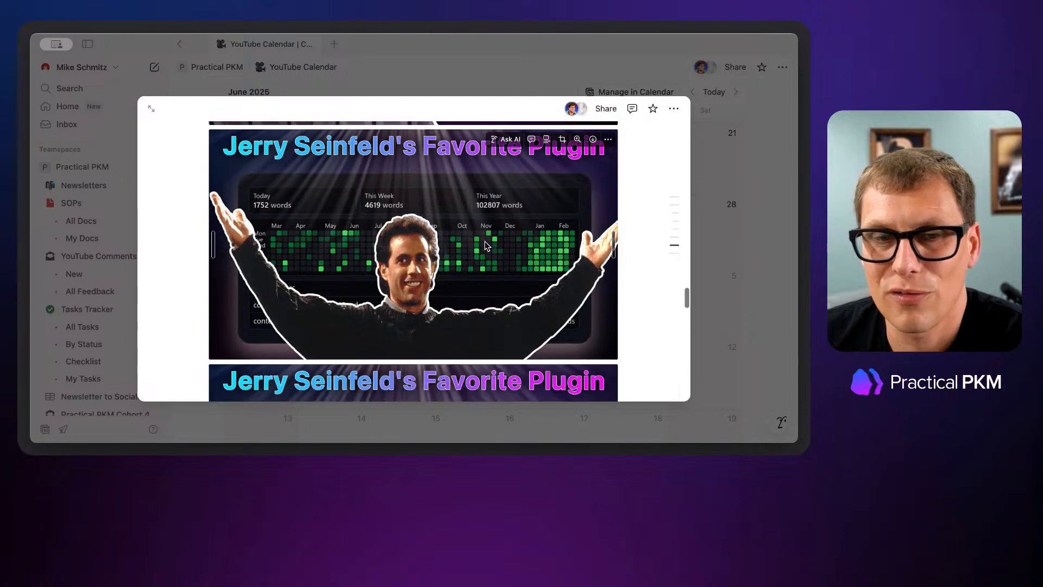
scroll(486, 246, "down", 5)
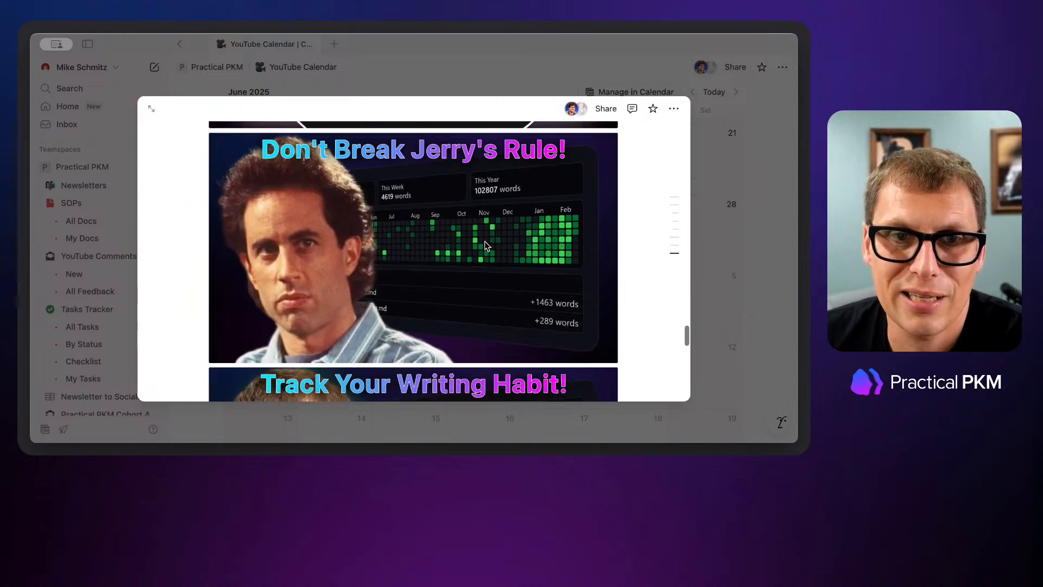
scroll(486, 246, "down", 3)
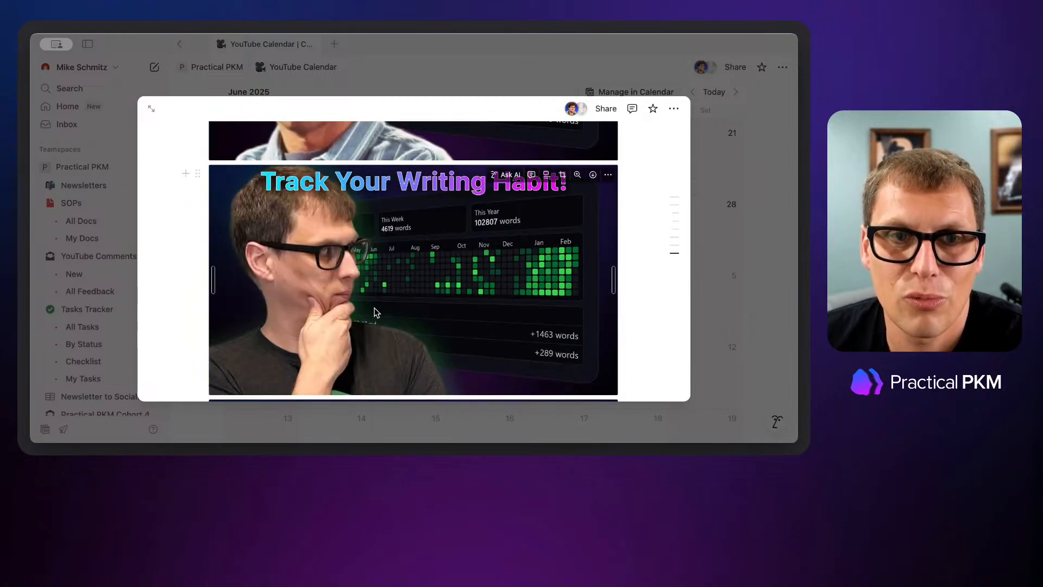
Step: Compare the thumbnail concepts for Track Your Writing Habit! and Don't Break Jerry's Rule! in the video entry
scroll(375, 297, "down", 2)
scroll(455, 230, "down", 3)
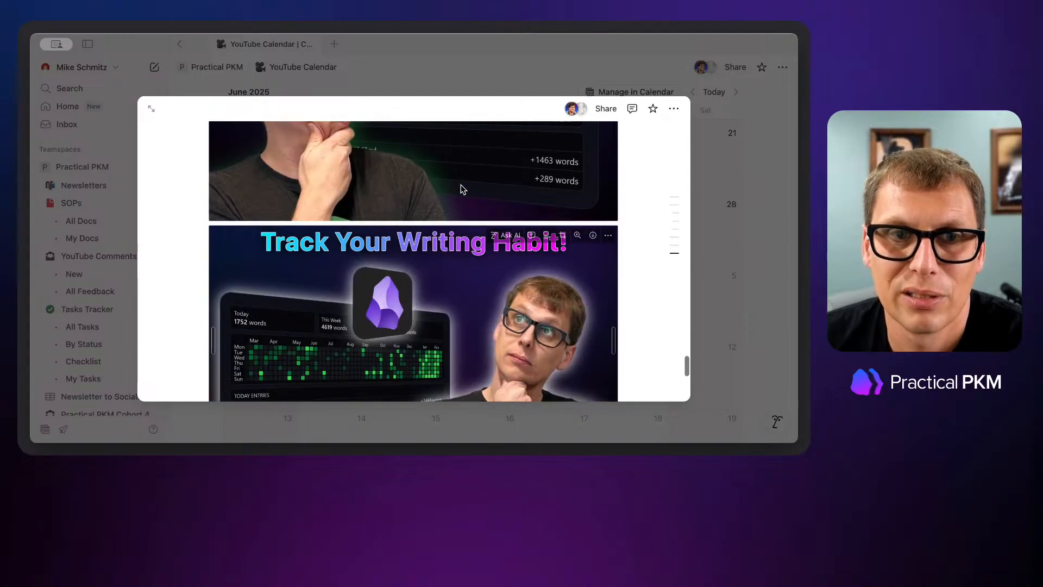
scroll(461, 174, "down", 3)
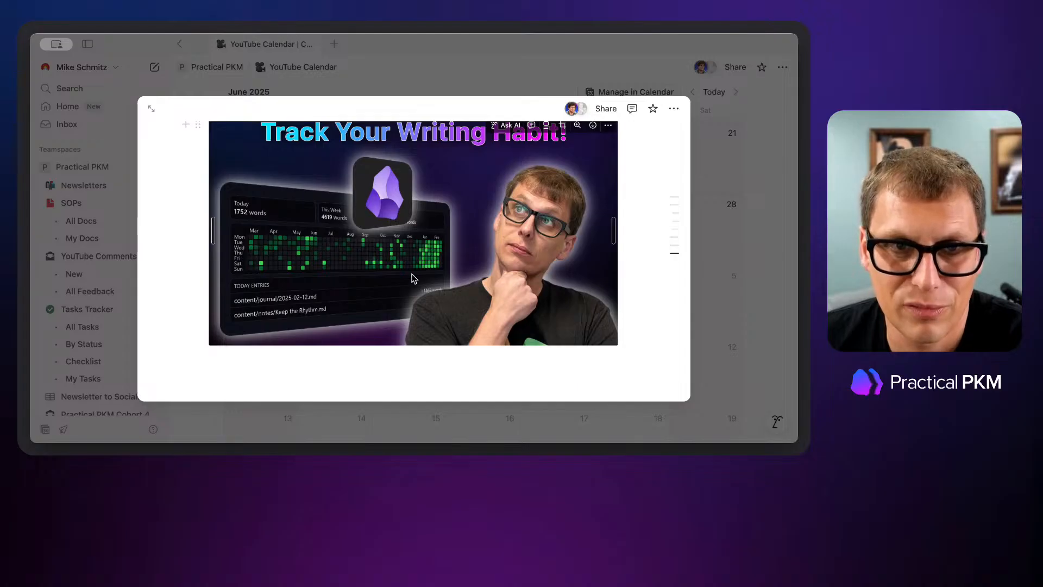
scroll(440, 256, "up", 1)
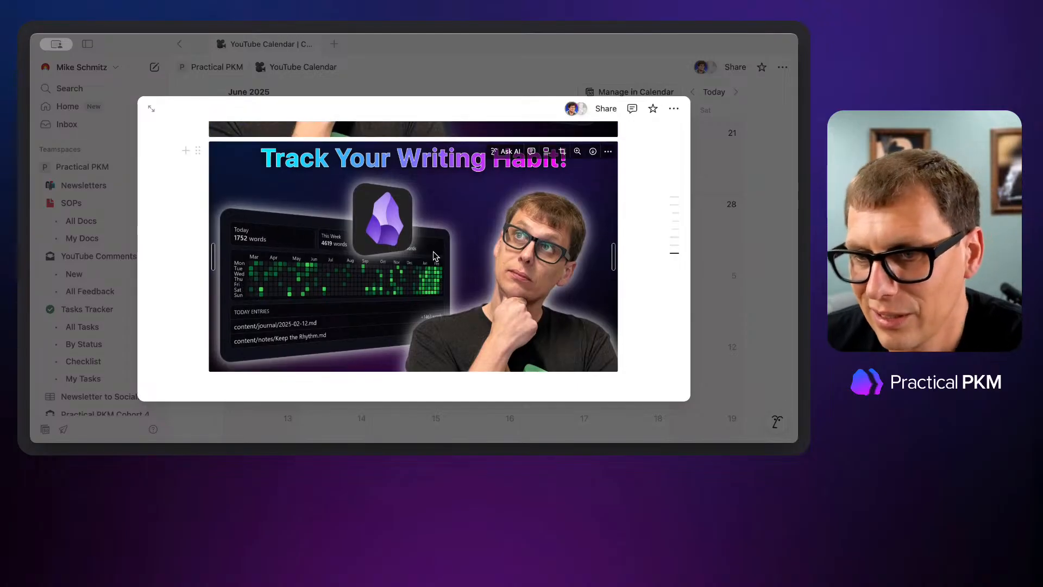
scroll(405, 264, "down", 10)
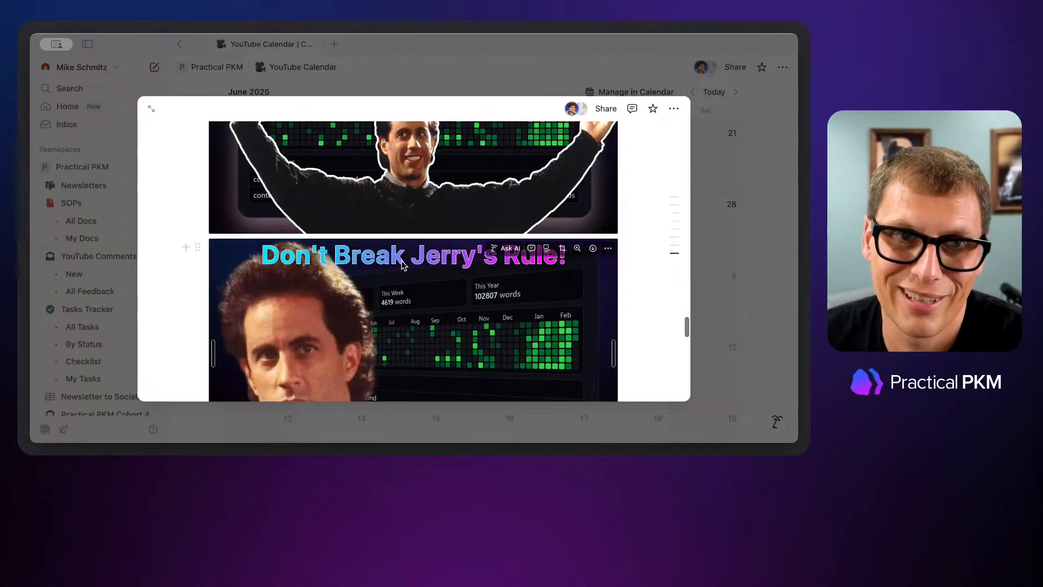
Step: Return to the entry's properties, view the available Bucket options, and close them without changing the selection
scroll(404, 265, "up", 15)
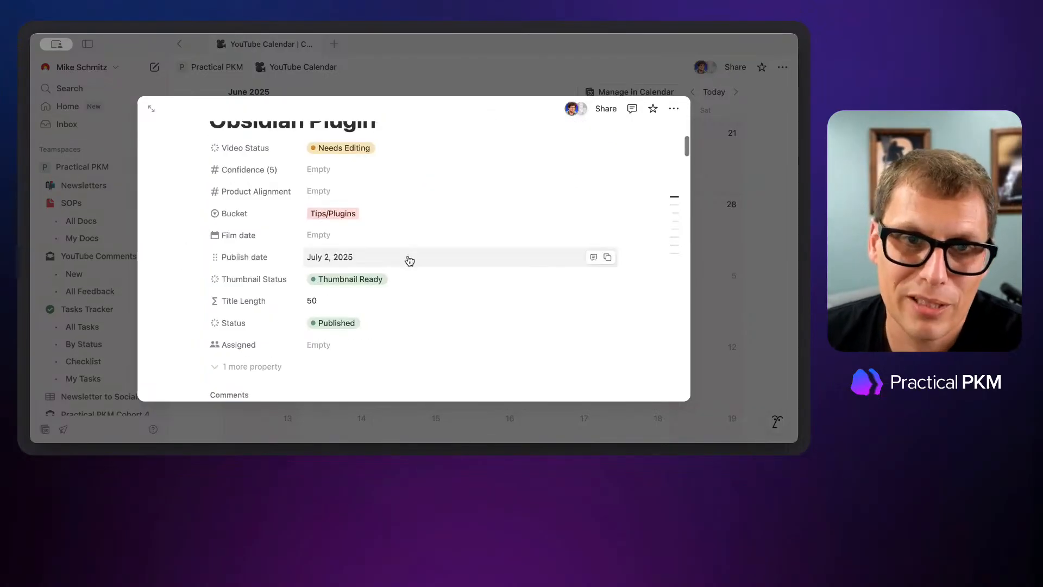
left_click(362, 216)
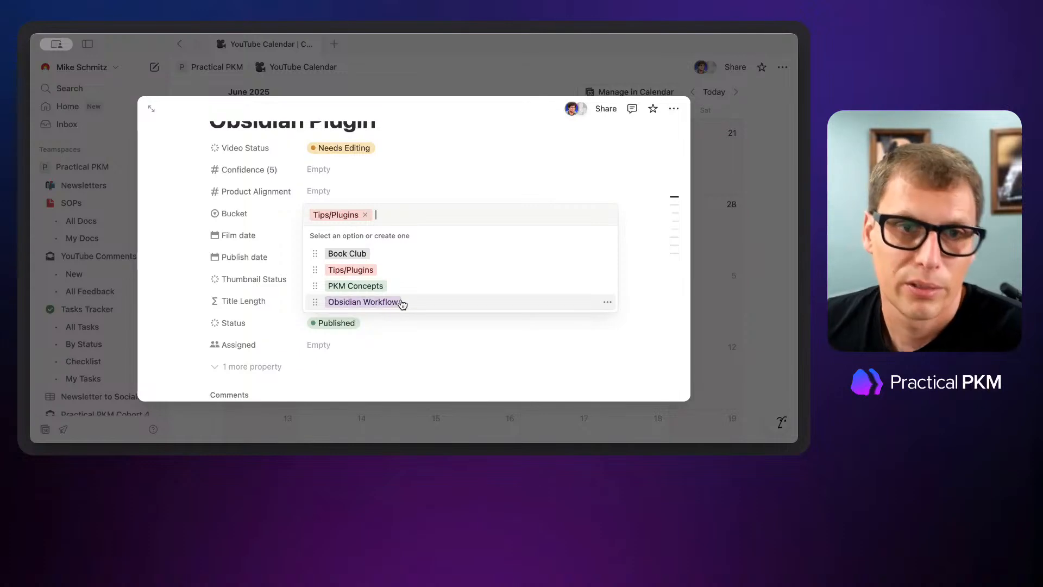
left_click(772, 126)
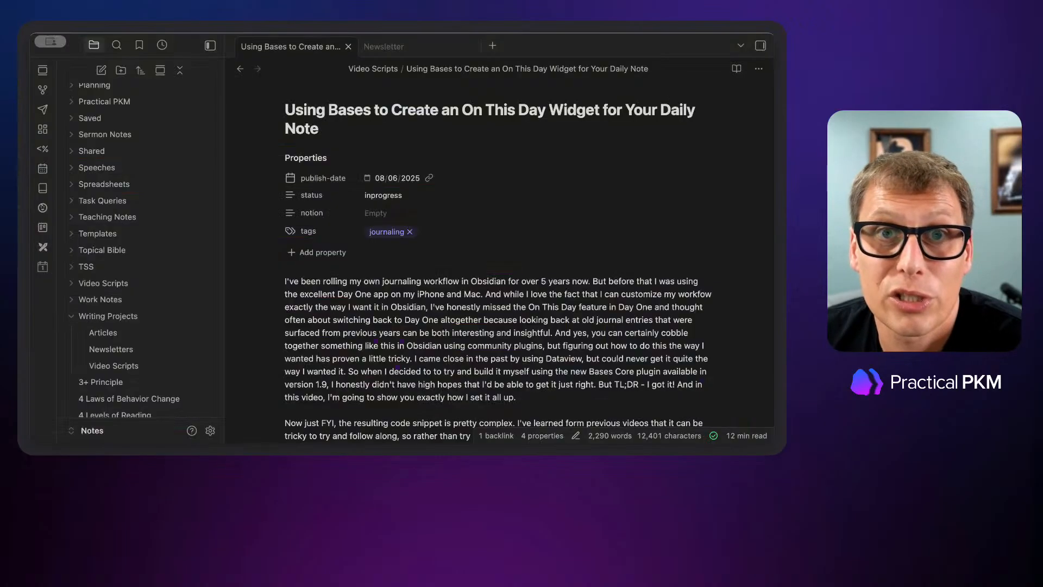
Step: Switch to Obsidian, browse the Notes vault's files, and open the LifeHQ vault in its own enlarged window
left_click(639, 47)
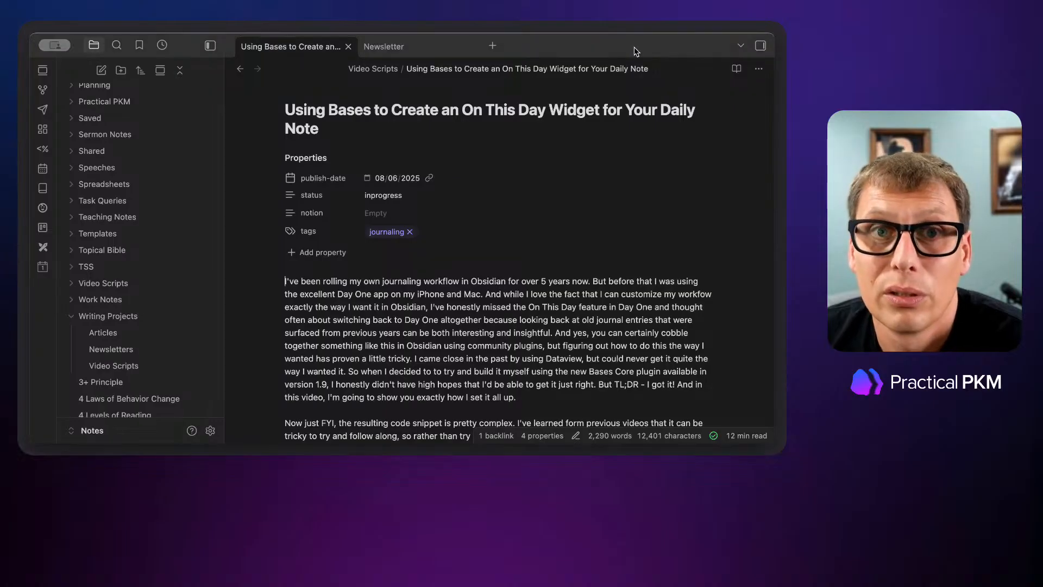
left_click(72, 316)
scroll(73, 318, "down", 15)
scroll(75, 316, "down", 20)
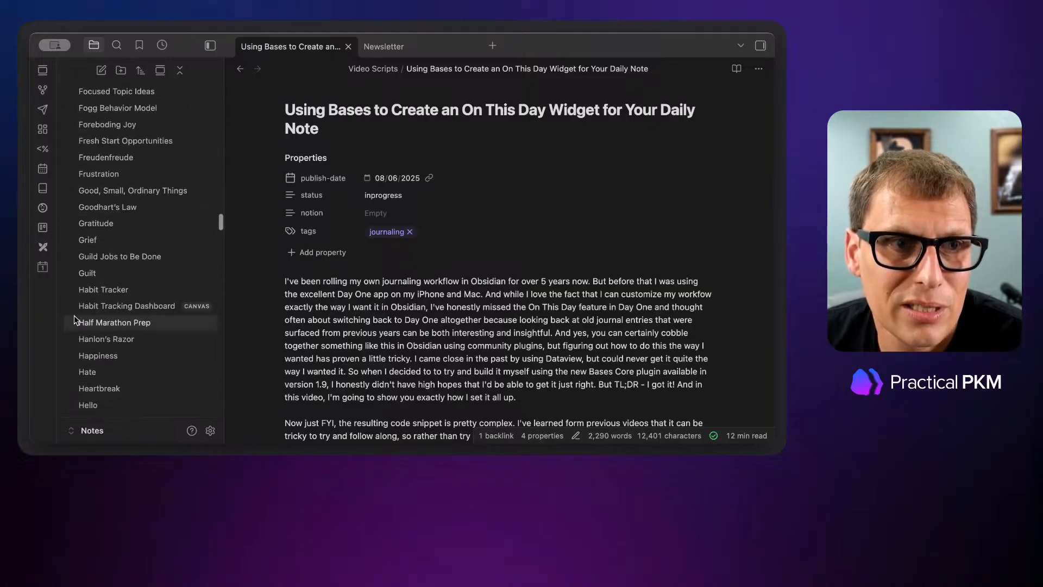
left_click(100, 429)
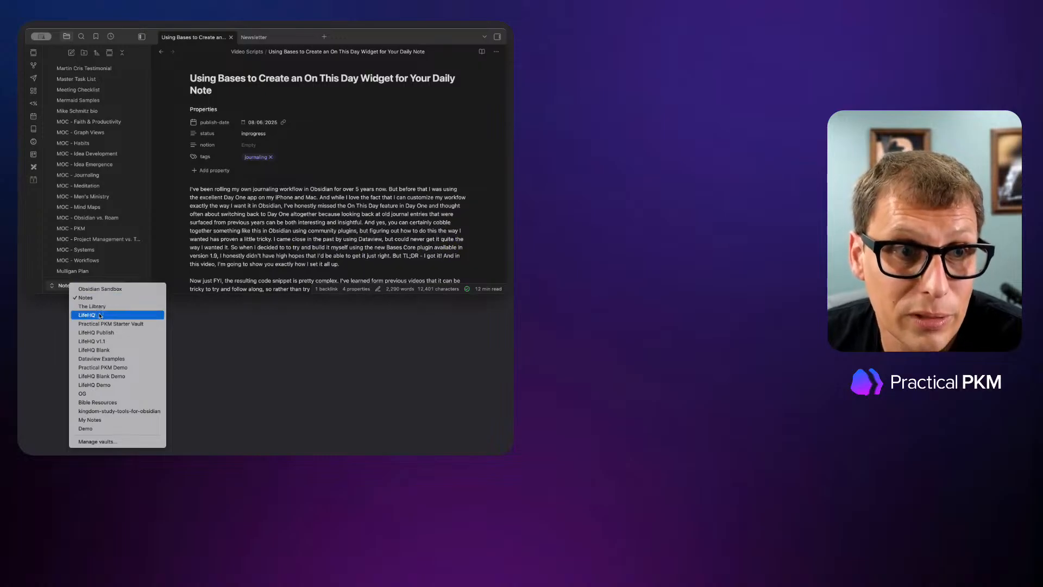
left_click(99, 315)
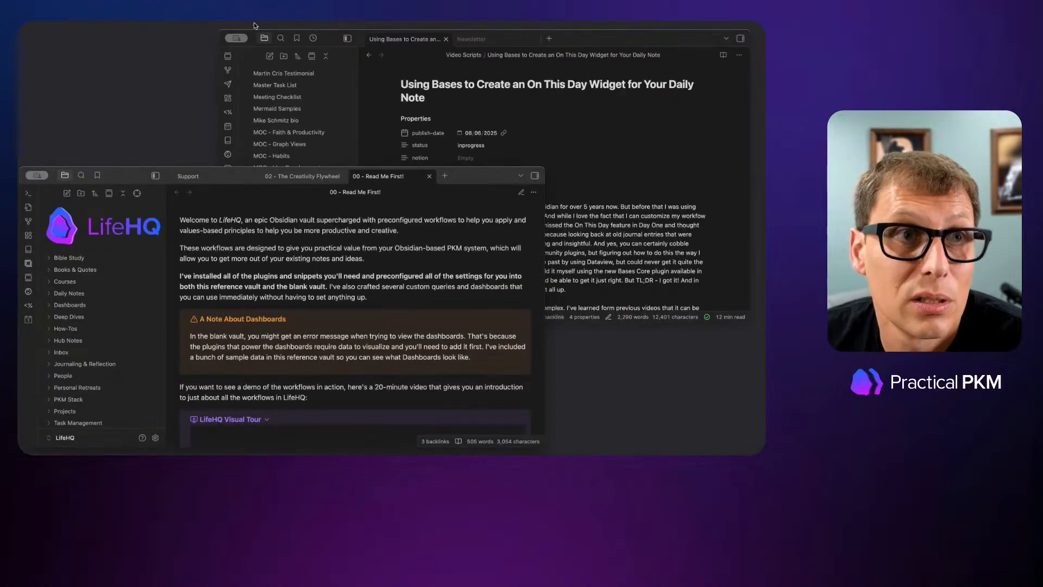
left_click(227, 39)
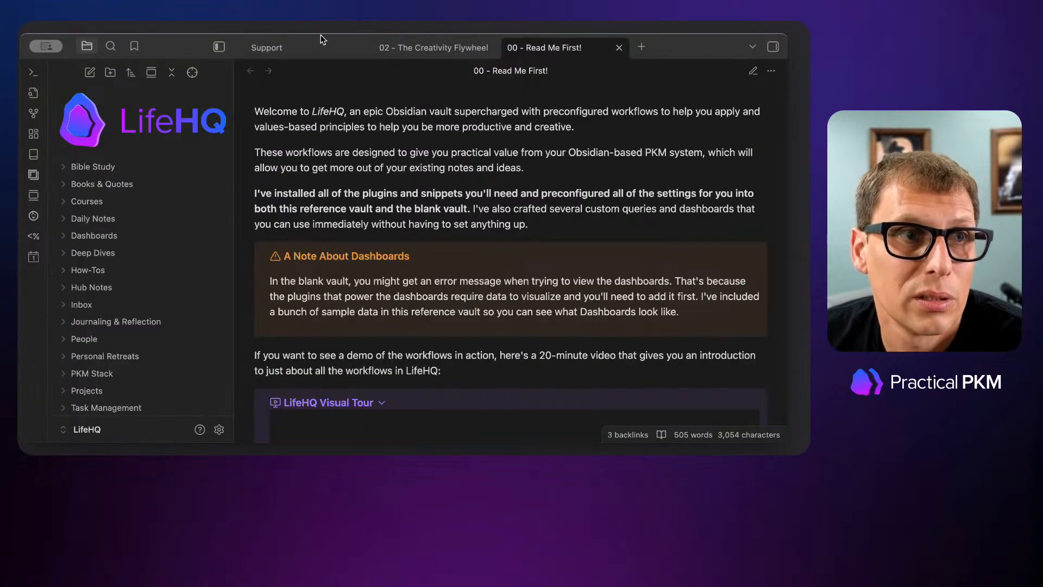
Step: Close the Support and 02 - The Creativity Flywheel notes, keeping only 00 - Read Me First! open
left_click(491, 47)
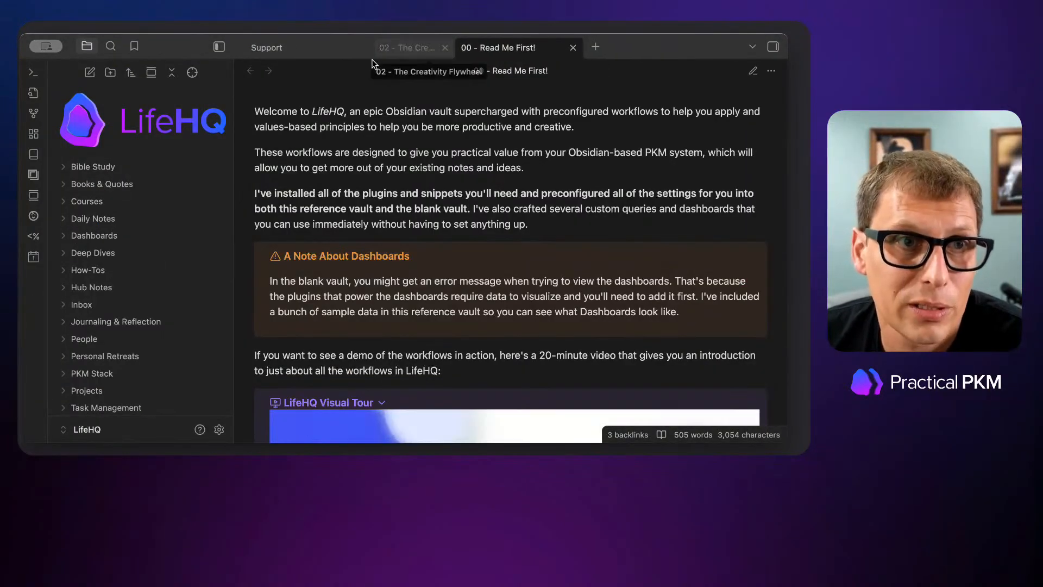
left_click(362, 48)
left_click_drag(435, 48, 446, 47)
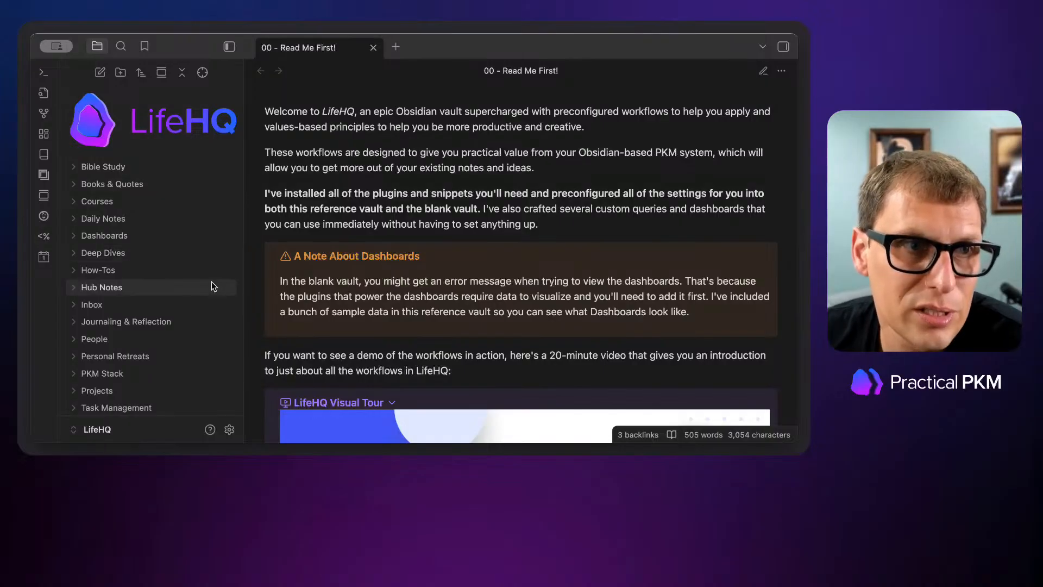
Step: Expand the PKM Stack folder in the LifeHQ vault and open the My PKM Stack canvas
scroll(210, 283, "down", 1)
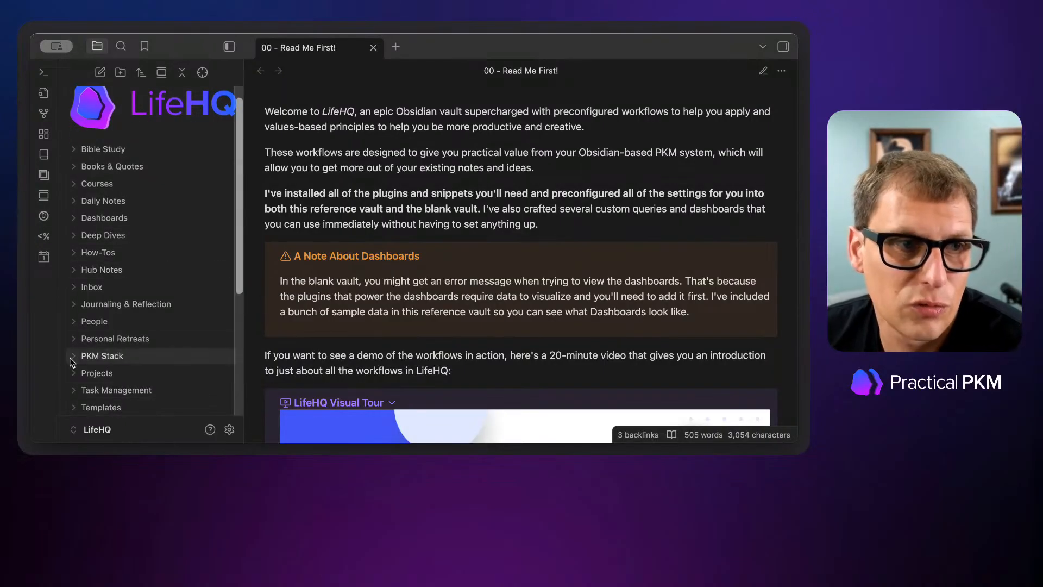
left_click(74, 356)
scroll(72, 355, "down", 1)
scroll(73, 353, "down", 3)
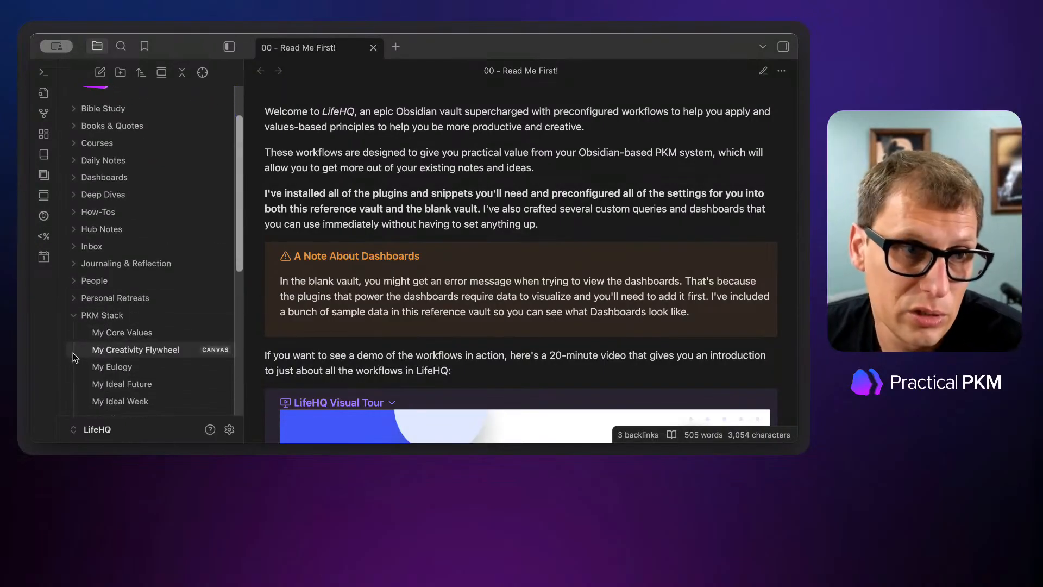
scroll(75, 354, "down", 1)
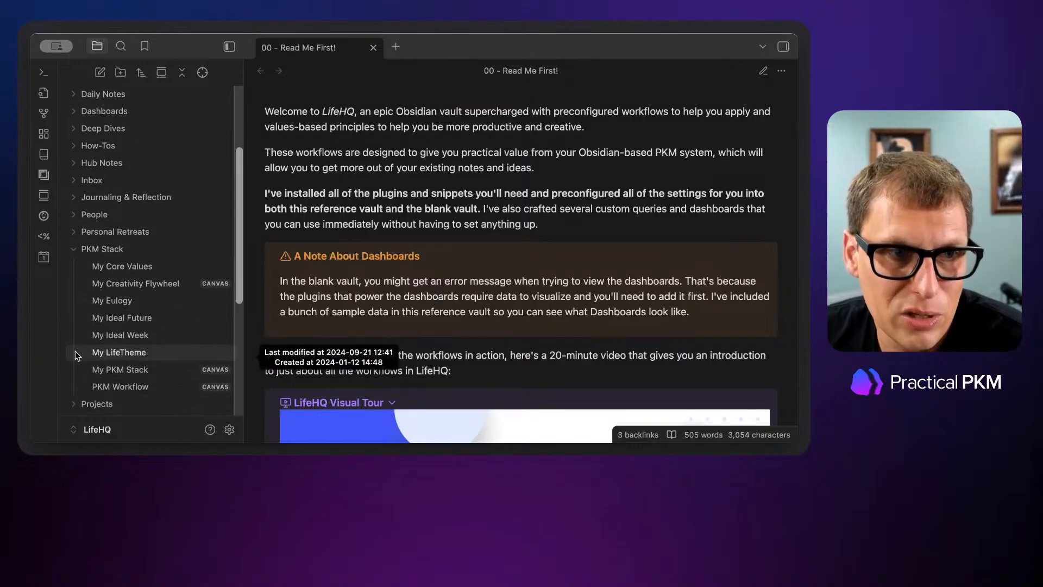
left_click(135, 370)
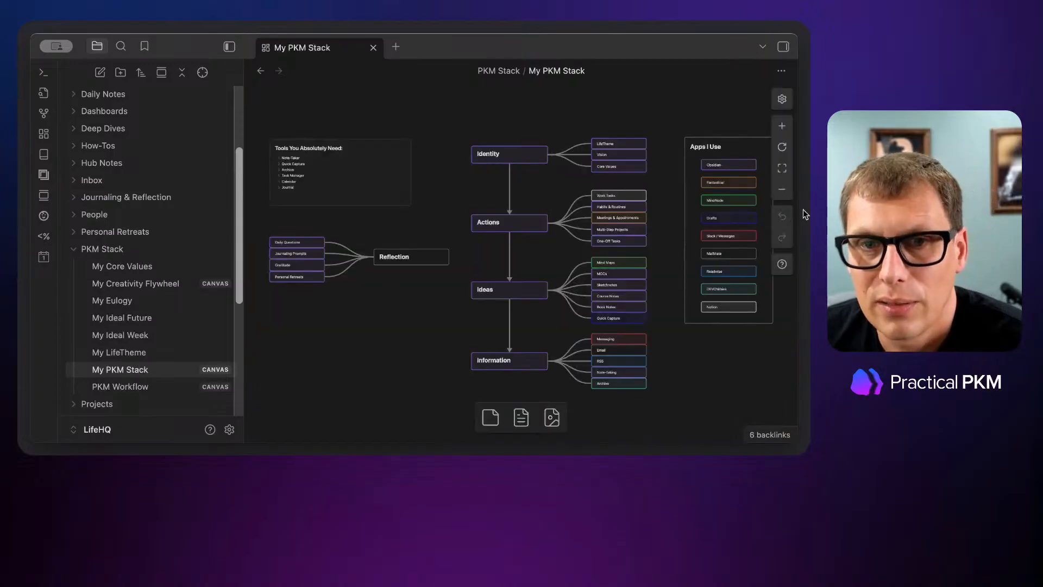
Step: Examine the Identity, Actions, Ideas and Information levels of the canvas together with the items branching from each
left_click(782, 126)
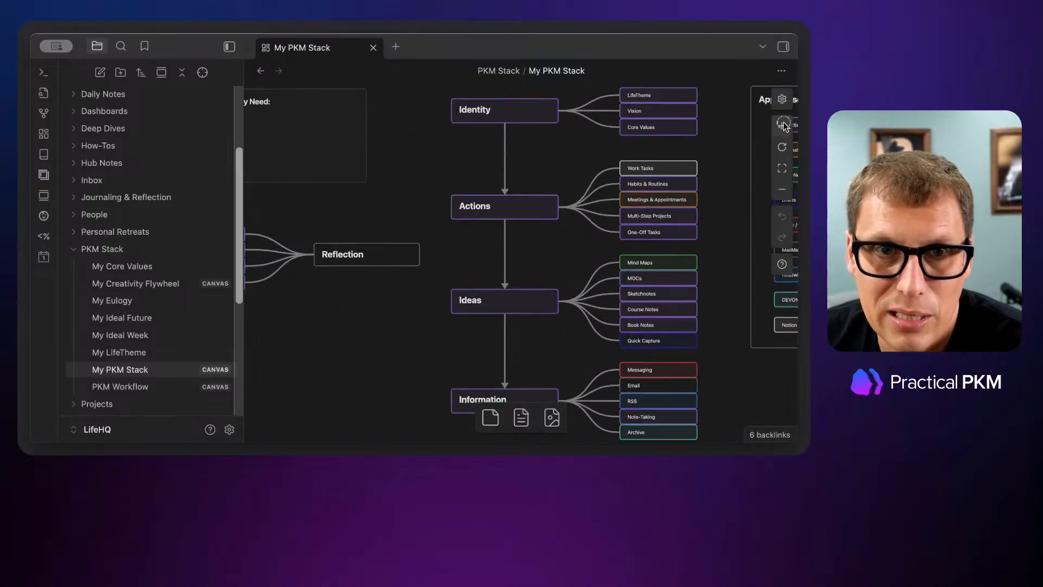
scroll(652, 302, "up", 5)
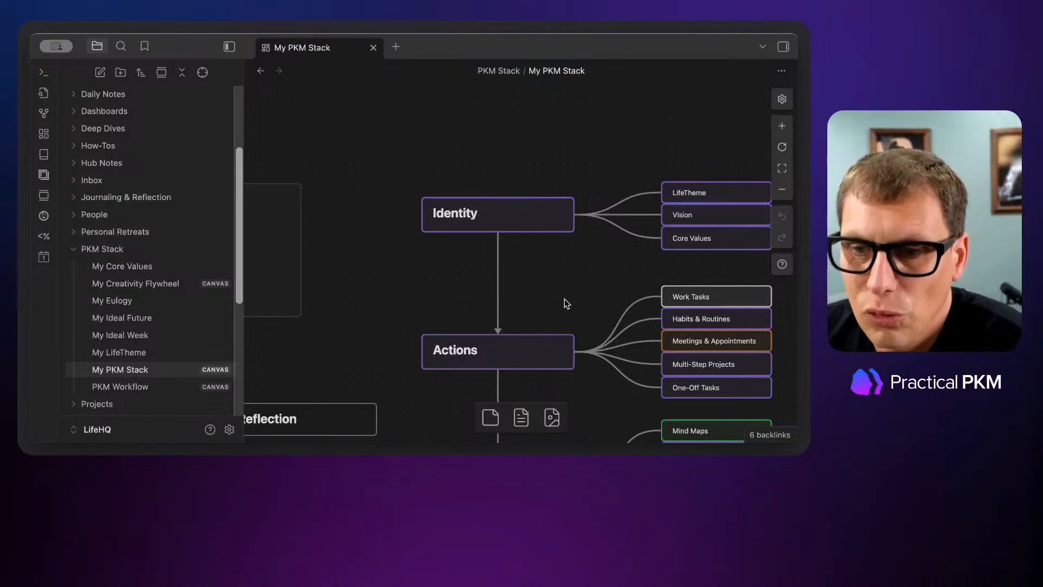
scroll(564, 298, "down", 8)
scroll(564, 300, "down", 2)
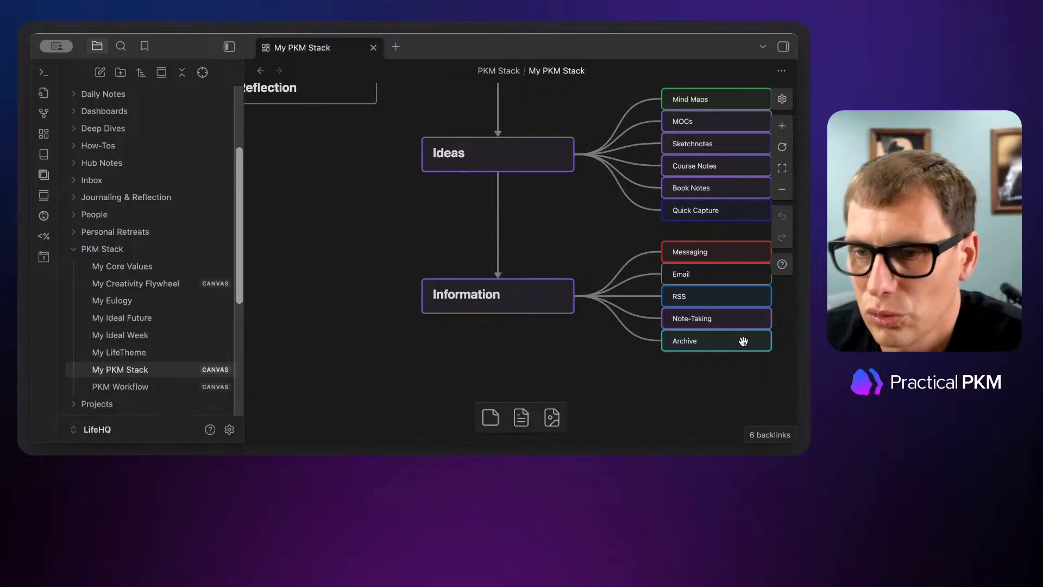
scroll(740, 340, "up", 3)
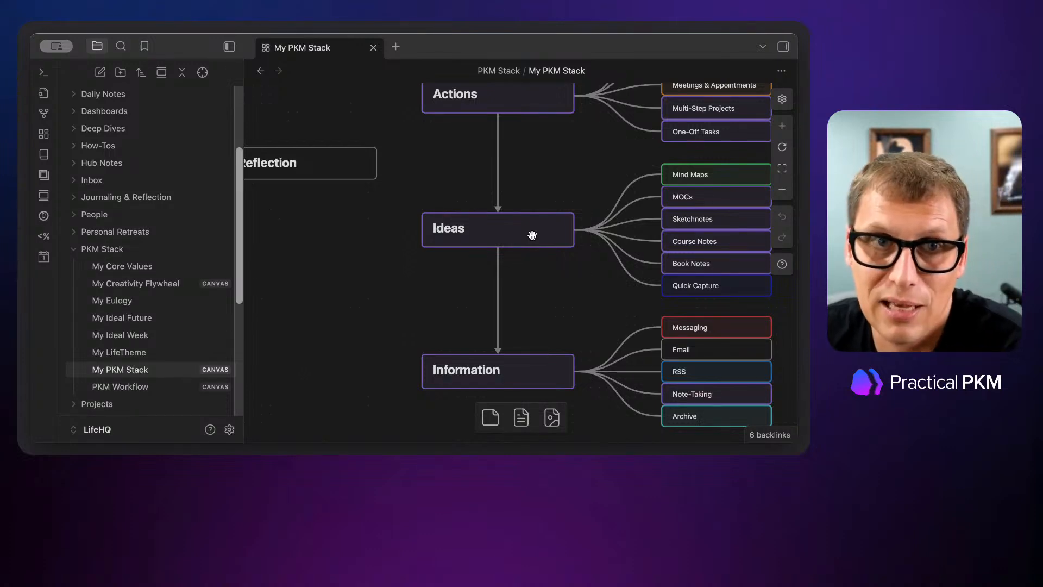
scroll(533, 235, "up", 2)
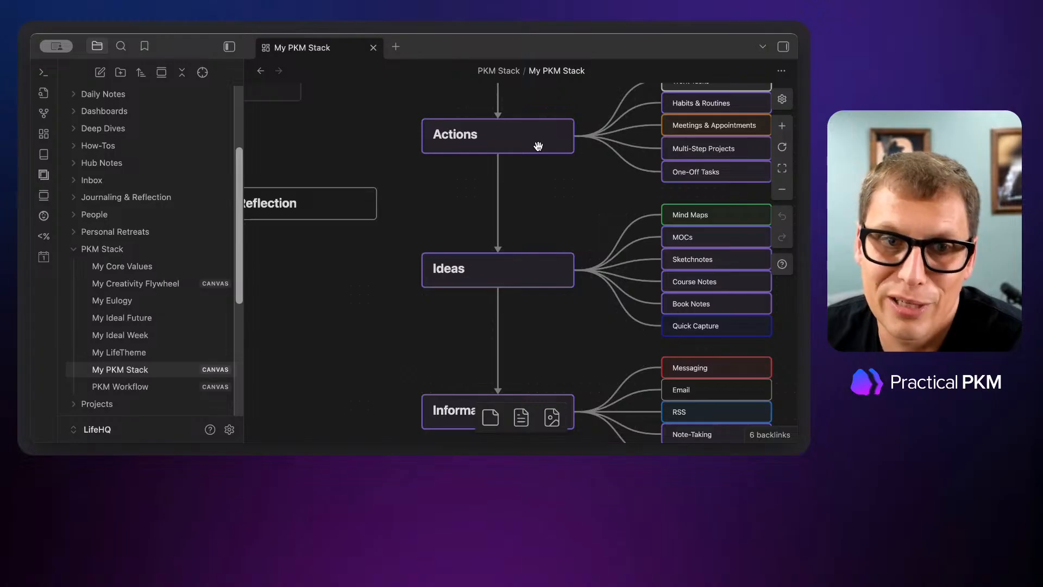
scroll(537, 146, "down", 1)
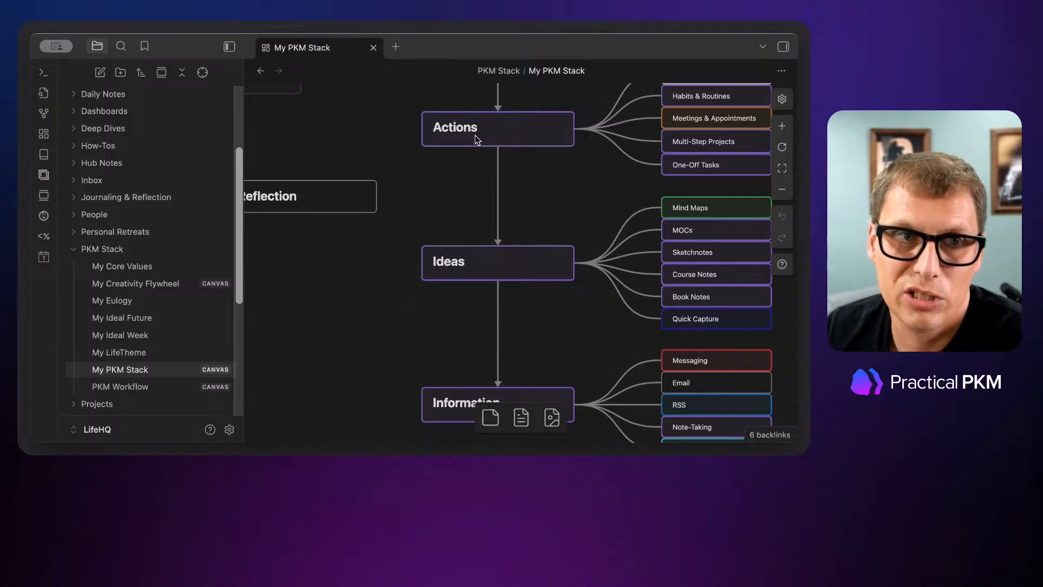
scroll(475, 139, "up", 10)
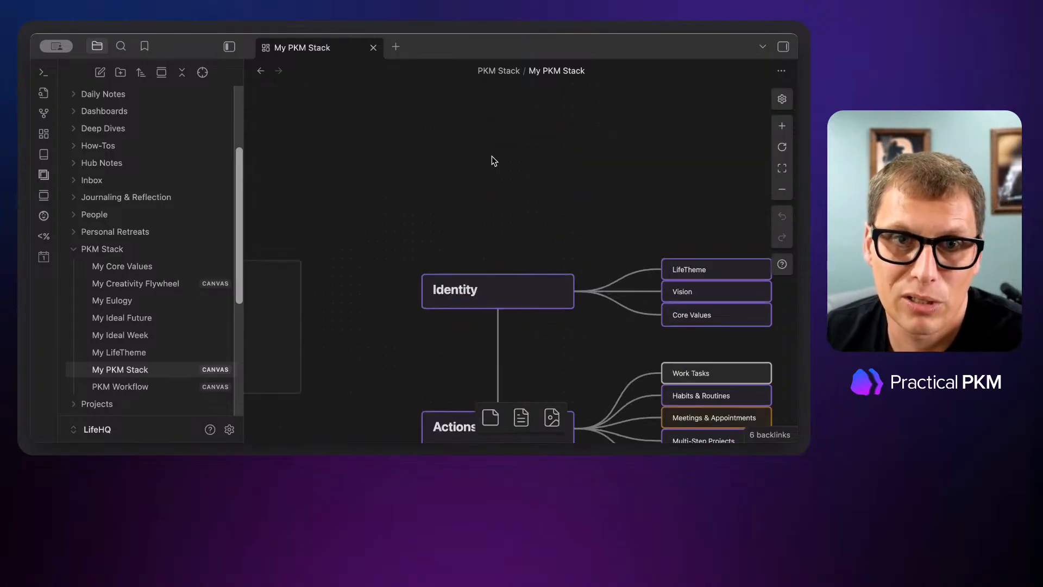
scroll(492, 159, "down", 1)
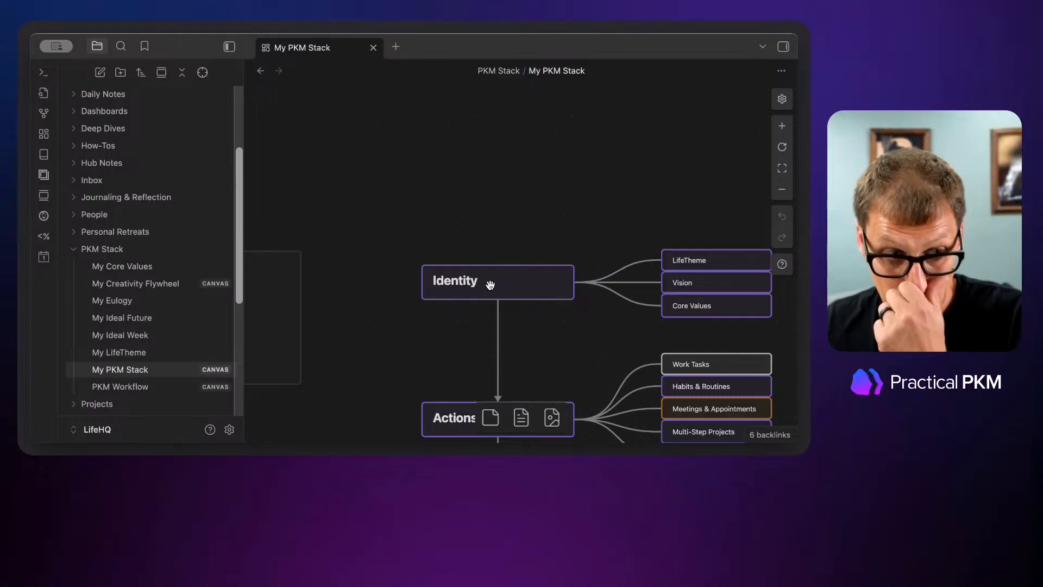
scroll(491, 284, "down", 2)
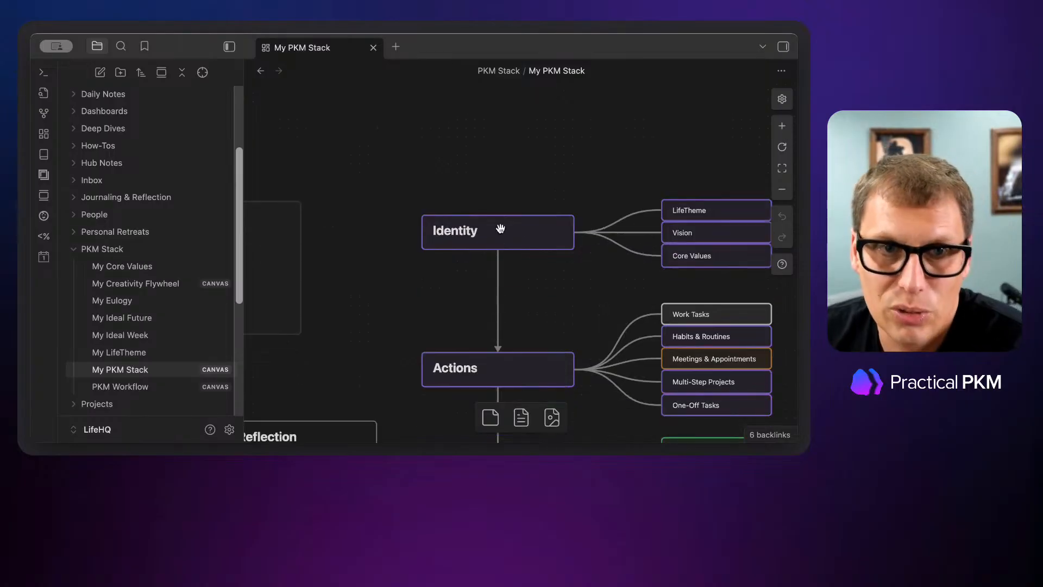
scroll(512, 309, "down", 1)
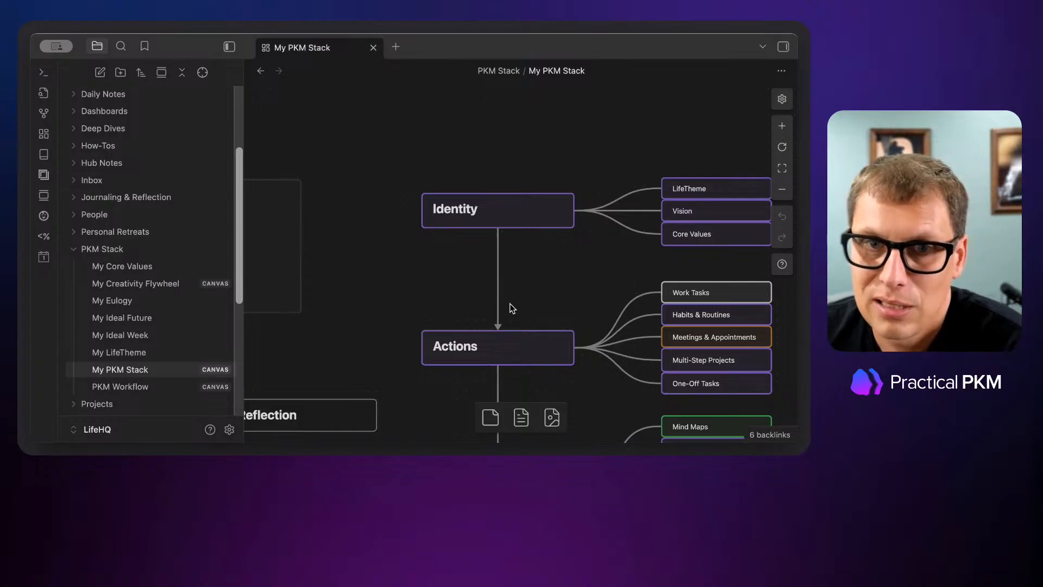
scroll(509, 304, "down", 8)
scroll(509, 304, "down", 3)
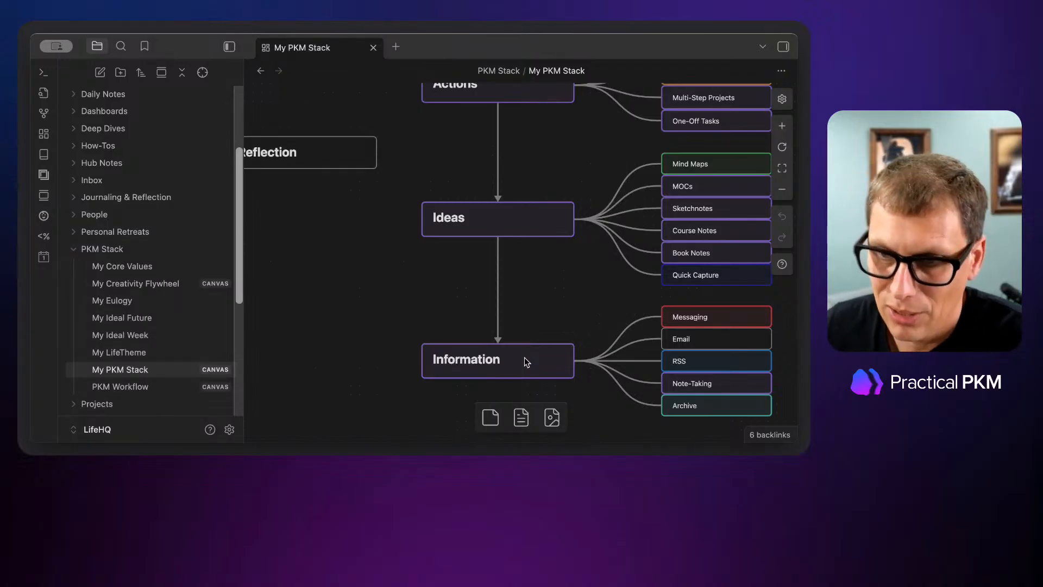
scroll(519, 352, "up", 3)
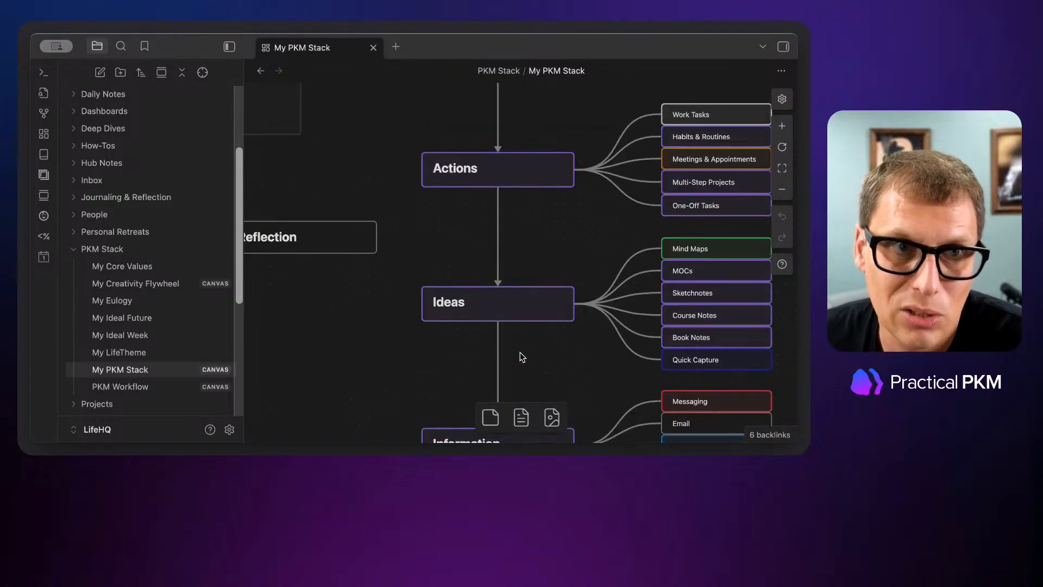
Step: View the Reflection group with its Daily Questions, Journaling Prompts, Gratitude and Personal Retreats items
scroll(520, 352, "left", 5)
scroll(539, 235, "left", 3)
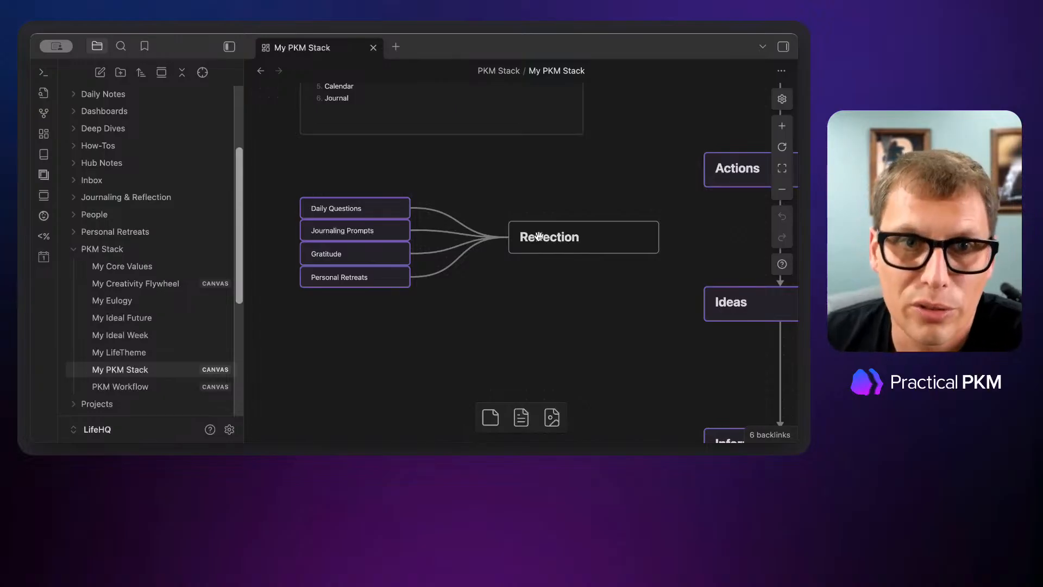
scroll(576, 226, "right", 1)
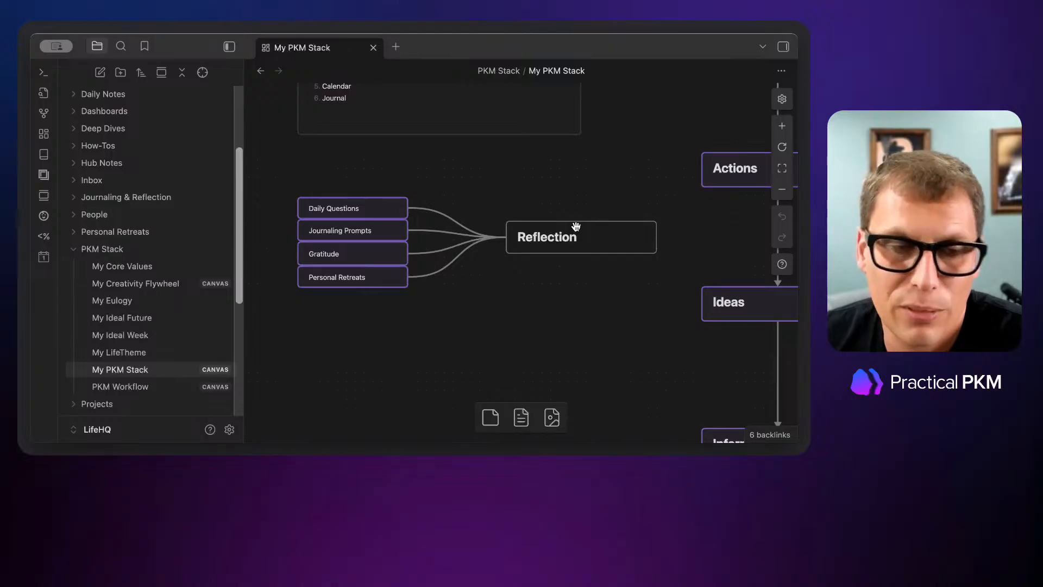
scroll(576, 226, "right", 1)
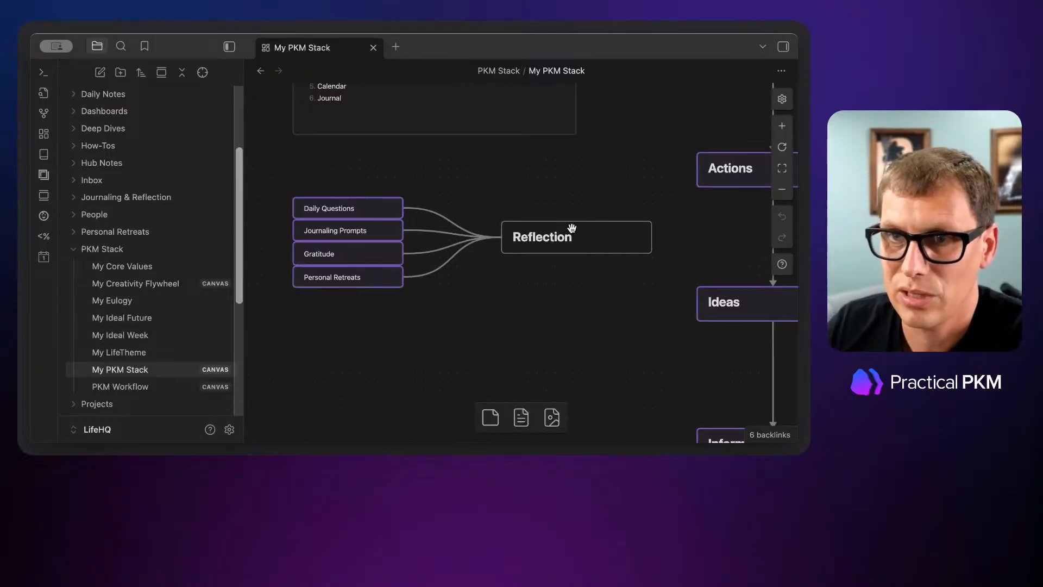
Step: Review the color-coded Apps I Use list on the canvas, from Obsidian and Fantastical through Notion
scroll(572, 228, "right", 10)
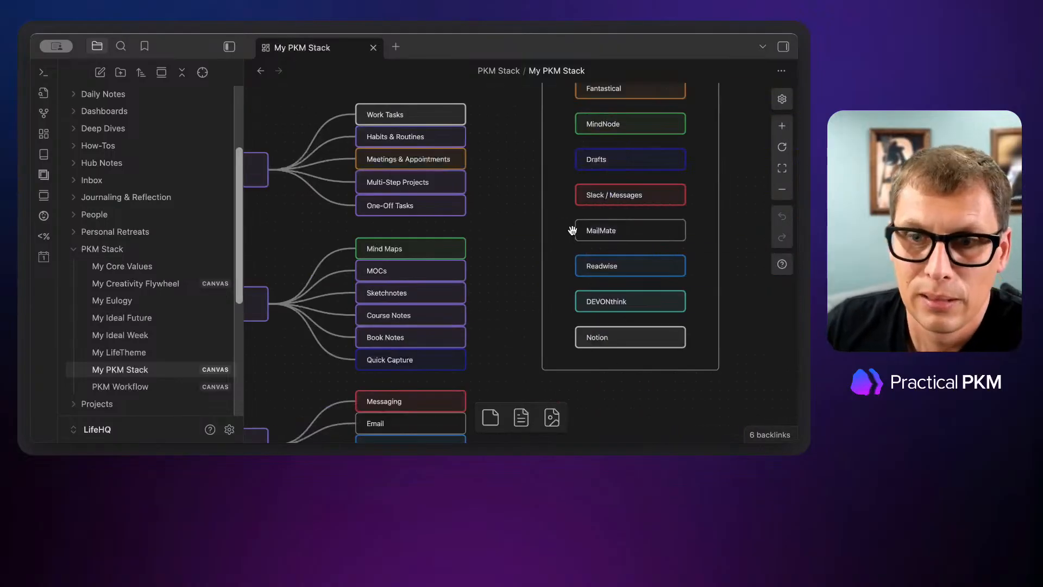
scroll(572, 228, "up", 3)
scroll(622, 233, "up", 2)
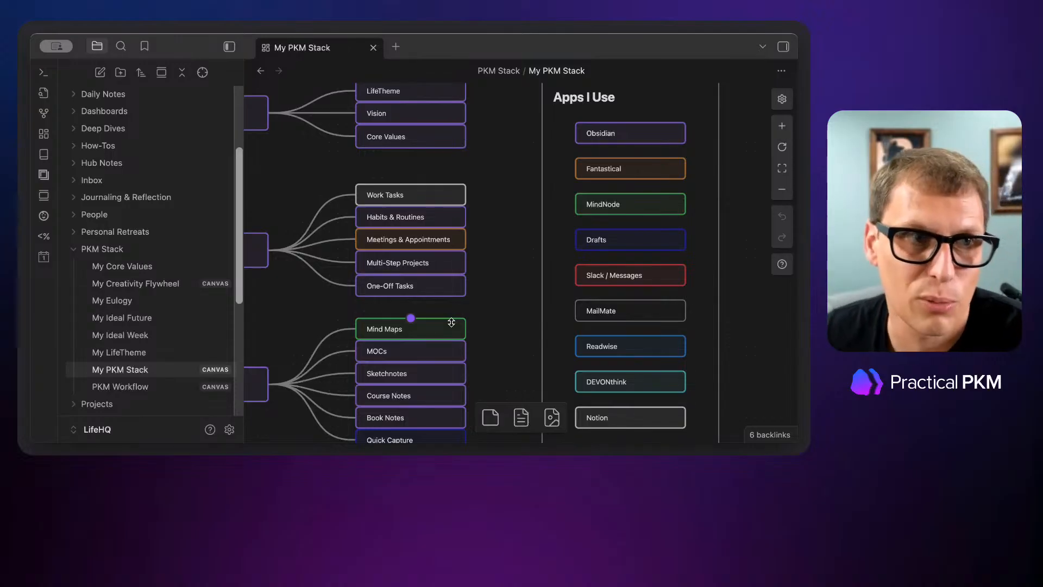
Step: Review how the color-coded items under Actions, Ideas and Information connect to the levels of the canvas, back up to Identity
scroll(451, 322, "down", 4)
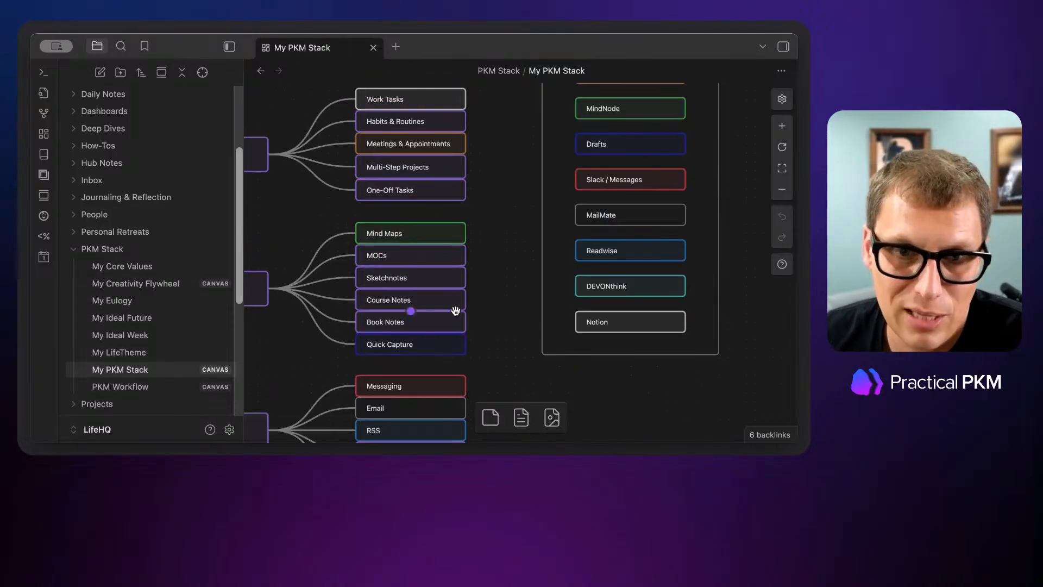
scroll(456, 310, "down", 4)
scroll(456, 310, "left", 8)
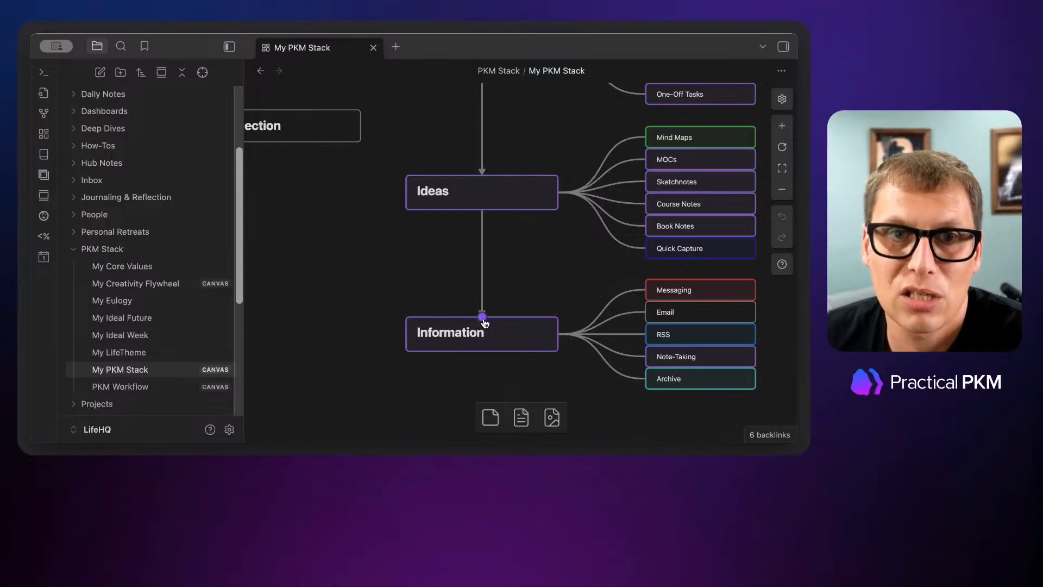
scroll(483, 319, "up", 3)
scroll(482, 319, "up", 5)
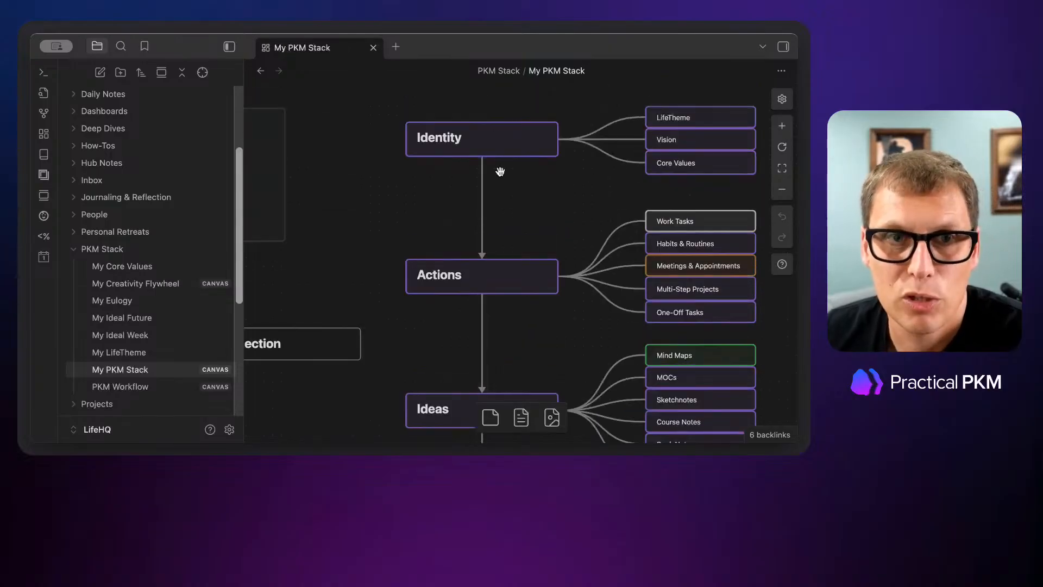
scroll(511, 381, "down", 5)
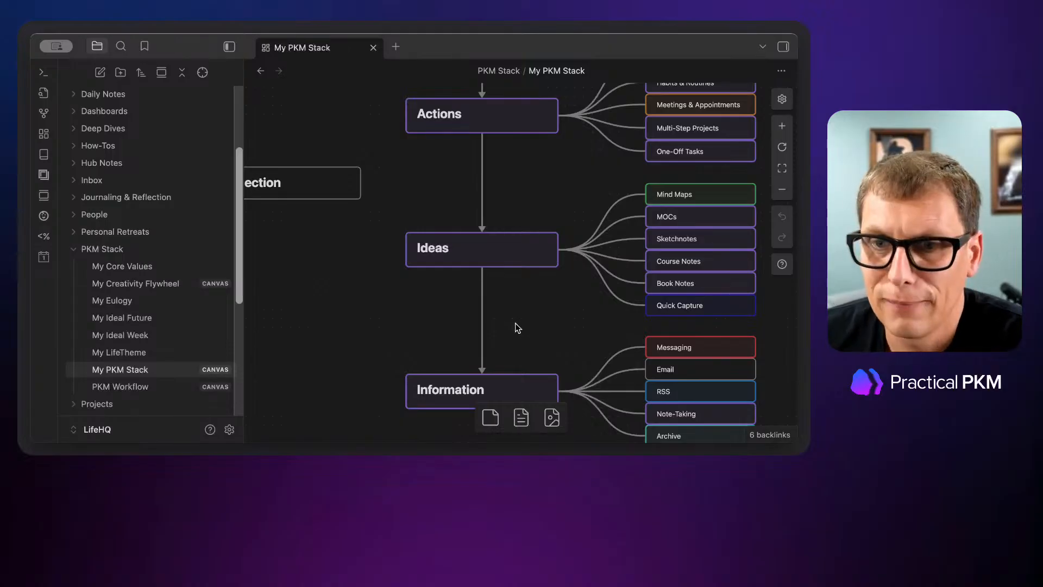
scroll(516, 324, "down", 1)
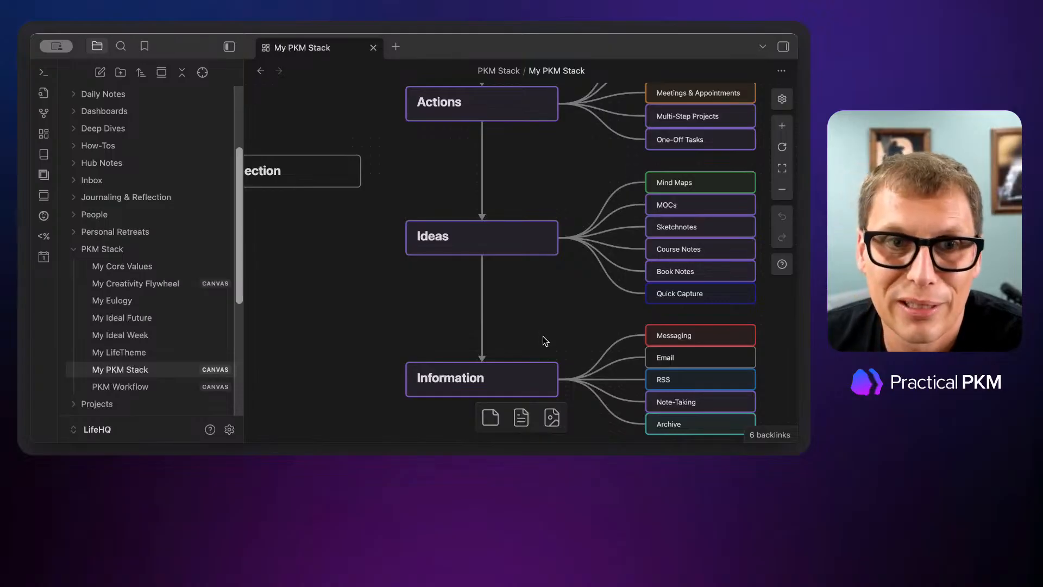
scroll(545, 341, "up", 5)
scroll(544, 341, "down", 2)
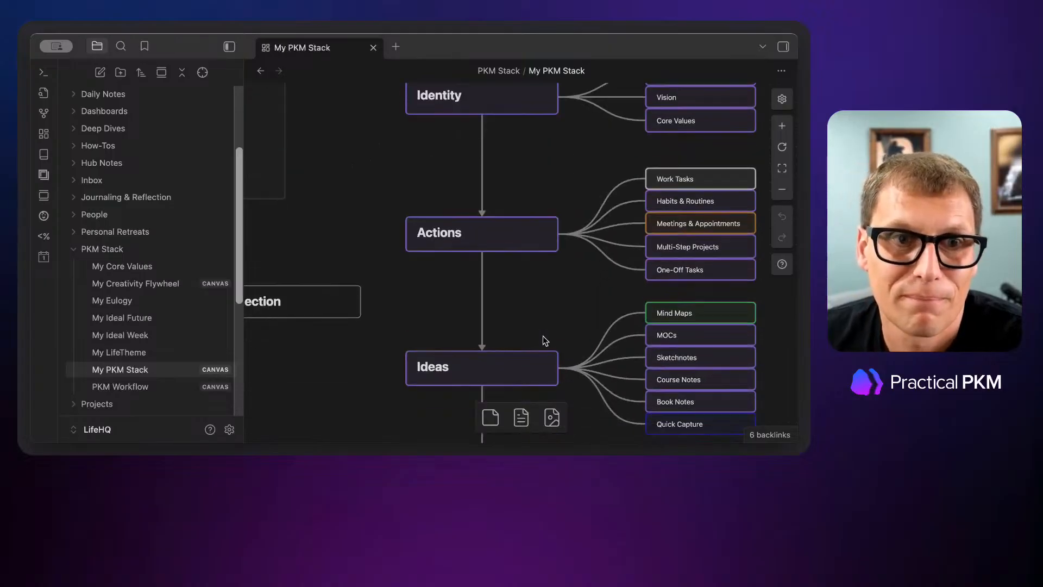
scroll(545, 341, "down", 1)
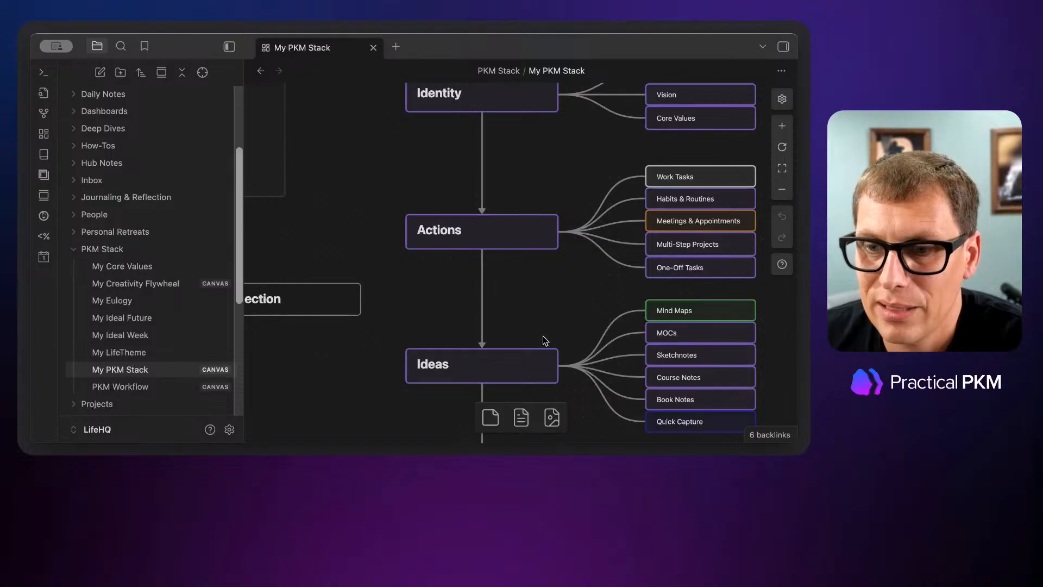
scroll(545, 341, "left", 1)
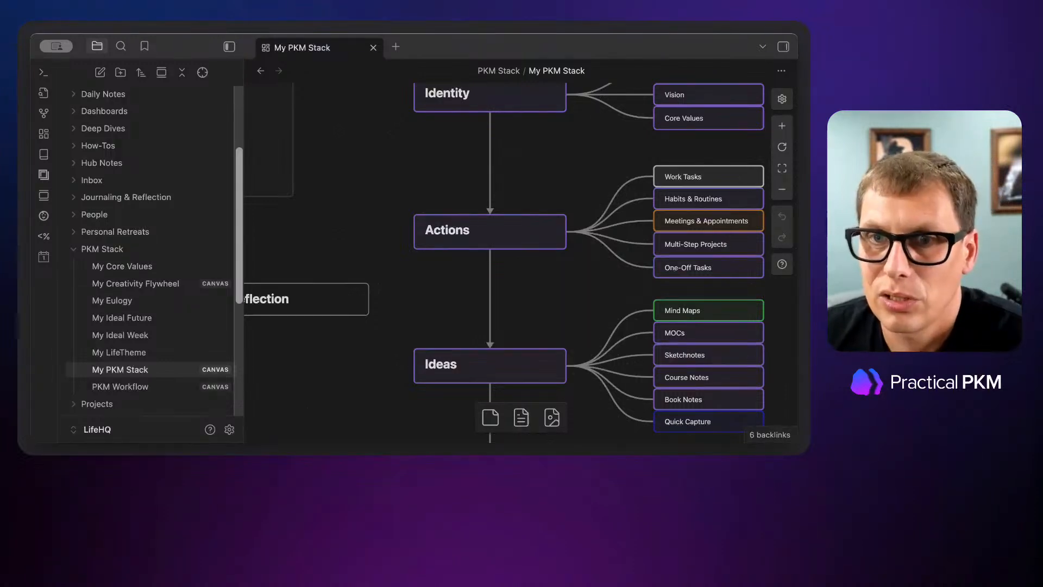
Step: Switch to the browser on practicalpkm.com, dismiss the LifeHQ promotion, and open the post "What I'd Do if I Were Starting in Obsidian Today"
left_click(801, 321)
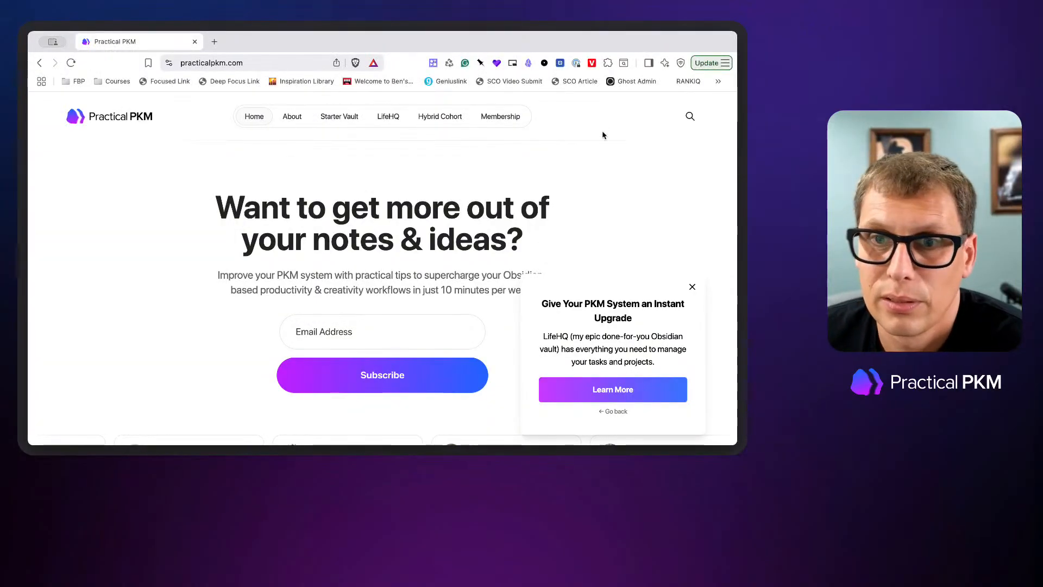
scroll(587, 195, "down", 3)
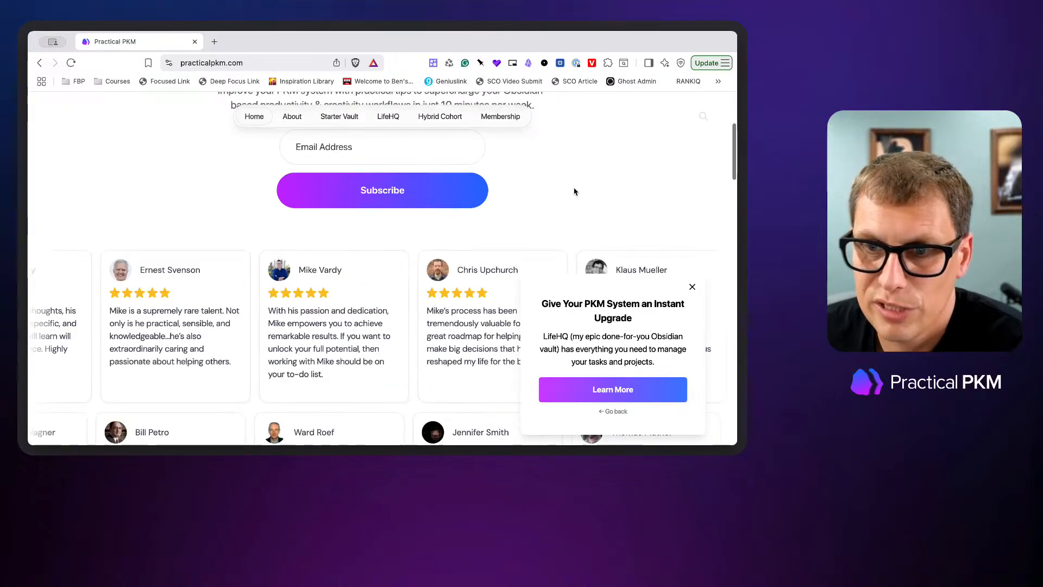
left_click(691, 286)
scroll(587, 216, "down", 5)
scroll(587, 218, "down", 10)
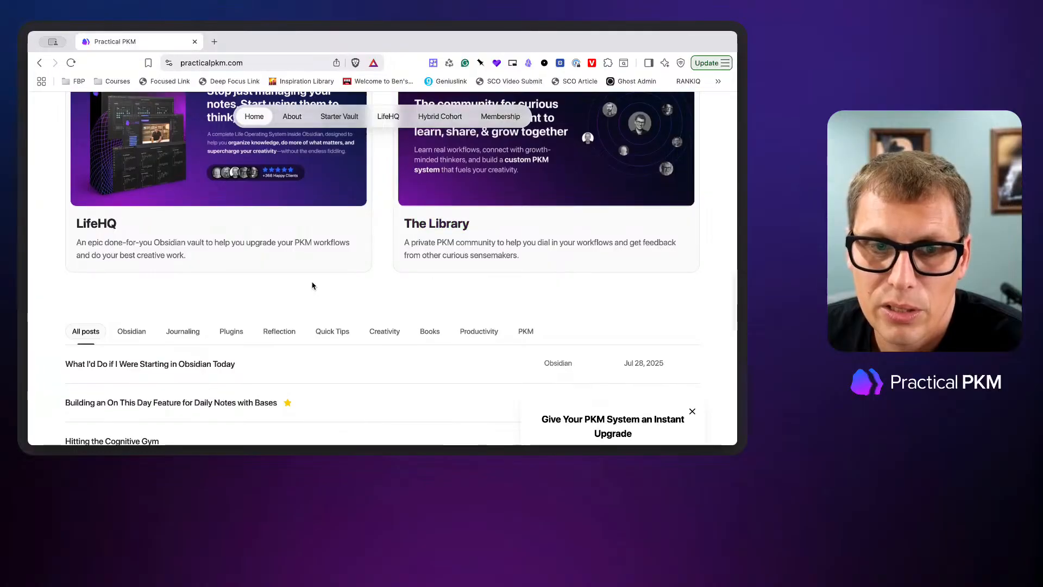
scroll(332, 272, "down", 2)
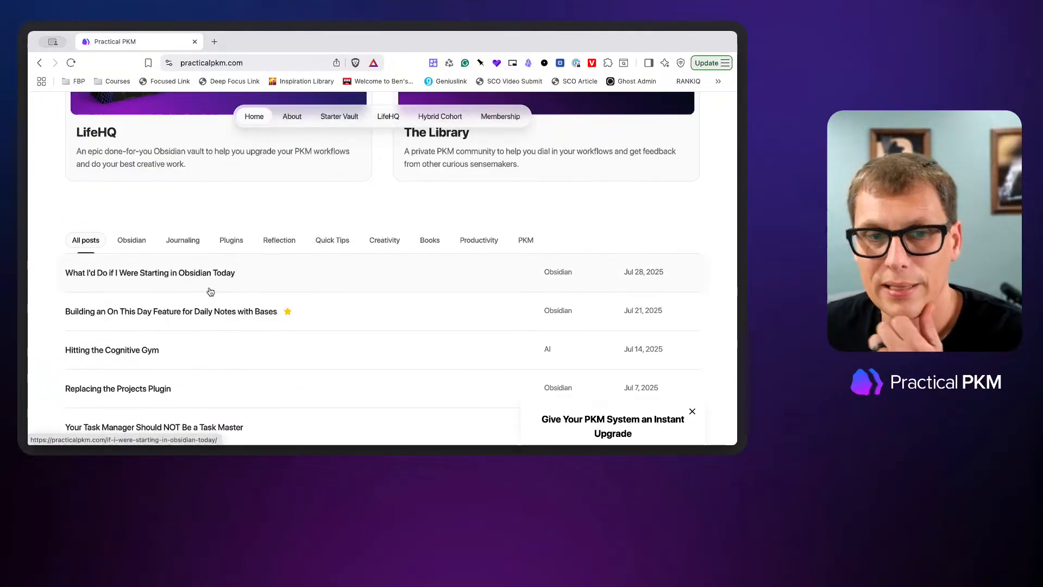
left_click(172, 277)
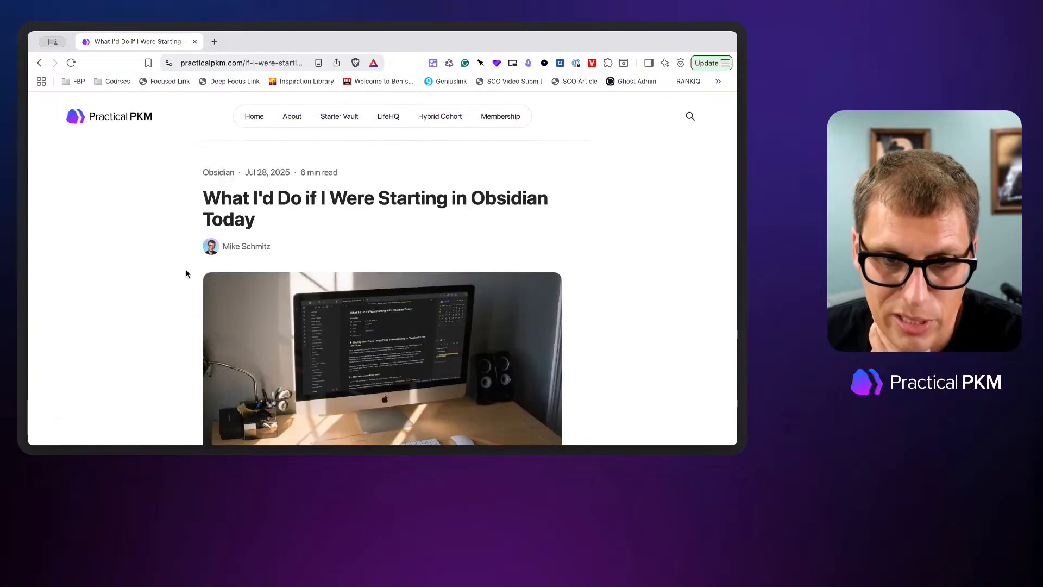
Step: Skim the post's podcast player and its numbered tips down to #3, and return to the Practical PKM home page
scroll(635, 225, "down", 6)
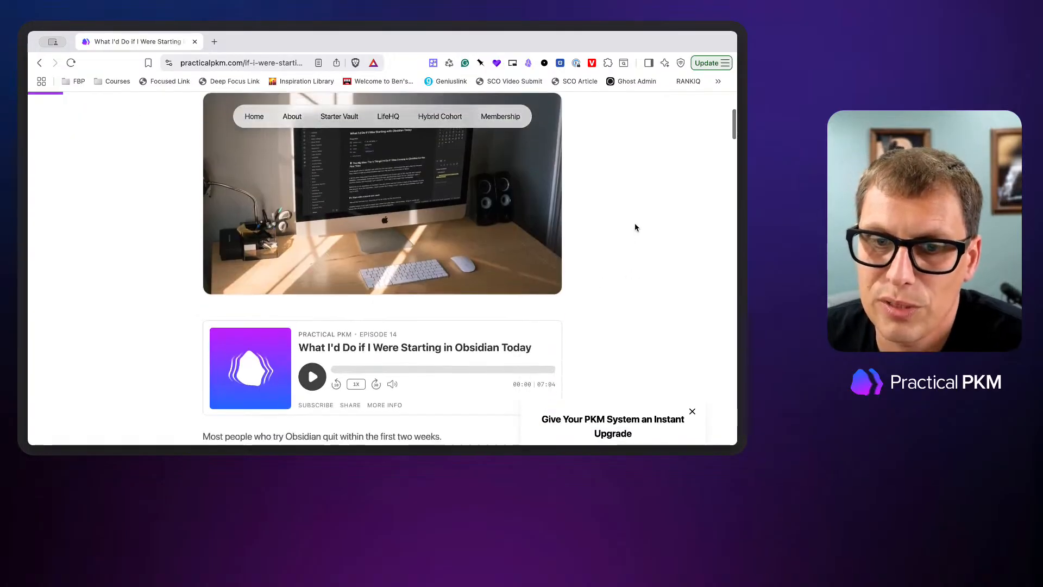
scroll(634, 229, "down", 10)
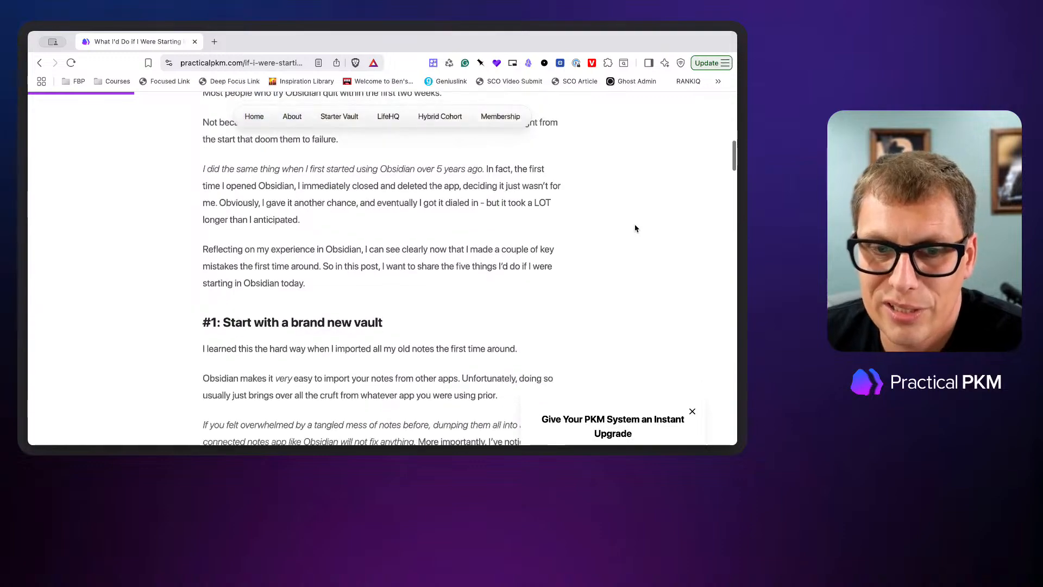
scroll(634, 229, "down", 10)
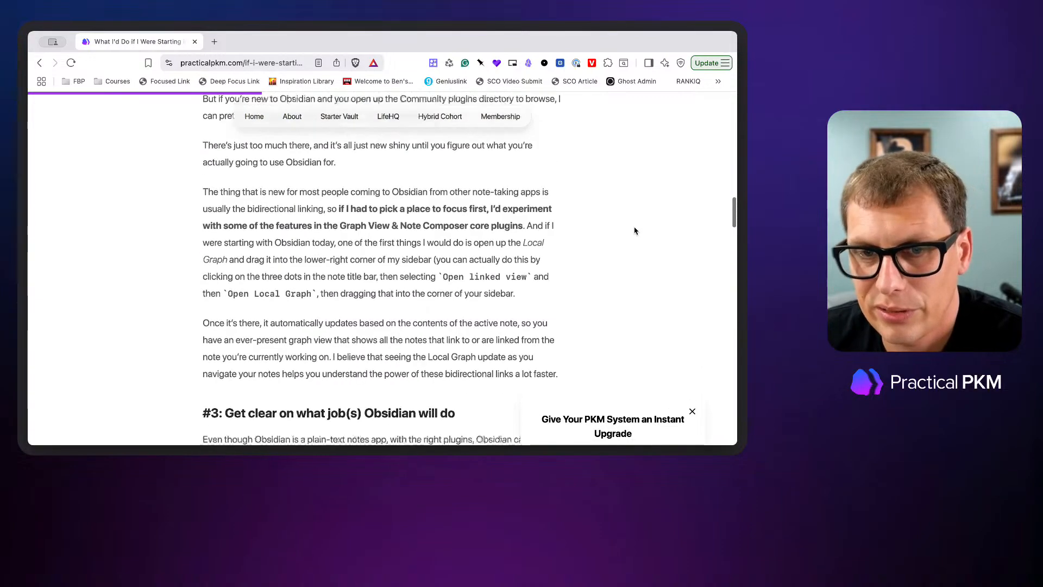
scroll(634, 232, "up", 15)
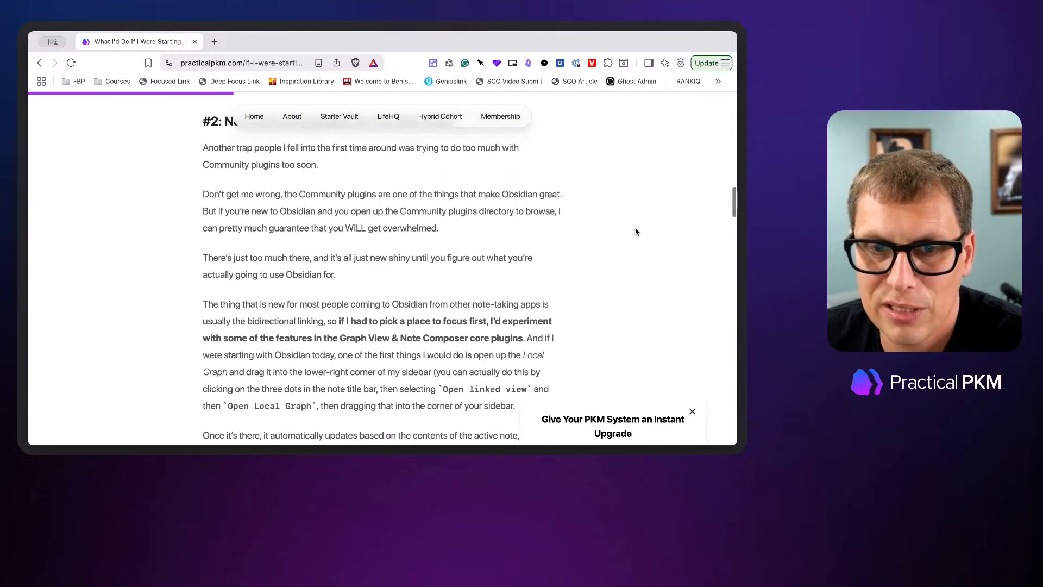
scroll(634, 228, "up", 5)
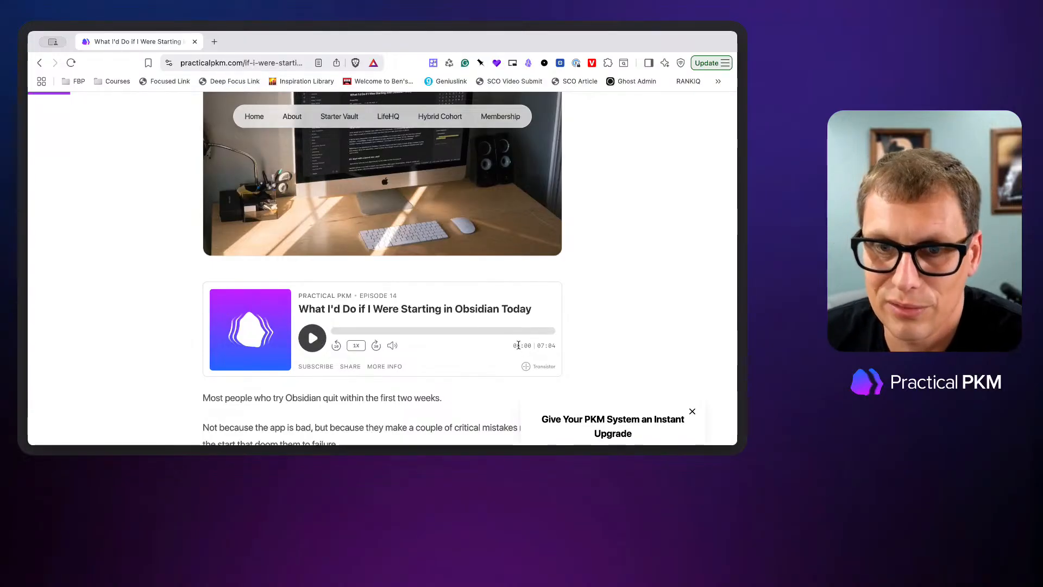
scroll(585, 344, "up", 5)
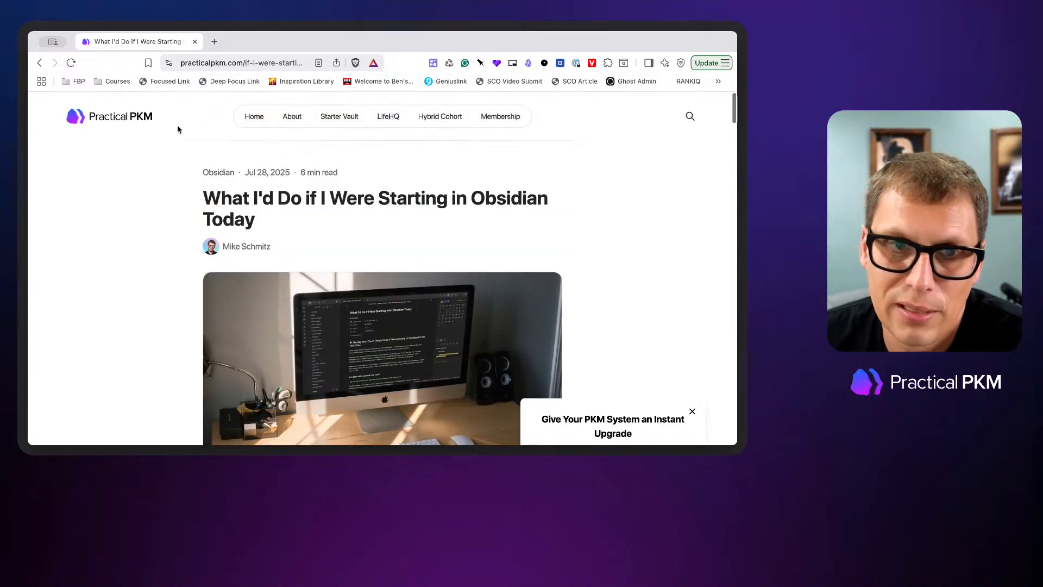
left_click(146, 130)
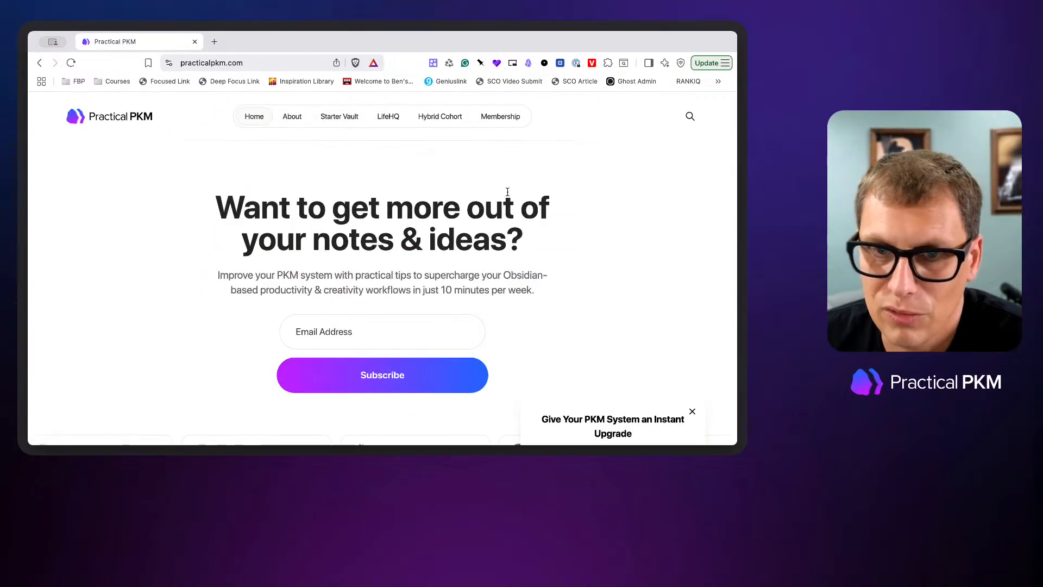